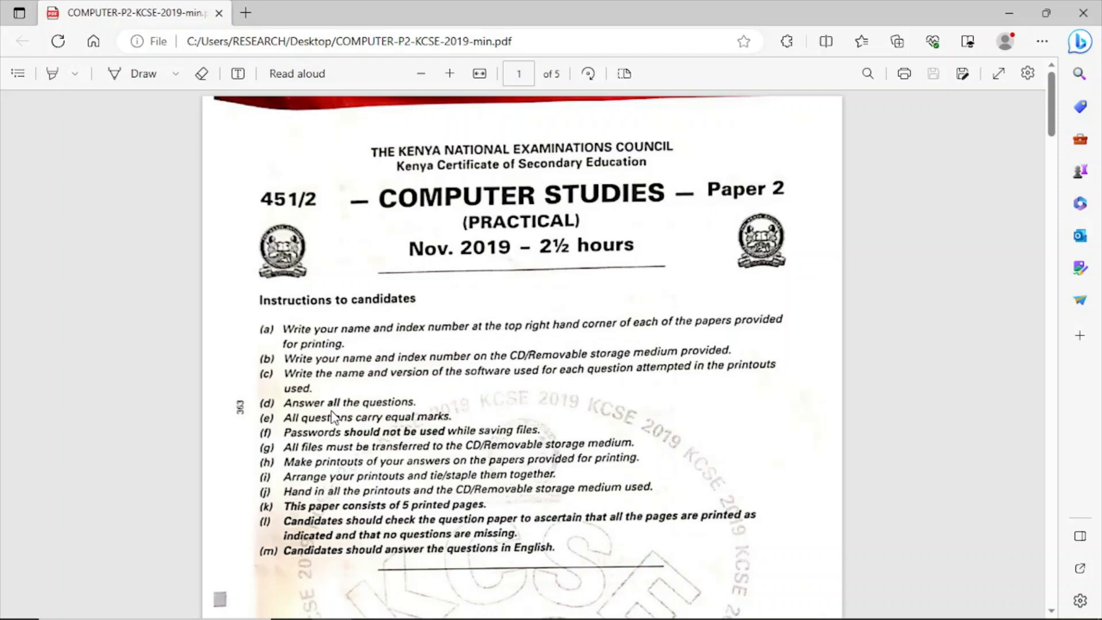
# Look through the exam paper's instructions, the database question and the business card question, returning to the Class table requirements.
pyautogui.scroll(-15, 335, 418)
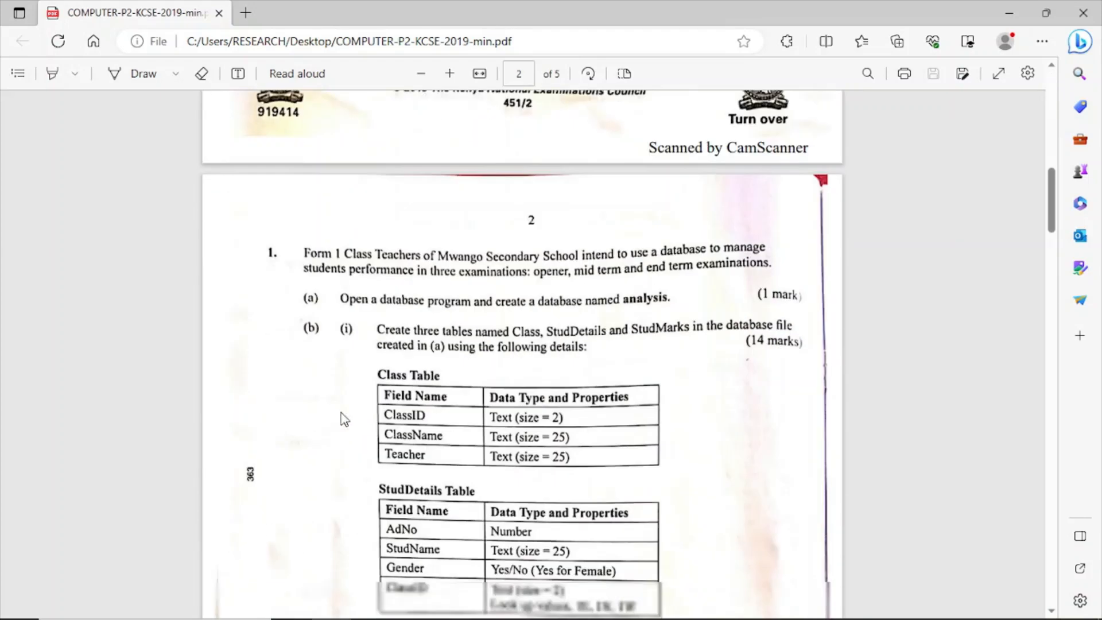
pyautogui.scroll(3, 344, 420)
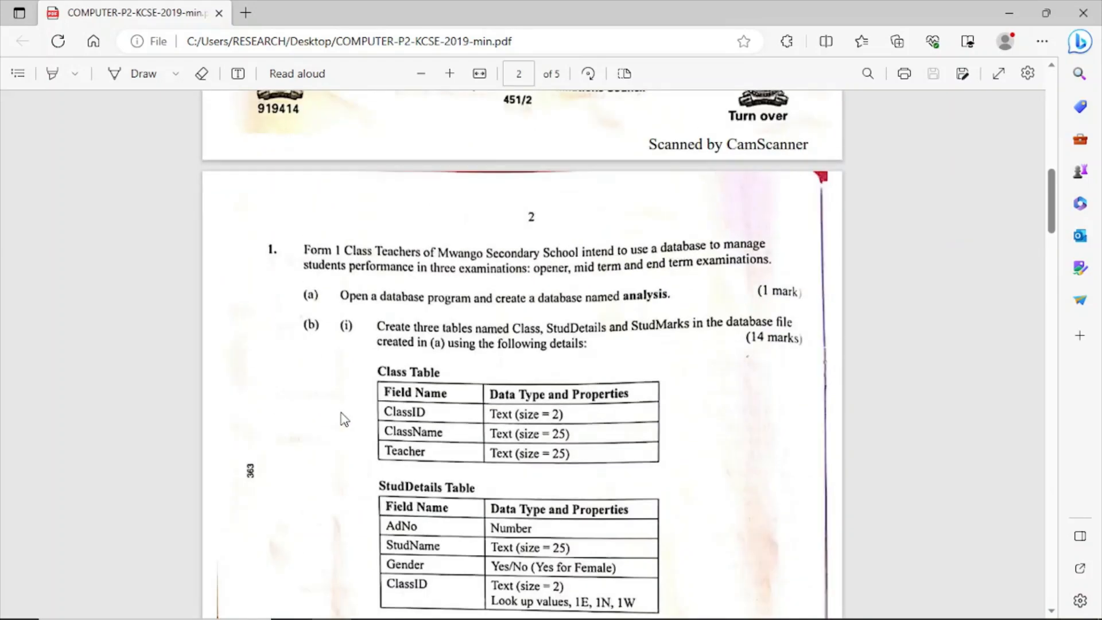
pyautogui.scroll(-20, 344, 419)
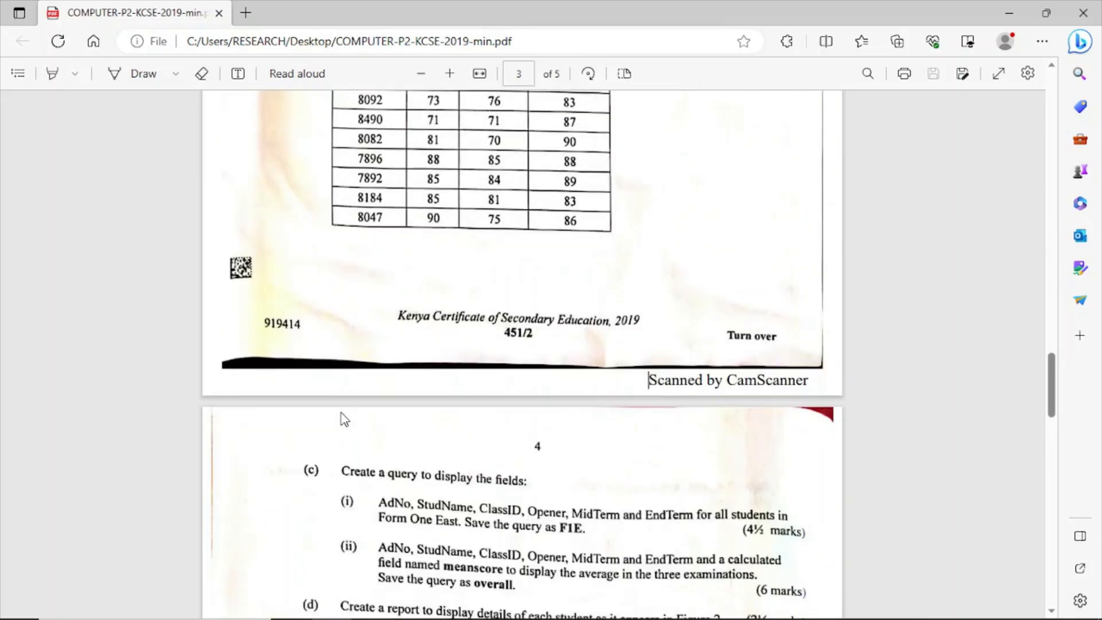
pyautogui.scroll(-6, 345, 420)
pyautogui.scroll(-16, 345, 419)
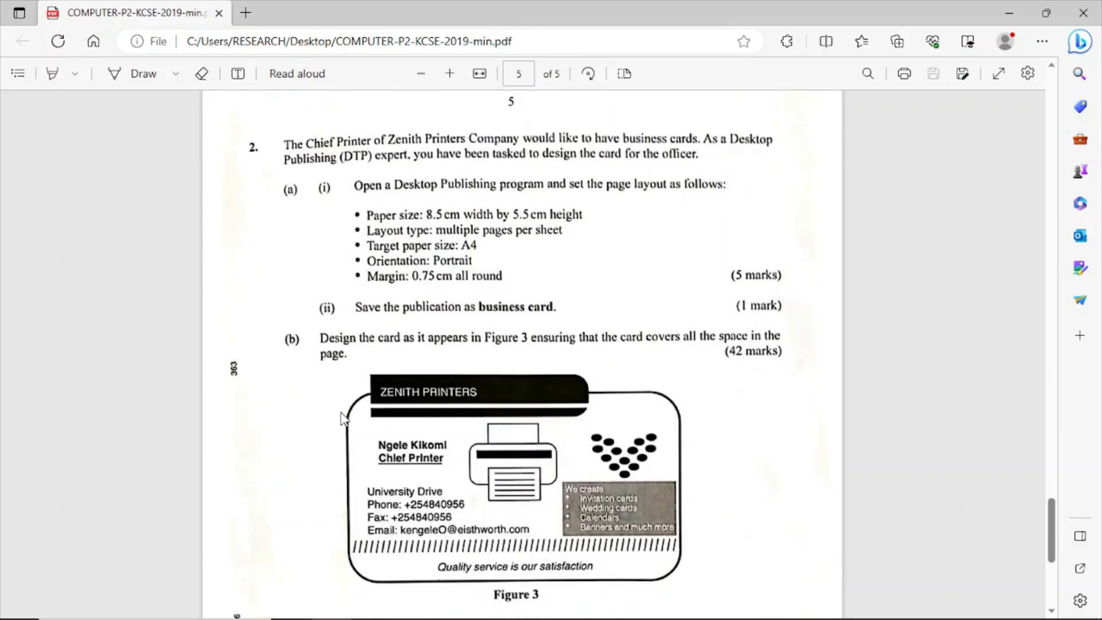
pyautogui.scroll(-3, 343, 420)
pyautogui.scroll(20, 343, 420)
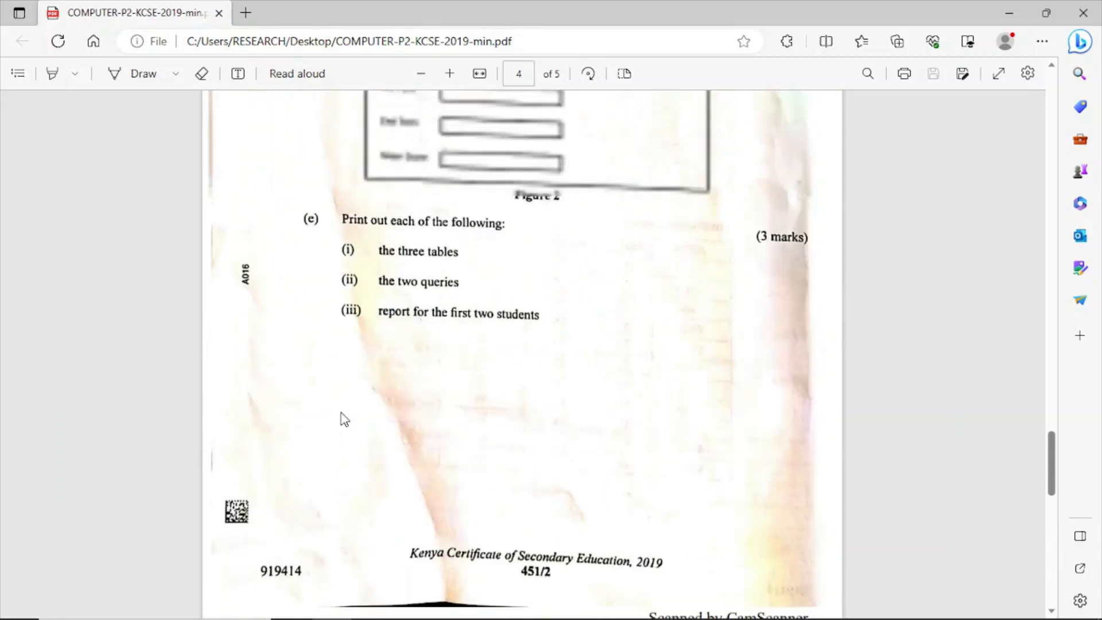
pyautogui.scroll(20, 342, 420)
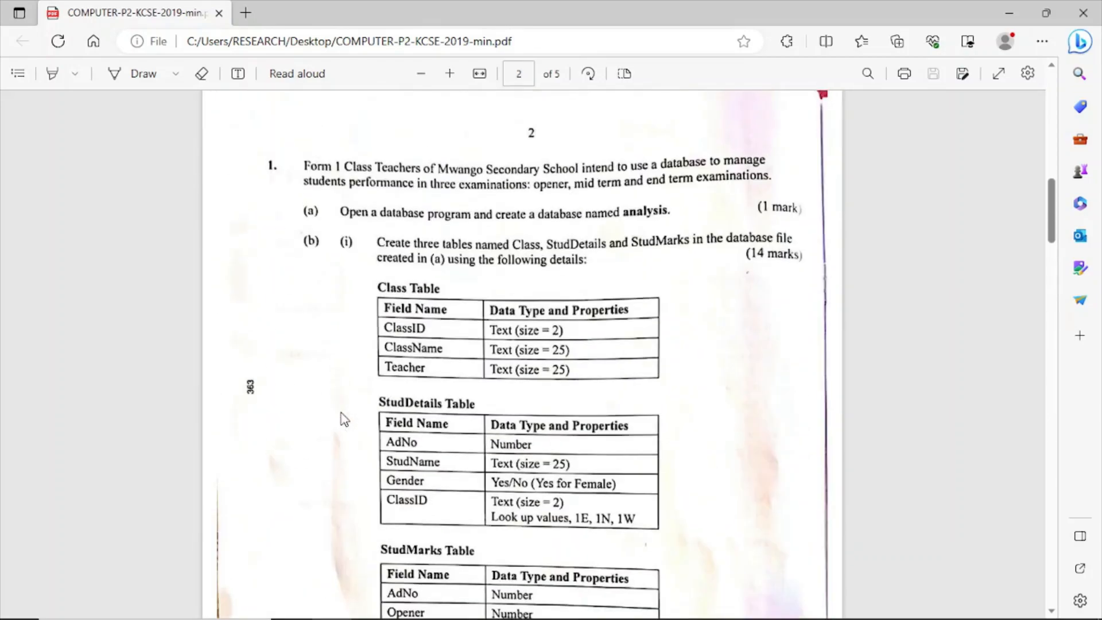
pyautogui.scroll(-11, 342, 419)
pyautogui.scroll(4, 343, 419)
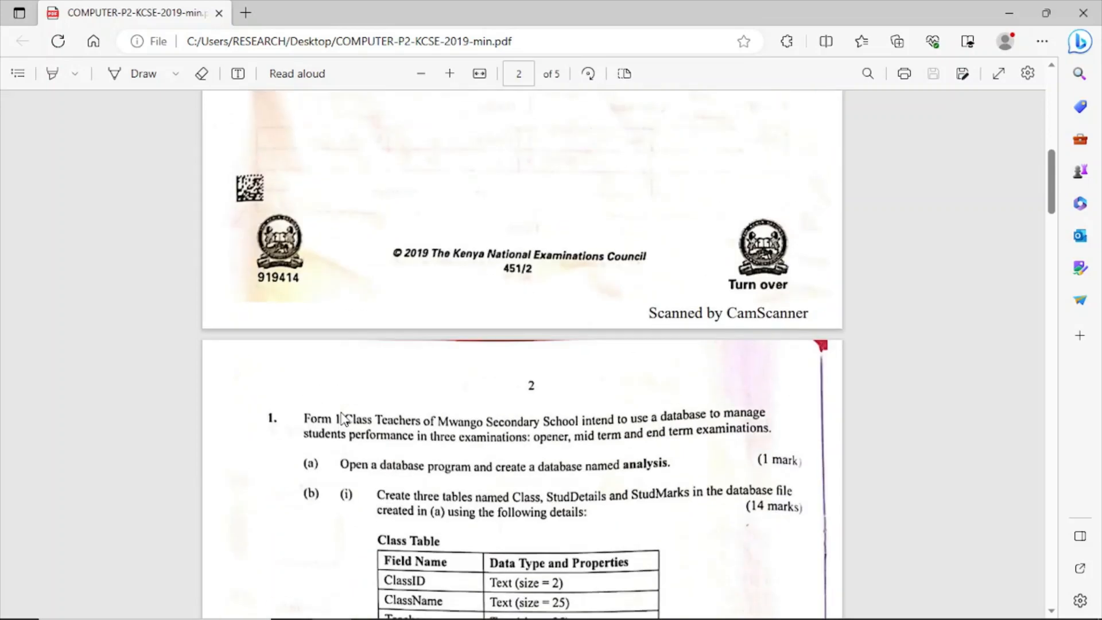
pyautogui.scroll(9, 343, 419)
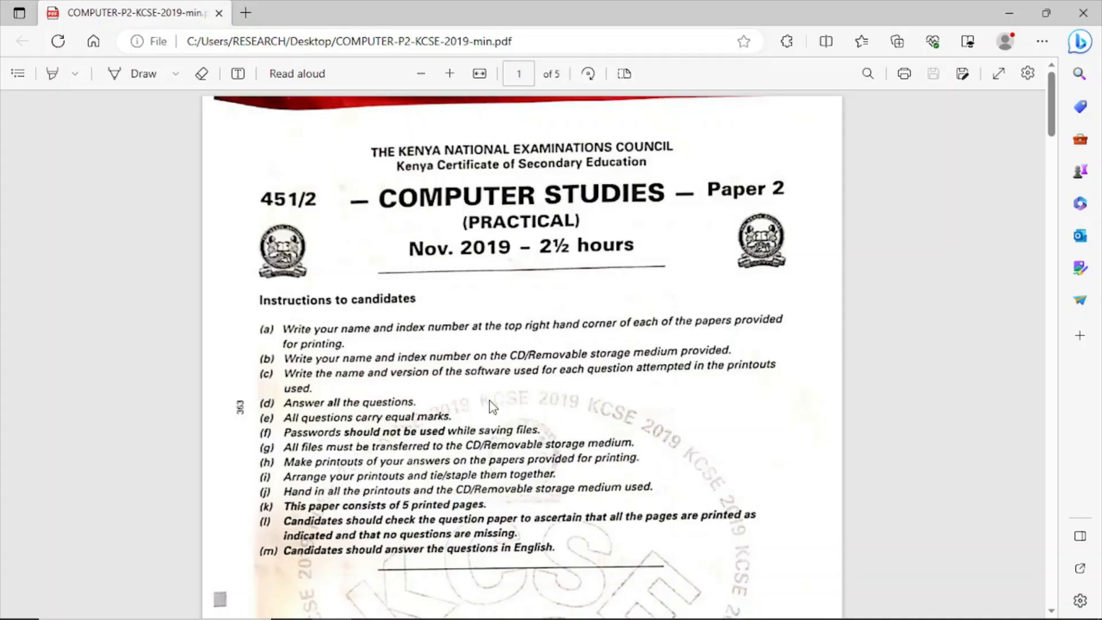
pyautogui.scroll(-12, 490, 406)
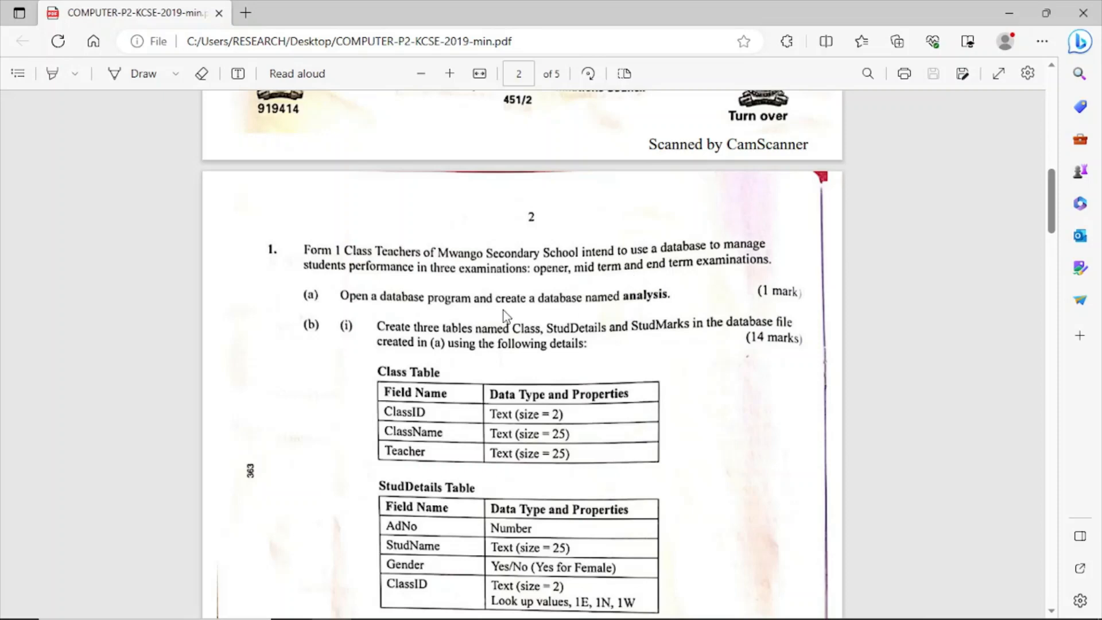
pyautogui.scroll(-1, 504, 311)
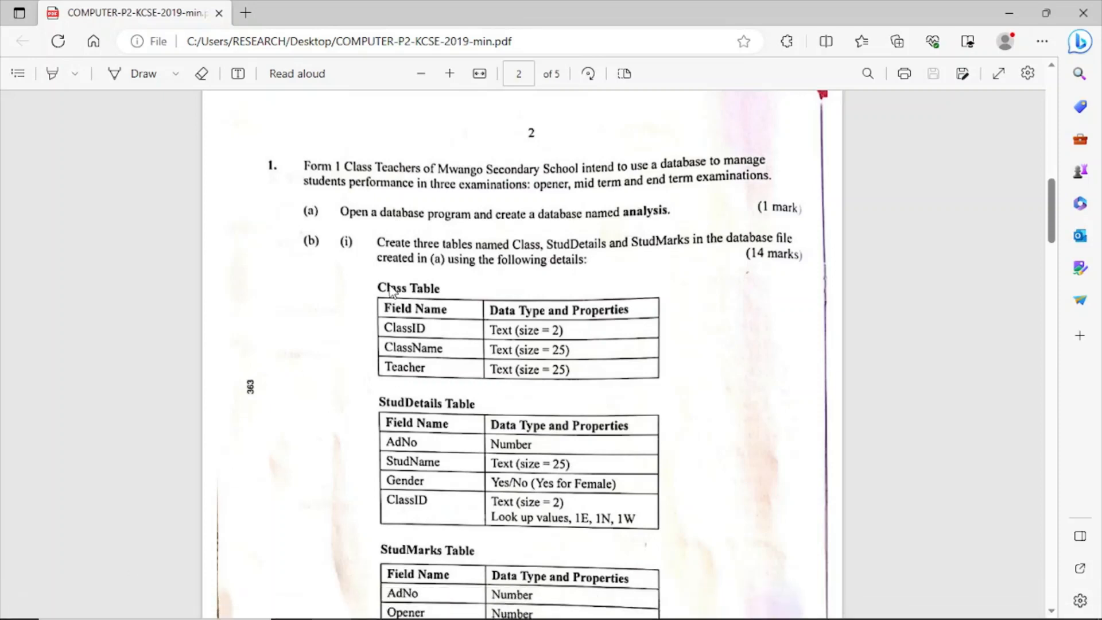
# Launch Microsoft Access and start a new blank database.
pyautogui.moveTo(24, 613)
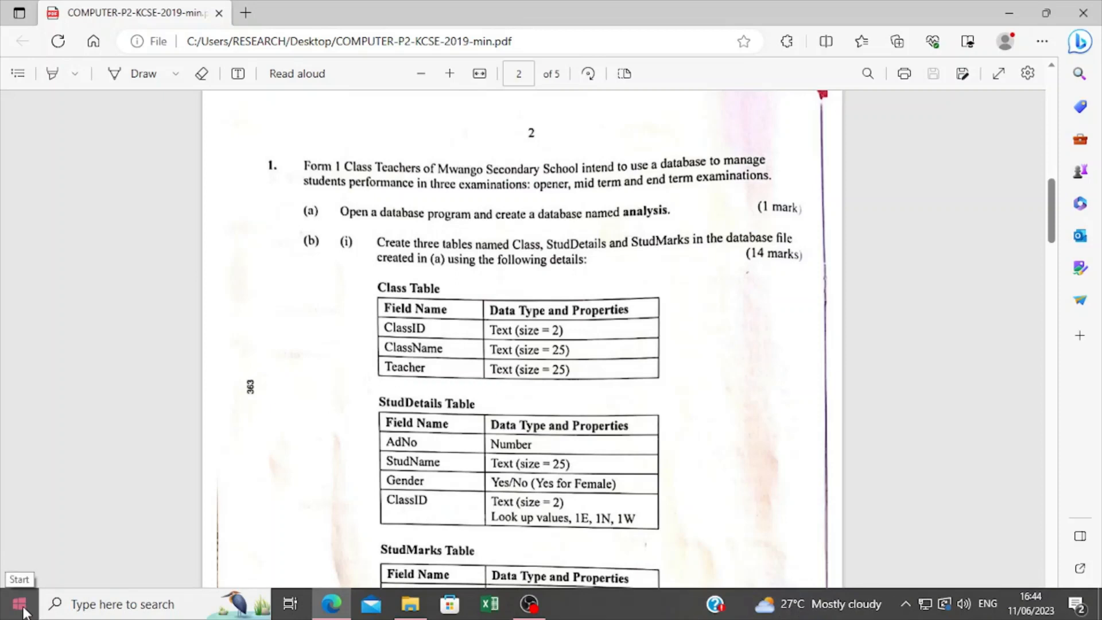
pyautogui.click(23, 611)
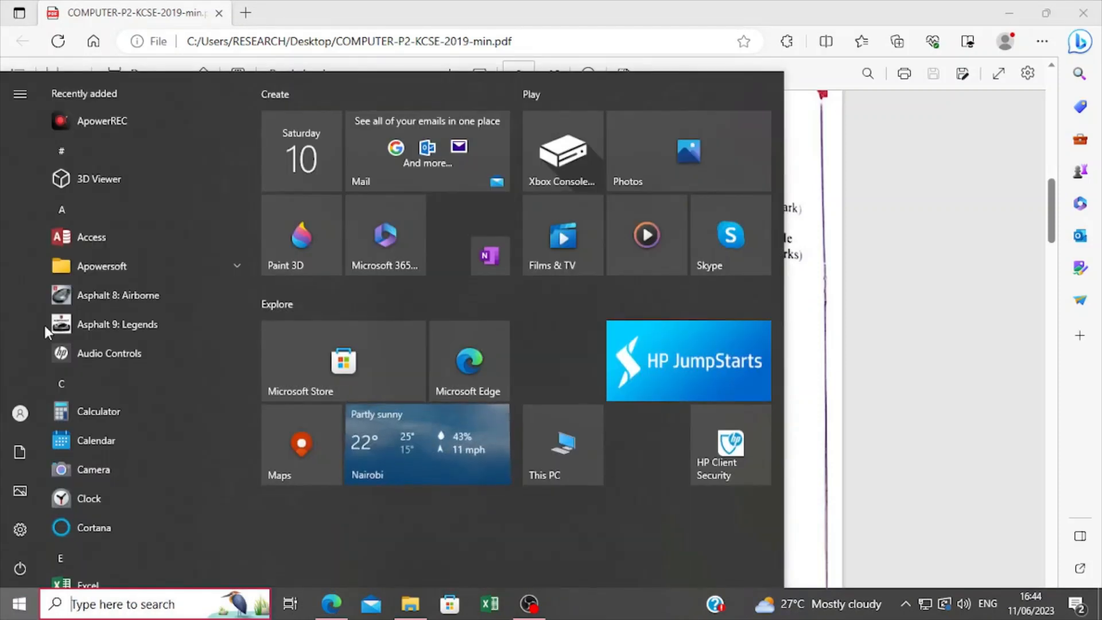
pyautogui.click(102, 246)
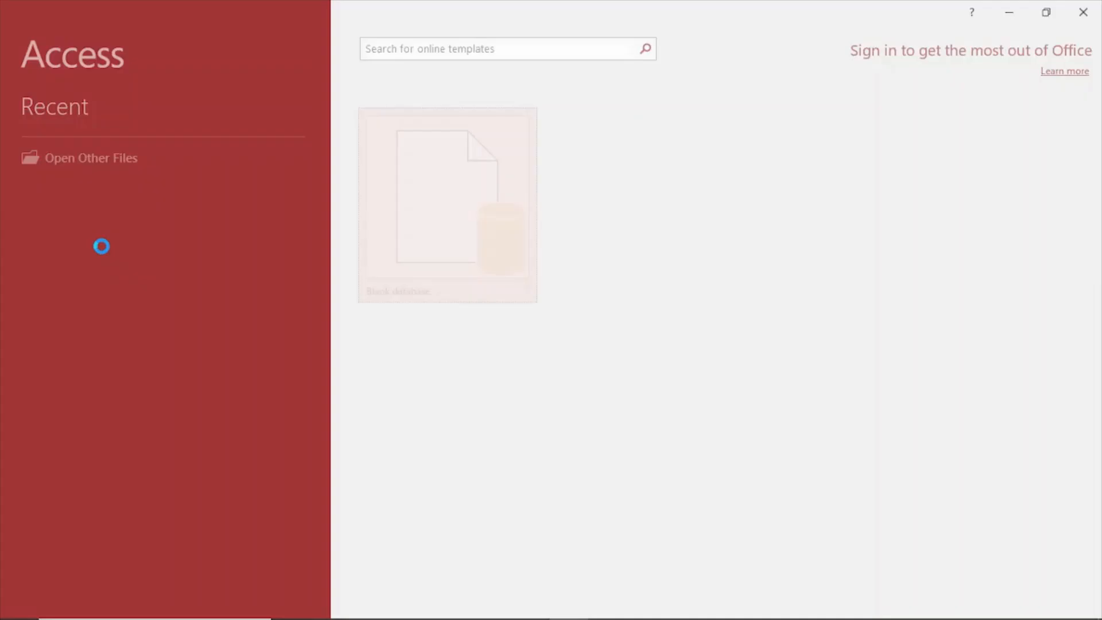
pyautogui.click(443, 230)
# Replace the default database file name with analysis, checking the required name in the exam PDF in Edge.
pyautogui.click(586, 281)
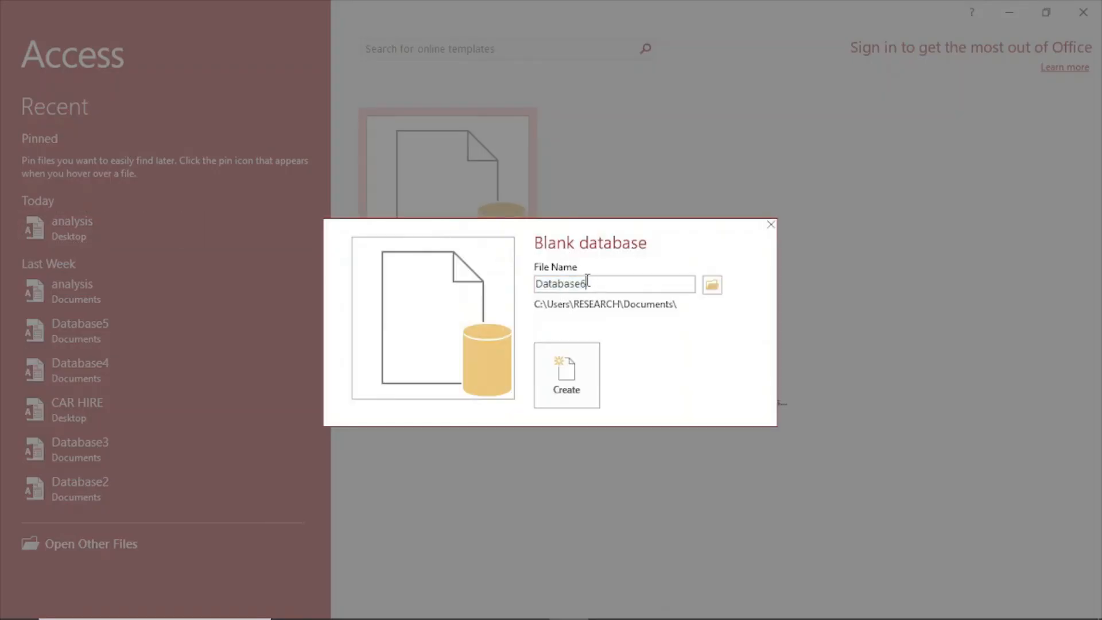
pyautogui.press('BackSpace')
pyautogui.press('BackSpace')
pyautogui.press('BackSpace')
pyautogui.press('BackSpace')
pyautogui.press('BackSpace')
pyautogui.press('BackSpace')
pyautogui.press('BackSpace')
pyautogui.press('BackSpace')
pyautogui.press('BackSpace')
pyautogui.write('A')
pyautogui.click(333, 604)
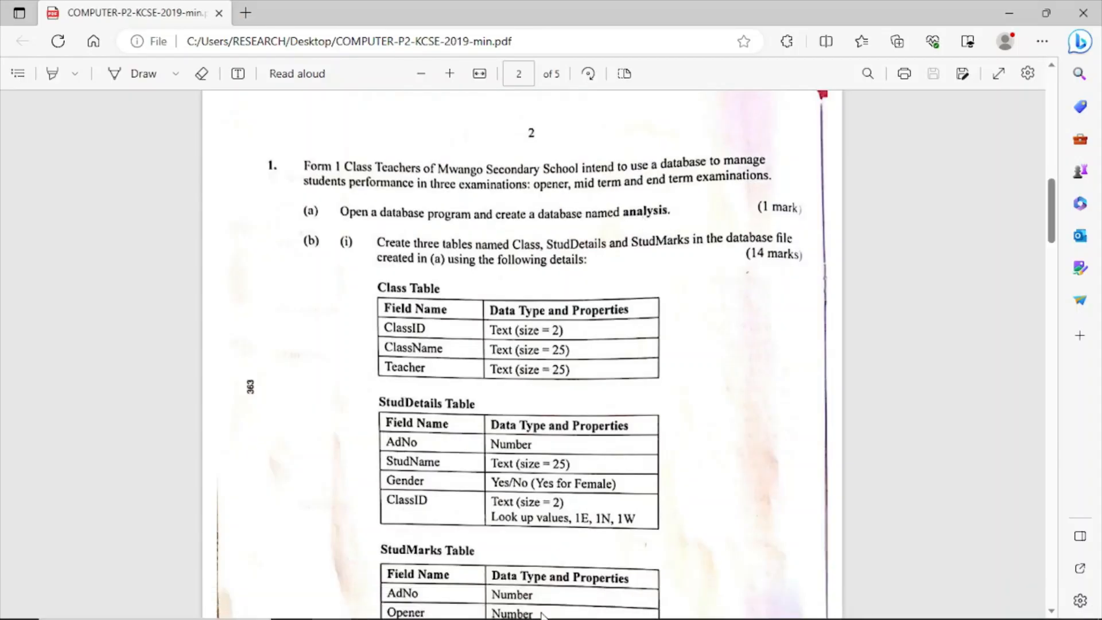
pyautogui.click(566, 607)
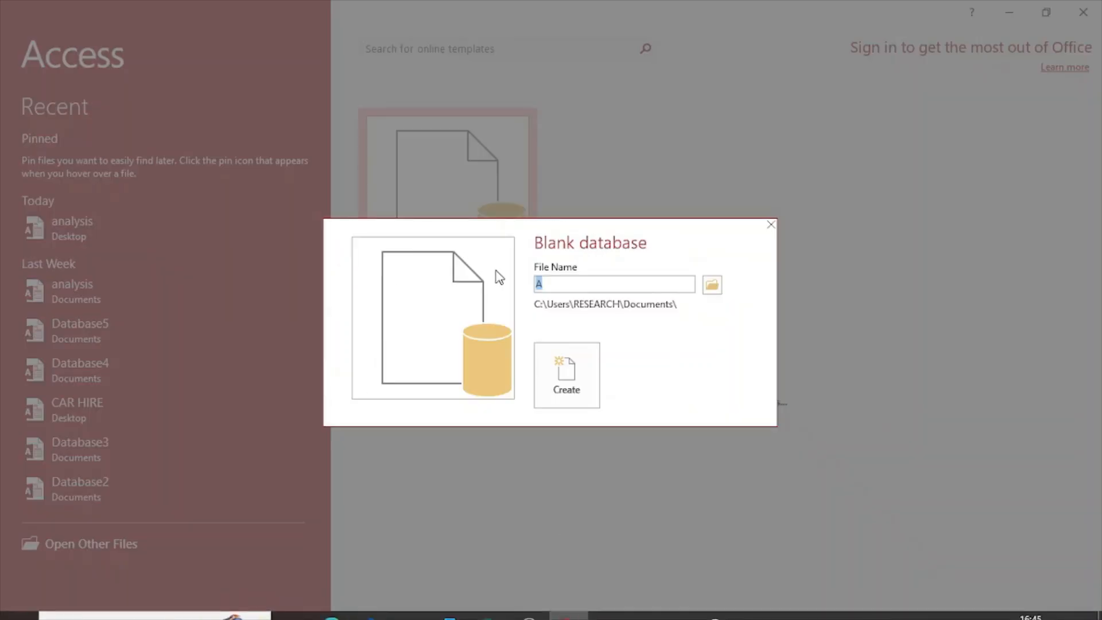
pyautogui.press('BackSpace')
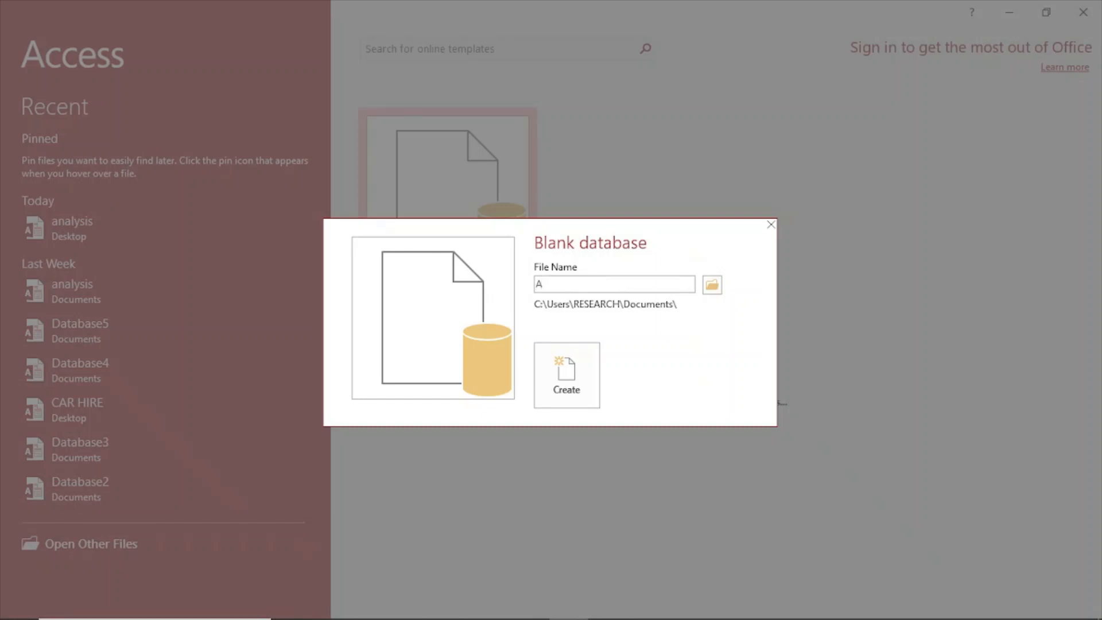
pyautogui.press('BackSpace')
pyautogui.write('analysis')
# Set the Downloads folder as the save location and create the analysis database.
pyautogui.click(717, 293)
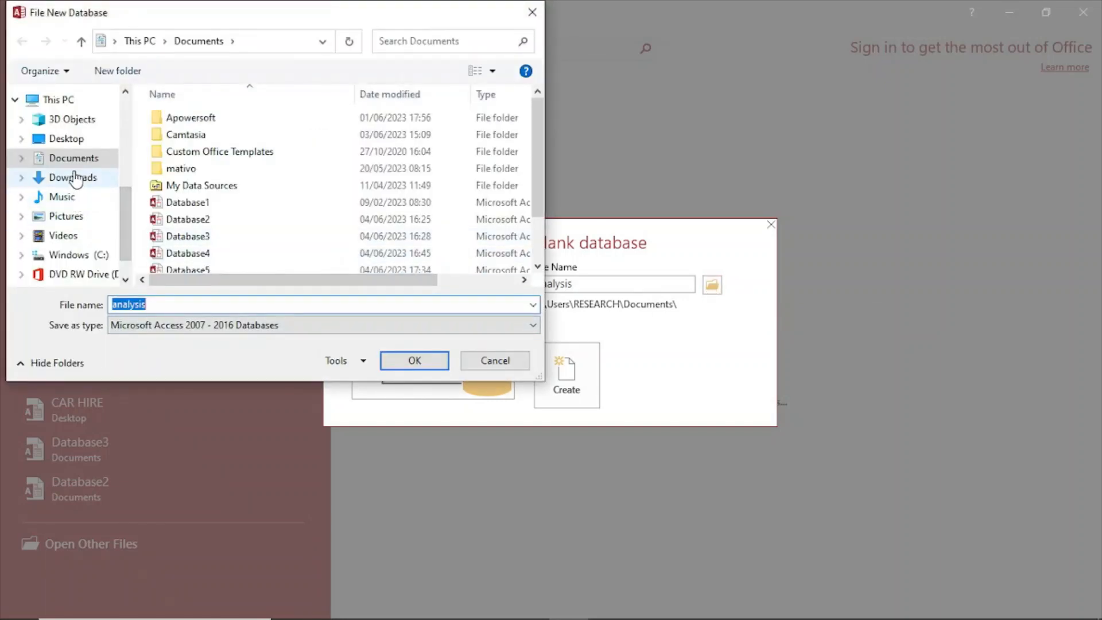
pyautogui.click(77, 177)
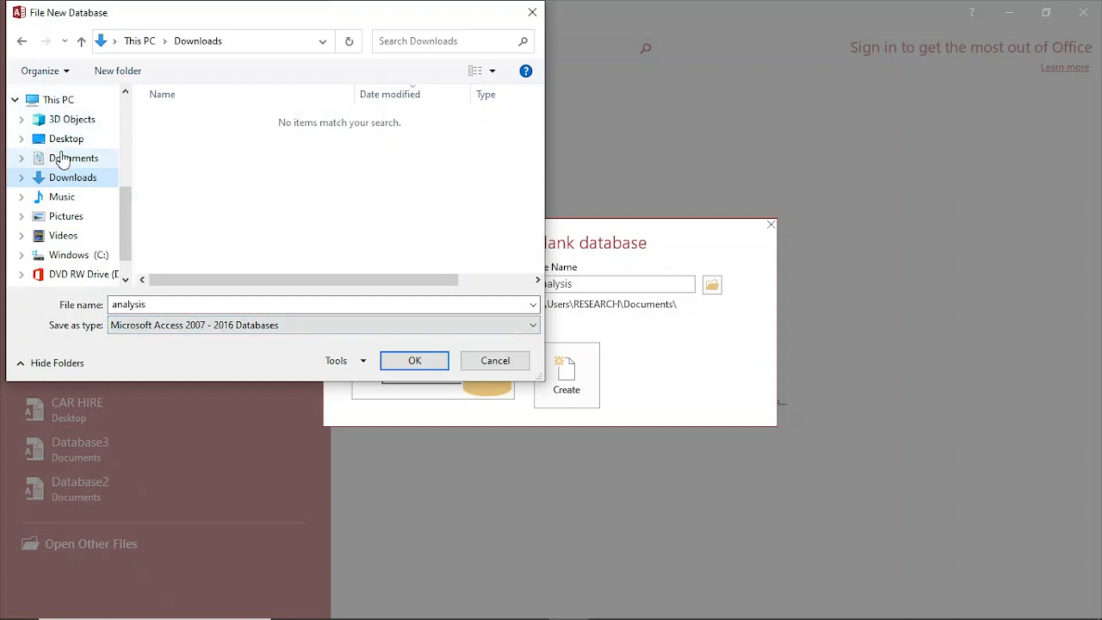
pyautogui.click(414, 366)
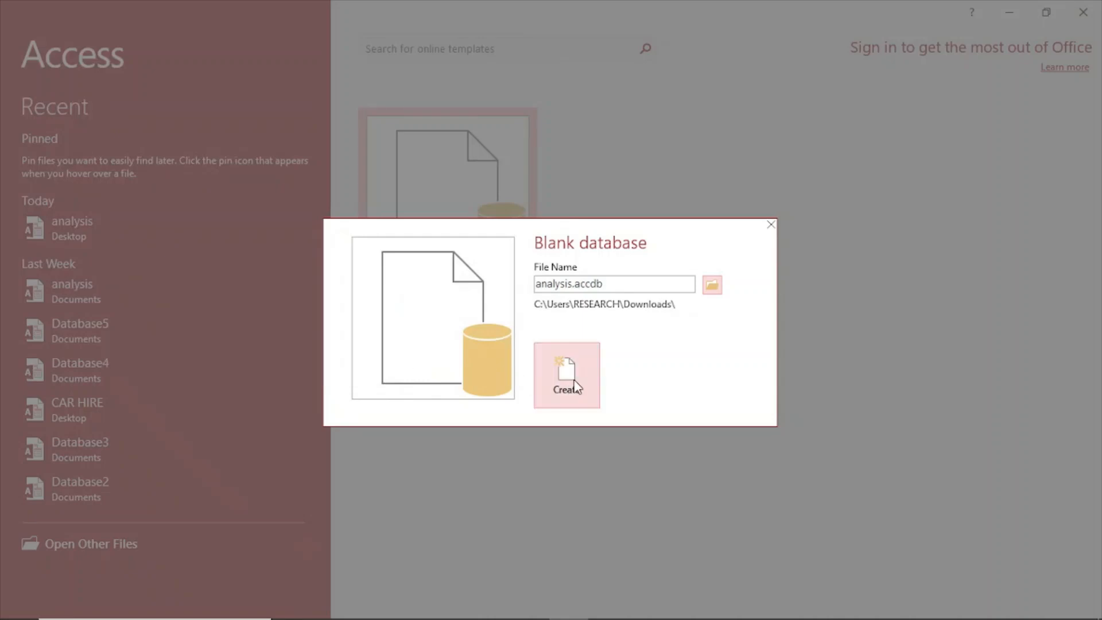
pyautogui.click(590, 380)
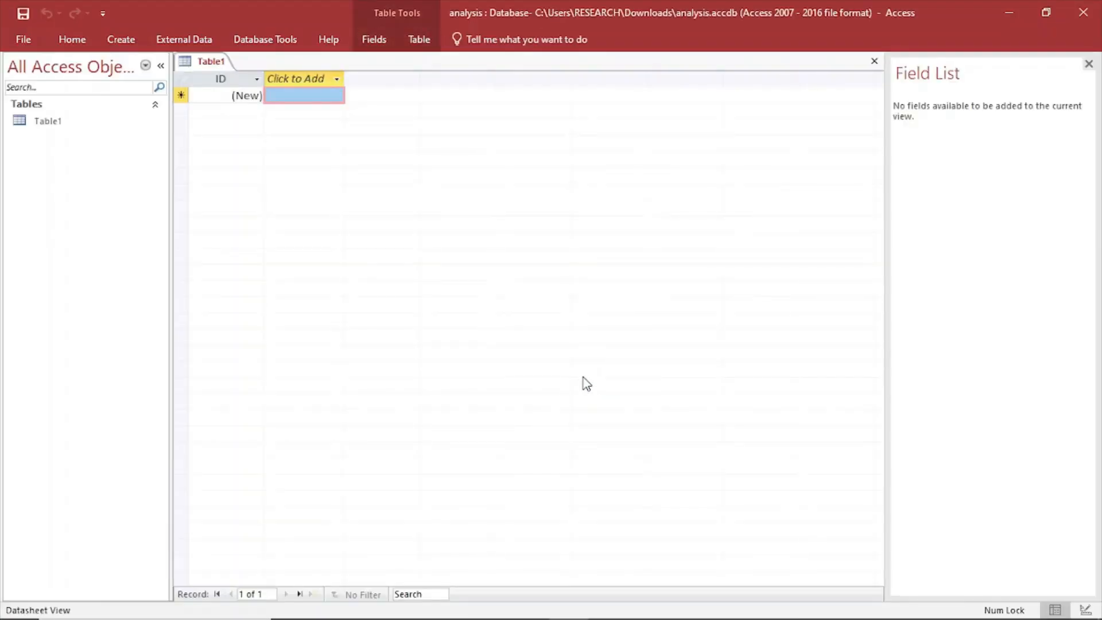
# Switch to the exam PDF in Edge and examine the requirements for the Class, StudDetails and StudMarks tables.
pyautogui.moveTo(484, 618)
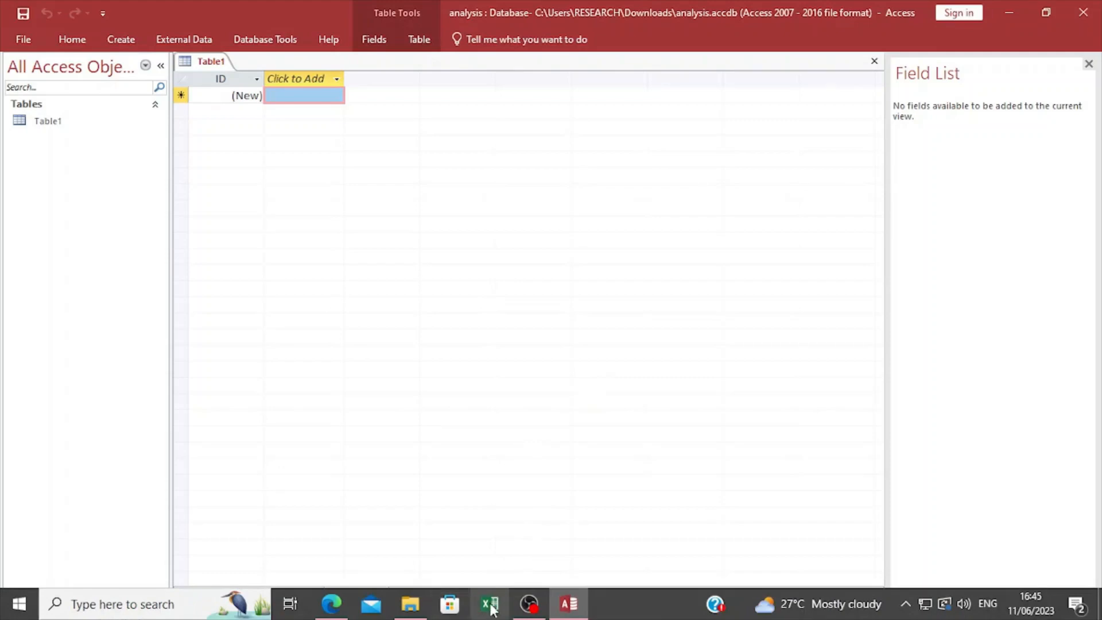
pyautogui.click(331, 604)
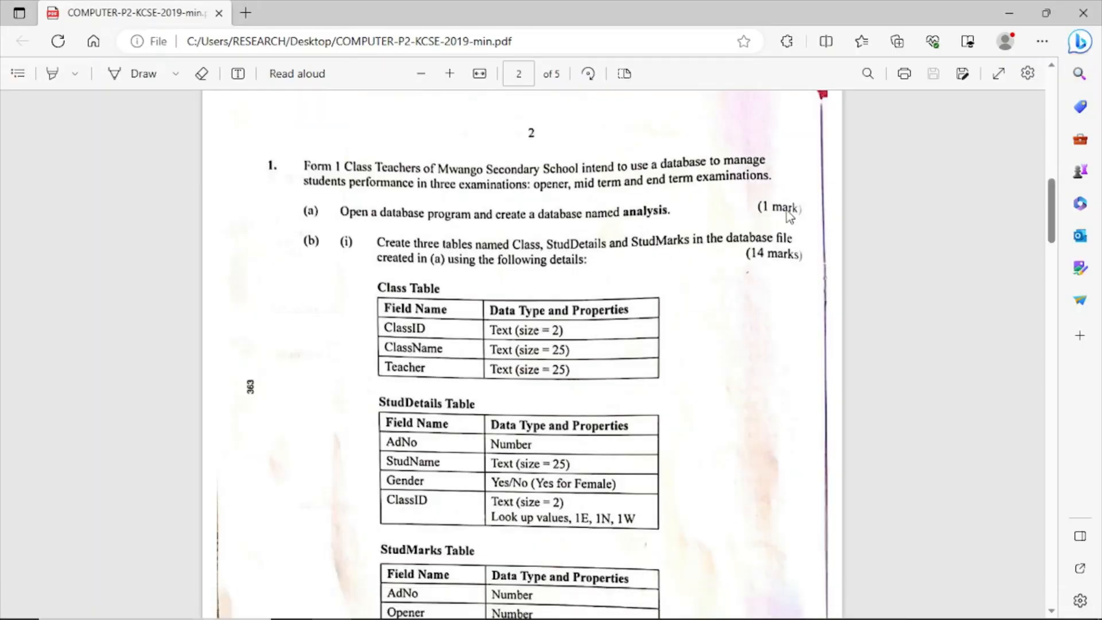
pyautogui.moveTo(509, 618)
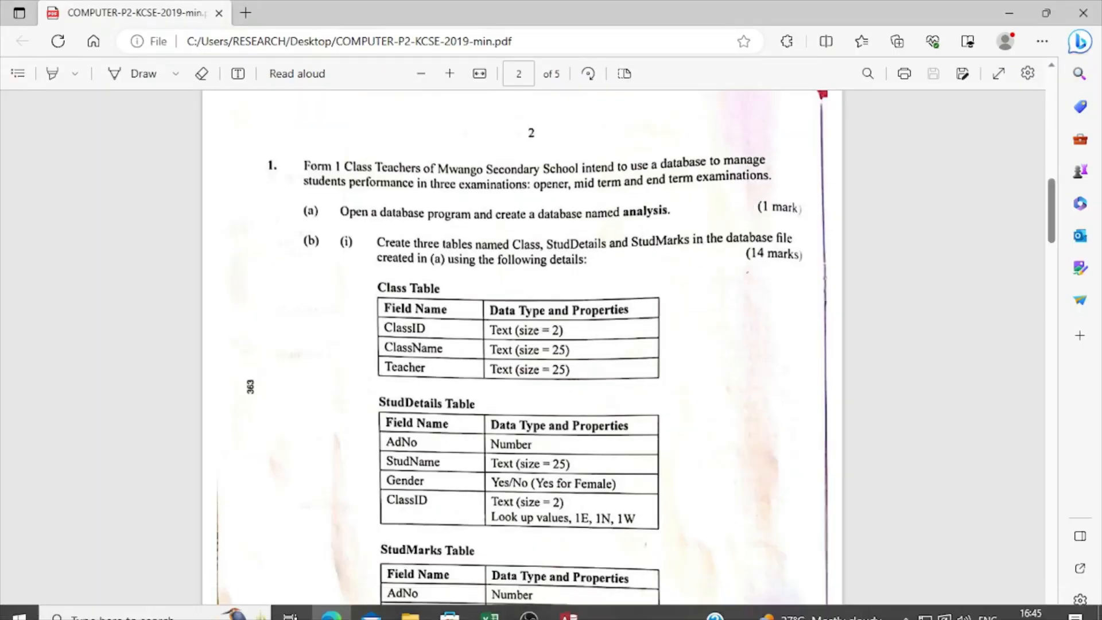
pyautogui.click(577, 612)
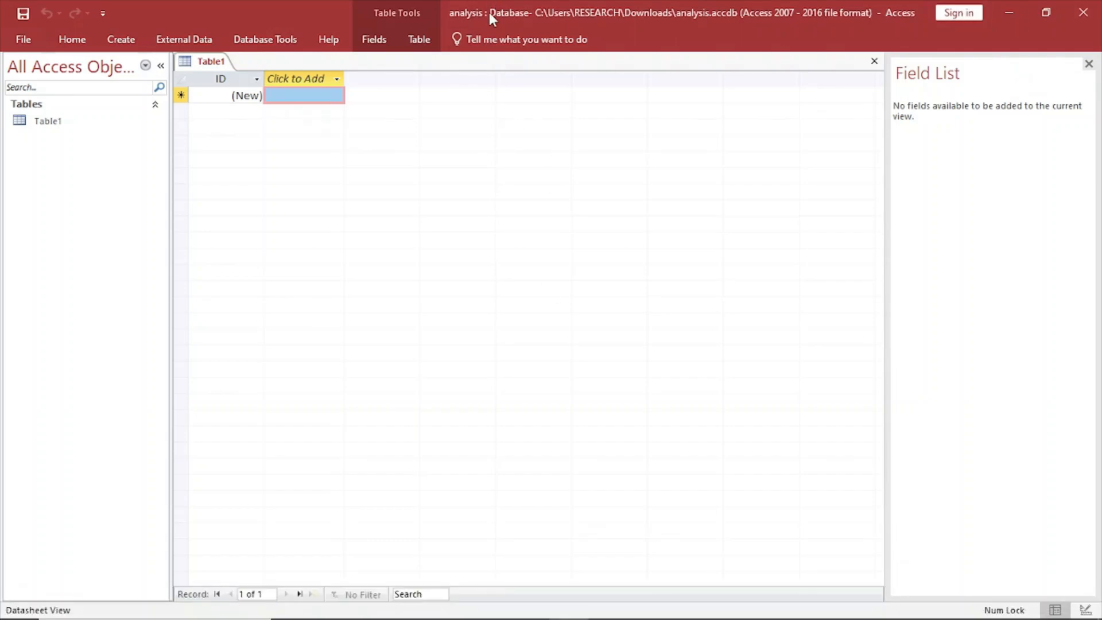
pyautogui.moveTo(550, 617)
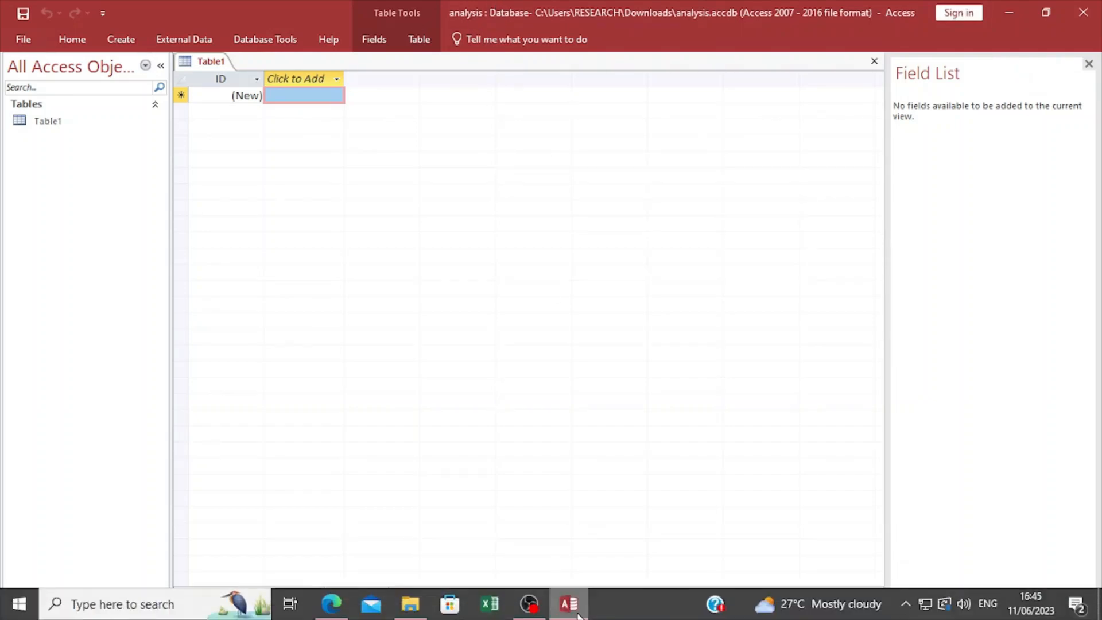
pyautogui.click(332, 604)
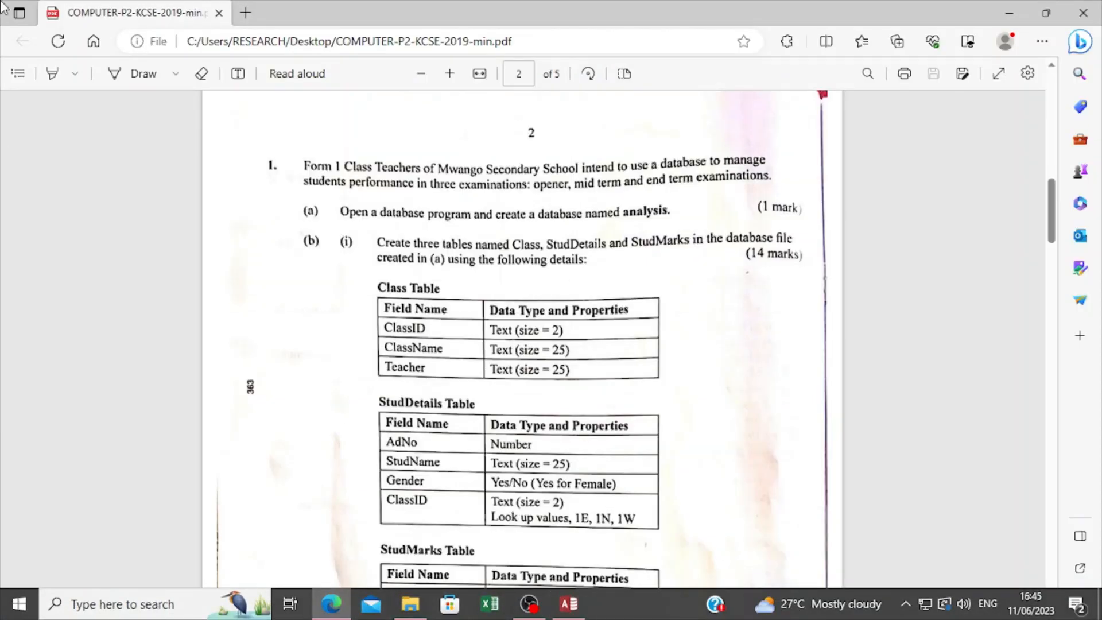
pyautogui.scroll(-1, 554, 352)
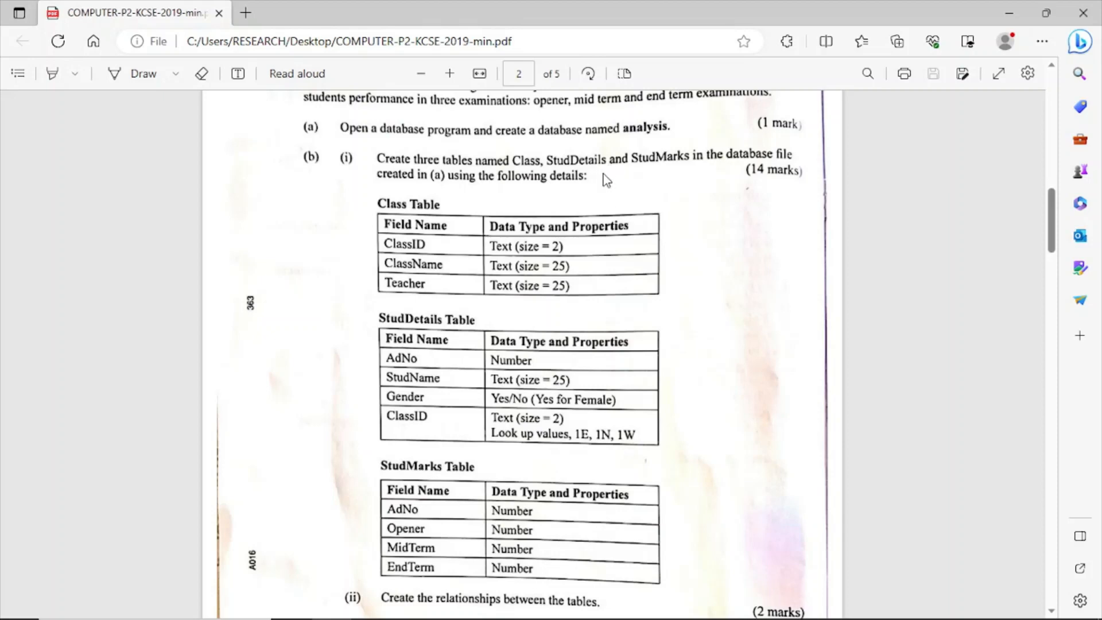
pyautogui.scroll(-2, 608, 181)
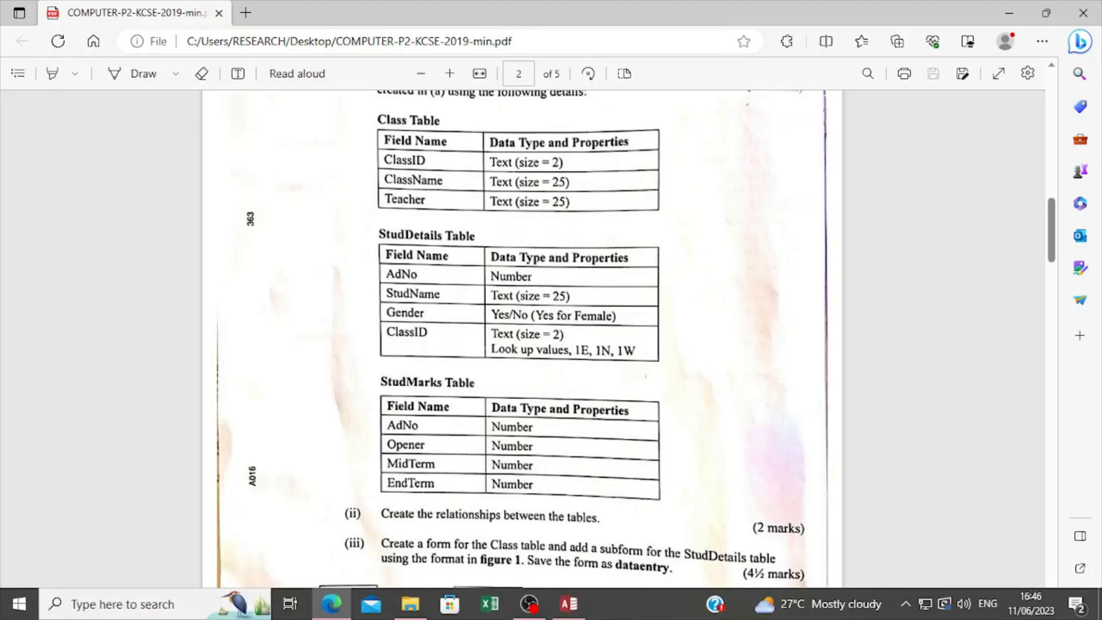
# Switch to Access, save the open blank table as Class Table and close it.
pyautogui.click(568, 605)
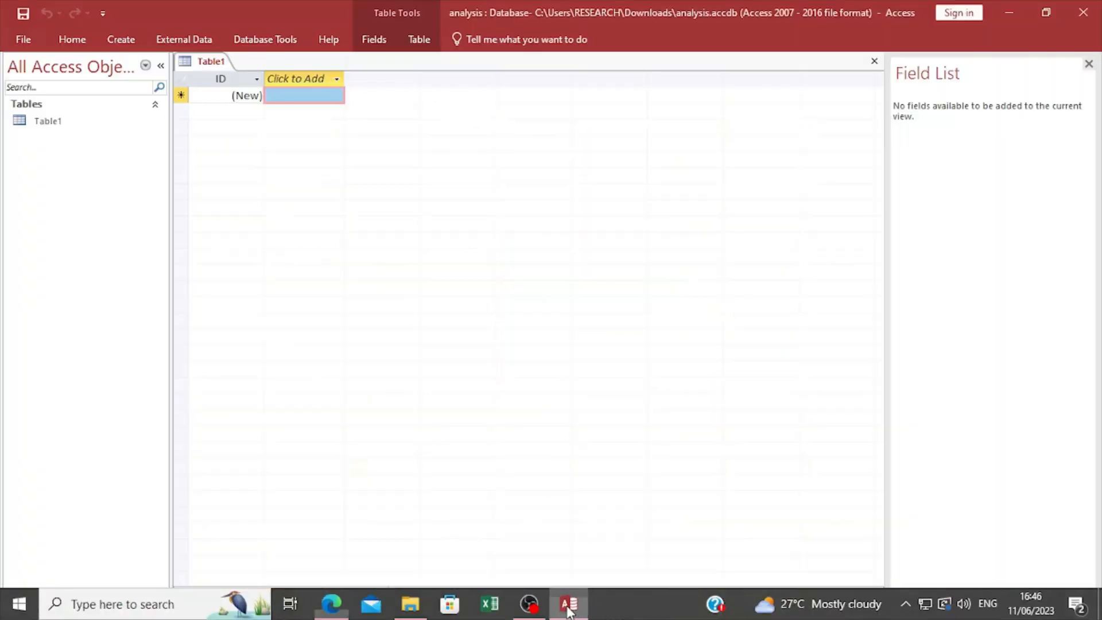
pyautogui.click(119, 43)
pyautogui.click(141, 215)
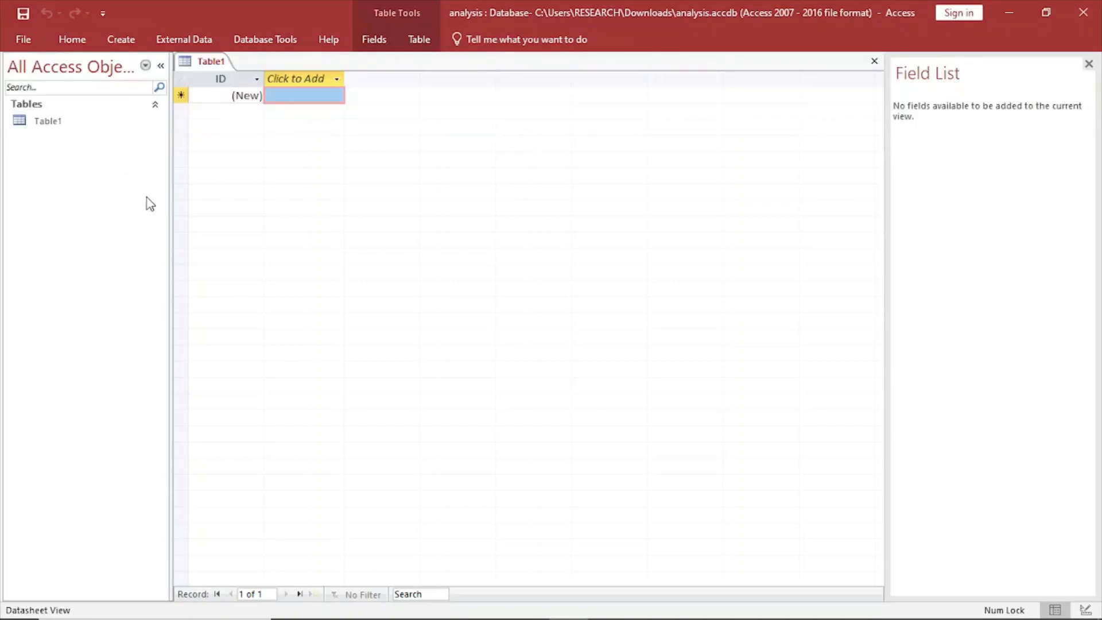
pyautogui.rightClick(216, 68)
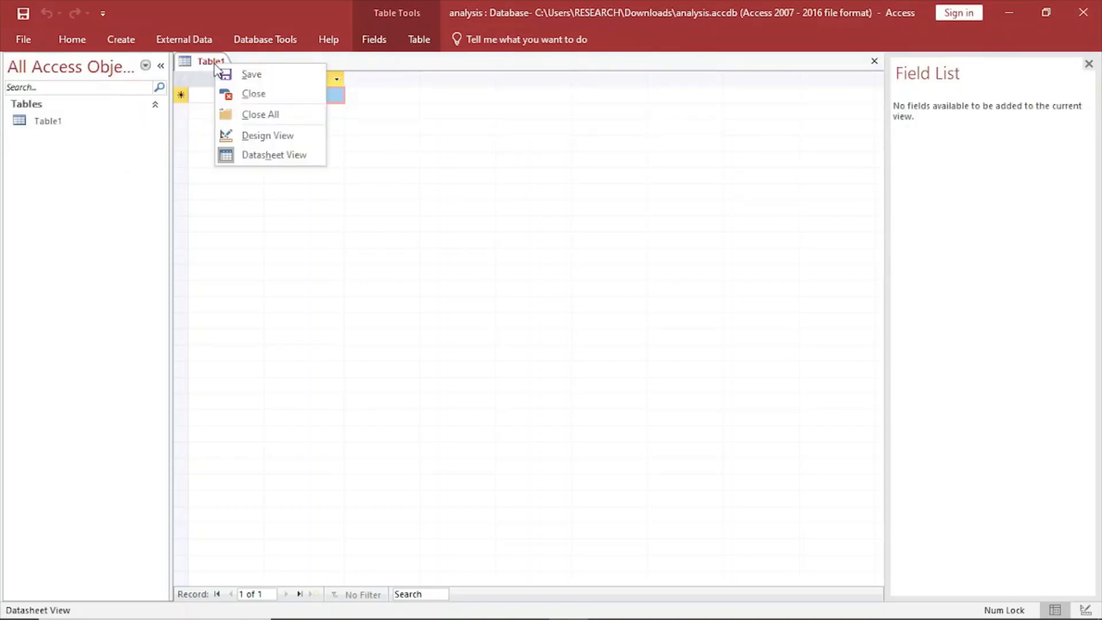
pyautogui.click(243, 74)
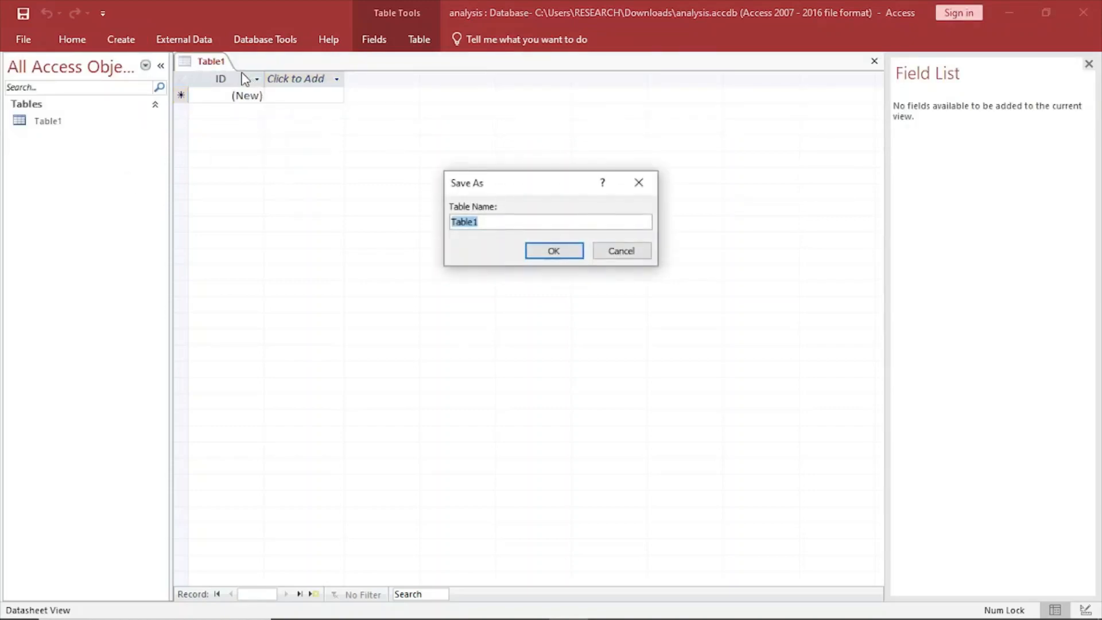
pyautogui.press('capslock')
pyautogui.write('C')
pyautogui.press('capslock')
pyautogui.write('lass')
pyautogui.press('capslock')
pyautogui.write('T')
pyautogui.press('capslock')
pyautogui.click(579, 253)
pyautogui.rightClick(219, 61)
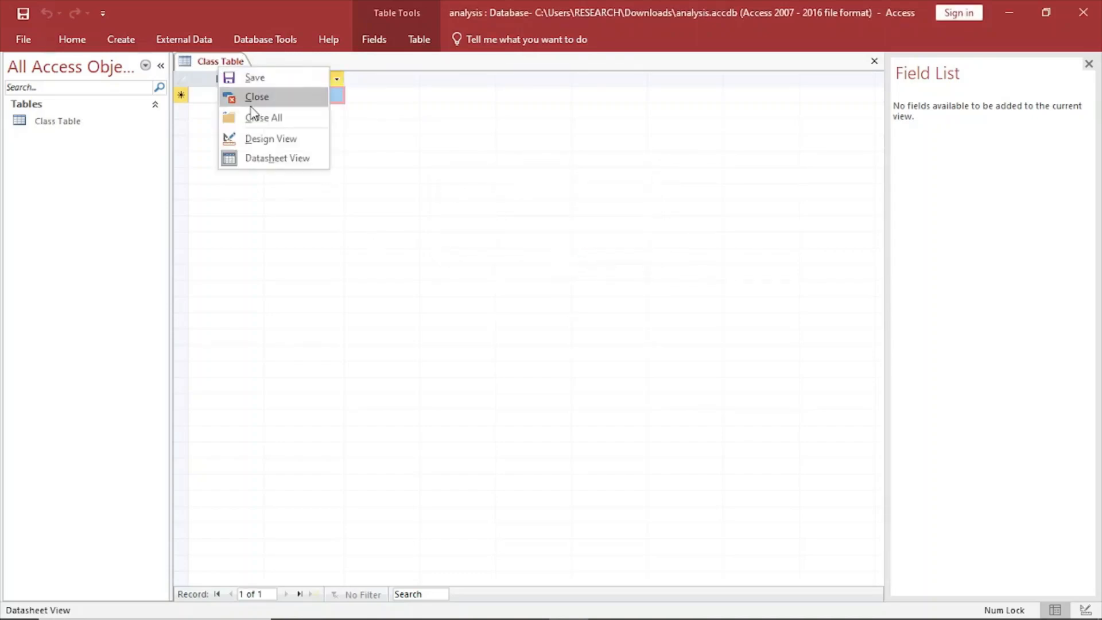
pyautogui.click(253, 95)
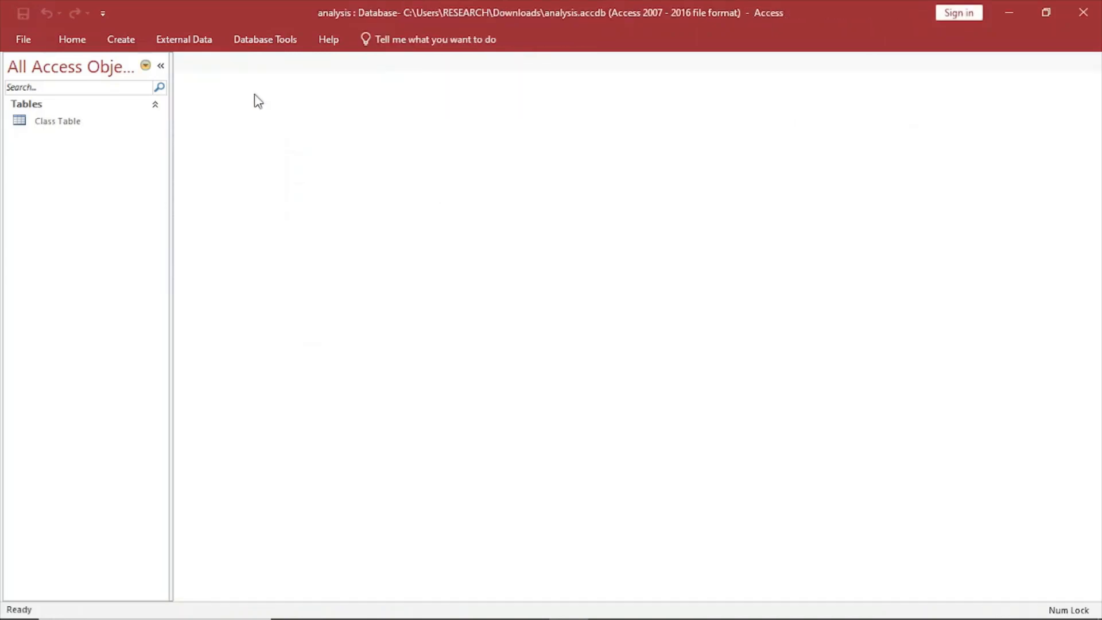
pyautogui.rightClick(65, 120)
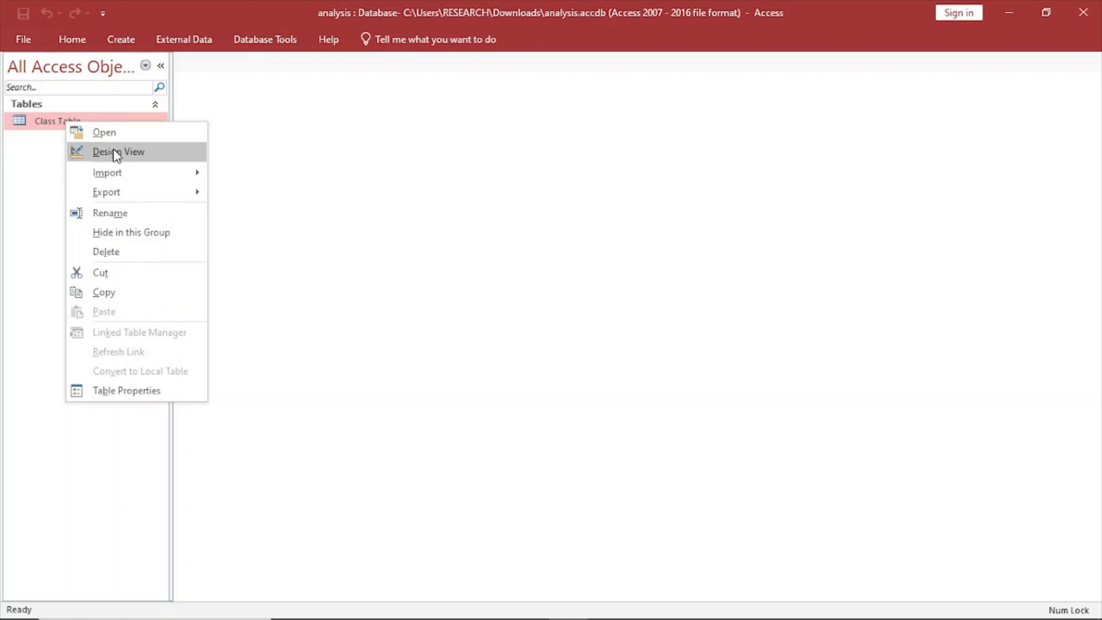
pyautogui.click(26, 141)
pyautogui.click(123, 38)
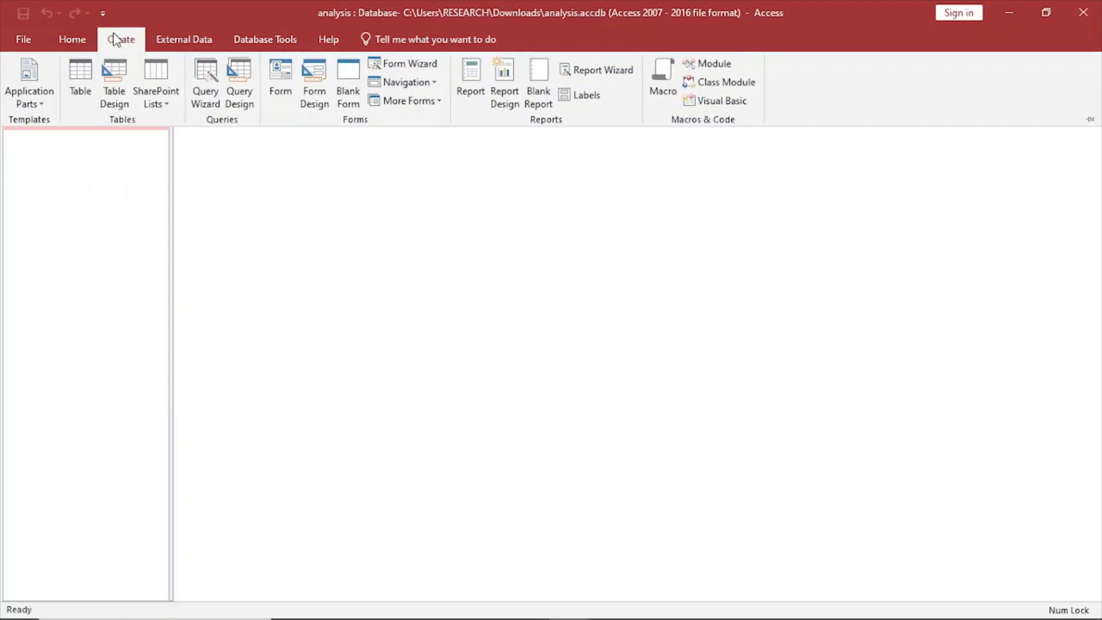
pyautogui.click(111, 195)
pyautogui.click(72, 43)
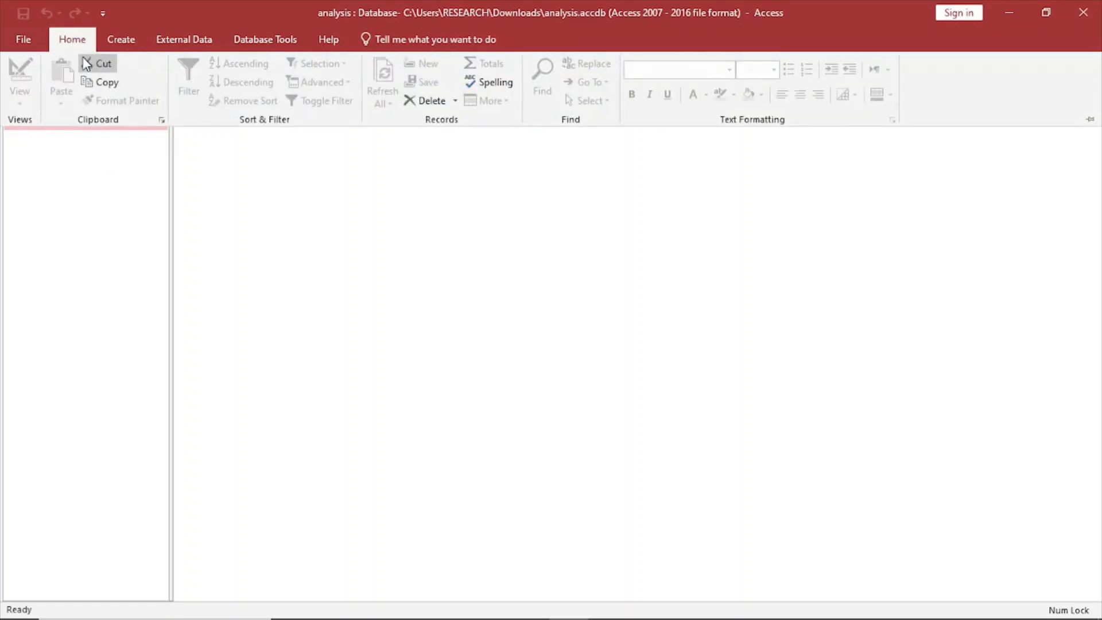
pyautogui.click(114, 190)
# Open Class Table in Design View and check its required fields in the exam PDF in Edge, returning to Access.
pyautogui.rightClick(82, 123)
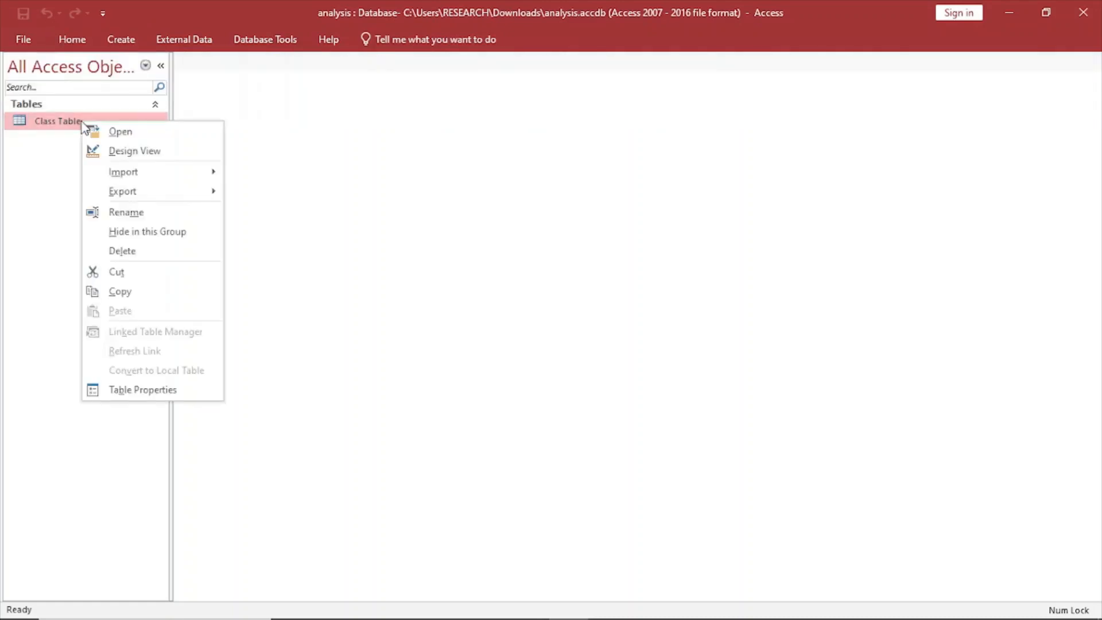
pyautogui.click(123, 151)
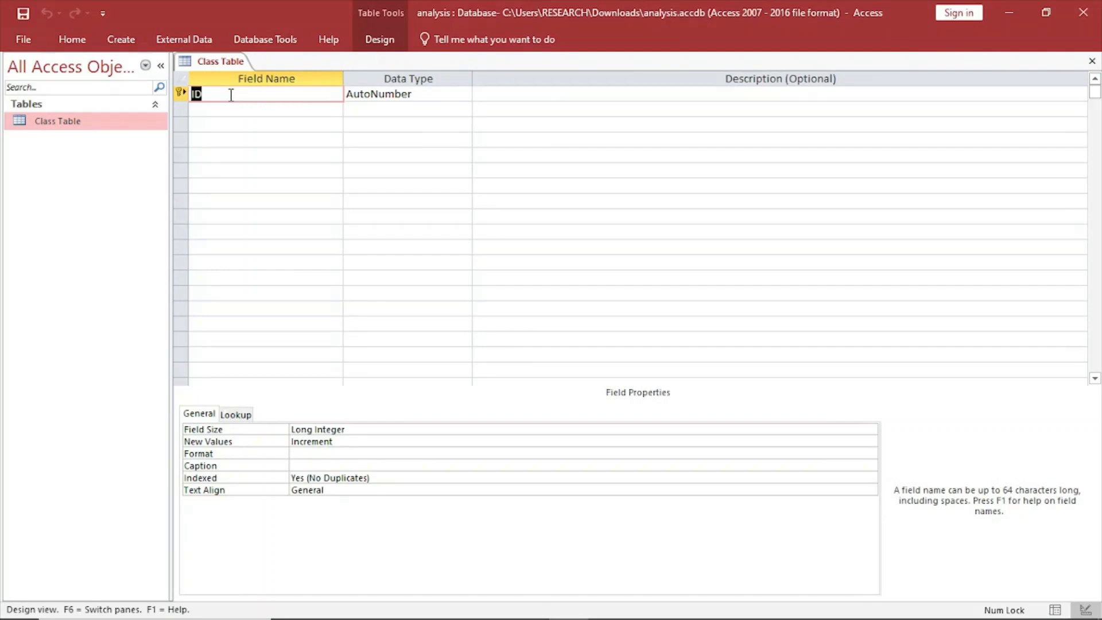
pyautogui.moveTo(609, 615)
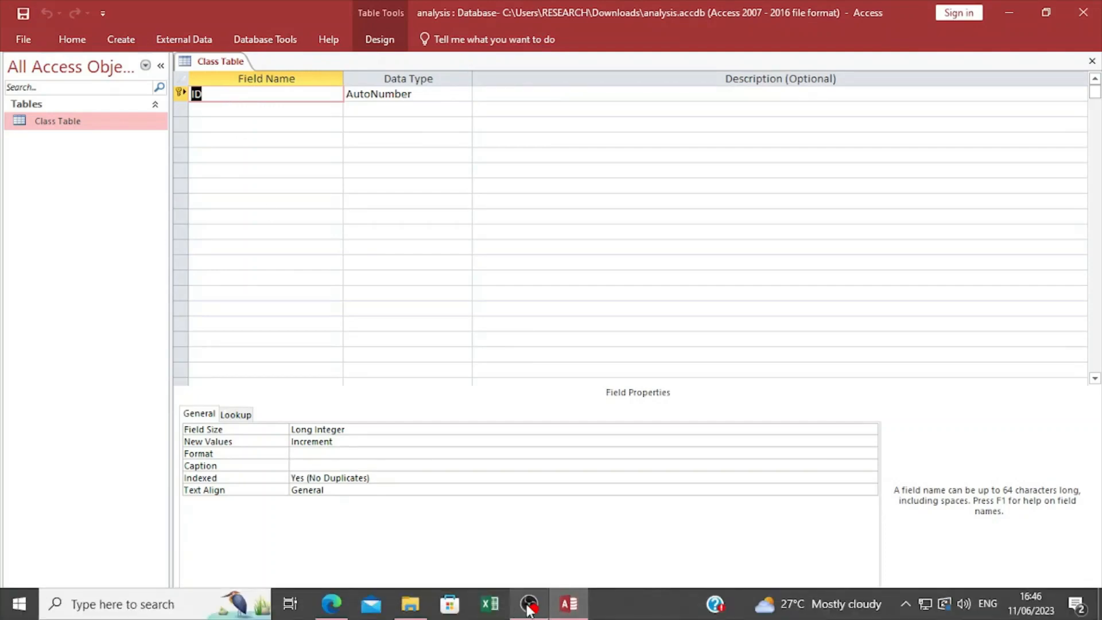
pyautogui.click(331, 604)
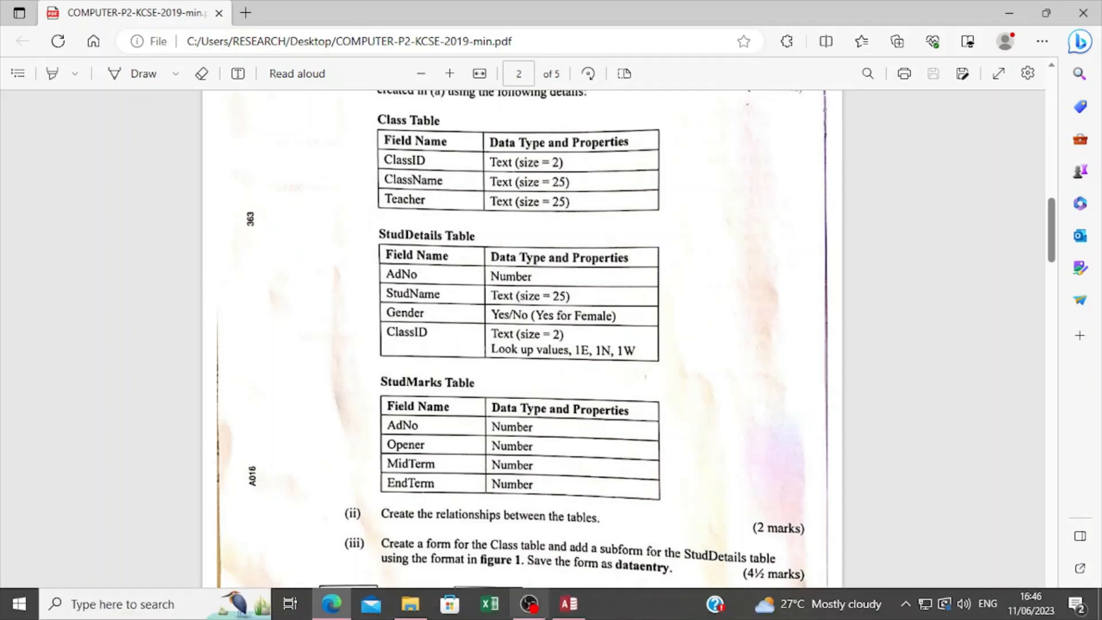
pyautogui.click(568, 603)
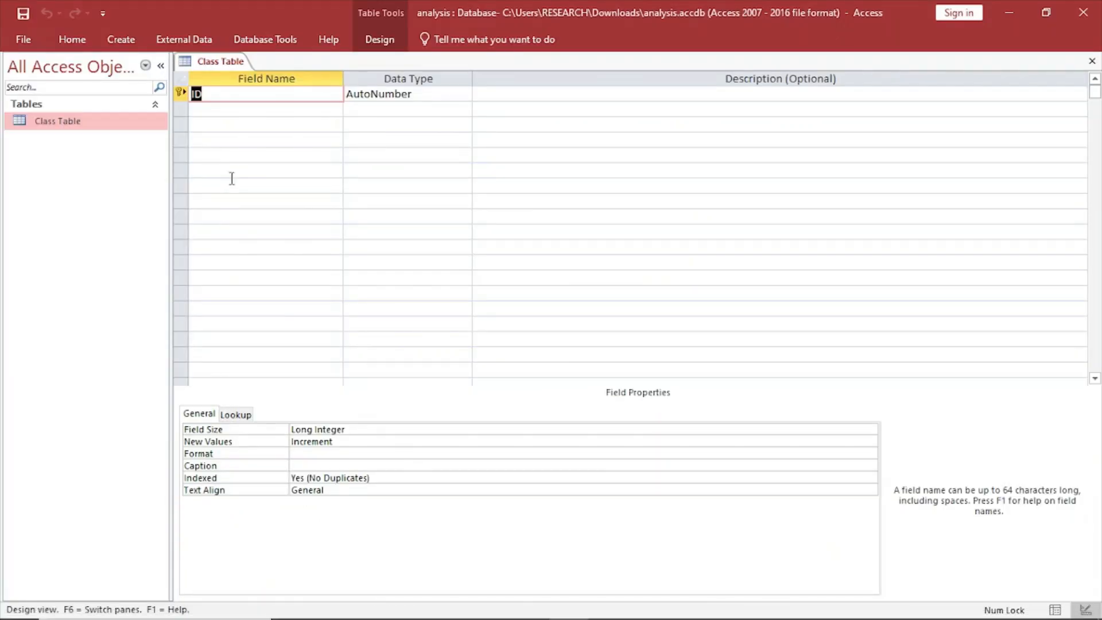
# Rename the ID field of Class Table as ClassID.
pyautogui.press('BackSpace')
pyautogui.press('capslock')
pyautogui.write('C')
pyautogui.press('capslock')
pyautogui.write('lass')
pyautogui.press('capslock')
pyautogui.write('I')
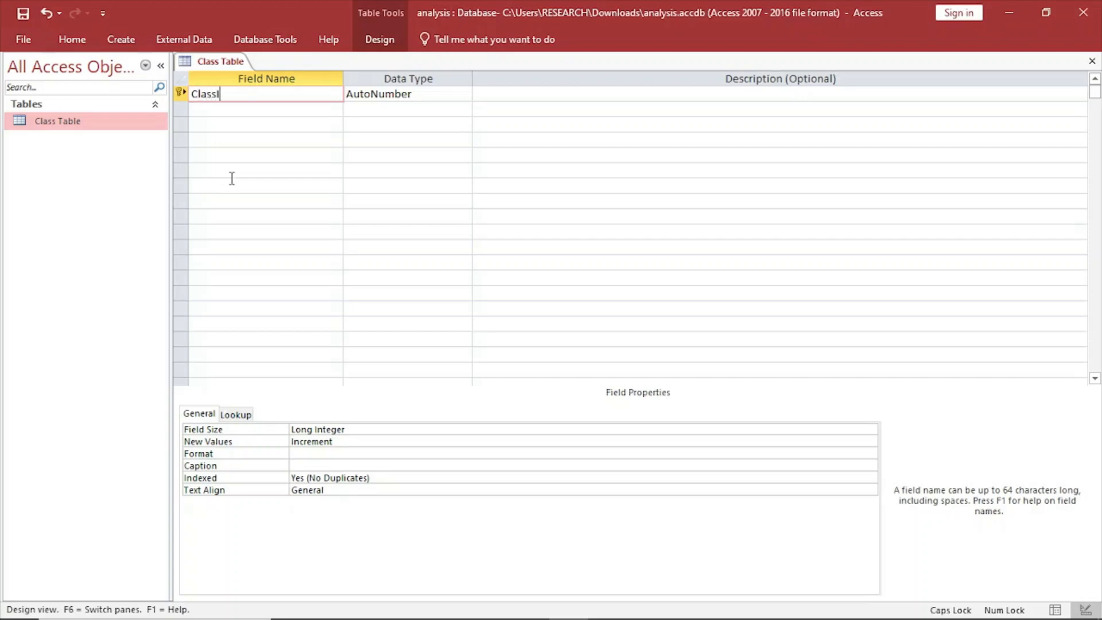
pyautogui.write('D')
# Set the ClassID field's data type to Short Text and its field size to 2.
pyautogui.click(455, 93)
pyautogui.click(463, 94)
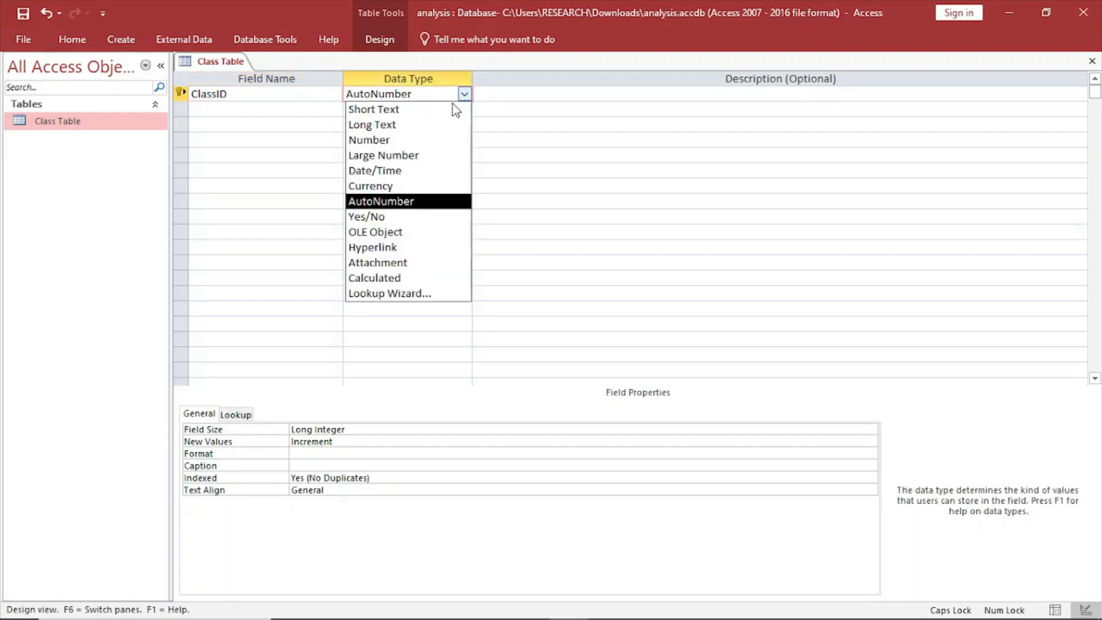
pyautogui.click(395, 110)
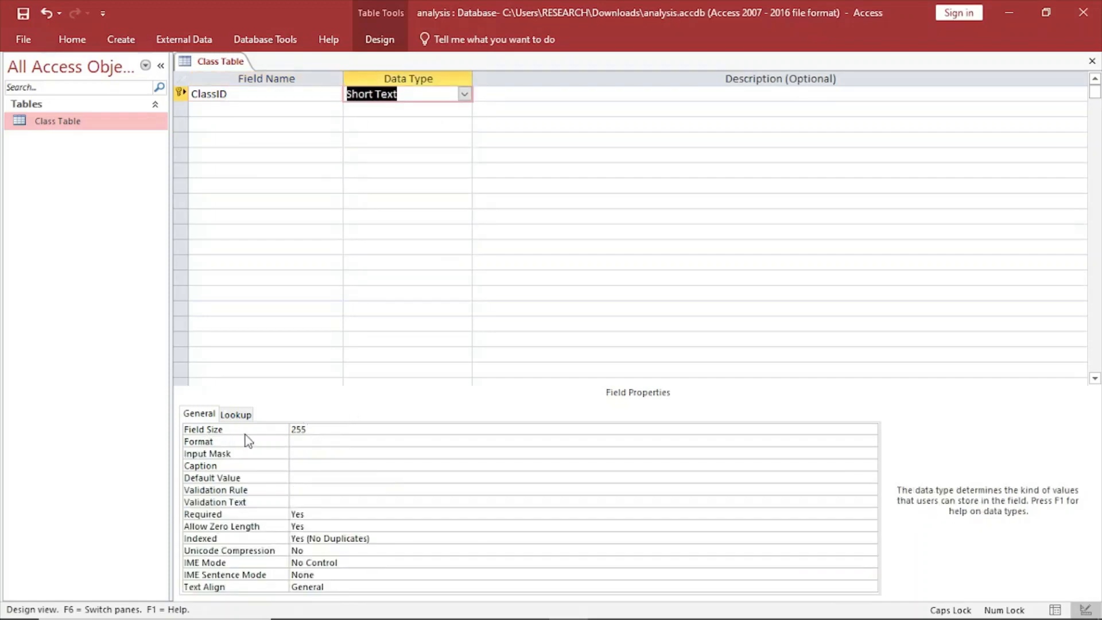
pyautogui.click(328, 432)
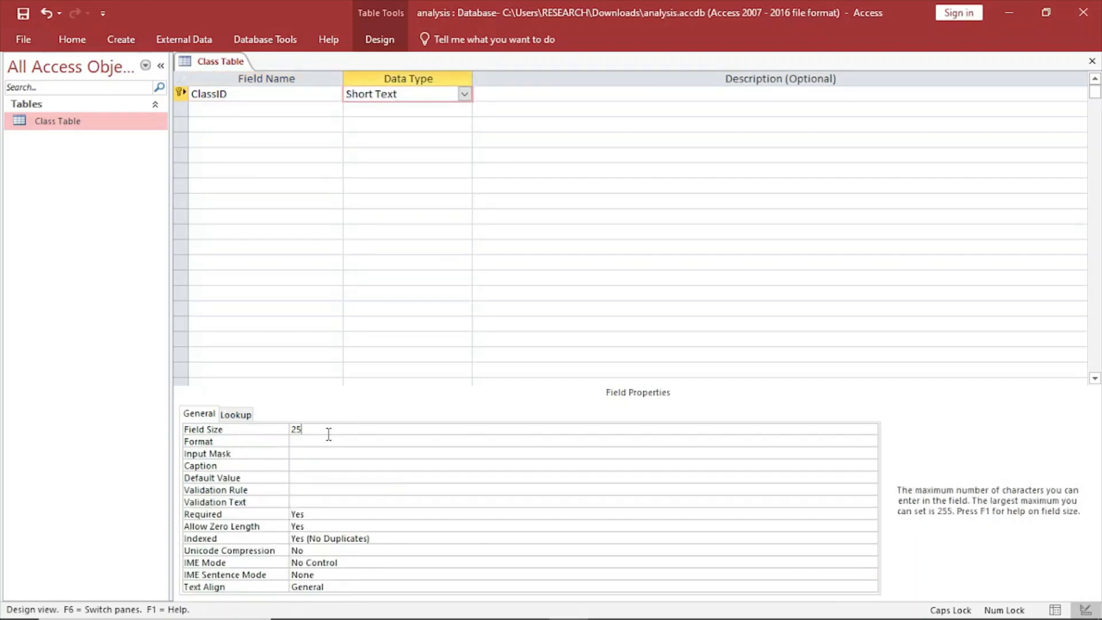
pyautogui.press('BackSpace')
# Add a ClassName field below ClassID with data type Short Text and field size 25.
pyautogui.click(222, 110)
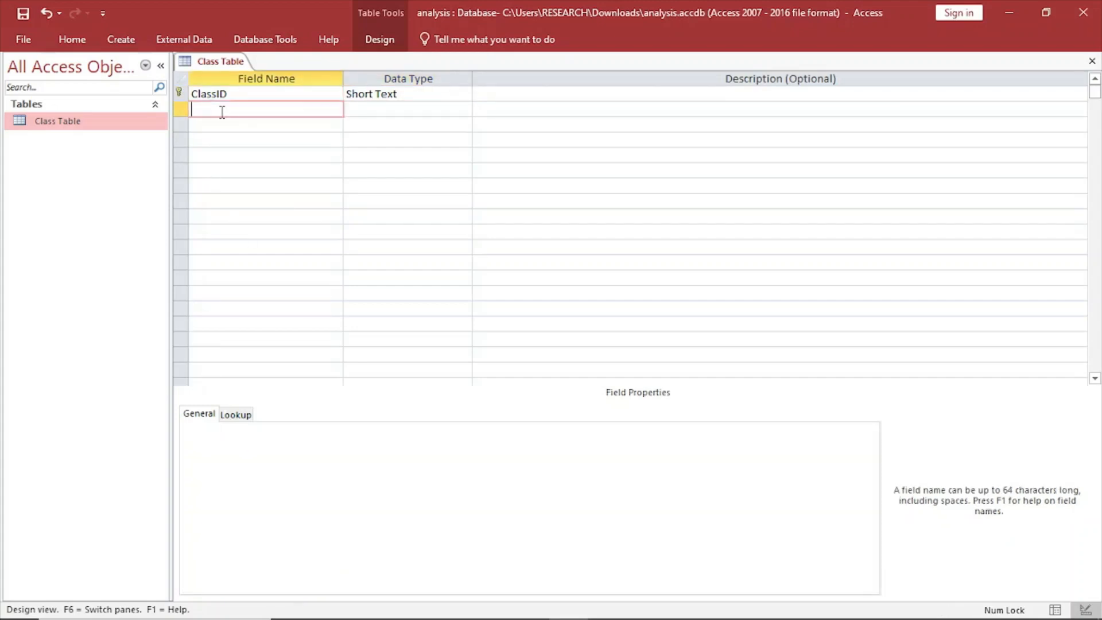
pyautogui.write('cLASS')
pyautogui.press('BackSpace')
pyautogui.press('BackSpace')
pyautogui.press('BackSpace')
pyautogui.press('BackSpace')
pyautogui.press('BackSpace')
pyautogui.write('C')
pyautogui.press('capslock')
pyautogui.write('lass')
pyautogui.press('capslock')
pyautogui.write('N')
pyautogui.press('capslock')
pyautogui.write('ame')
pyautogui.click(413, 113)
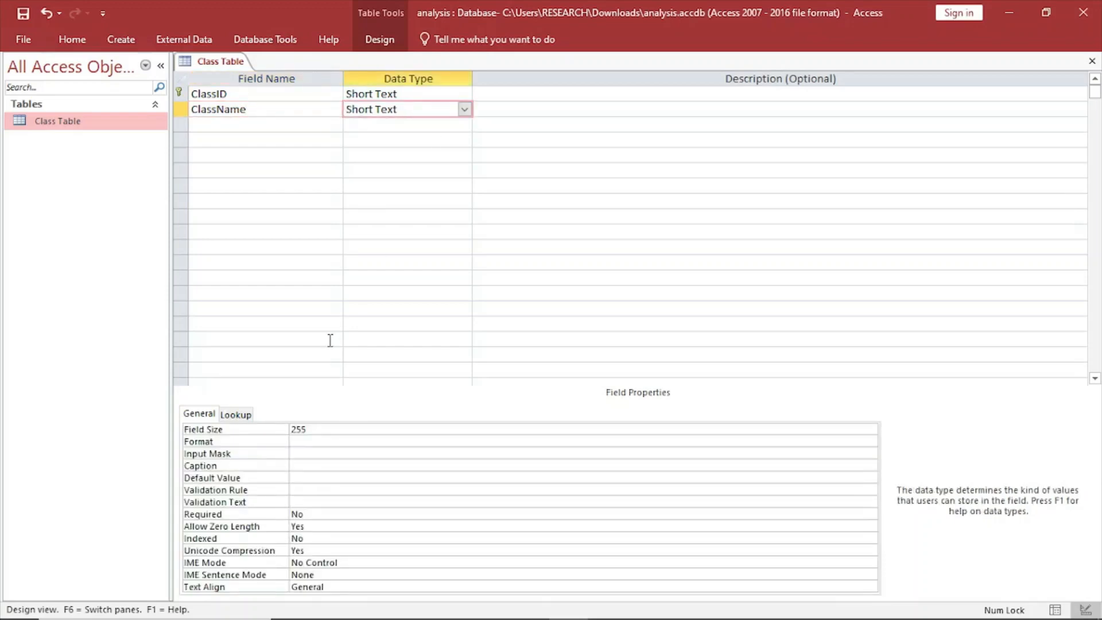
pyautogui.click(328, 439)
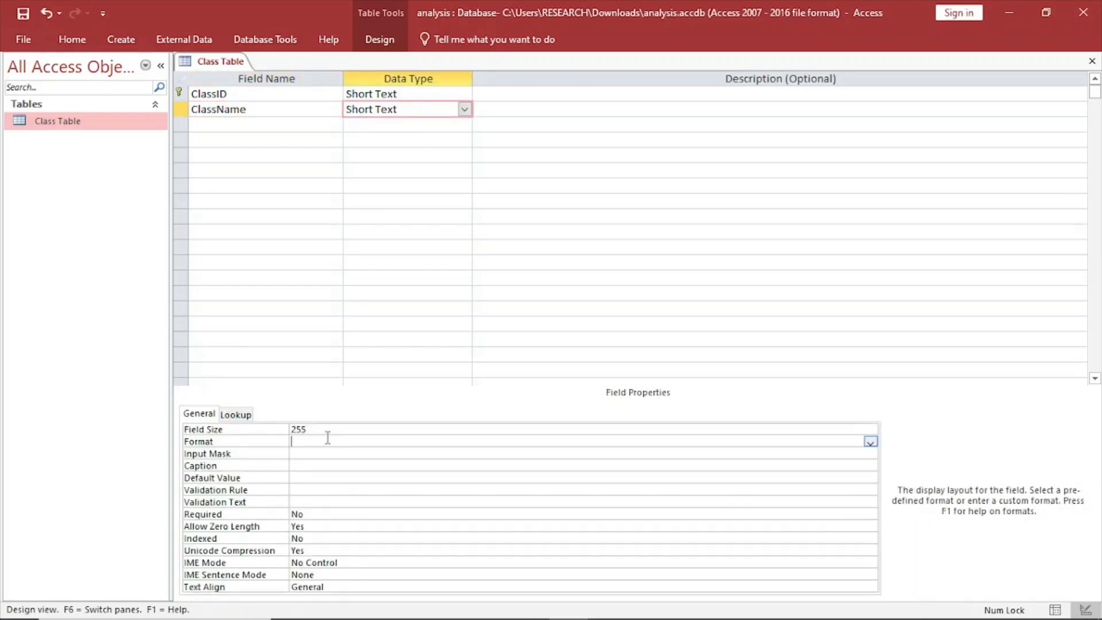
pyautogui.click(328, 430)
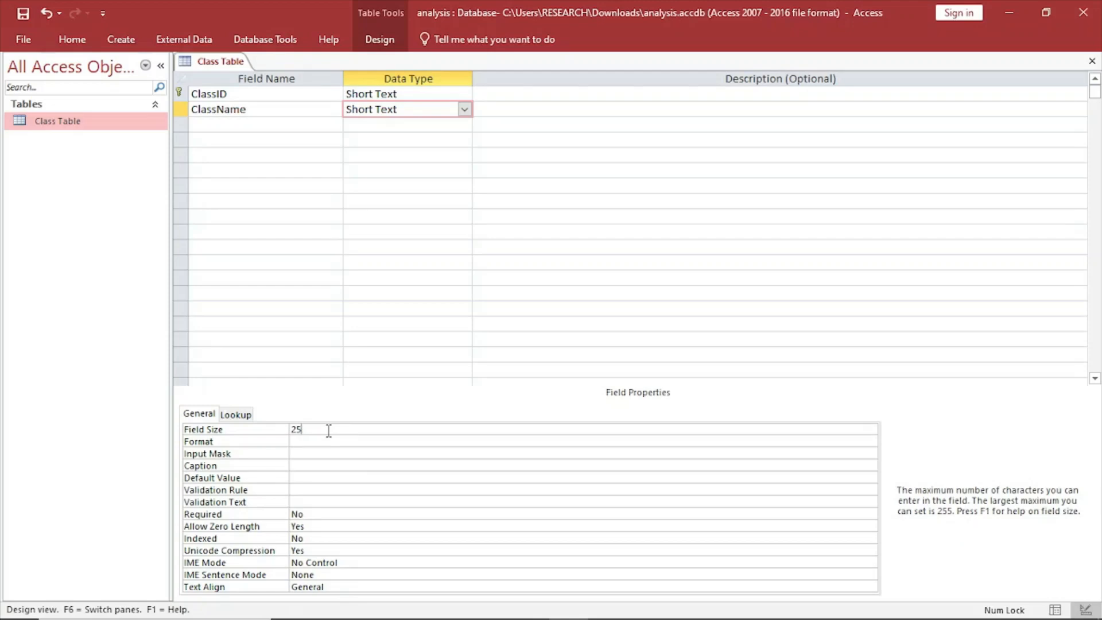
# Add a Teacher field below ClassName with data type Short Text and field size 25.
pyautogui.click(223, 125)
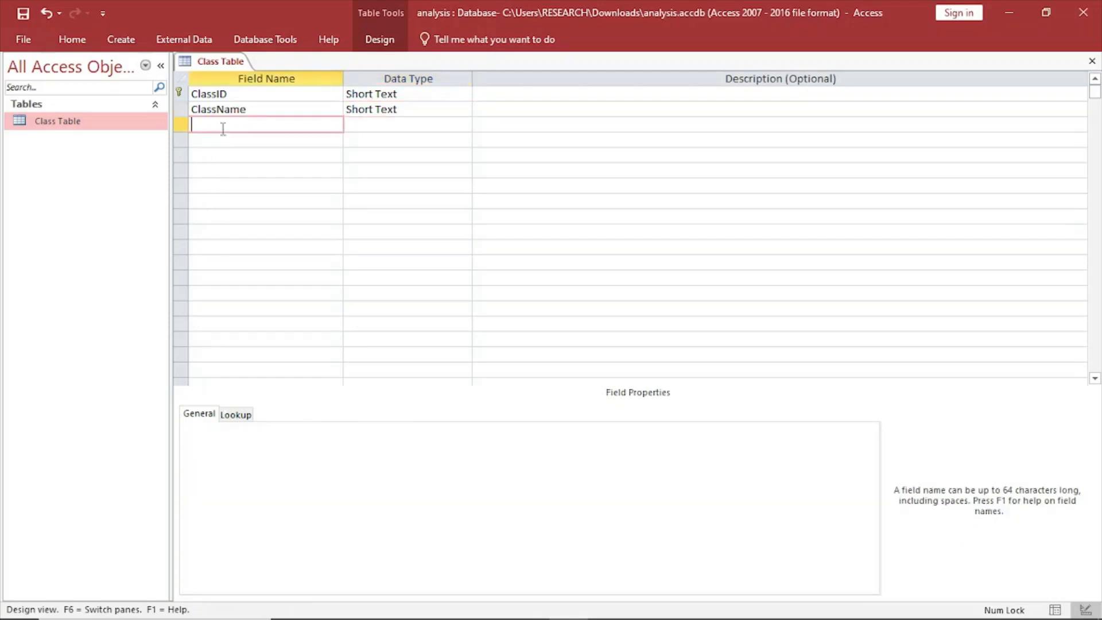
pyautogui.press('capslock')
pyautogui.write('T')
pyautogui.press('capslock')
pyautogui.write('eacher')
pyautogui.click(409, 127)
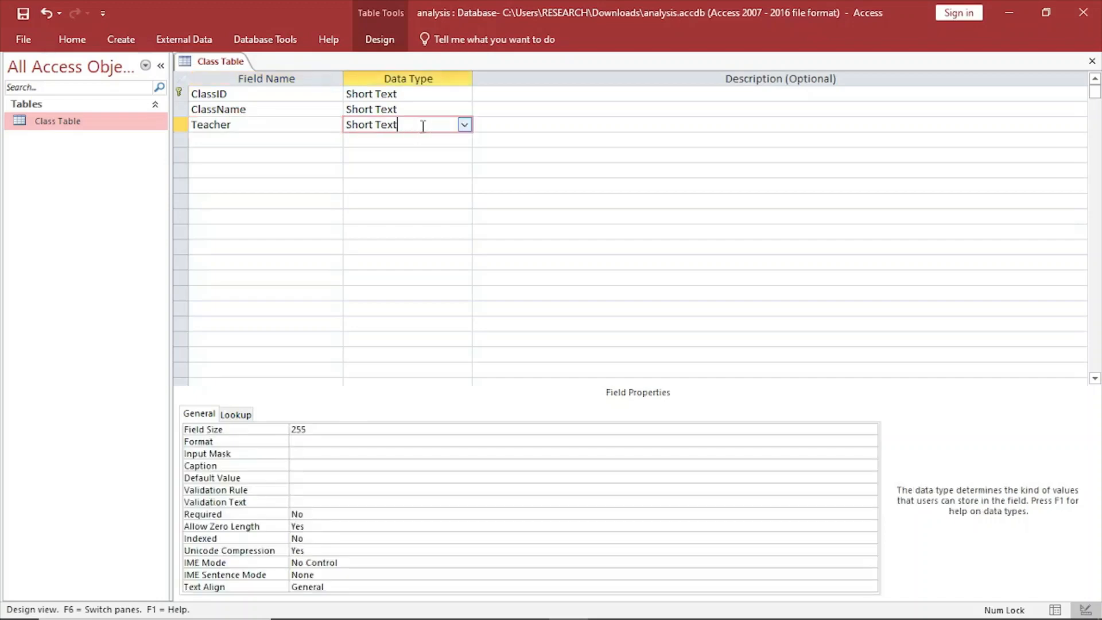
pyautogui.click(329, 430)
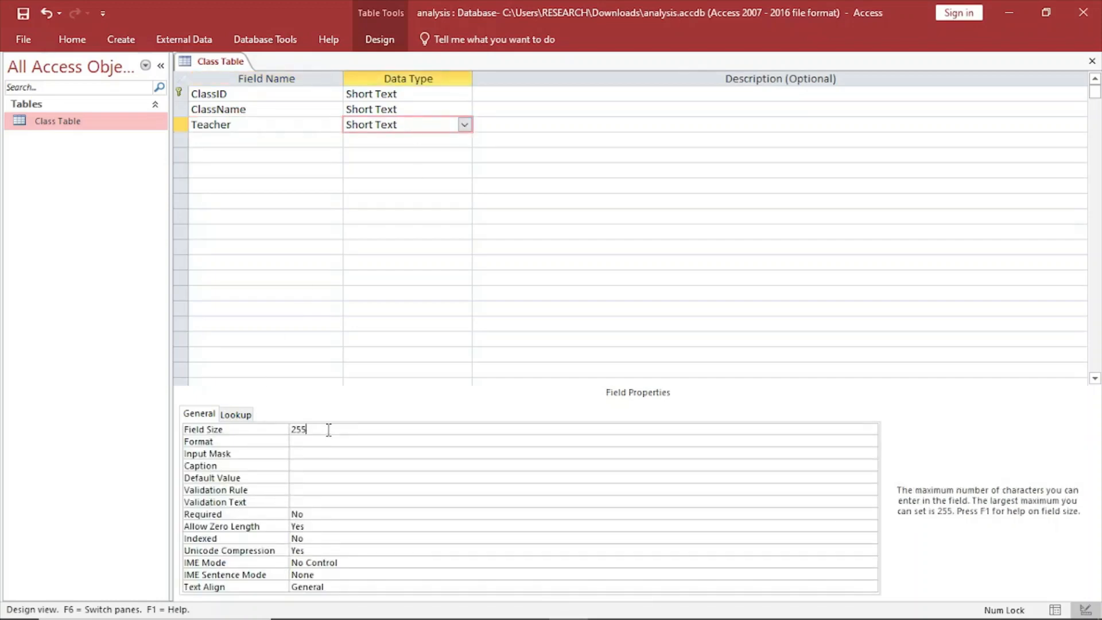
pyautogui.click(217, 140)
# Review the properties of the Teacher, ClassName and ClassID fields and check the primary key setting of ClassID.
pyautogui.click(412, 120)
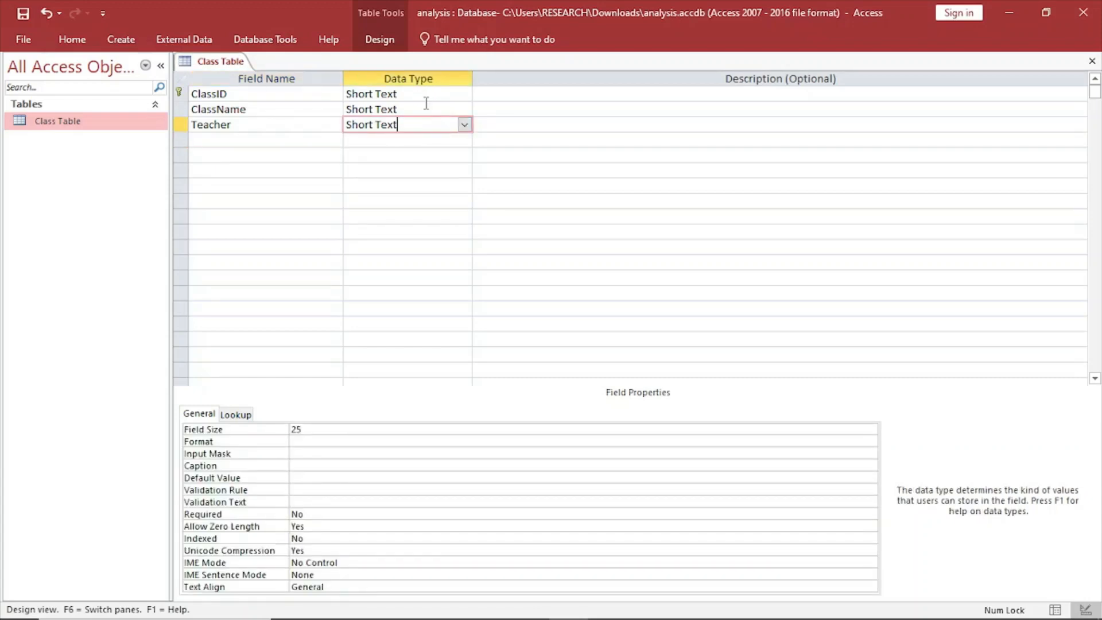
pyautogui.click(400, 108)
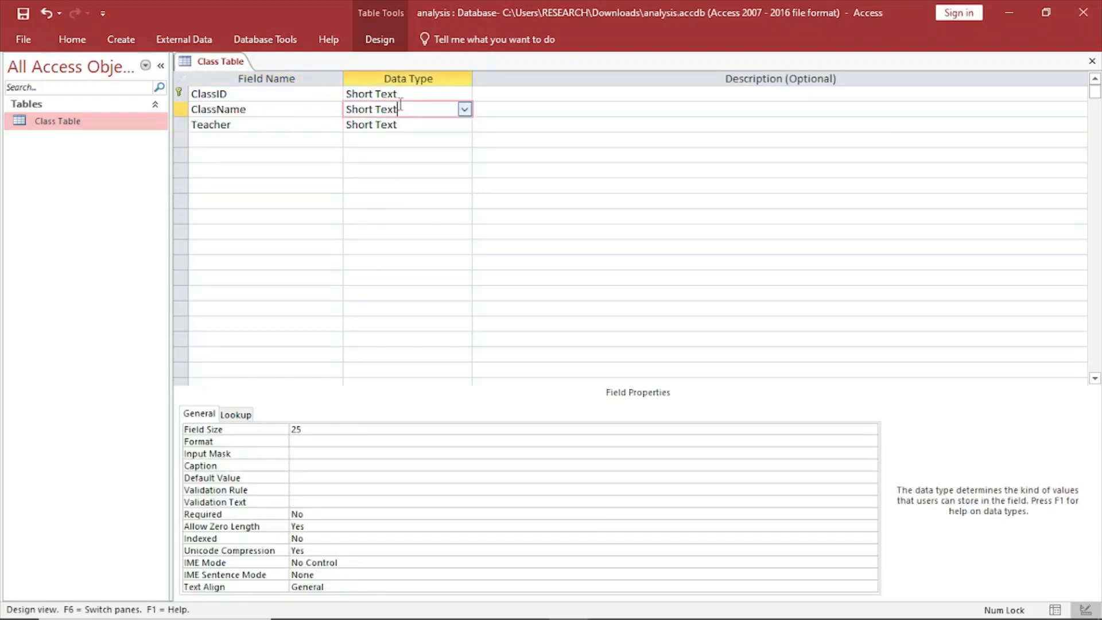
pyautogui.click(400, 94)
pyautogui.rightClick(204, 60)
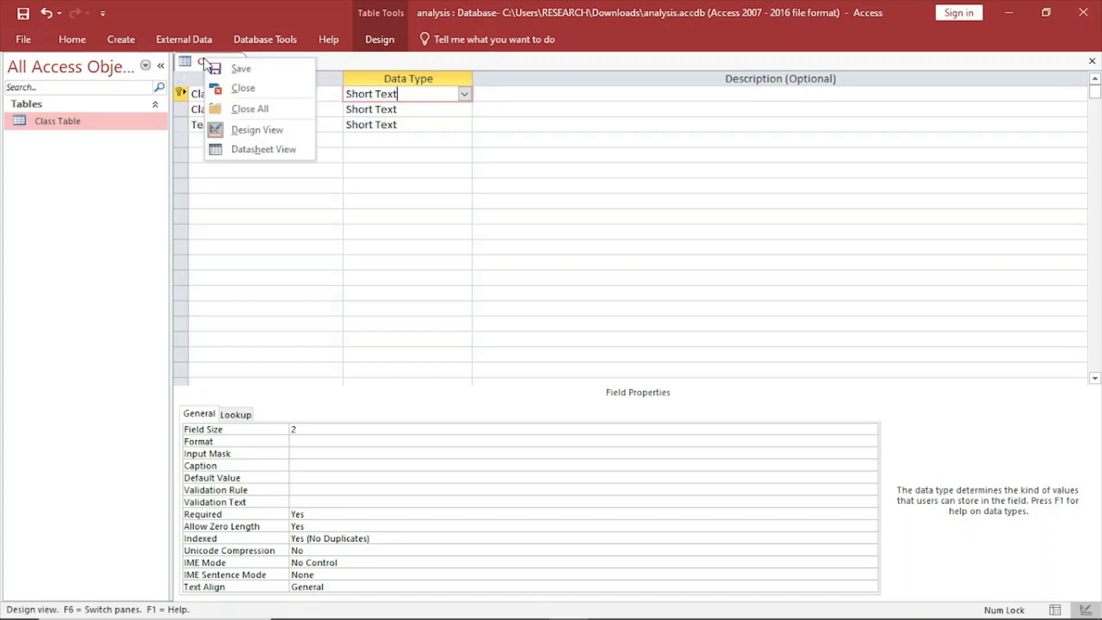
pyautogui.click(305, 220)
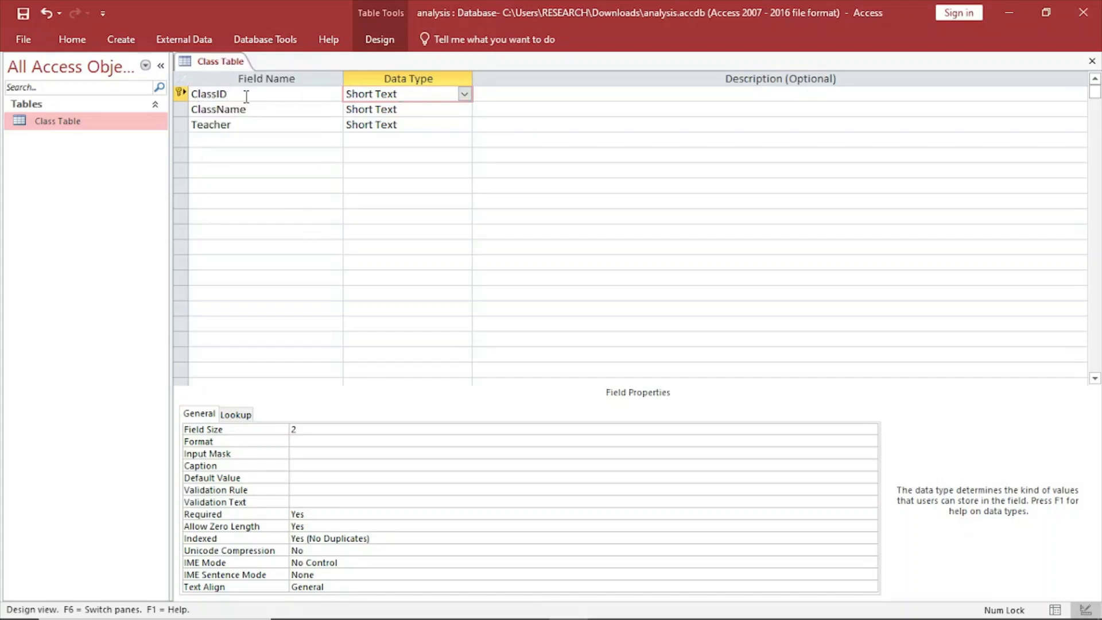
pyautogui.click(378, 41)
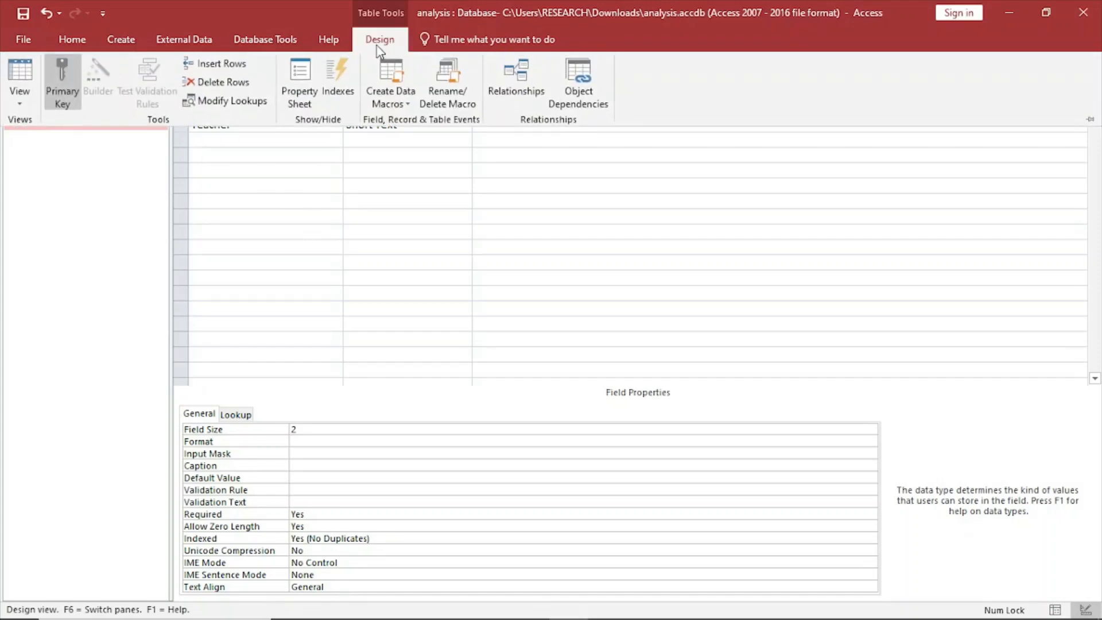
pyautogui.click(267, 230)
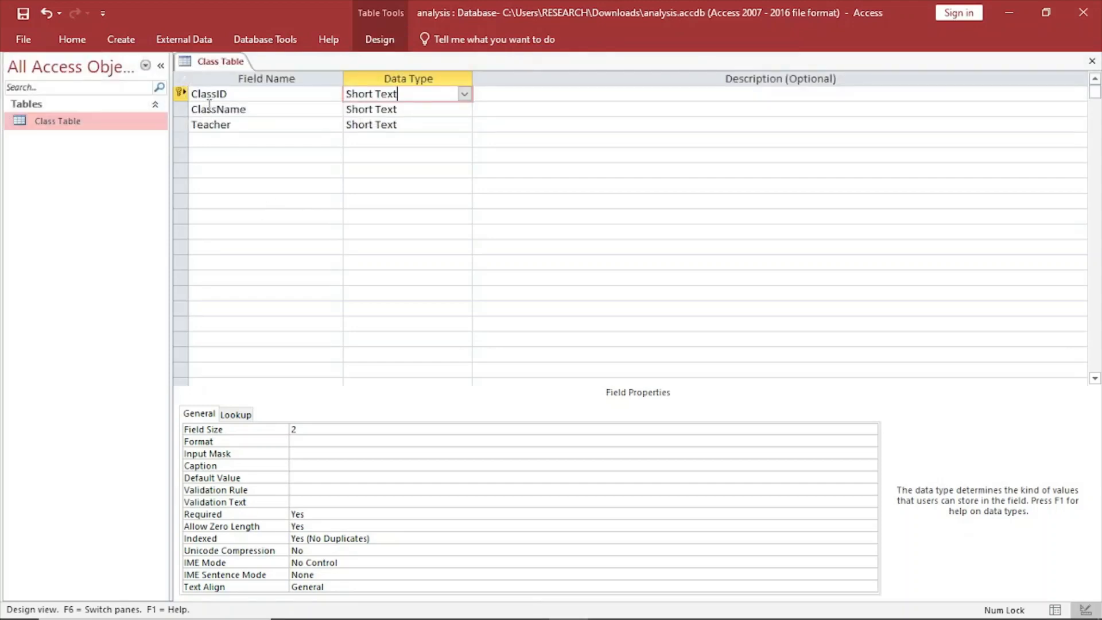
# Make ClassName the primary key, and set the primary key back on ClassID.
pyautogui.click(209, 107)
pyautogui.click(361, 49)
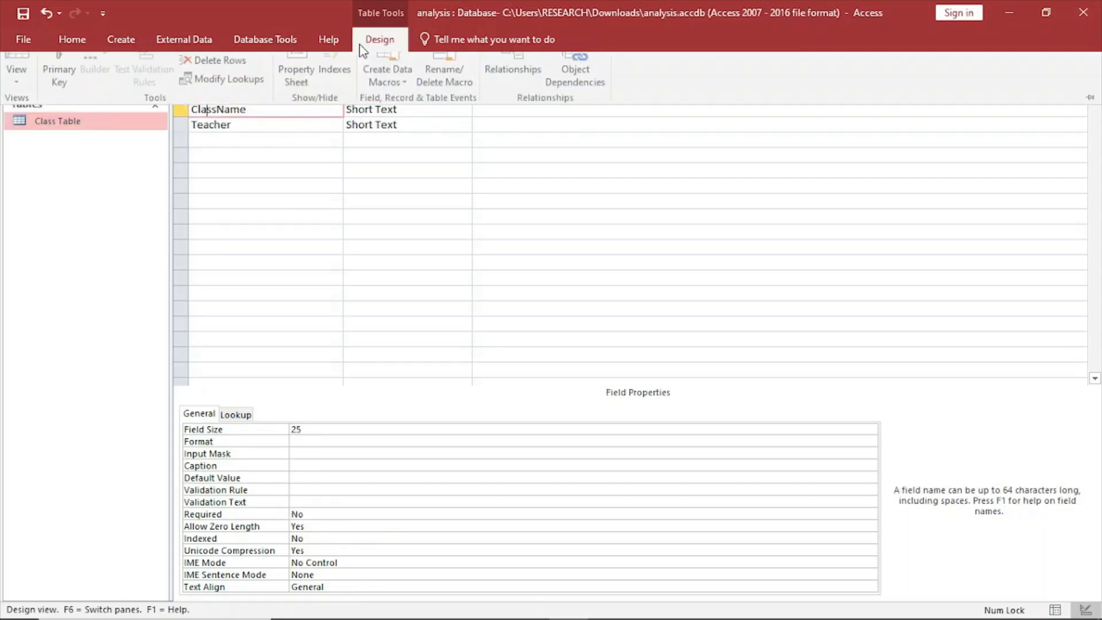
pyautogui.click(62, 78)
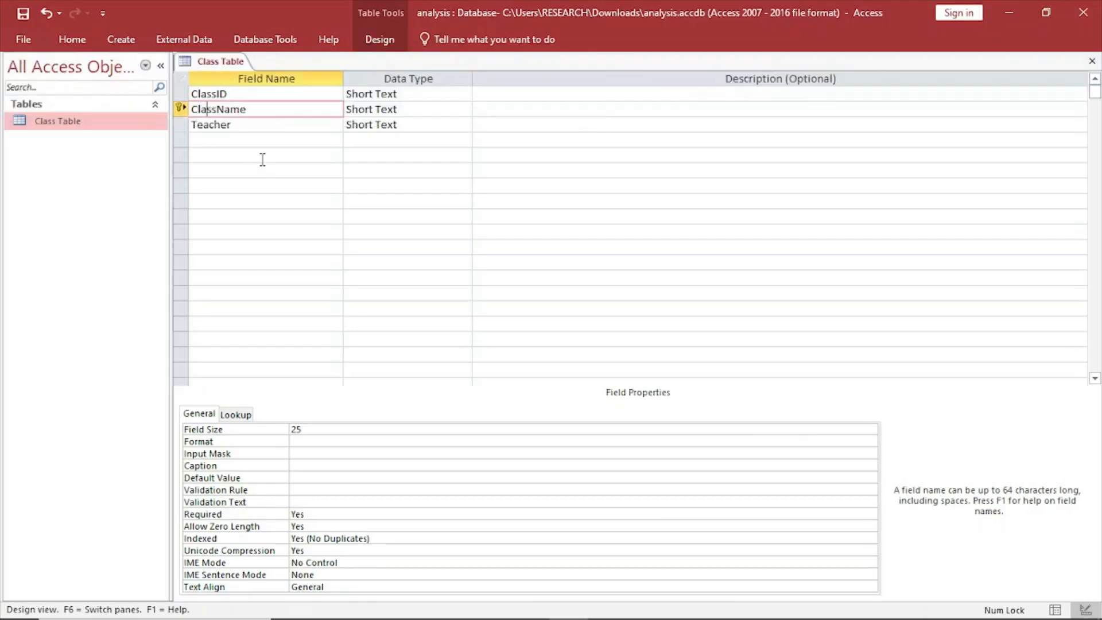
pyautogui.click(224, 91)
pyautogui.click(365, 48)
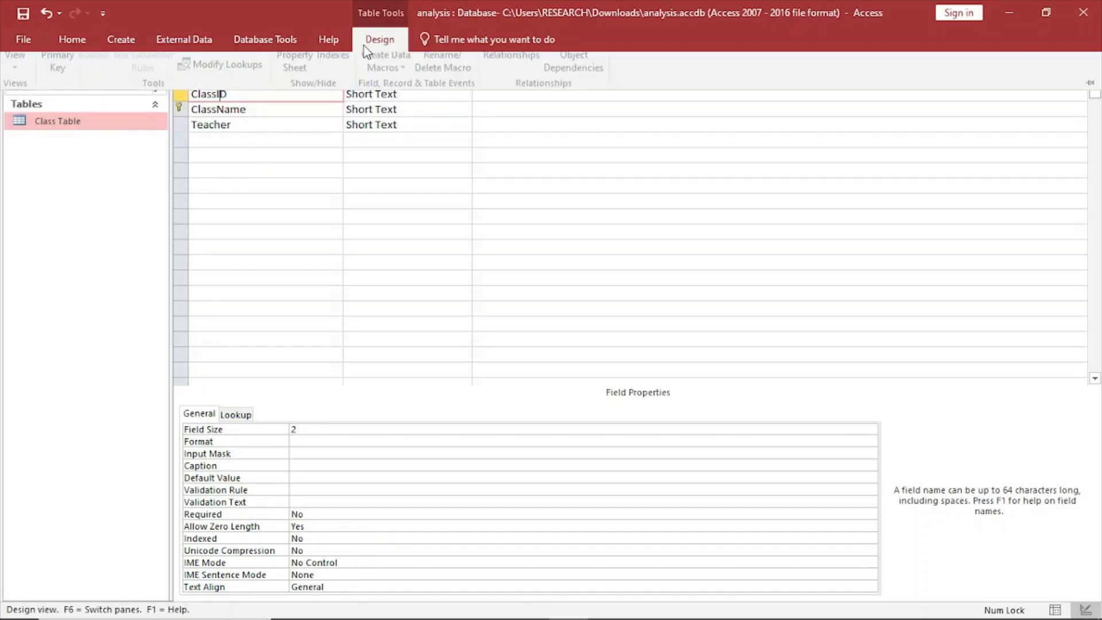
pyautogui.click(60, 81)
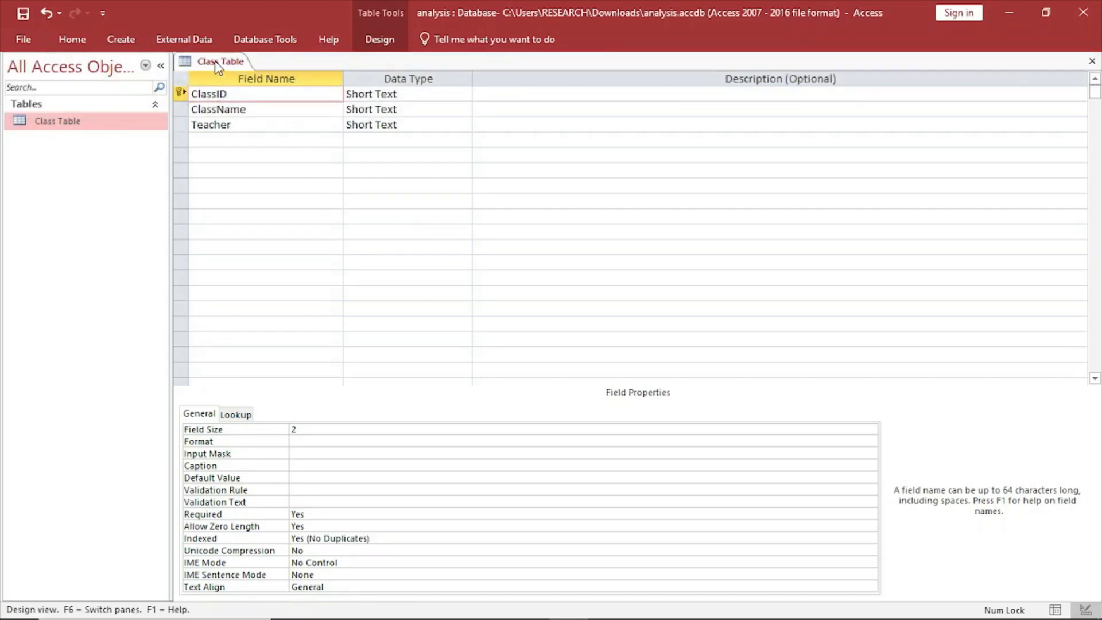
# Close Class Table and save its design changes.
pyautogui.rightClick(218, 68)
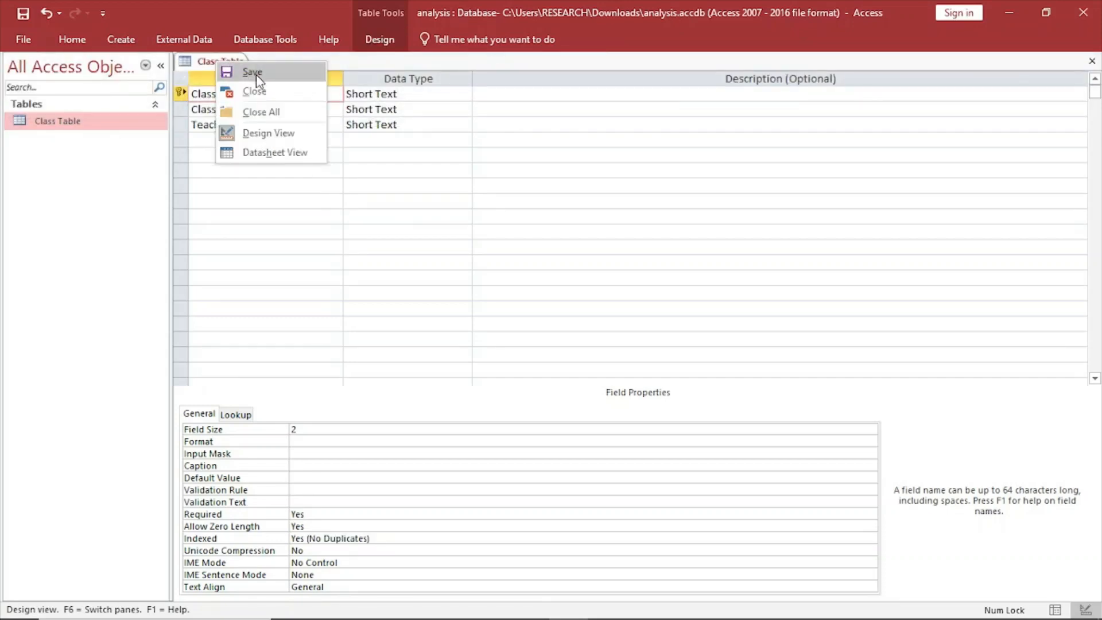
pyautogui.click(258, 94)
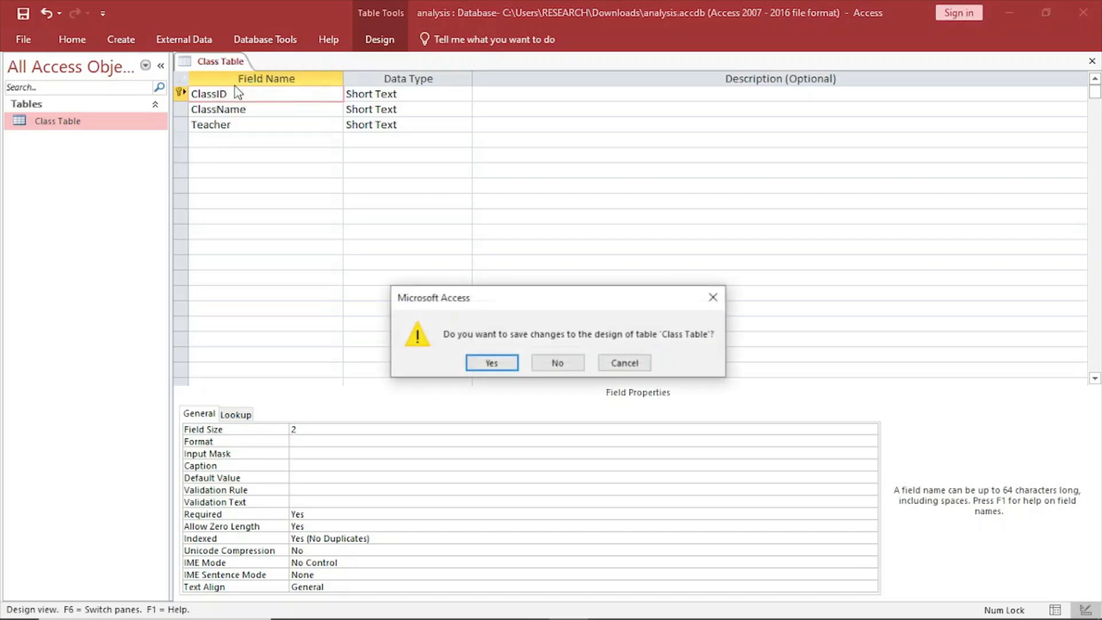
pyautogui.click(505, 363)
# Create a new table and save it as StudDetails Table.
pyautogui.click(126, 42)
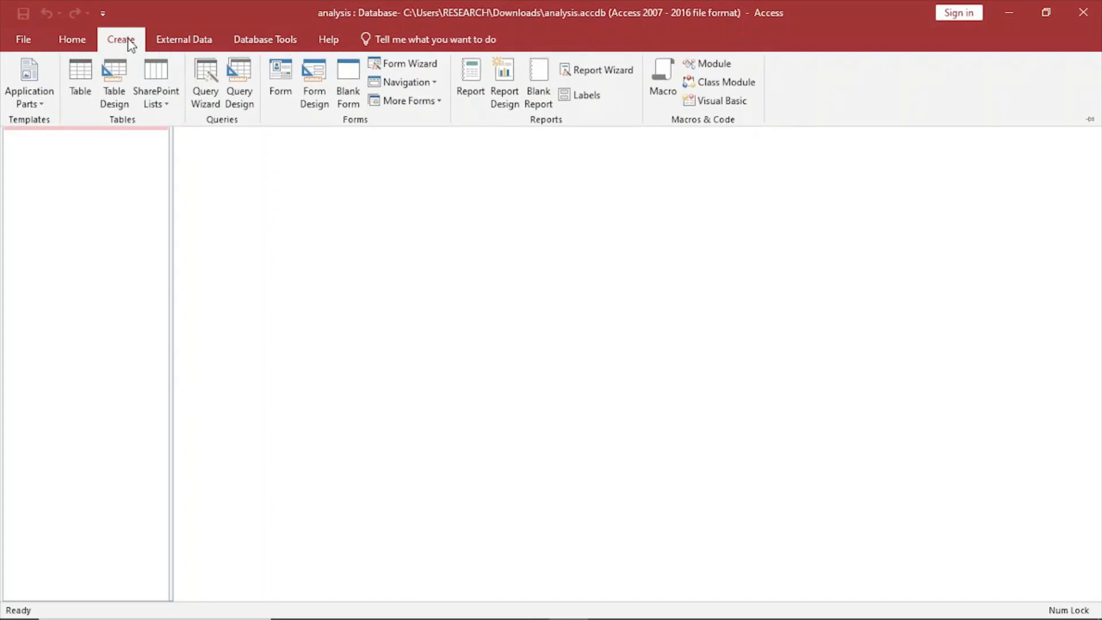
pyautogui.click(80, 98)
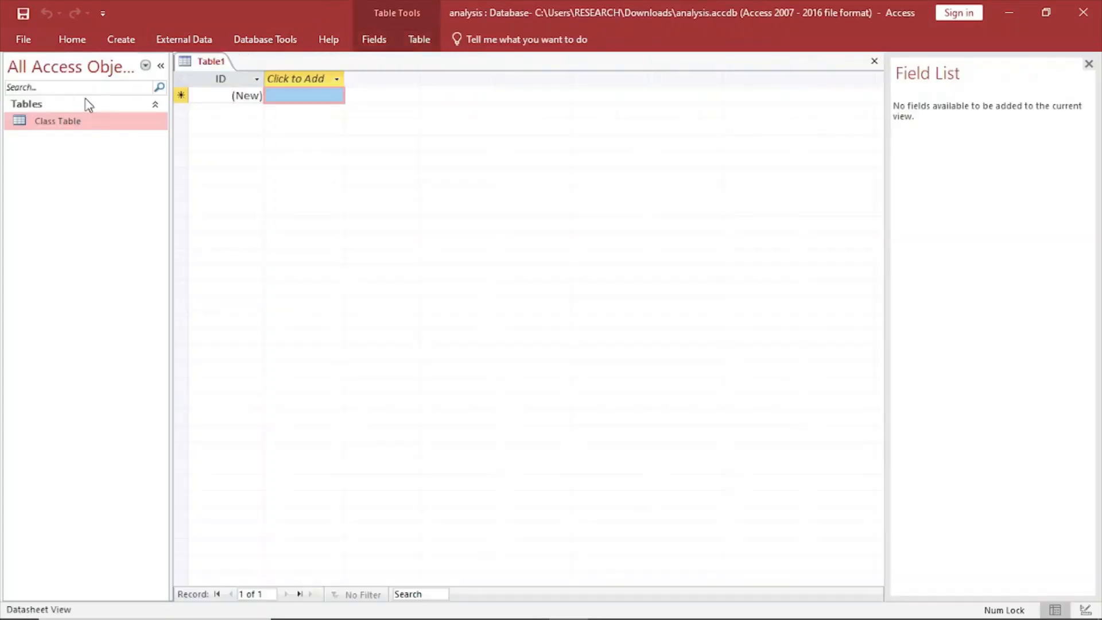
pyautogui.rightClick(223, 63)
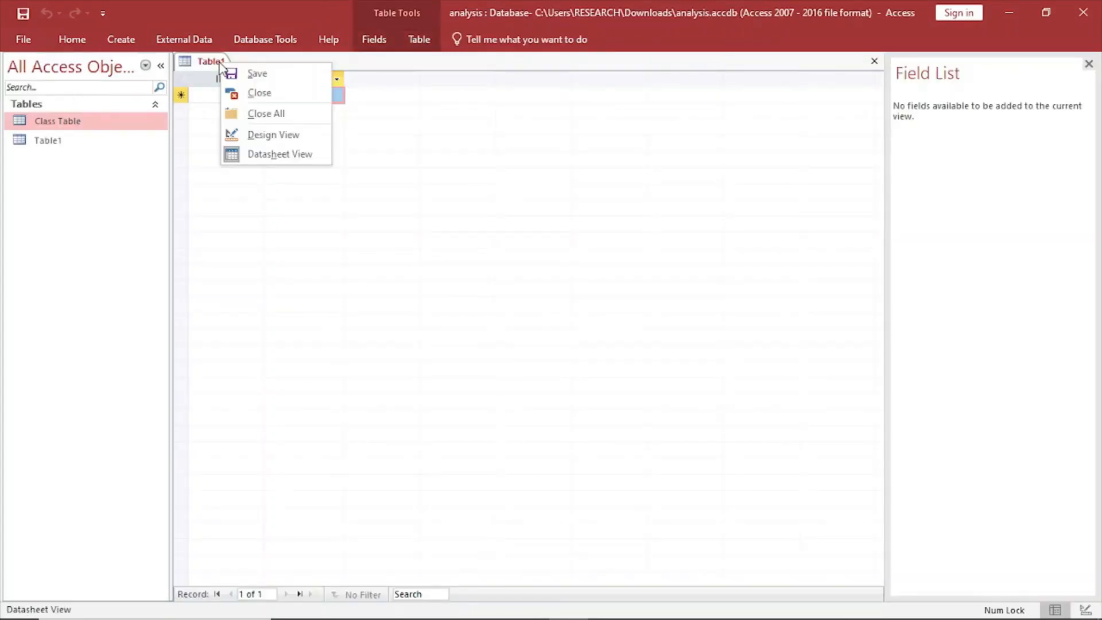
pyautogui.click(255, 77)
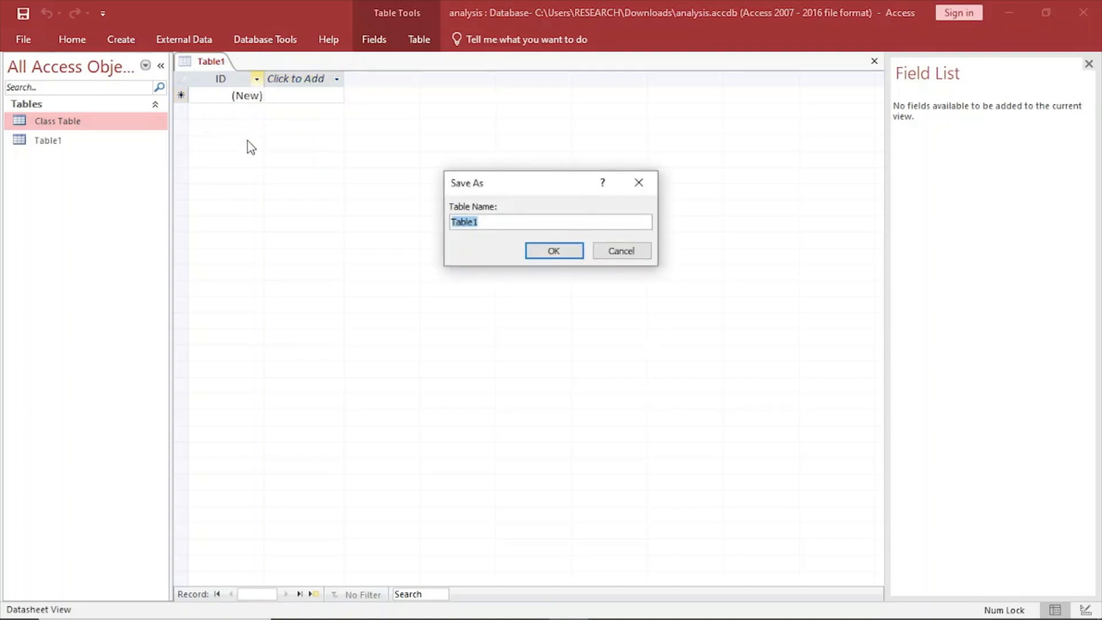
pyautogui.press('capslock')
pyautogui.write('S')
pyautogui.press('capslock')
pyautogui.write('tud')
pyautogui.press('capslock')
pyautogui.write('D')
pyautogui.press('capslock')
pyautogui.write('etails')
pyautogui.press('capslock')
pyautogui.write('T')
pyautogui.press('capslock')
pyautogui.write('ab')
pyautogui.click(552, 248)
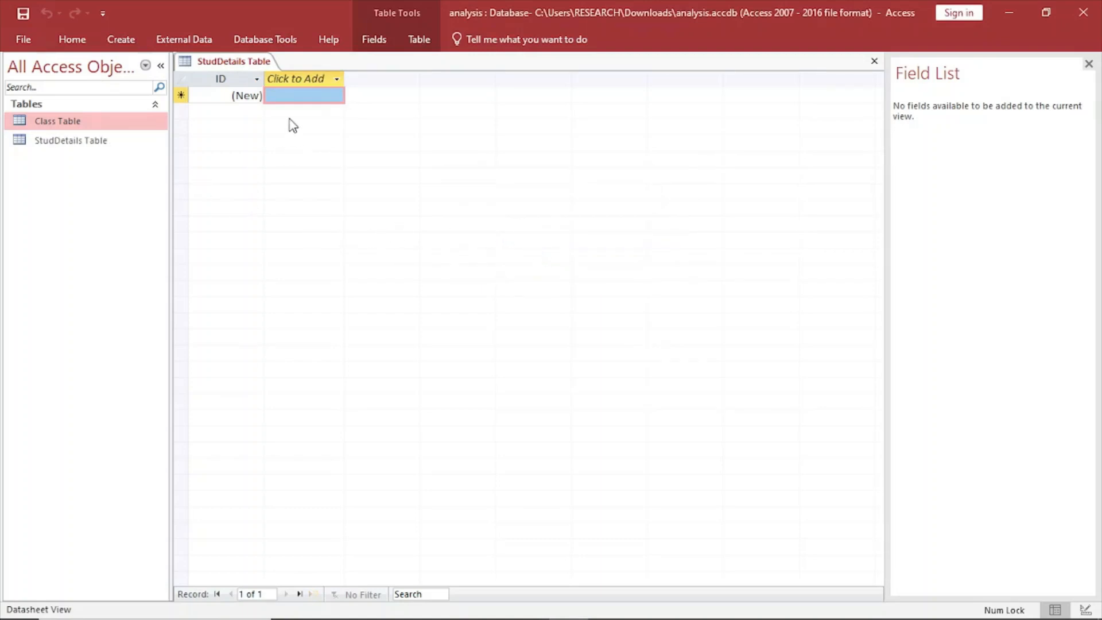
# Open StudDetails Table in Design View and consult the StudDetails field specification in the exam PDF.
pyautogui.rightClick(236, 67)
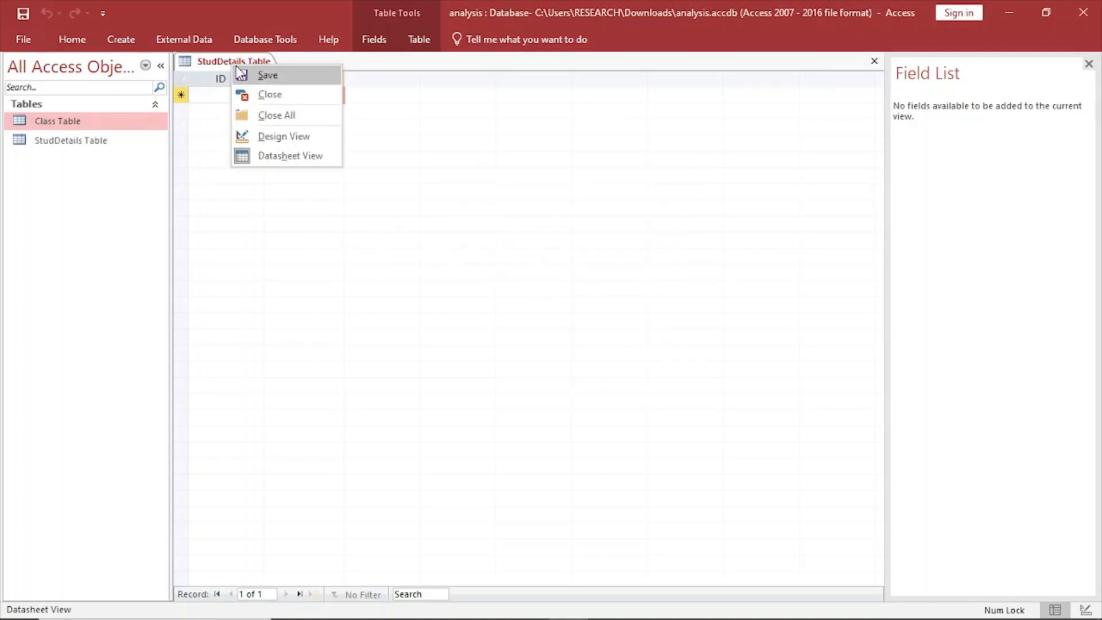
pyautogui.click(274, 144)
pyautogui.moveTo(382, 612)
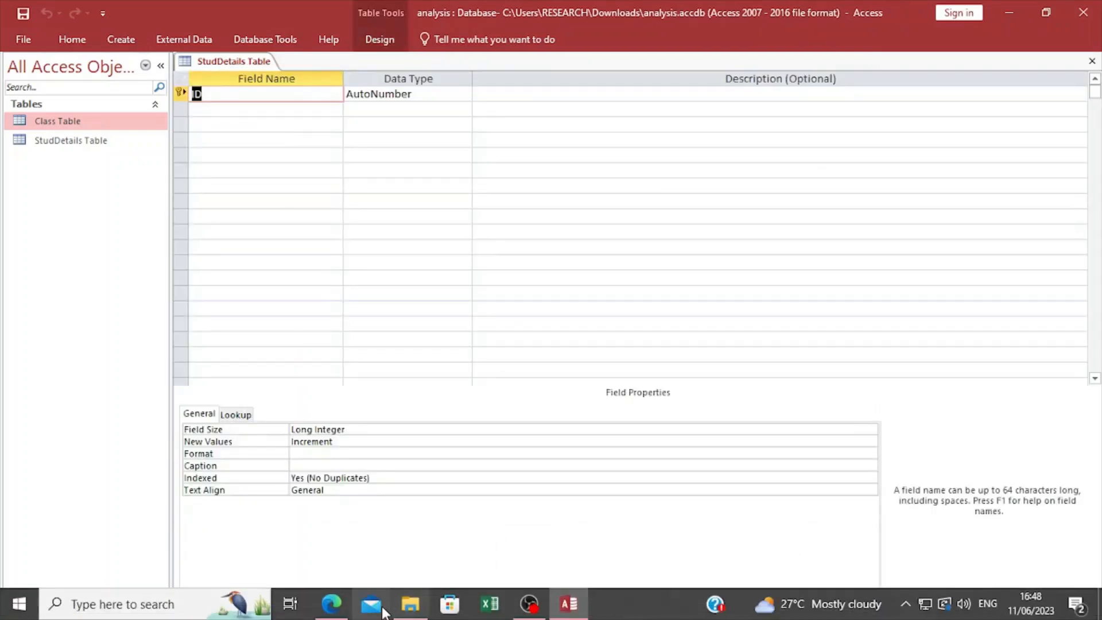
pyautogui.click(331, 604)
pyautogui.scroll(-2, 486, 303)
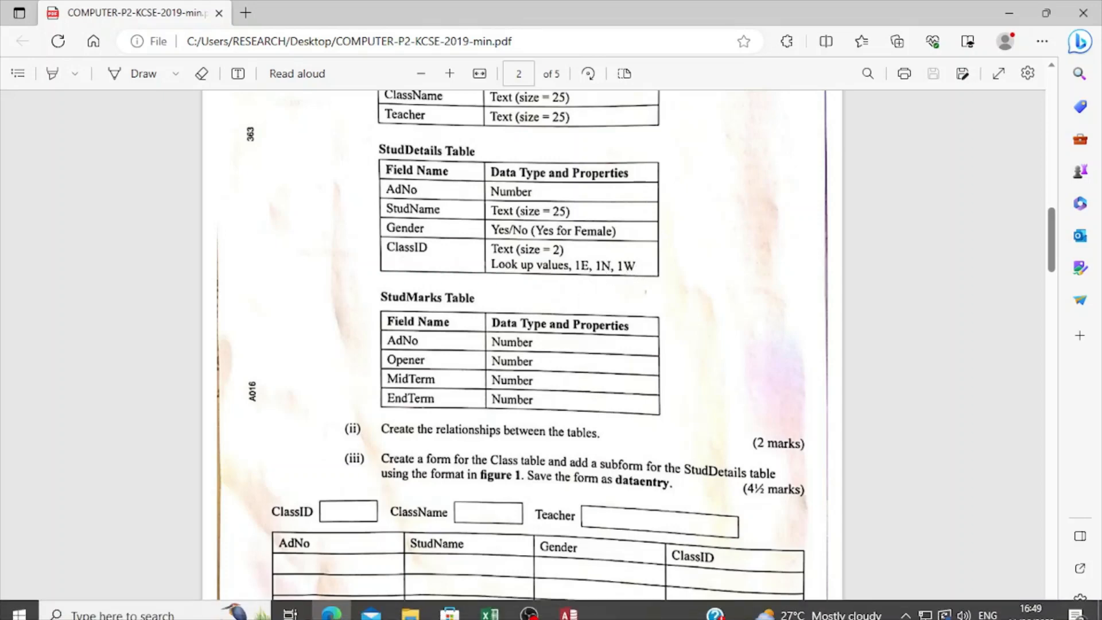
pyautogui.click(565, 609)
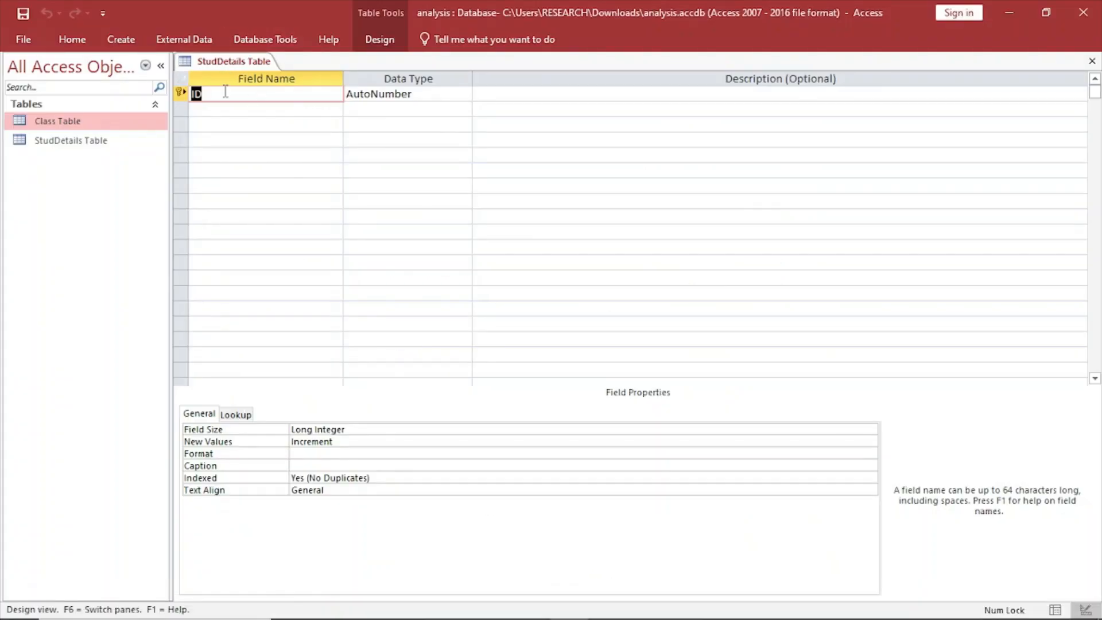
# Rename the ID field as AdNo and set its data type to Number.
pyautogui.click(225, 92)
pyautogui.press('BackSpace')
pyautogui.press('BackSpace')
pyautogui.press('capslock')
pyautogui.write('A')
pyautogui.press('capslock')
pyautogui.write('d')
pyautogui.press('capslock')
pyautogui.write('N')
pyautogui.press('capslock')
pyautogui.write('o')
pyautogui.click(408, 93)
pyautogui.click(464, 95)
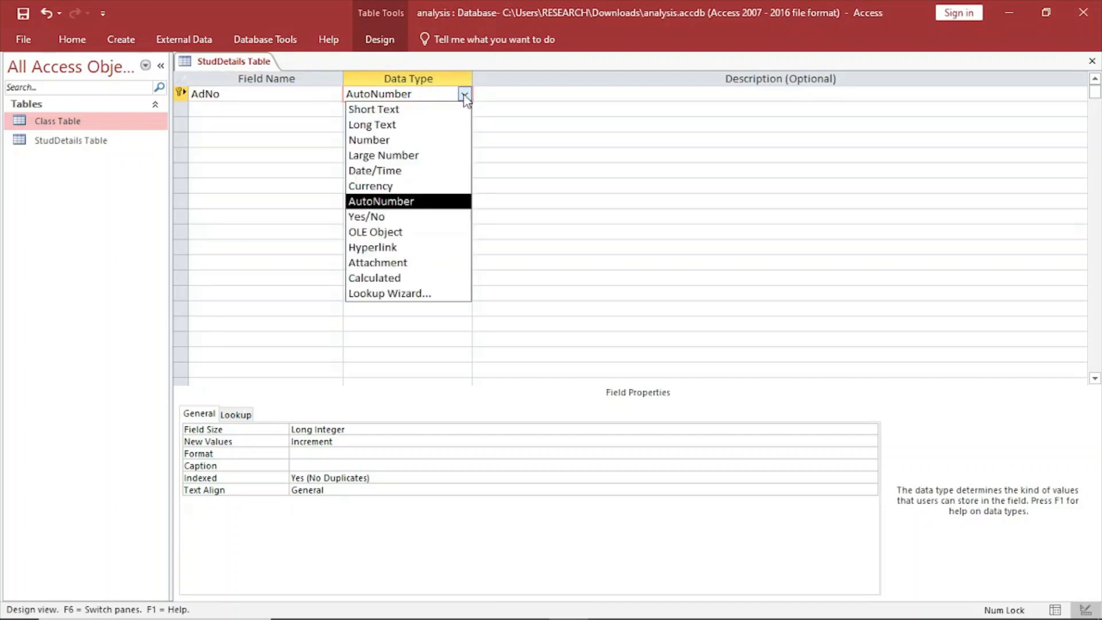
pyautogui.click(403, 141)
# Add a StudName field below AdNo with data type Short Text and field size 25.
pyautogui.click(229, 108)
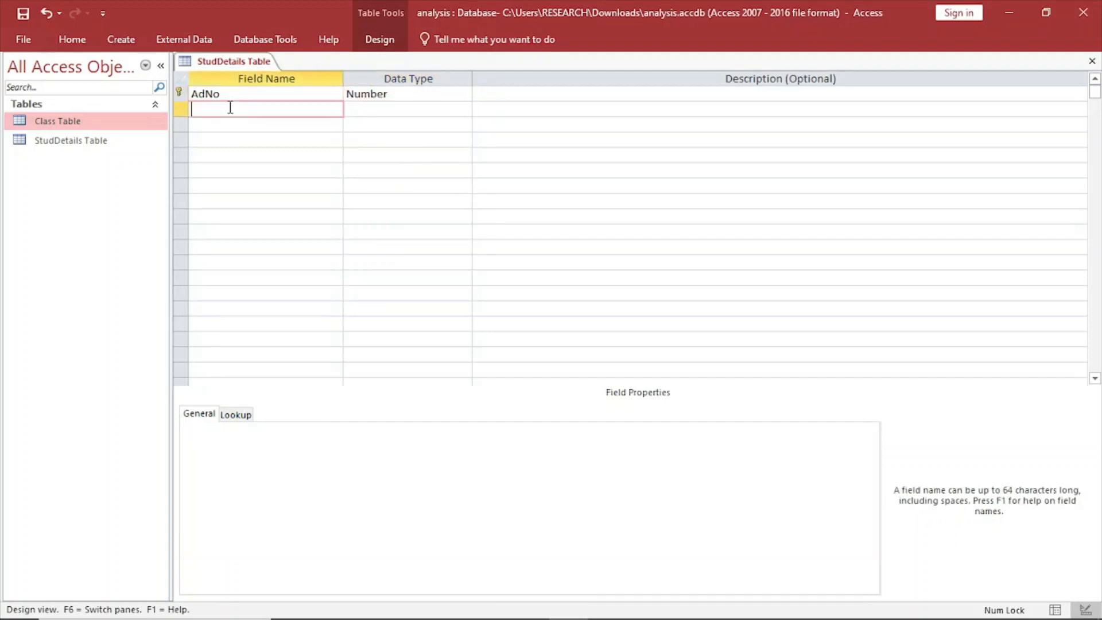
pyautogui.press('capslock')
pyautogui.write('S')
pyautogui.press('capslock')
pyautogui.write('tud')
pyautogui.press('capslock')
pyautogui.write('N')
pyautogui.press('capslock')
pyautogui.write('ame')
pyautogui.click(466, 112)
pyautogui.click(466, 112)
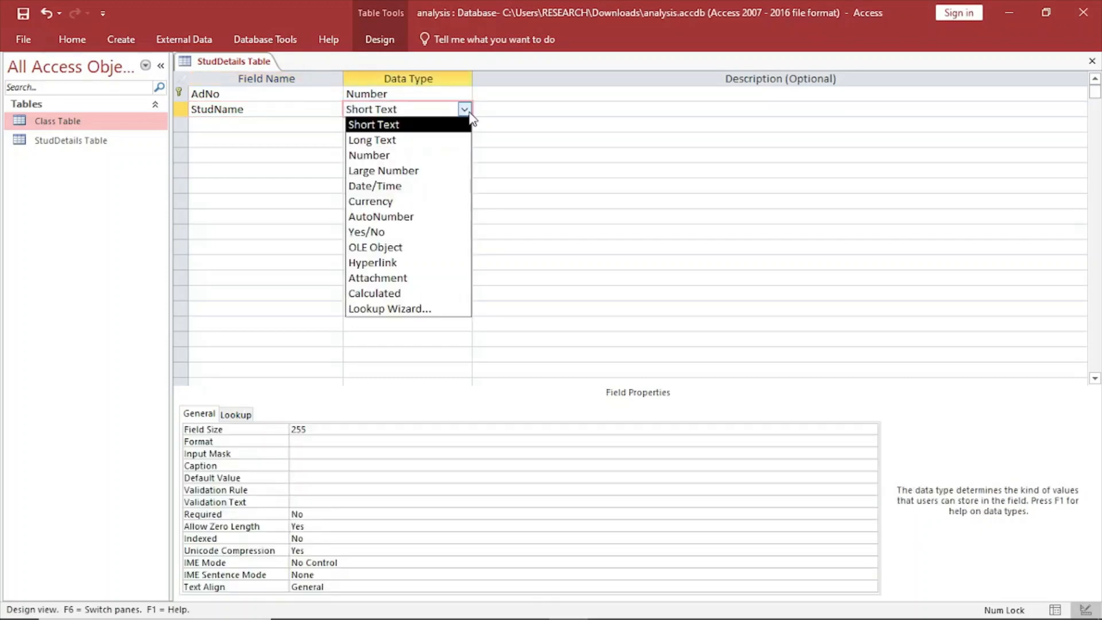
pyautogui.click(418, 122)
pyautogui.click(330, 429)
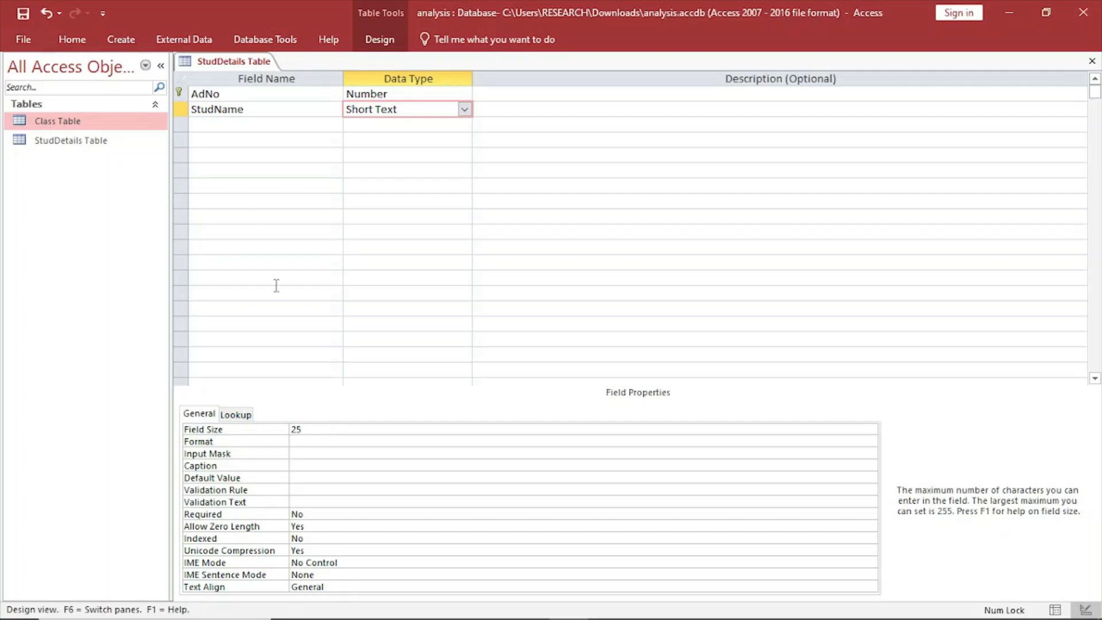
# Add a Gender field below StudName with data type Yes/No.
pyautogui.click(213, 122)
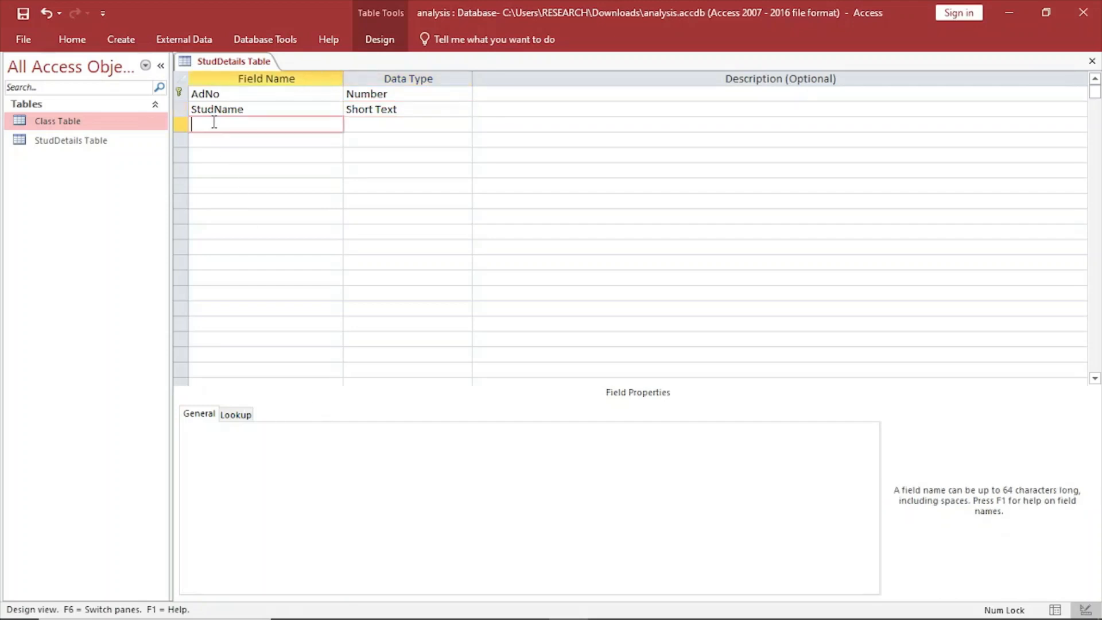
pyautogui.write('g')
pyautogui.press('BackSpace')
pyautogui.press('capslock')
pyautogui.write('G')
pyautogui.press('capslock')
pyautogui.write('ender')
pyautogui.click(369, 124)
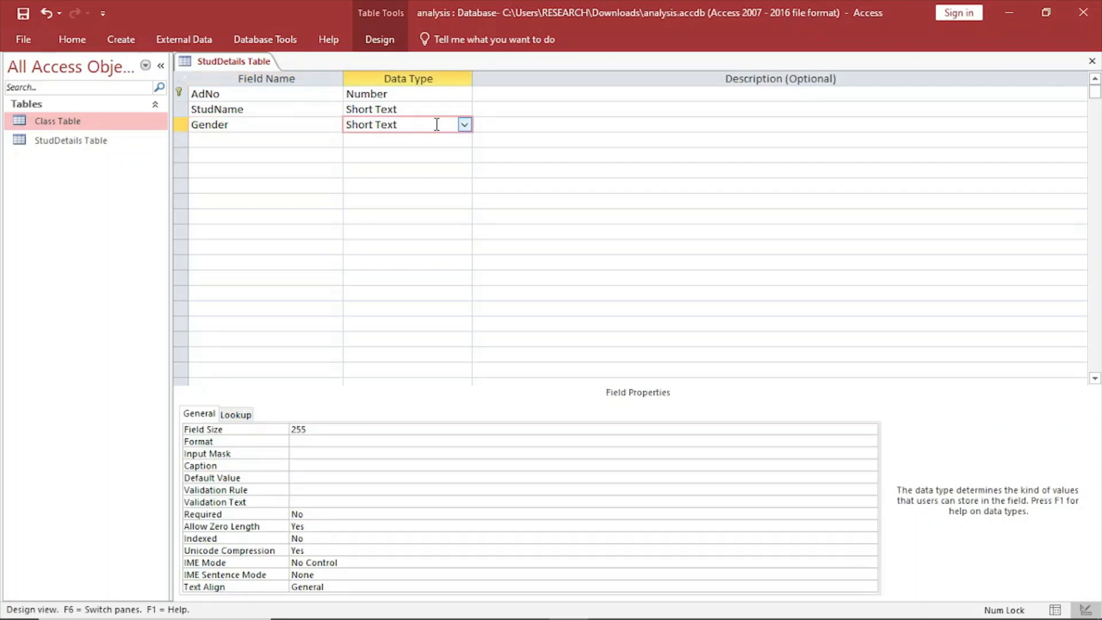
pyautogui.click(464, 125)
pyautogui.click(384, 247)
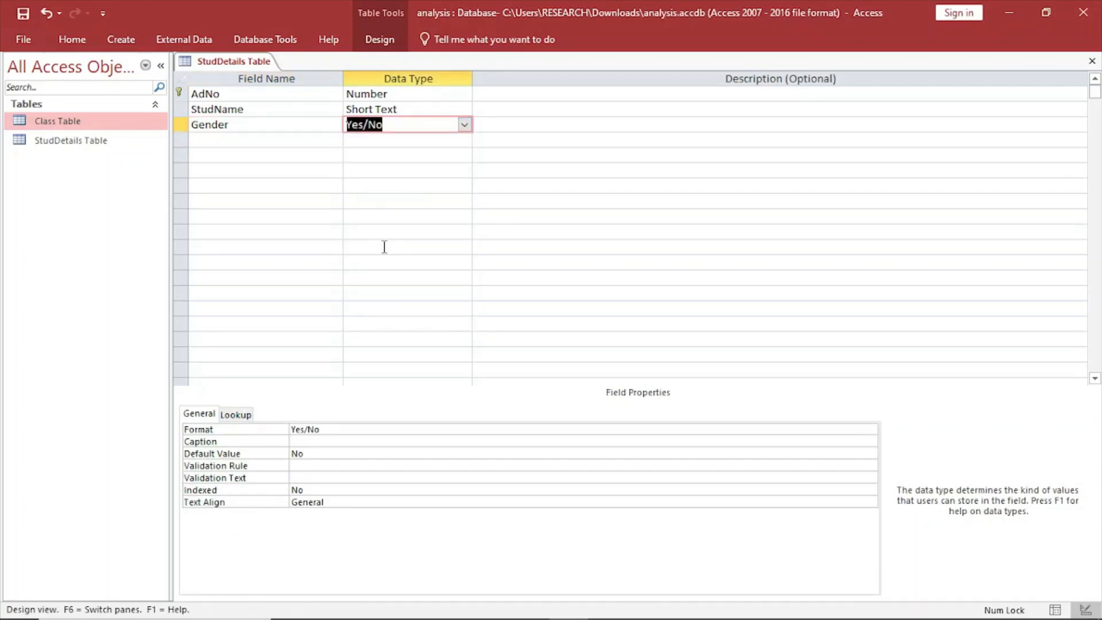
# Add a ClassID field below Gender with data type Short Text and field size 2.
pyautogui.click(236, 140)
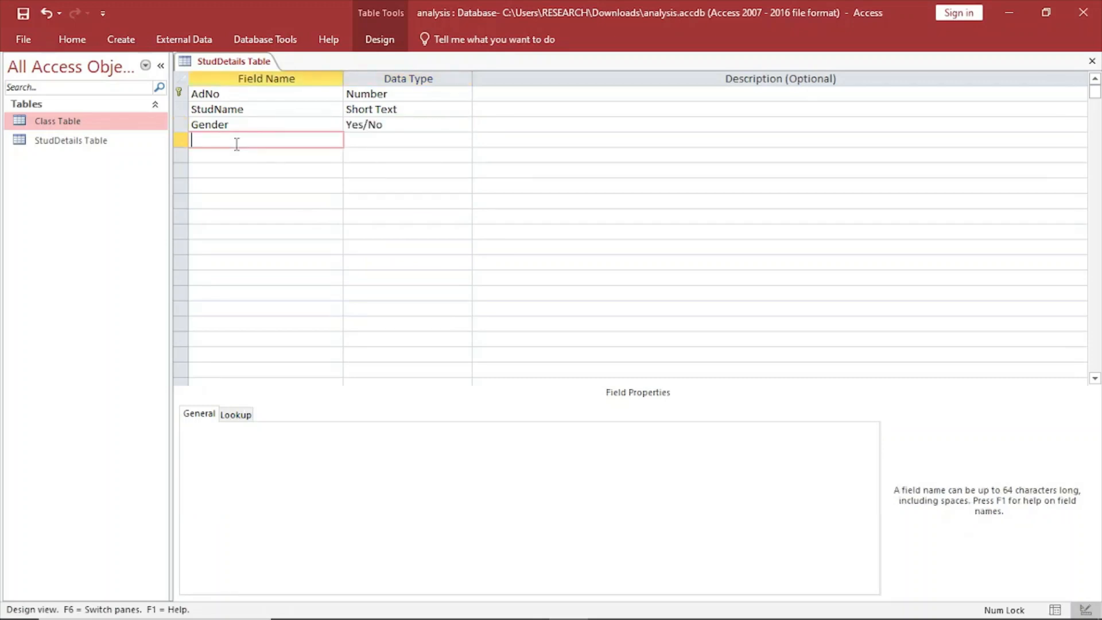
pyautogui.press('capslock')
pyautogui.write('C')
pyautogui.press('capslock')
pyautogui.write('lass')
pyautogui.press('capslock')
pyautogui.write('ID')
pyautogui.press('capslock')
pyautogui.click(365, 140)
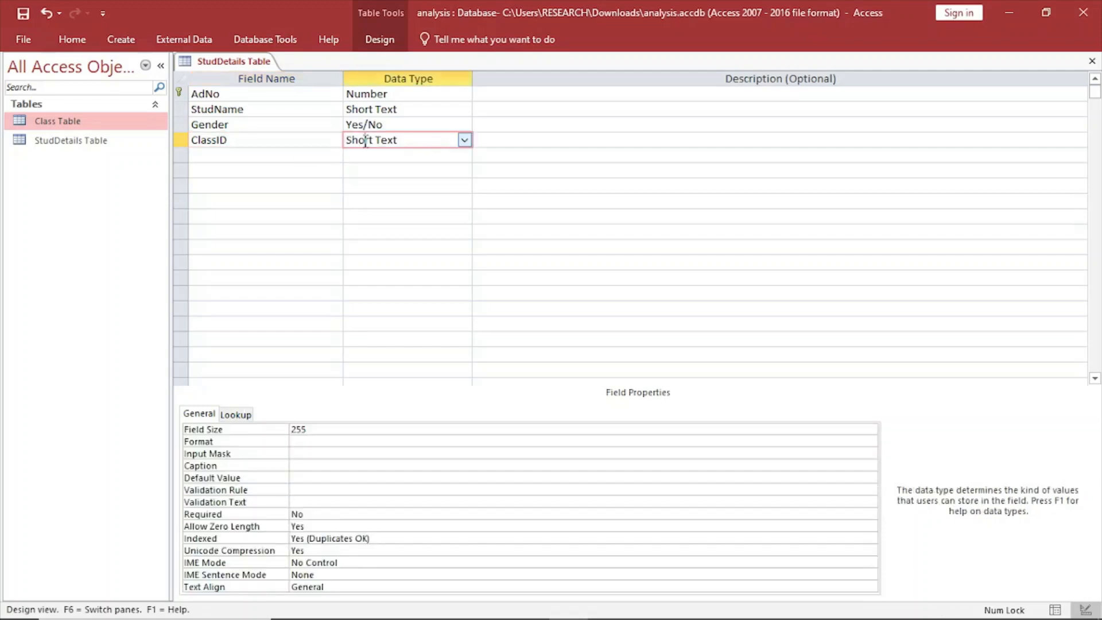
pyautogui.click(464, 141)
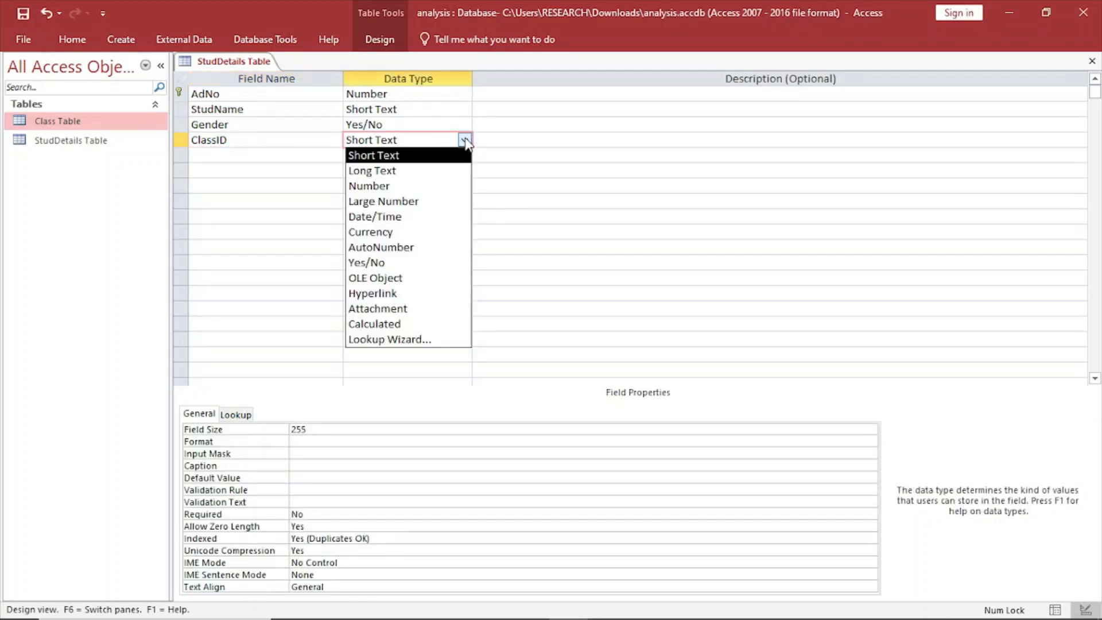
pyautogui.click(414, 156)
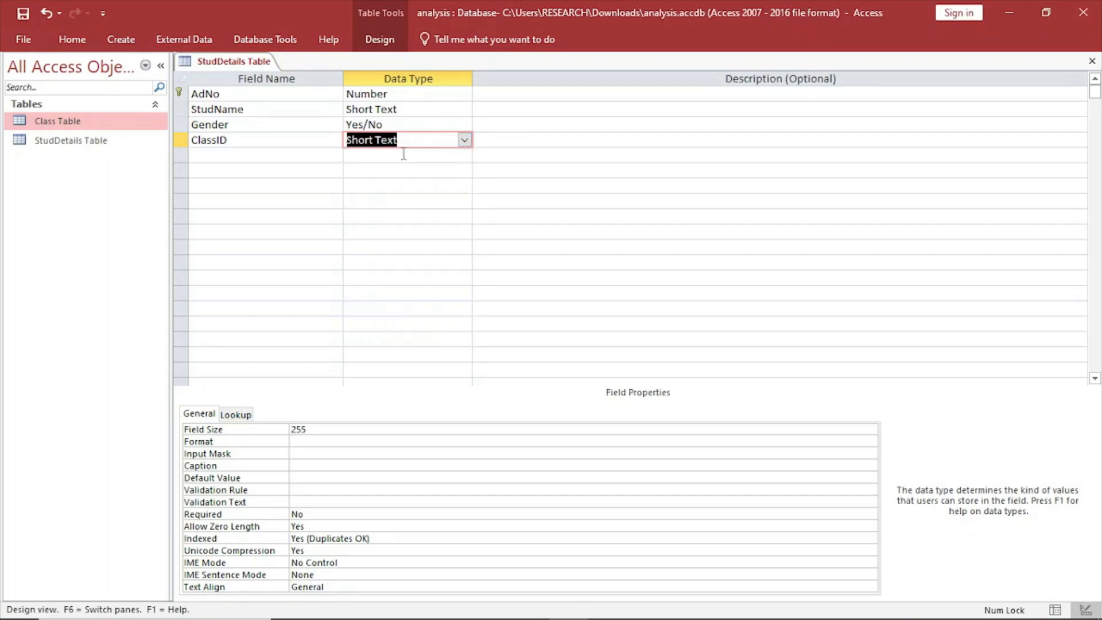
pyautogui.click(323, 431)
pyautogui.press('BackSpace')
pyautogui.press('BackSpace')
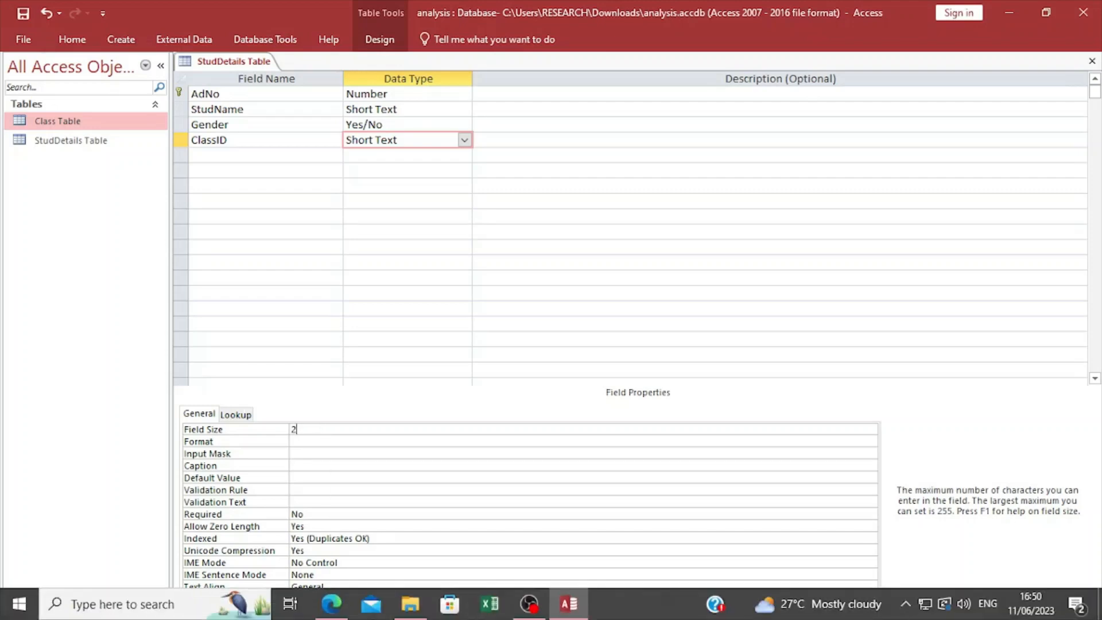
# Check the ClassID lookup values in the exam PDF, and start the Lookup Wizard for ClassID with self-typed values.
pyautogui.click(324, 614)
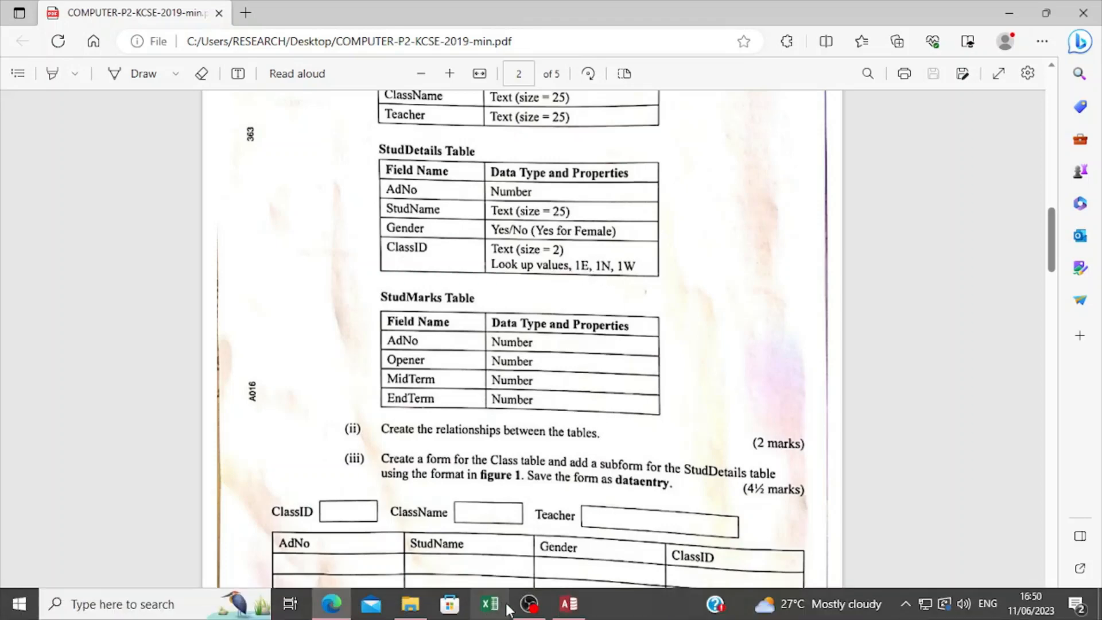
pyautogui.click(567, 611)
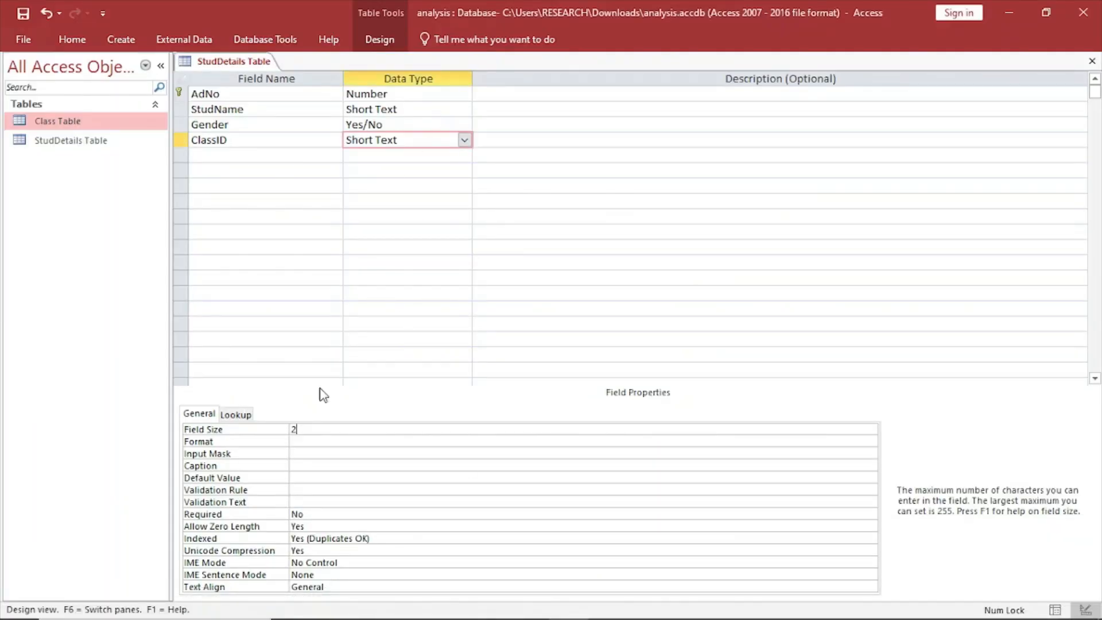
pyautogui.click(420, 150)
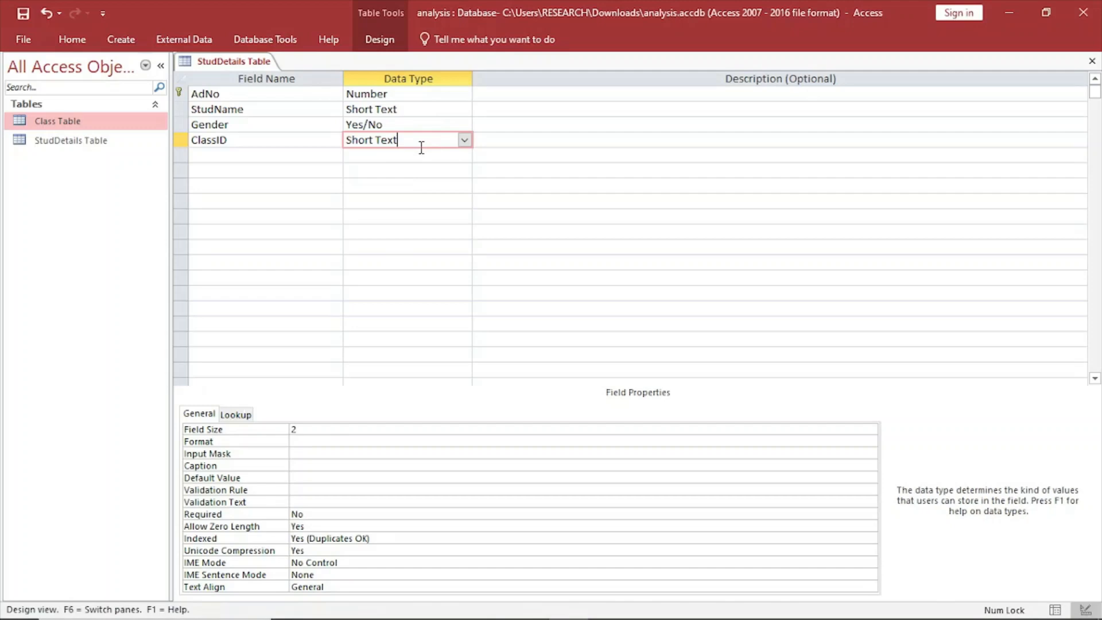
pyautogui.click(464, 140)
pyautogui.click(421, 339)
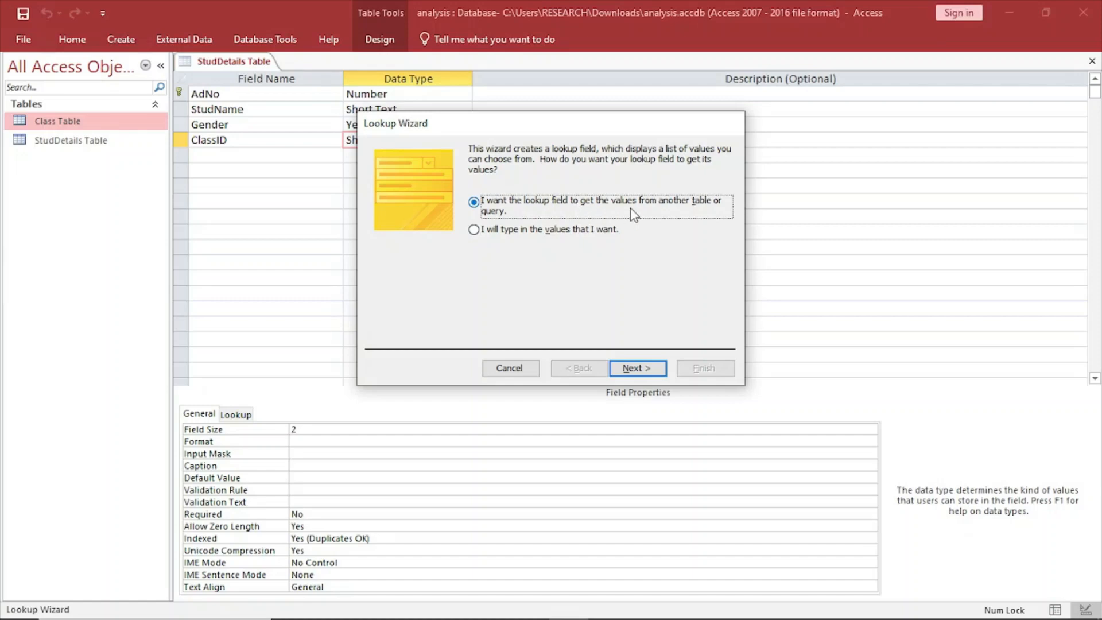
pyautogui.click(515, 231)
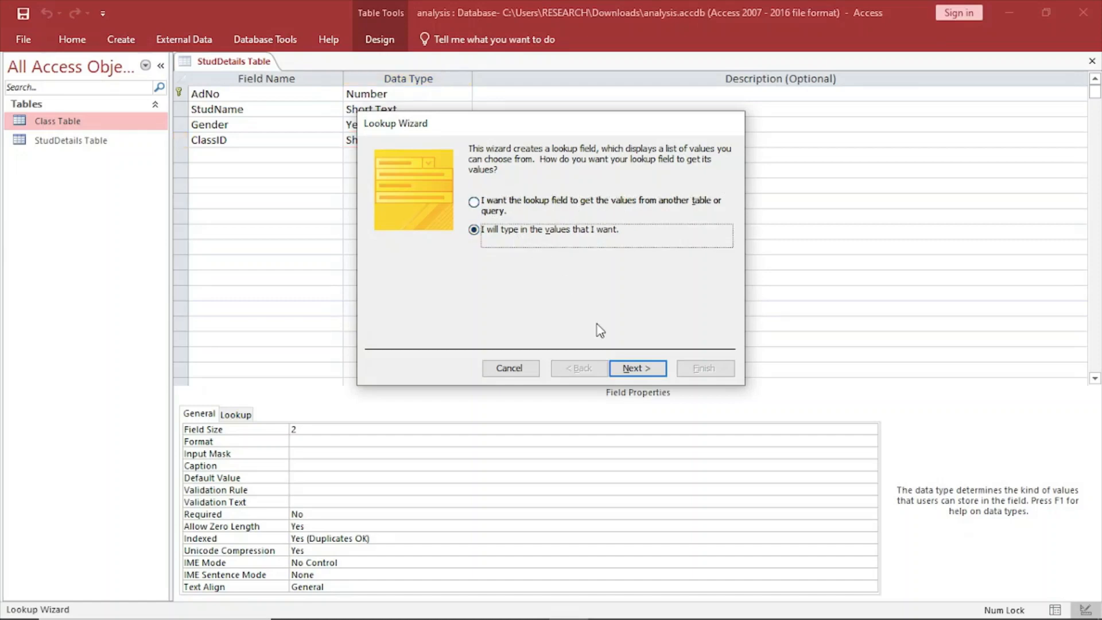
pyautogui.click(637, 370)
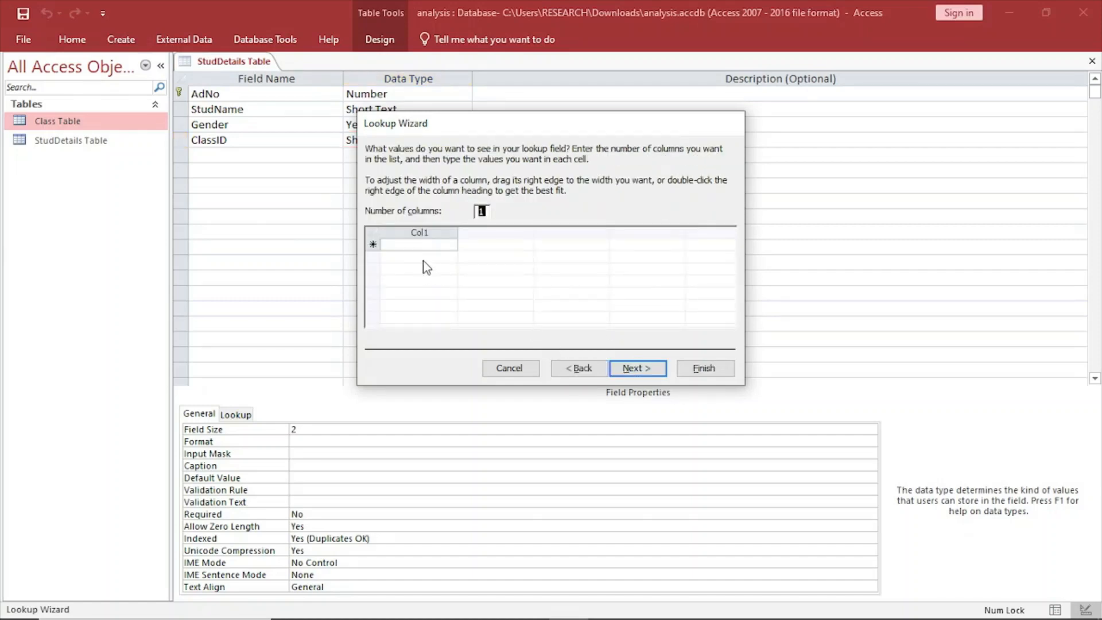
# Enter 1E, 1N and 1W as the lookup values in one column and finish the ClassID lookup with the label ClassID.
pyautogui.click(414, 247)
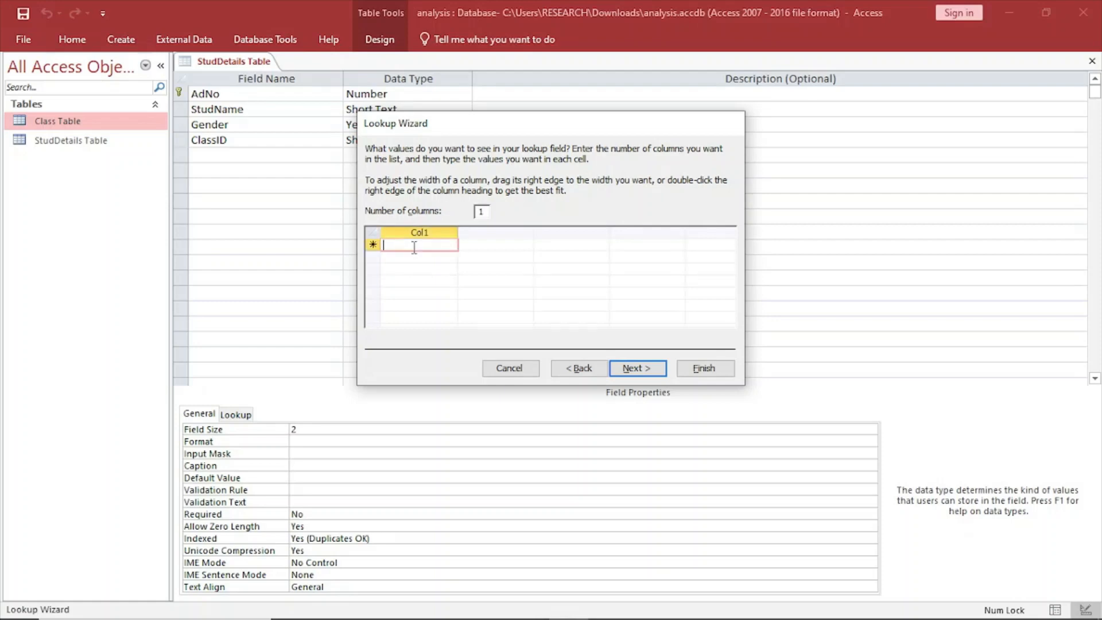
pyautogui.press('capslock')
pyautogui.write('1')
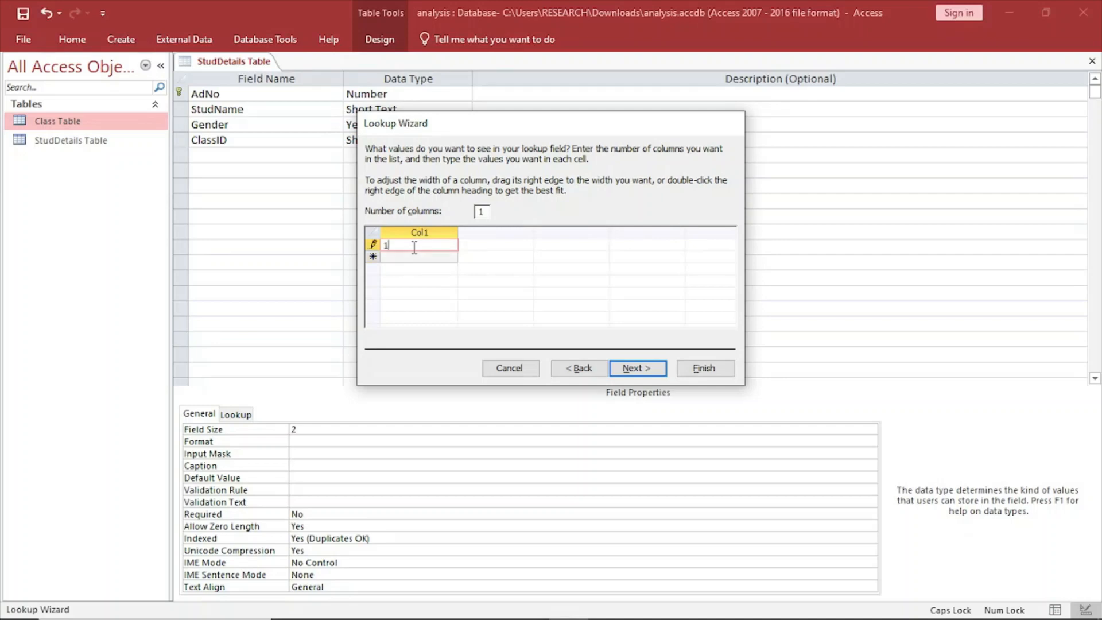
pyautogui.write('E')
pyautogui.click(406, 258)
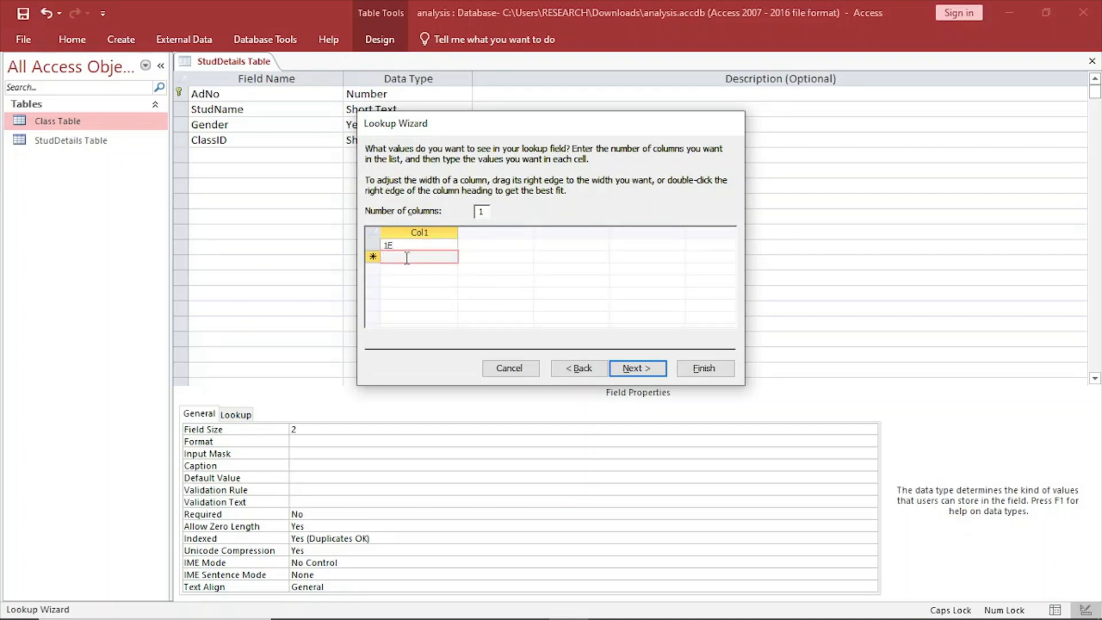
pyautogui.write('1')
pyautogui.click(406, 269)
pyautogui.write('1')
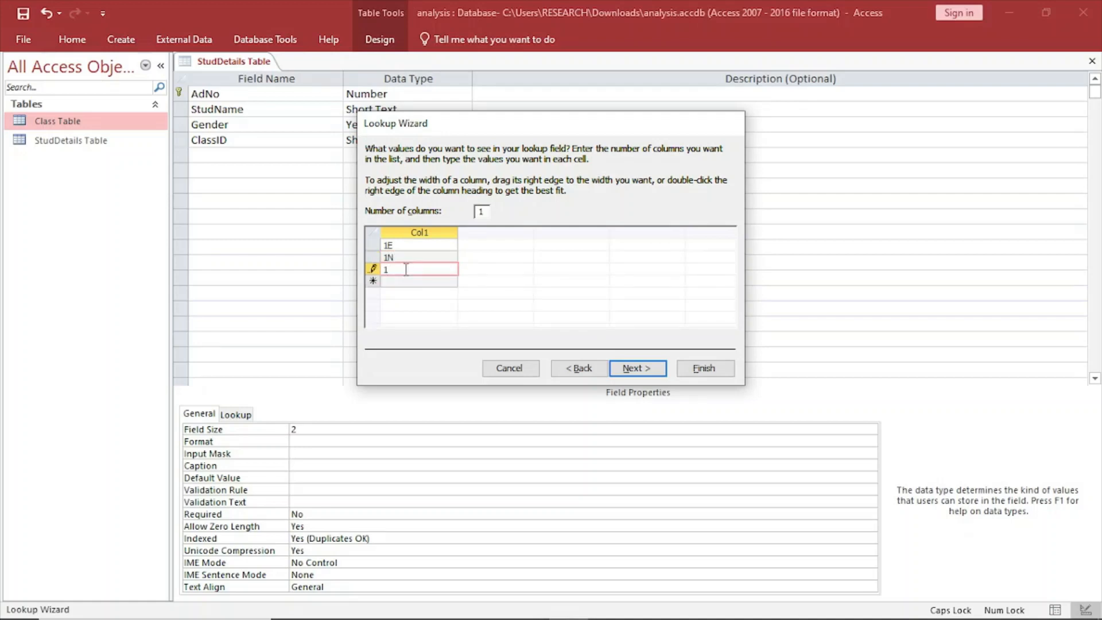
pyautogui.write('W')
pyautogui.click(635, 368)
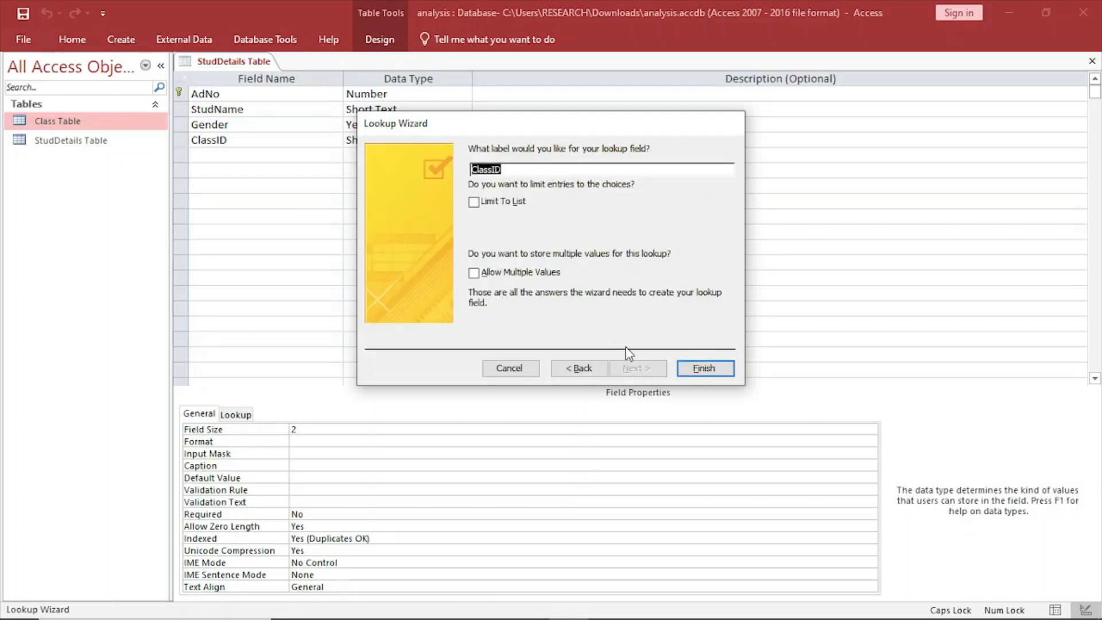
pyautogui.click(705, 369)
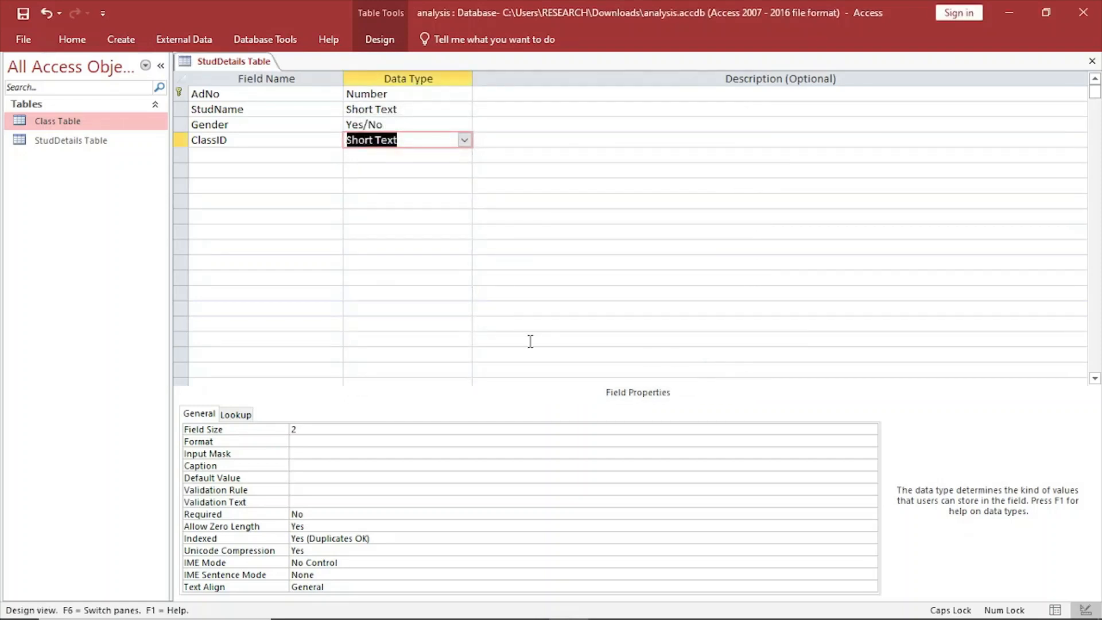
pyautogui.click(434, 261)
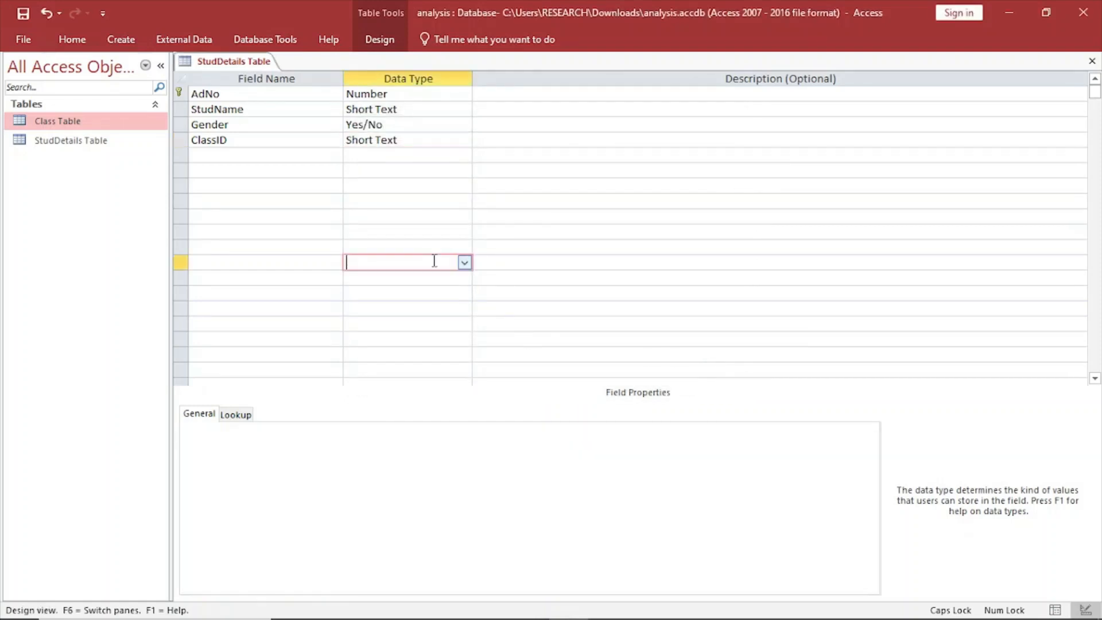
pyautogui.click(389, 142)
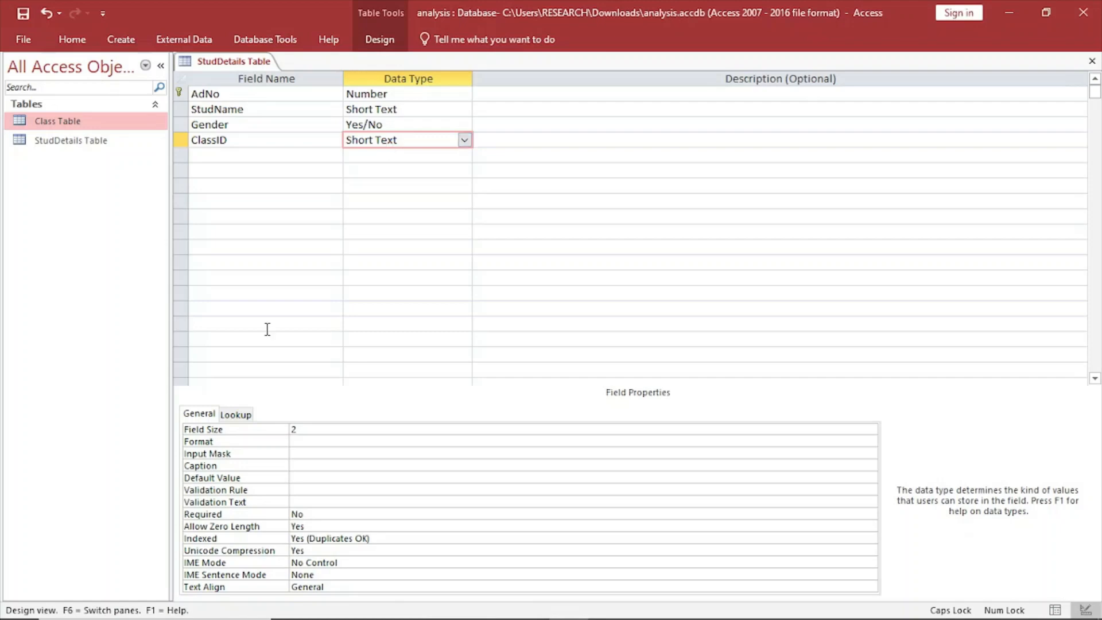
# Review the lookup and general properties of the ClassID field in the StudDetails table.
pyautogui.click(236, 415)
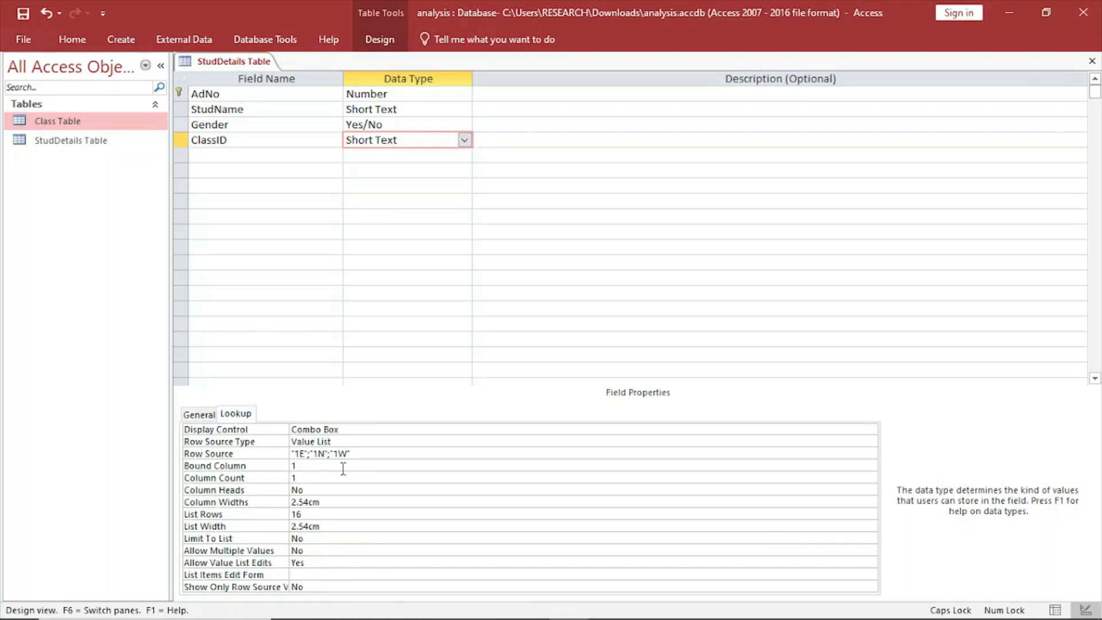
pyautogui.click(207, 414)
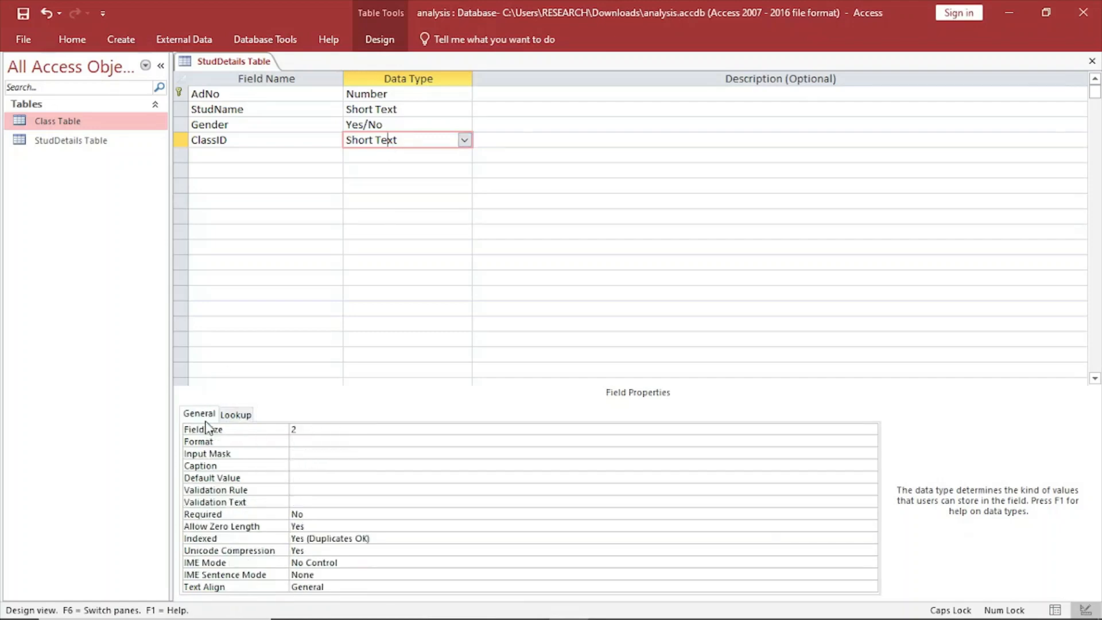
pyautogui.click(235, 414)
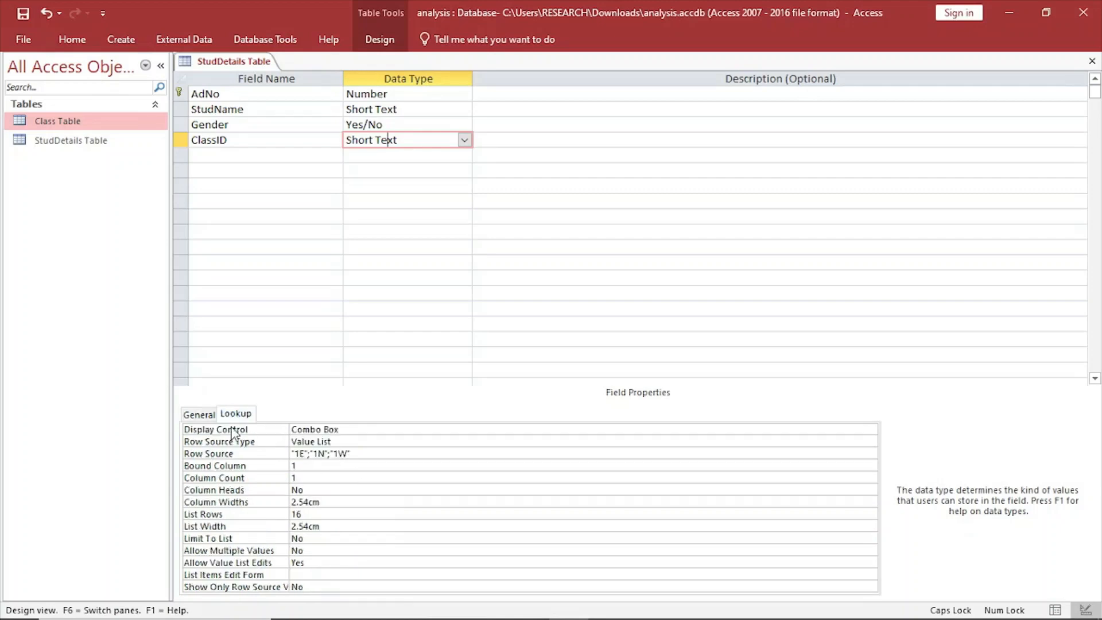
pyautogui.click(192, 414)
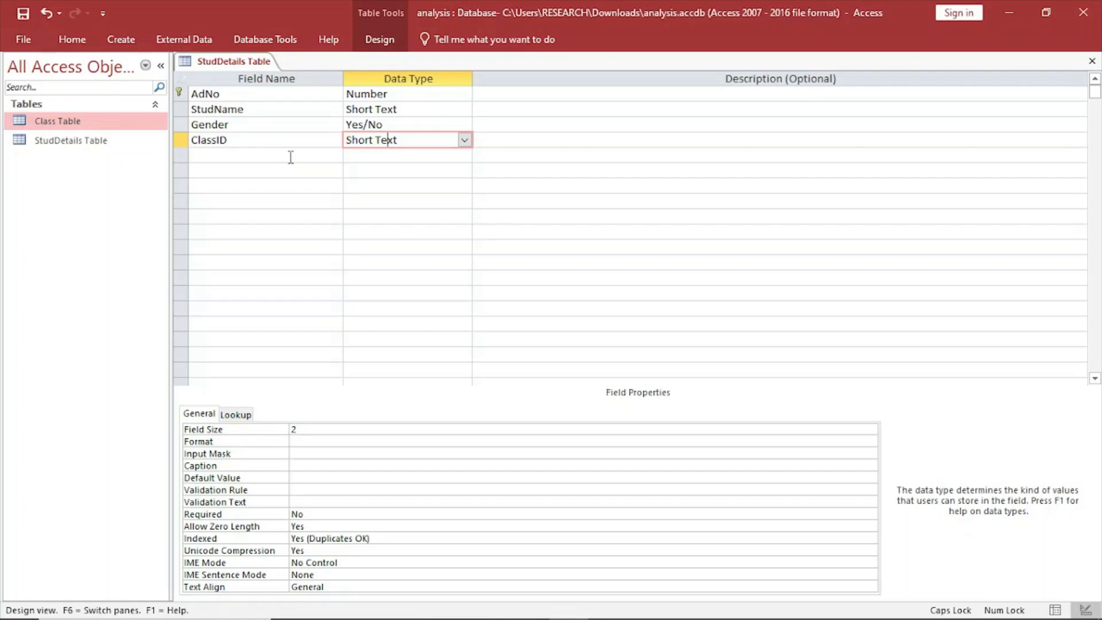
# Save the StudDetails table design and close the table.
pyautogui.rightClick(221, 63)
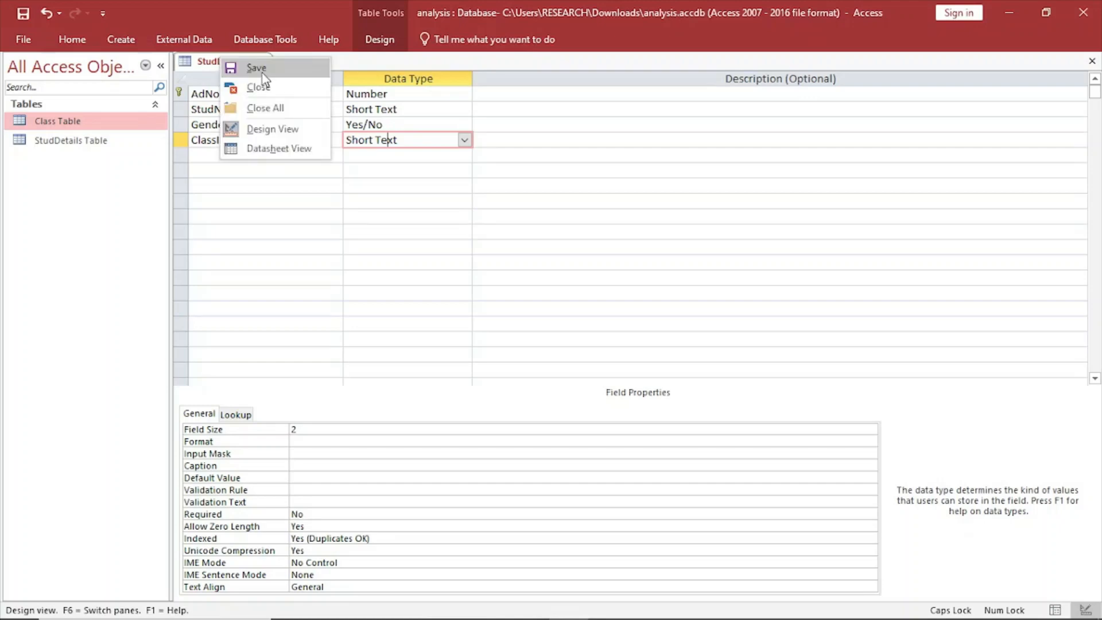
pyautogui.rightClick(239, 60)
pyautogui.click(281, 108)
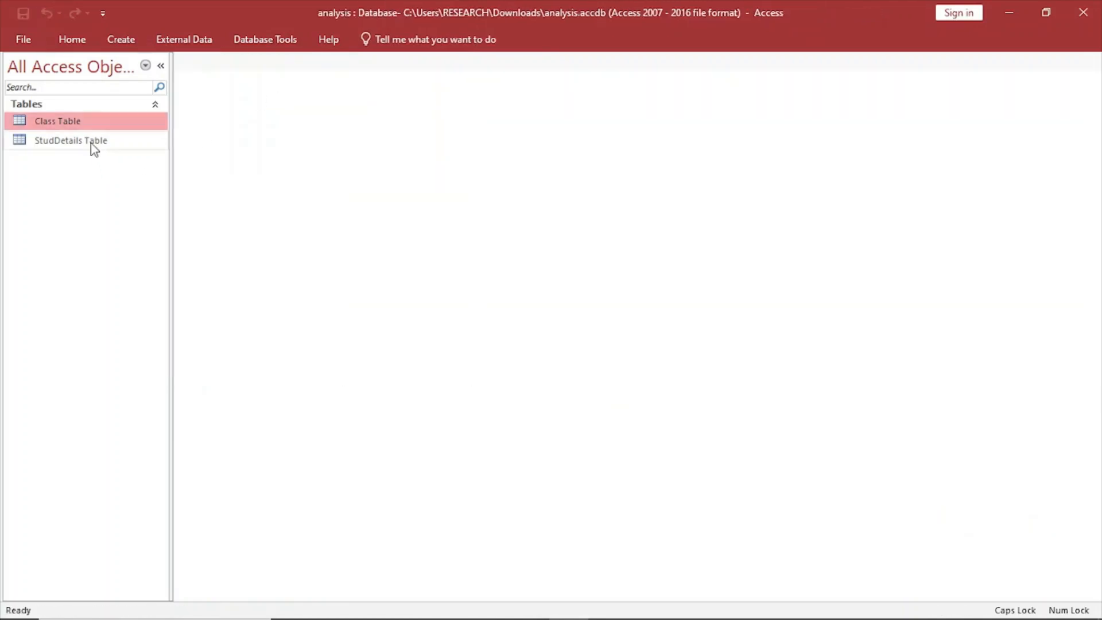
# Create a new table and save it with the name StudMarks Table.
pyautogui.click(120, 38)
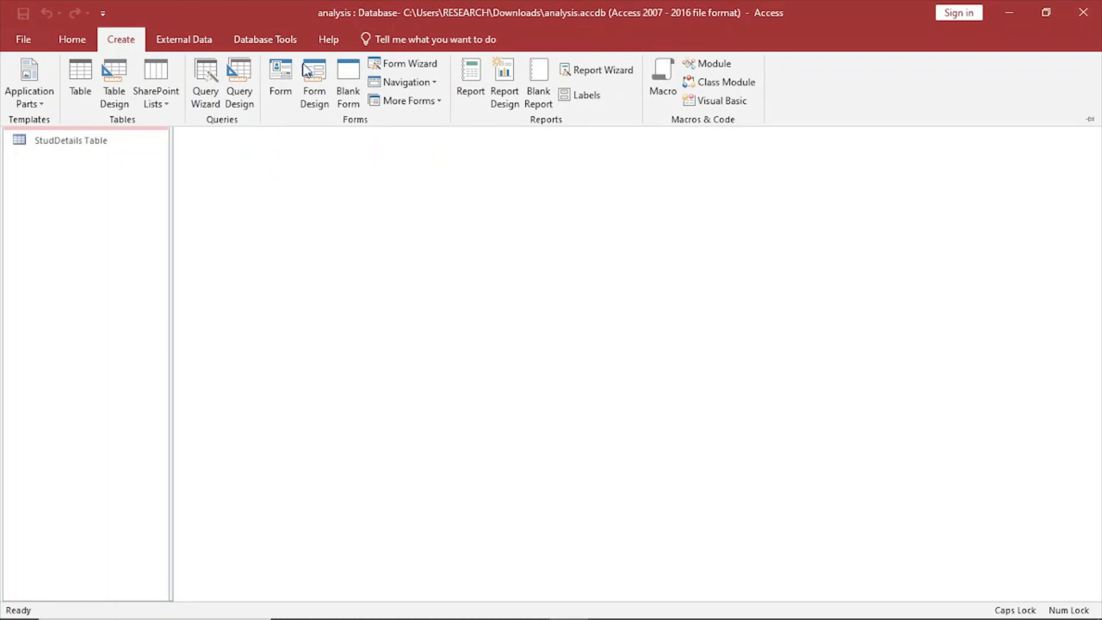
pyautogui.click(81, 78)
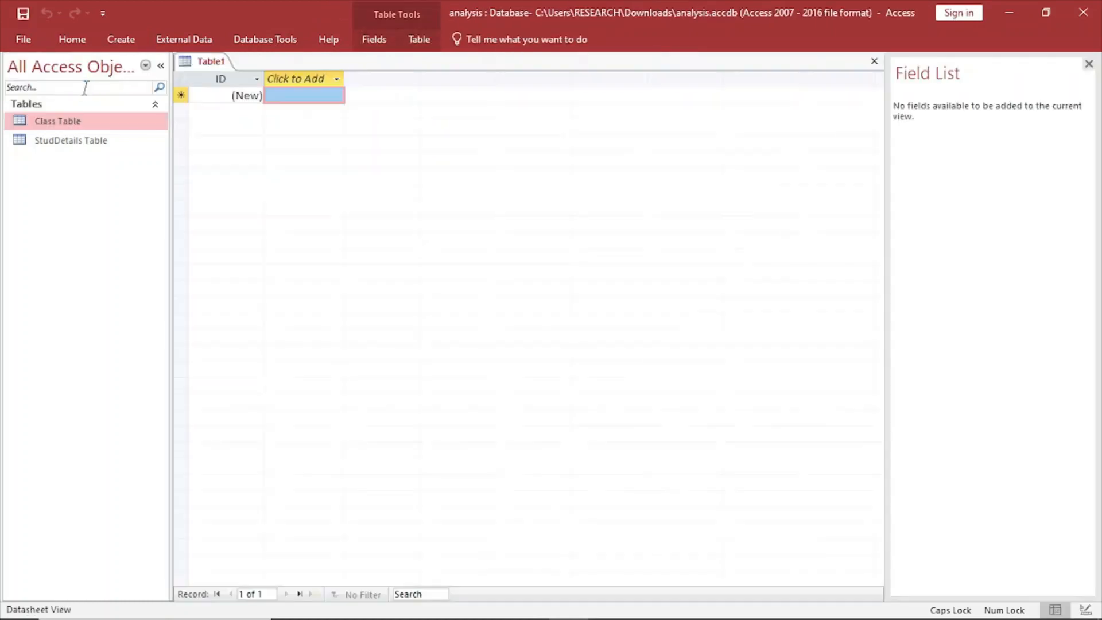
pyautogui.rightClick(231, 67)
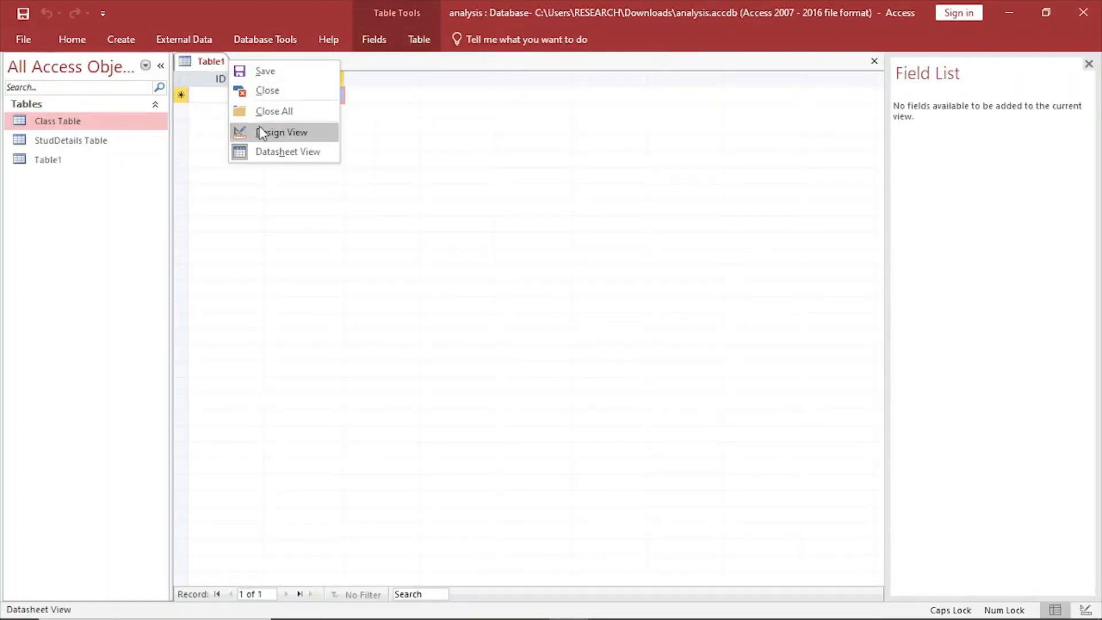
pyautogui.click(264, 72)
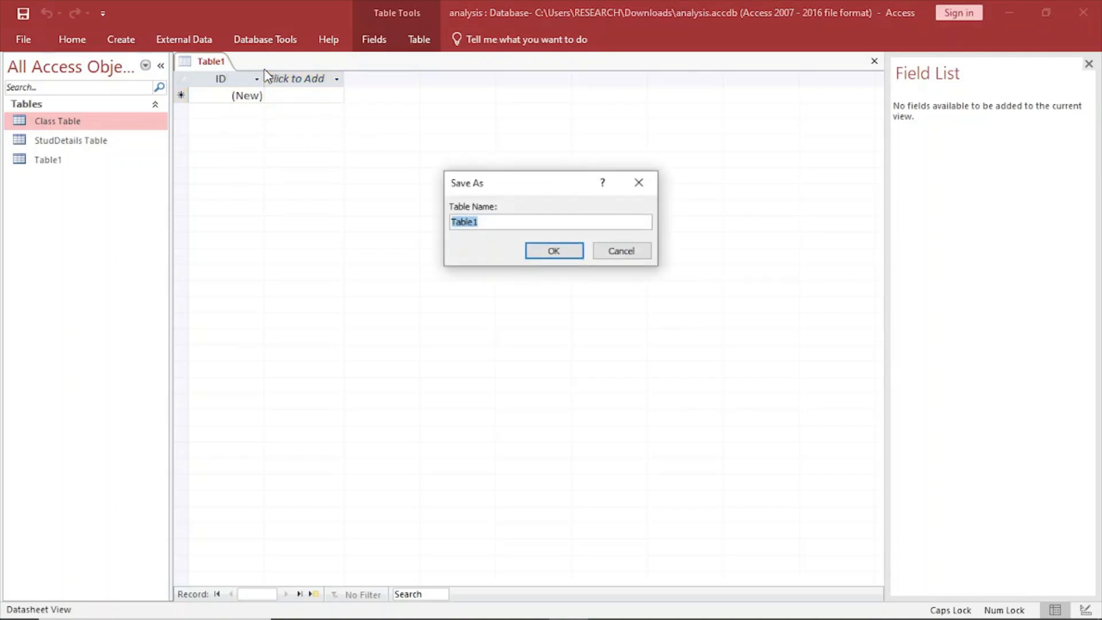
pyautogui.press('capslock')
pyautogui.write('s')
pyautogui.press('capslock')
pyautogui.press('capslock')
pyautogui.write('tud')
pyautogui.press('capslock')
pyautogui.write('M')
pyautogui.press('capslock')
pyautogui.write('arks')
pyautogui.press('capslock')
pyautogui.write('T')
pyautogui.press('capslock')
pyautogui.write('ab')
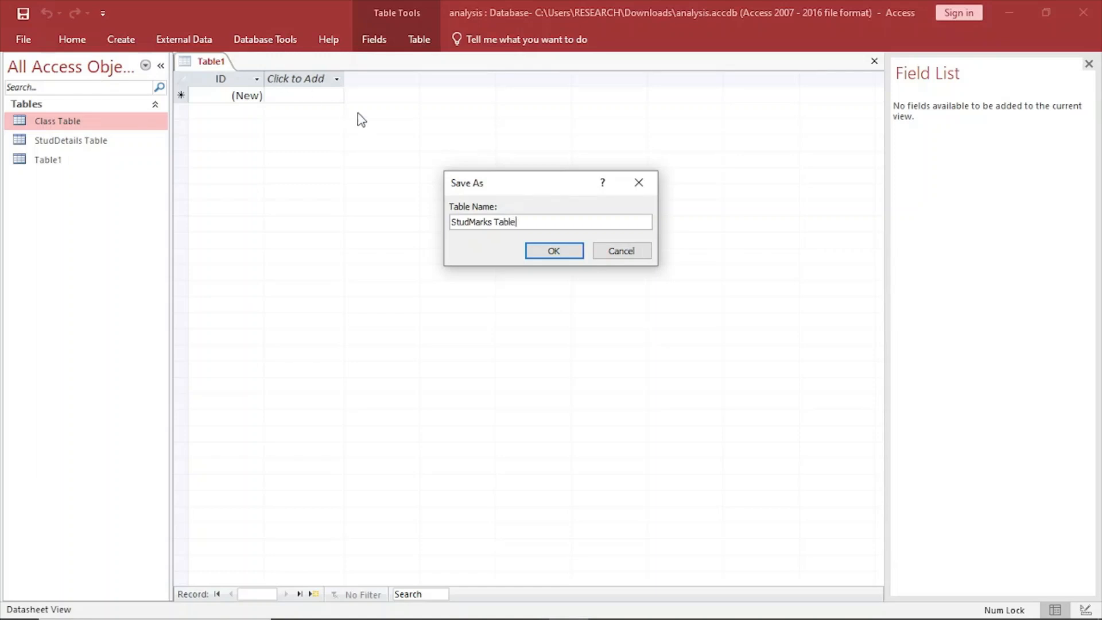
pyautogui.click(557, 251)
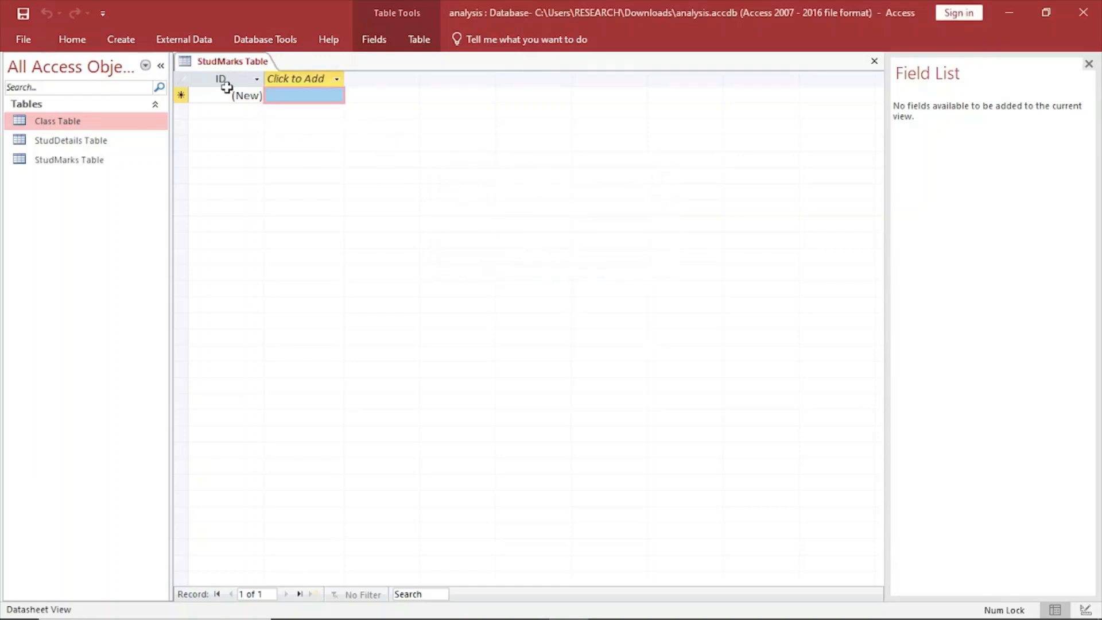
# Open StudMarks Table in Design View, rename the ID field to AdNo and set its data type to Number.
pyautogui.rightClick(230, 61)
pyautogui.click(260, 136)
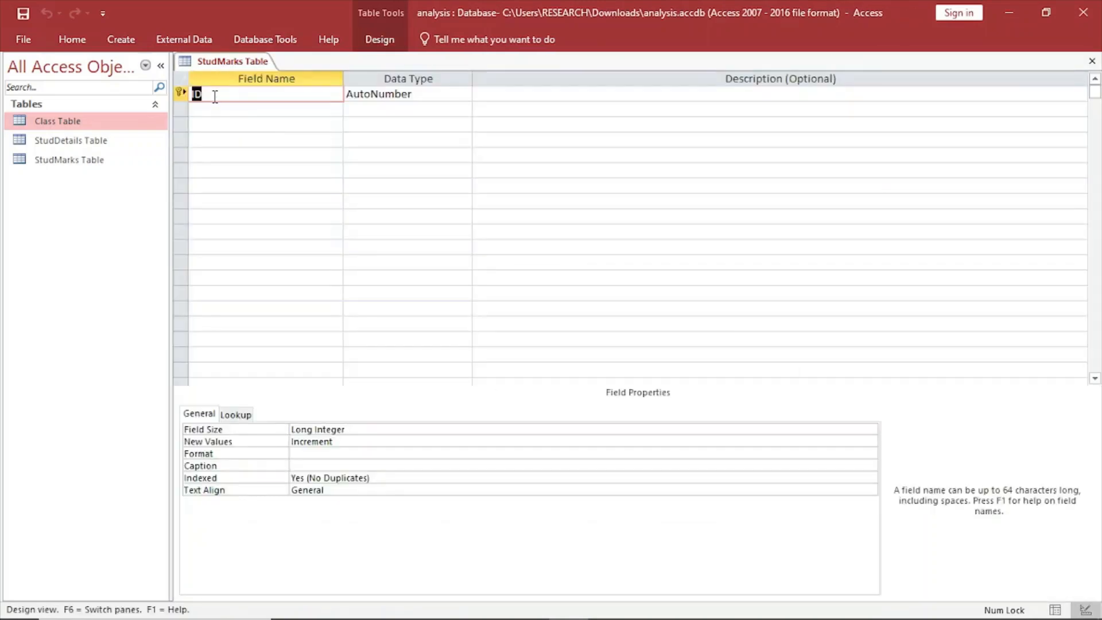
pyautogui.press('BackSpace')
pyautogui.press('capslock')
pyautogui.write('A')
pyautogui.press('capslock')
pyautogui.write('d')
pyautogui.press('capslock')
pyautogui.write('N')
pyautogui.press('capslock')
pyautogui.click(459, 95)
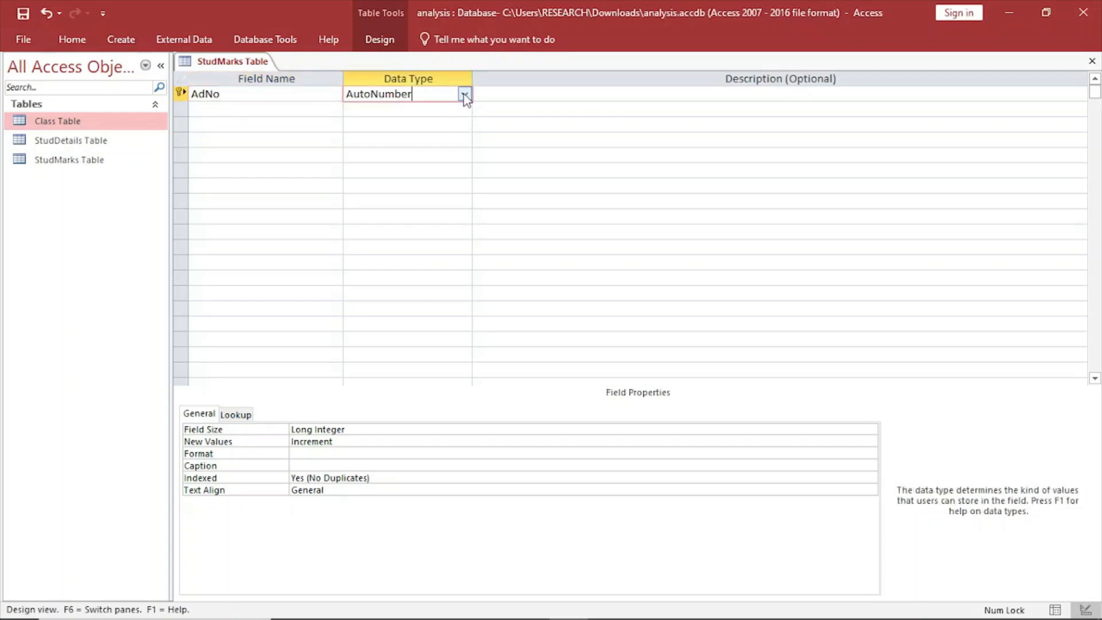
pyautogui.click(463, 93)
pyautogui.click(381, 139)
# Add an Opener field below AdNo with data type Number.
pyautogui.click(233, 108)
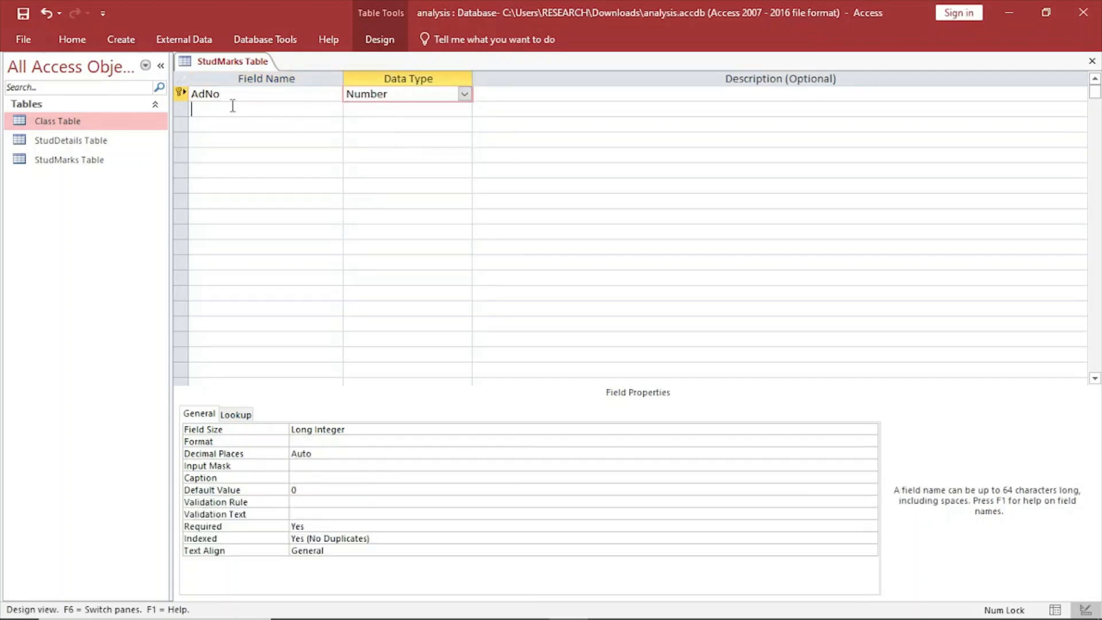
pyautogui.press('capslock')
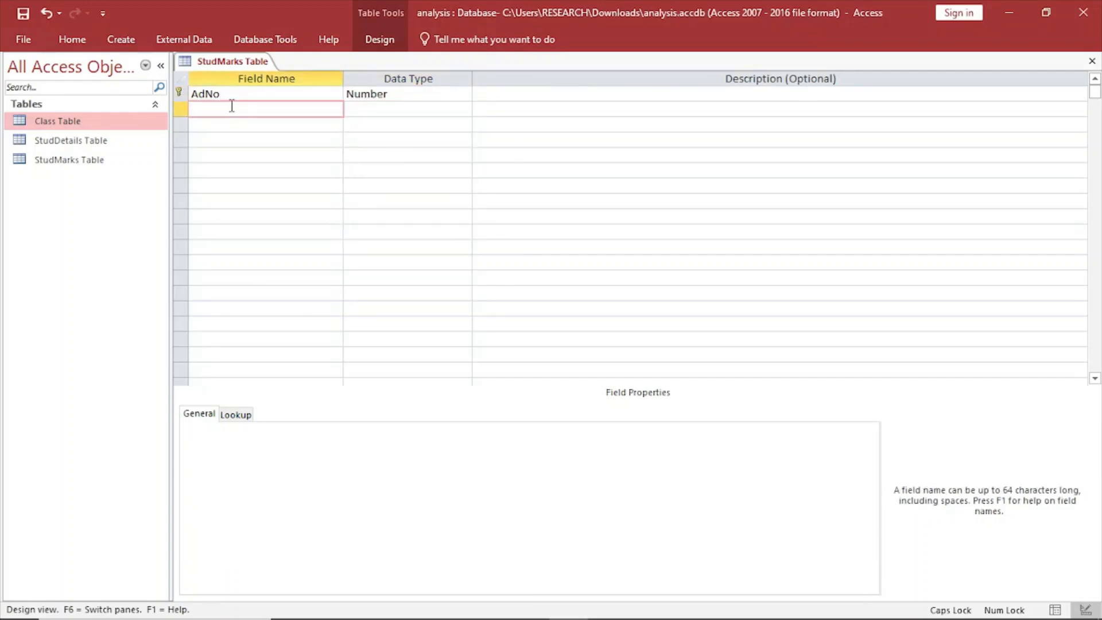
pyautogui.write('O')
pyautogui.press('capslock')
pyautogui.write('pener')
pyautogui.click(384, 109)
pyautogui.click(464, 109)
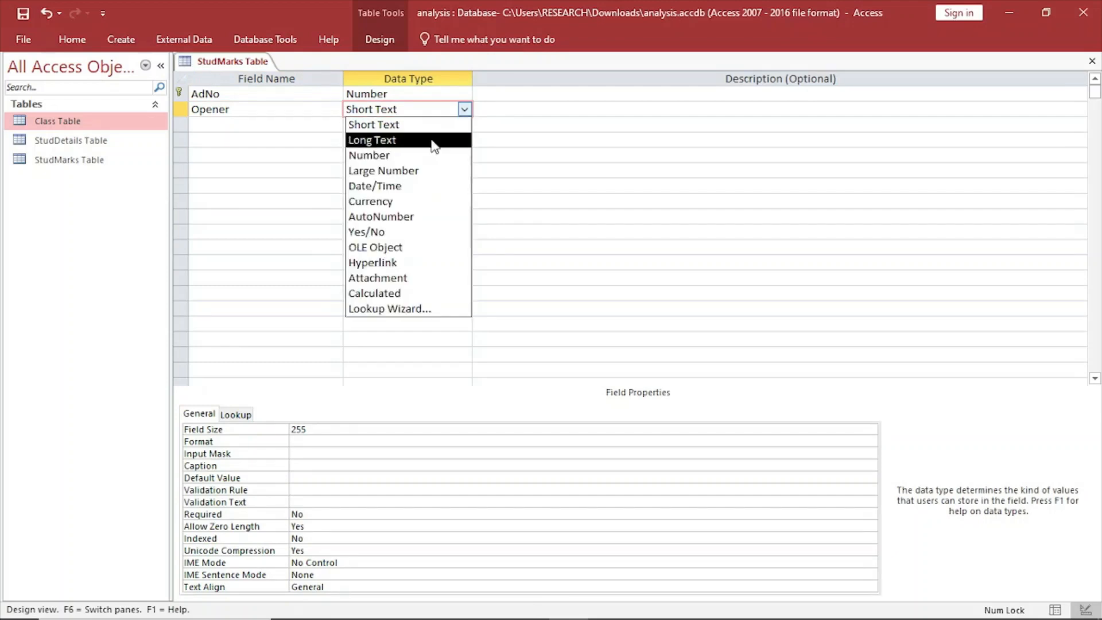
pyautogui.click(373, 155)
# Add a MidTerm field below Opener with data type Number.
pyautogui.click(213, 126)
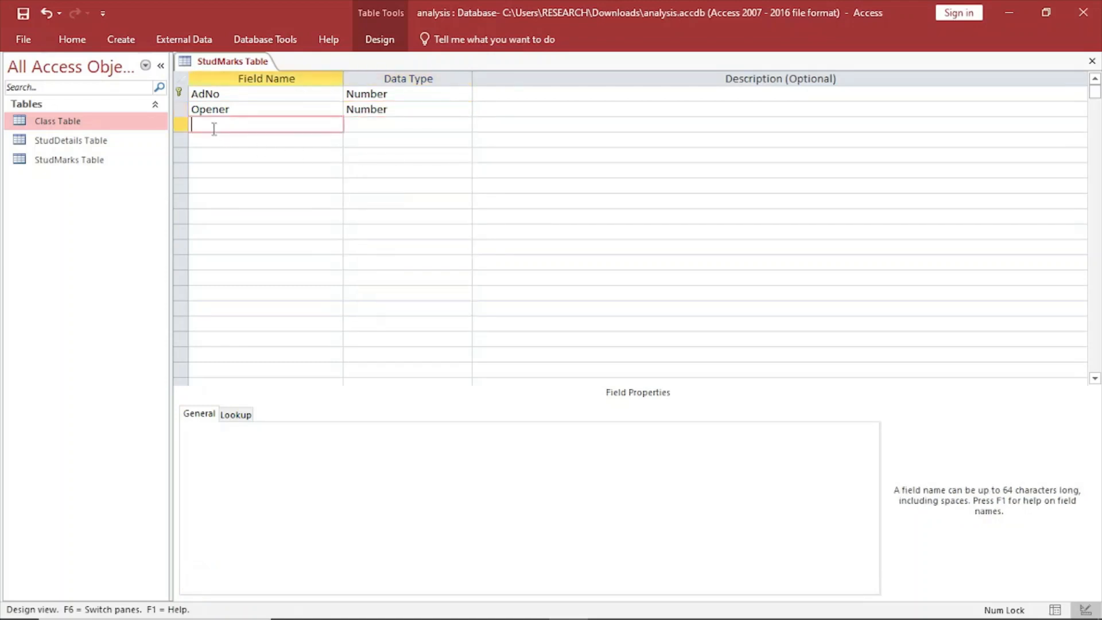
pyautogui.press('capslock')
pyautogui.write('M')
pyautogui.press('capslock')
pyautogui.write('id')
pyautogui.press('capslock')
pyautogui.write('T')
pyautogui.press('capslock')
pyautogui.write('erm')
pyautogui.click(398, 124)
pyautogui.click(463, 125)
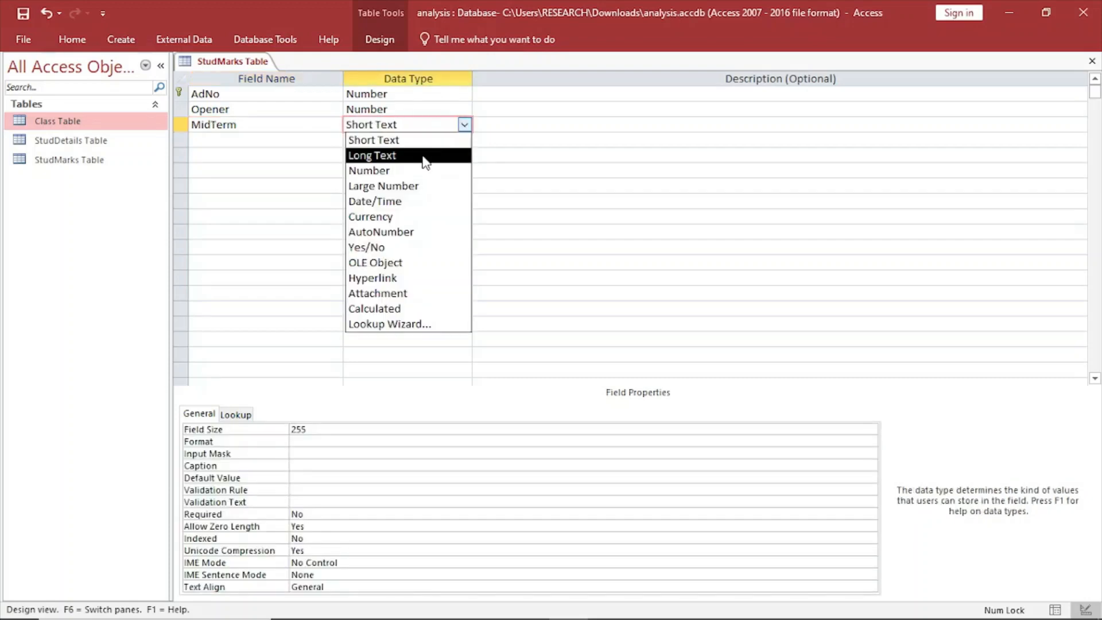
pyautogui.click(398, 169)
# Add an EndTerm field below MidTerm with data type Number.
pyautogui.click(193, 139)
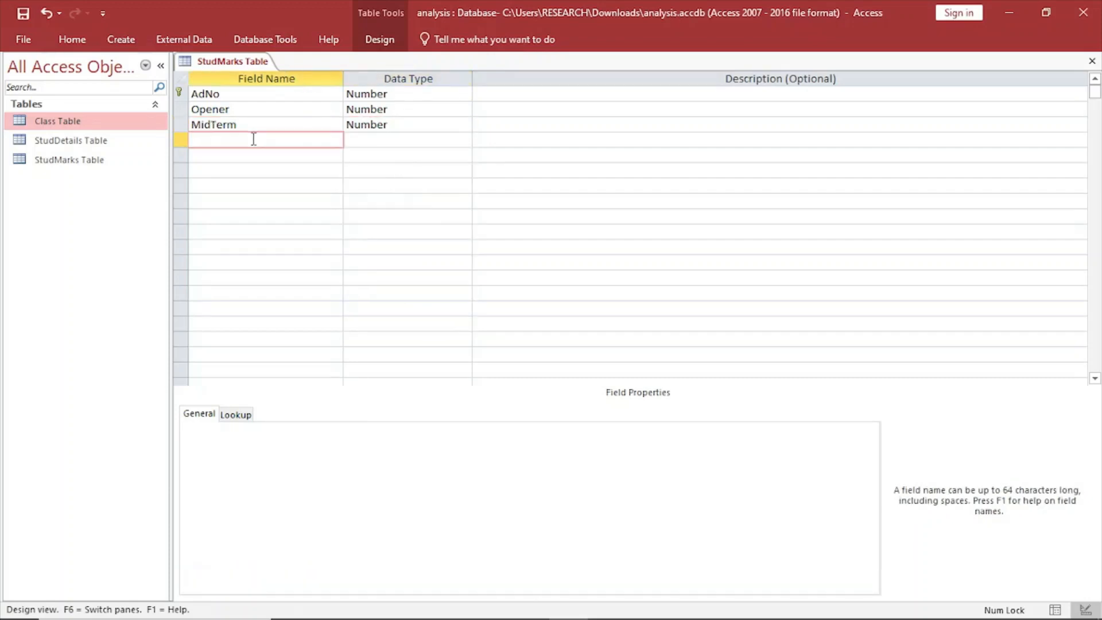
pyautogui.press('capslock')
pyautogui.write('E')
pyautogui.press('capslock')
pyautogui.write('nd')
pyautogui.press('capslock')
pyautogui.write('T')
pyautogui.press('capslock')
pyautogui.write('erm')
pyautogui.click(381, 140)
pyautogui.click(464, 140)
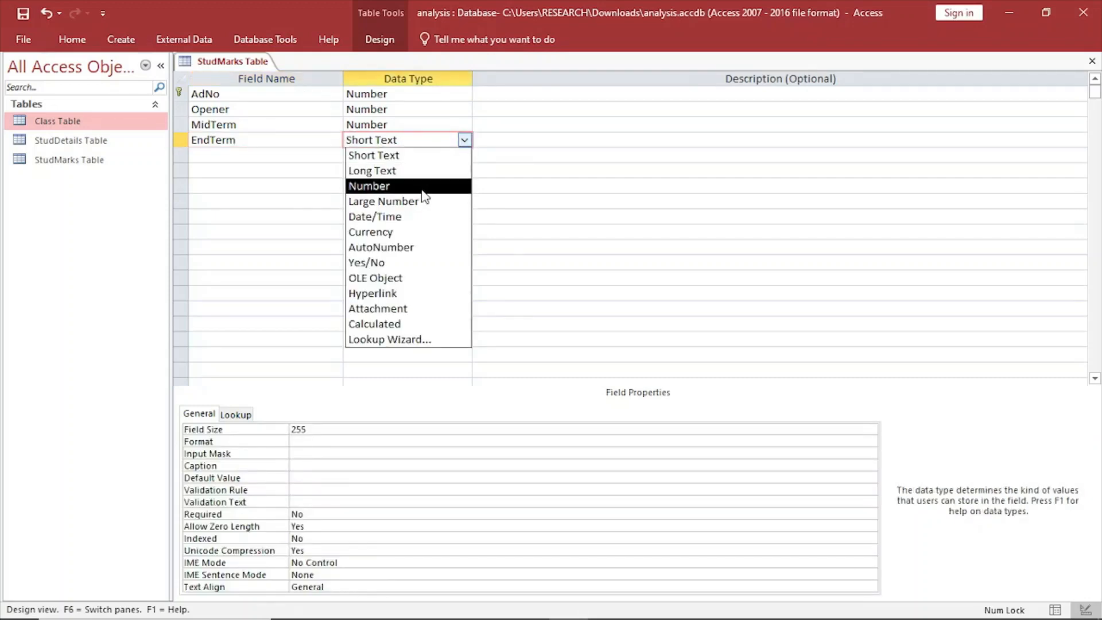
pyautogui.click(423, 186)
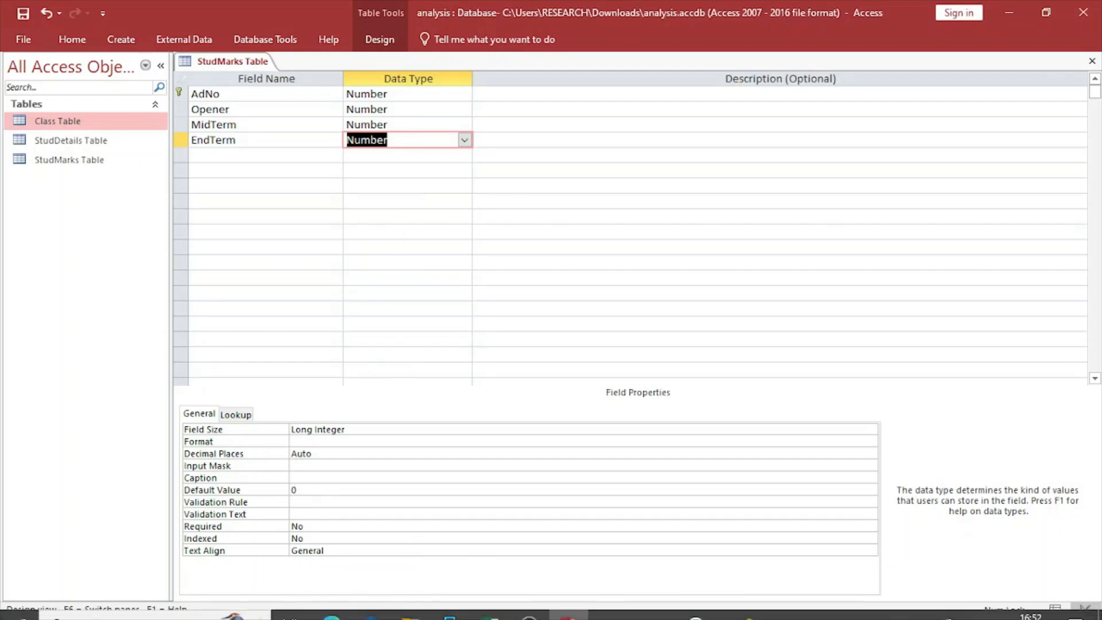
# Switch to the exam PDF, review the three table specifications and read parts (ii) and (iii) on relationships and the form.
pyautogui.click(321, 609)
pyautogui.scroll(-1, 558, 337)
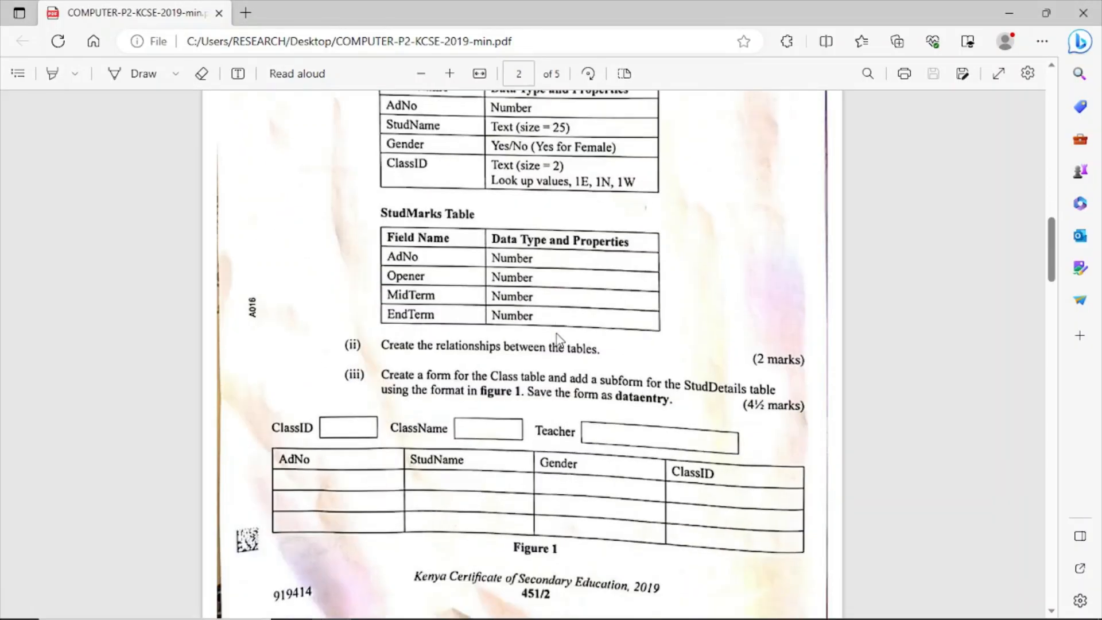
pyautogui.scroll(-1, 558, 339)
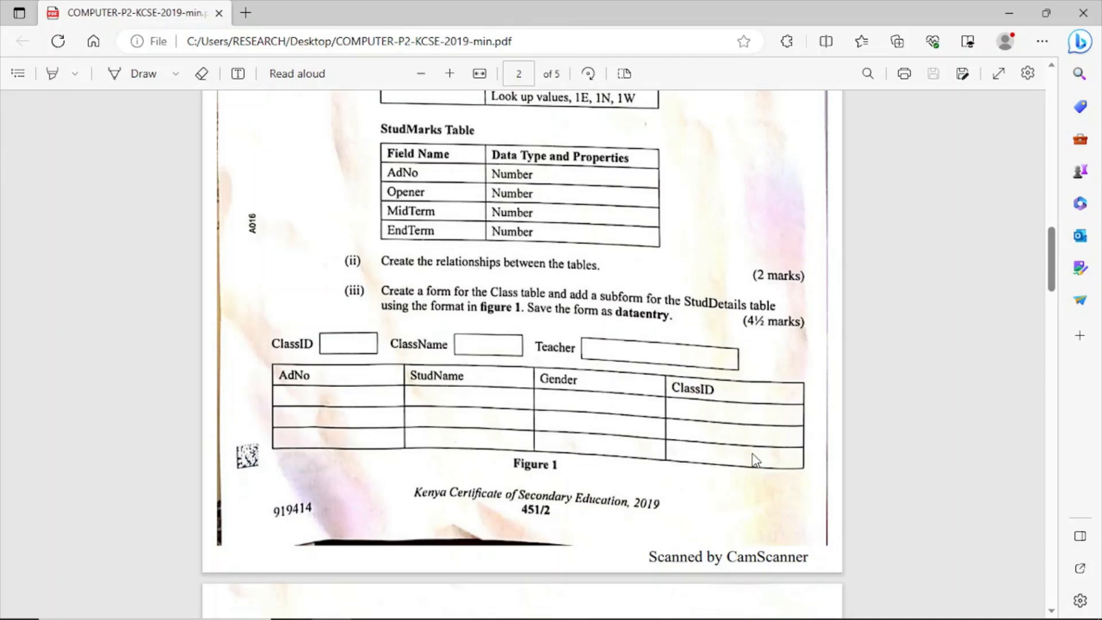
pyautogui.moveTo(634, 608)
pyautogui.moveTo(585, 611)
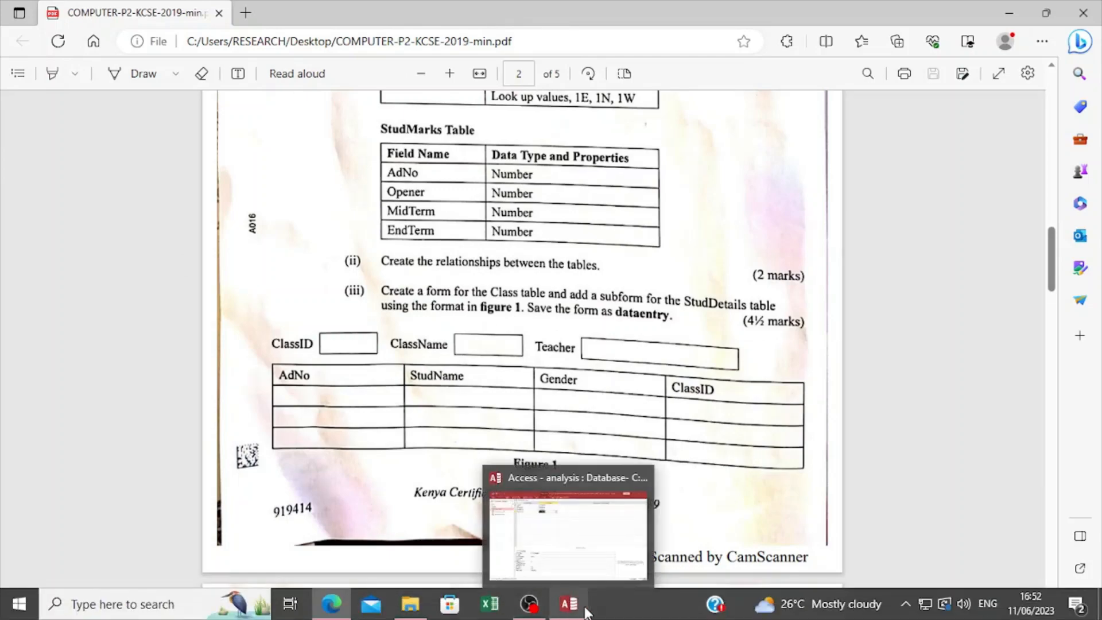
pyautogui.scroll(4, 644, 238)
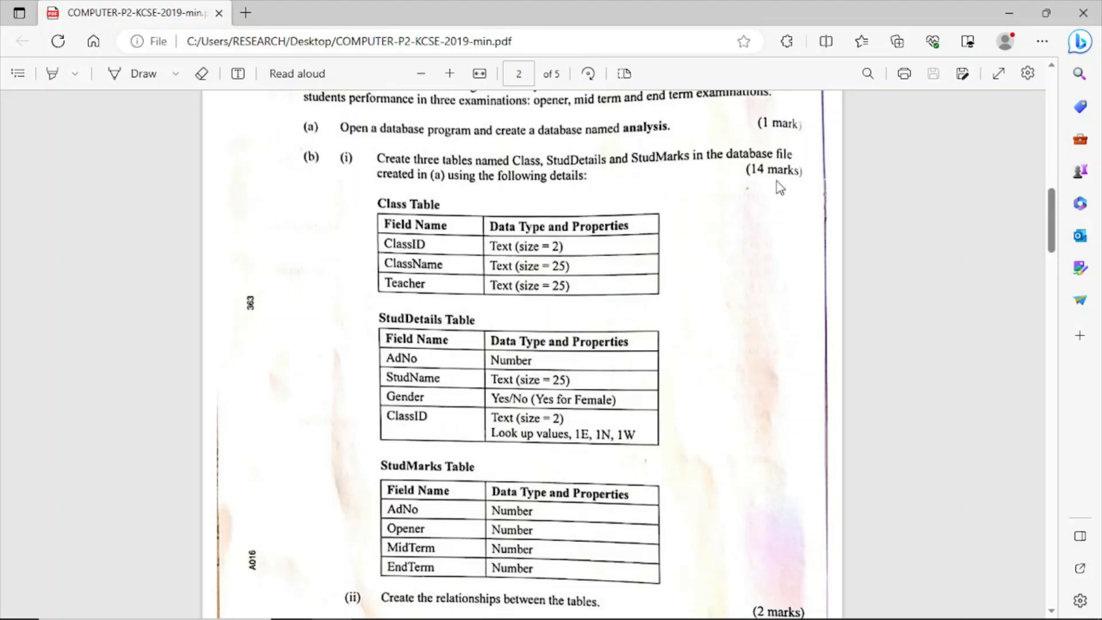
pyautogui.scroll(-2, 745, 185)
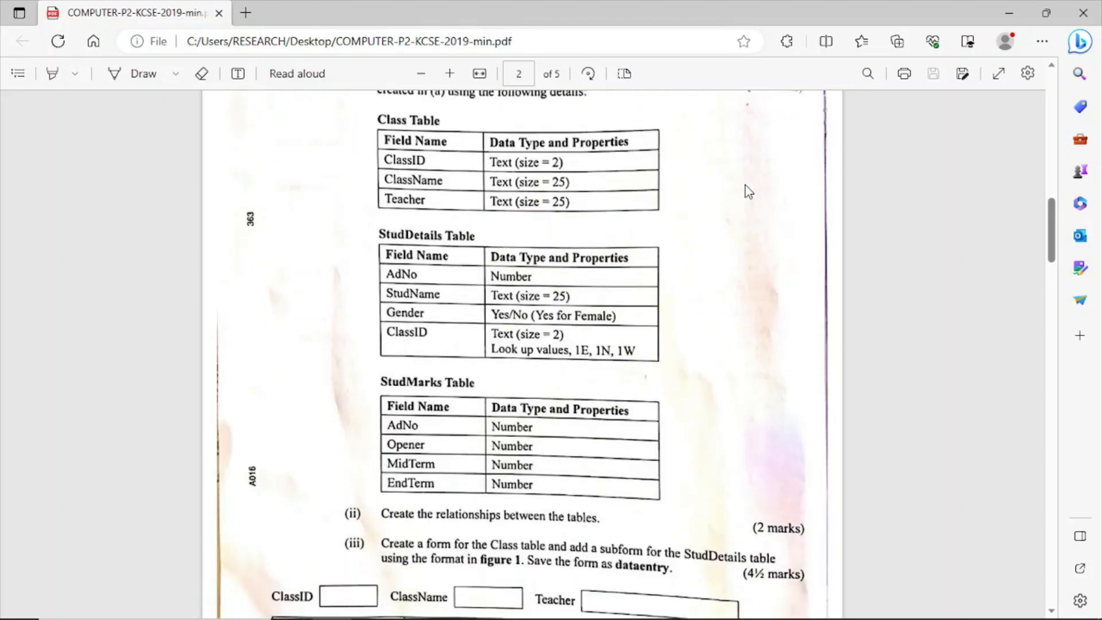
pyautogui.scroll(-2, 723, 209)
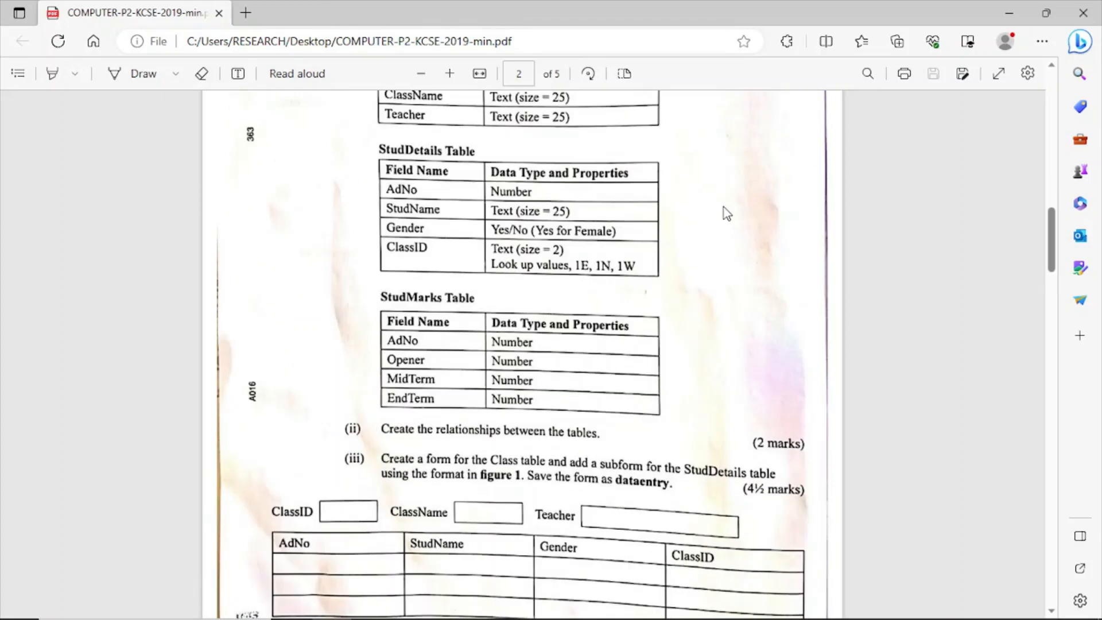
pyautogui.scroll(4, 669, 295)
pyautogui.scroll(-4, 673, 297)
# Switch back to Access, and save and close the StudMarks table.
pyautogui.click(582, 613)
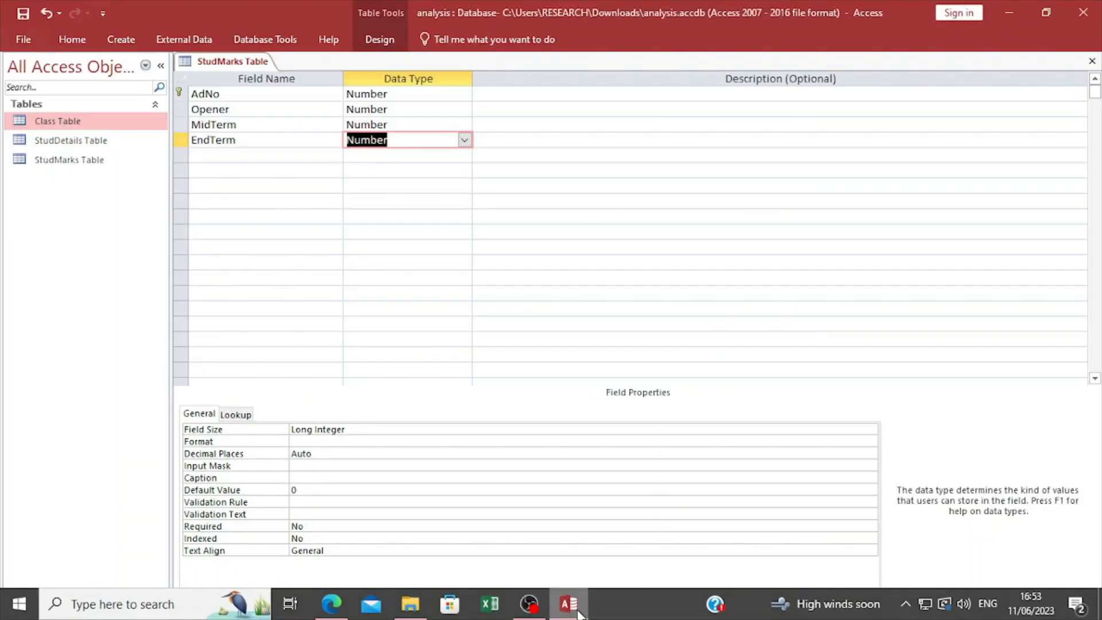
pyautogui.click(295, 184)
pyautogui.rightClick(224, 60)
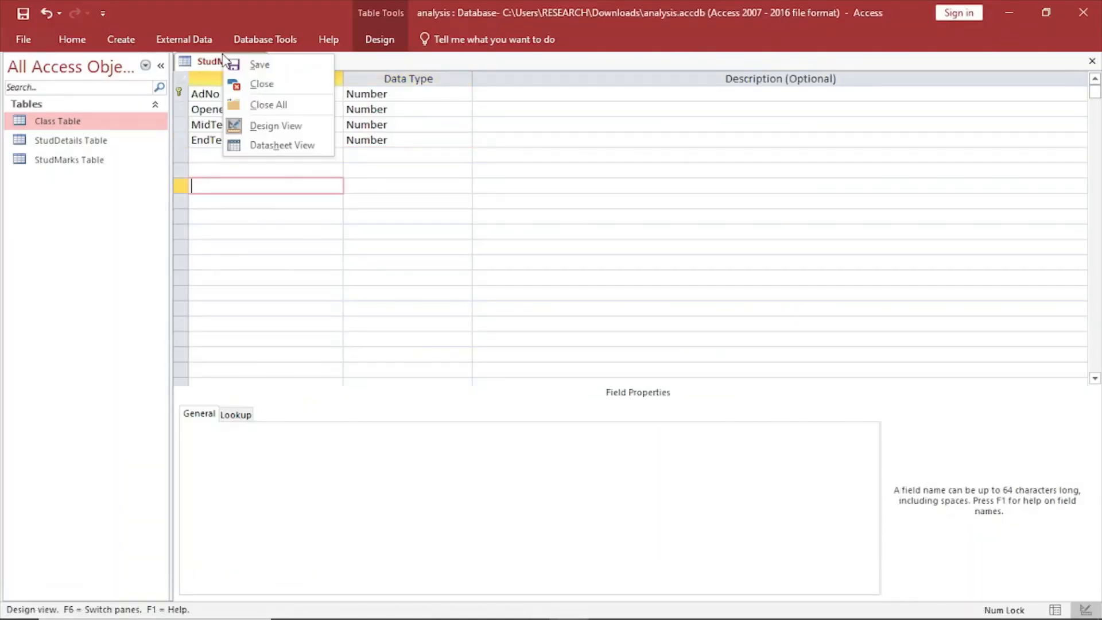
pyautogui.click(252, 66)
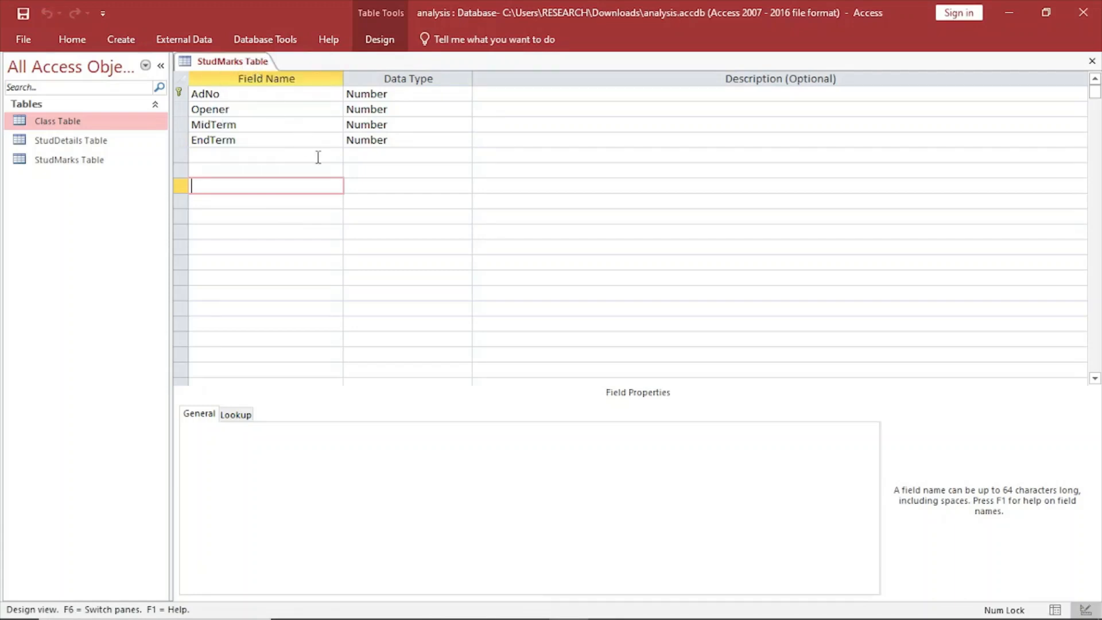
pyautogui.rightClick(250, 63)
pyautogui.click(284, 93)
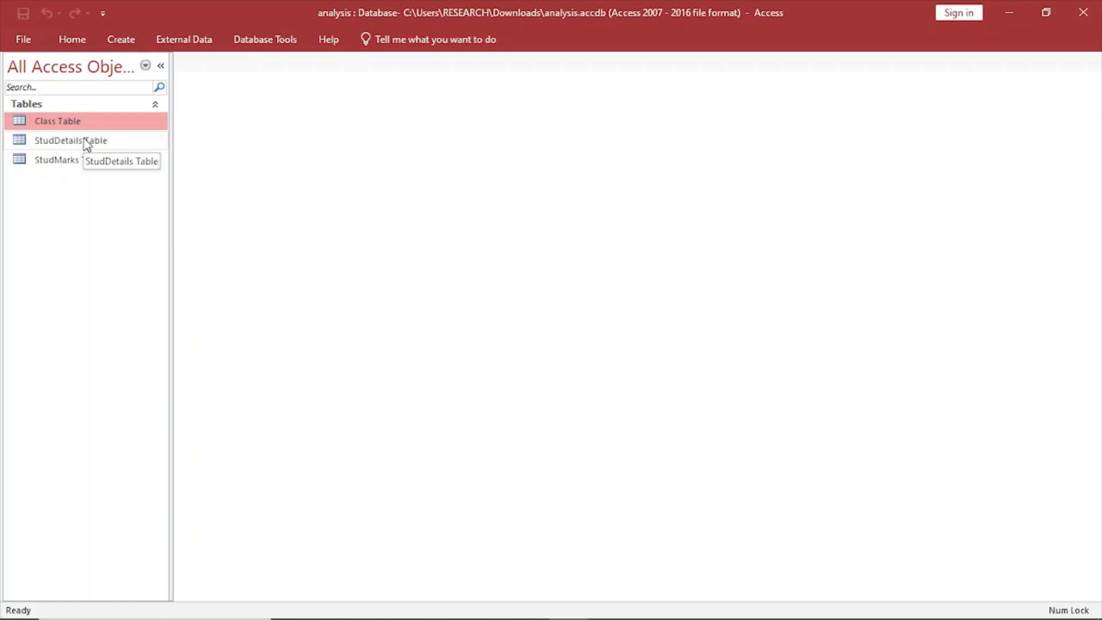
# Open the Relationships window and add Class Table, StudDetails Table and StudMarks Table to the layout.
pyautogui.click(256, 39)
pyautogui.click(198, 39)
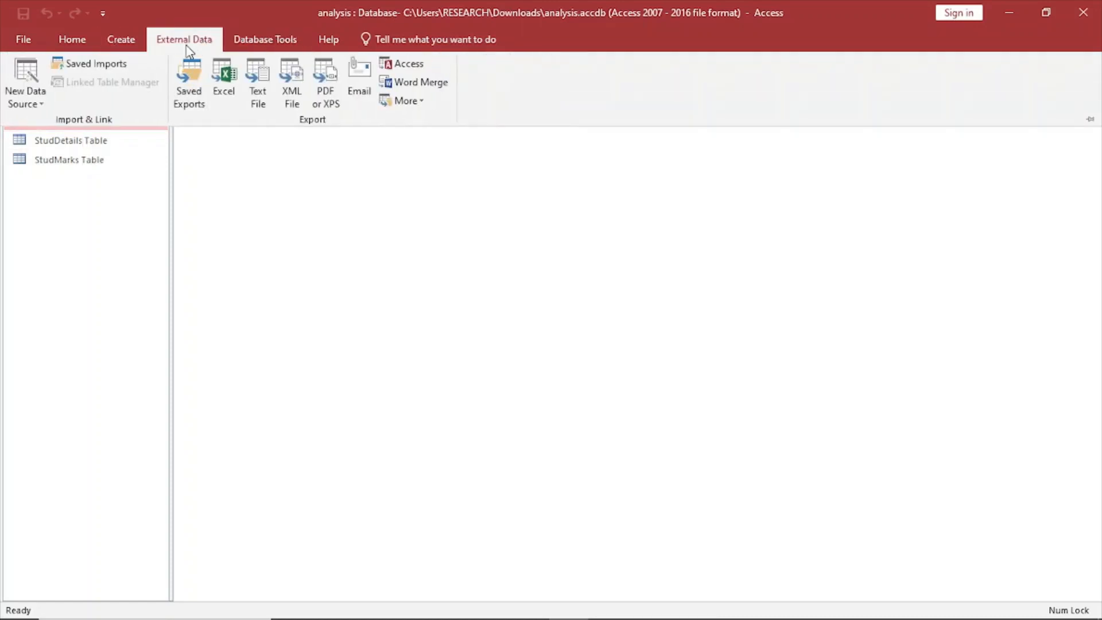
pyautogui.click(266, 46)
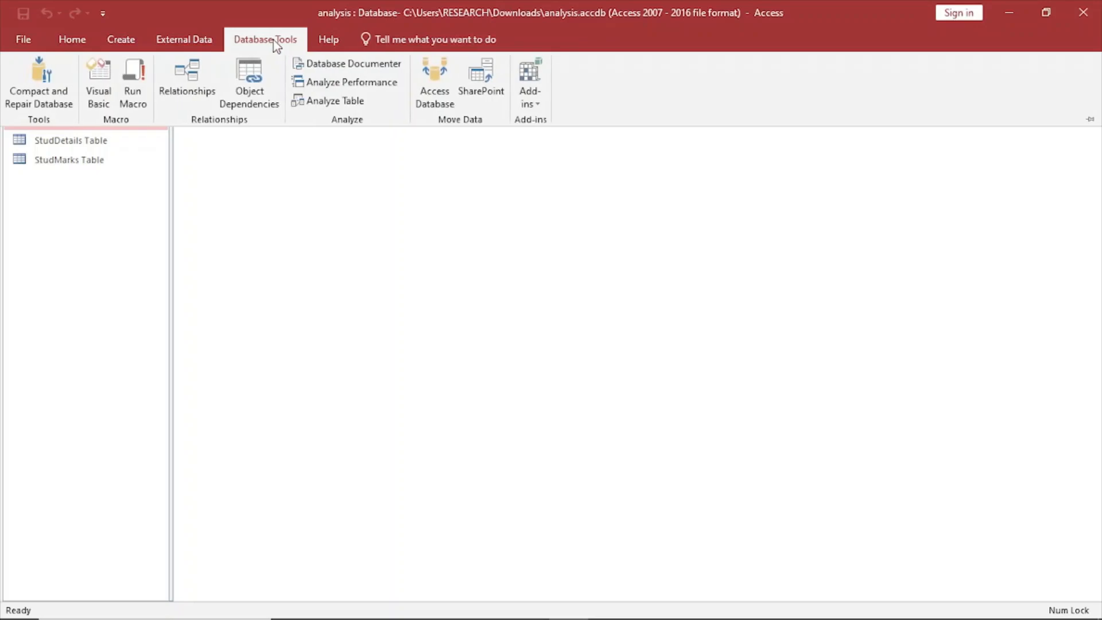
pyautogui.click(185, 78)
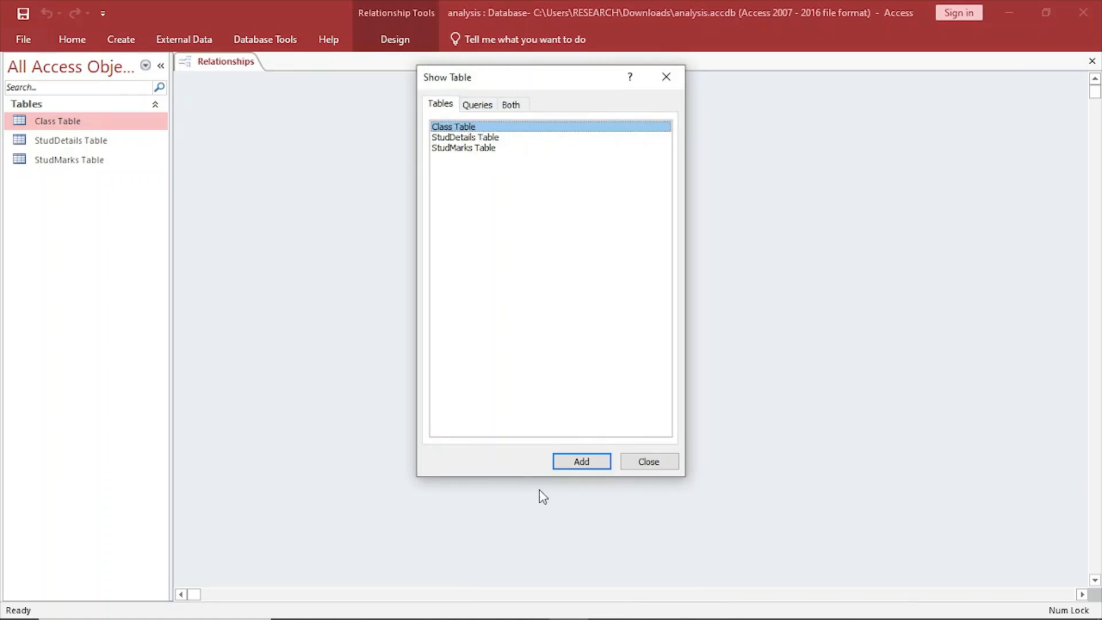
pyautogui.click(580, 461)
pyautogui.click(459, 137)
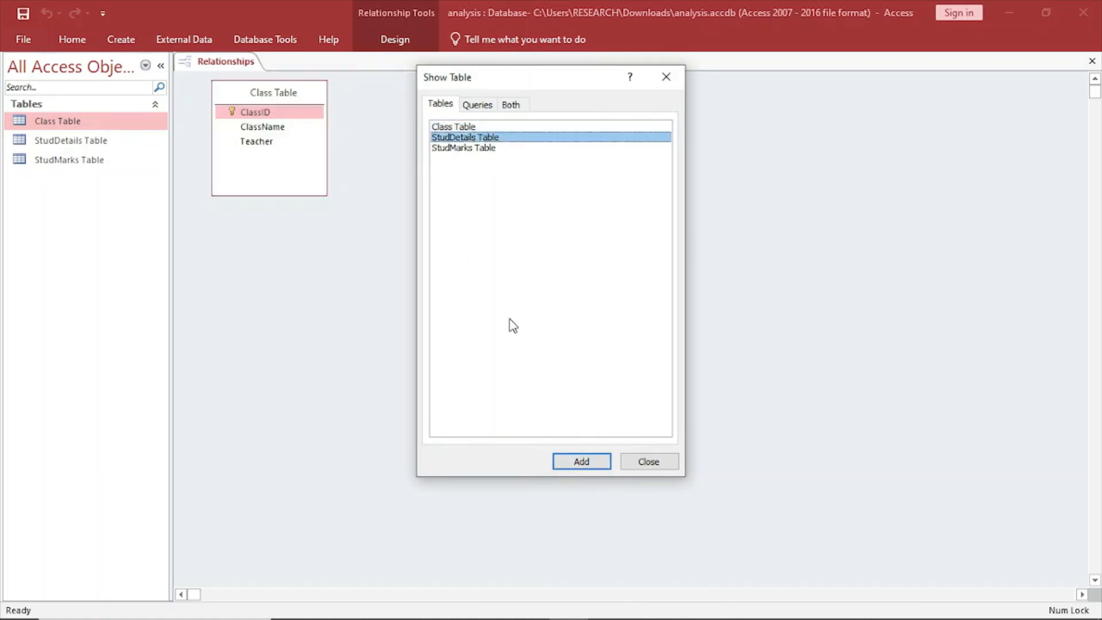
pyautogui.click(591, 462)
pyautogui.click(474, 148)
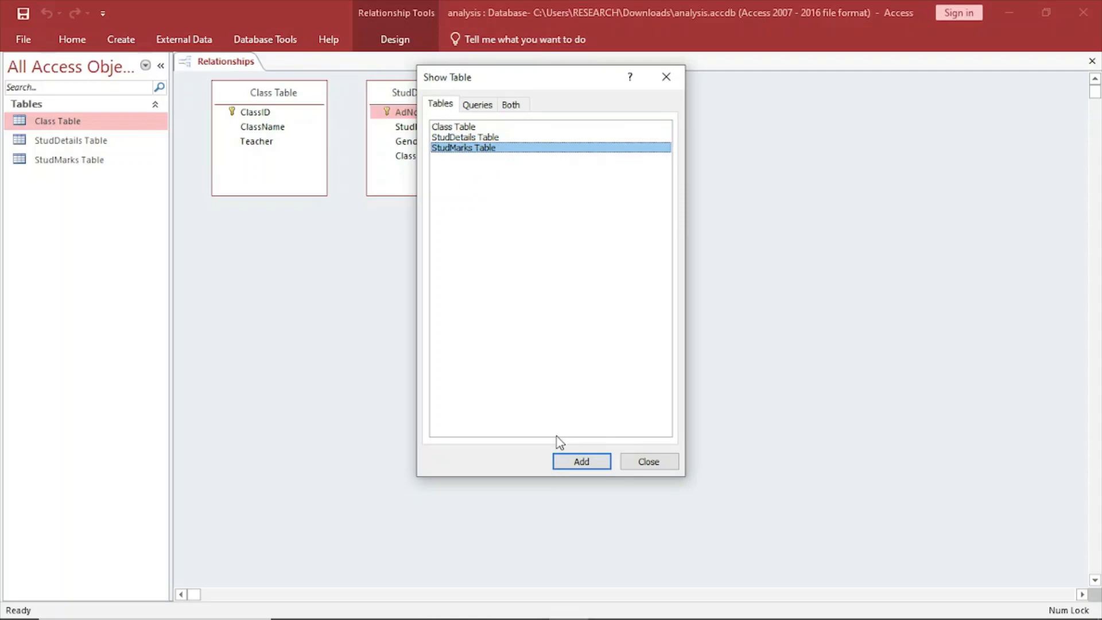
pyautogui.click(579, 462)
pyautogui.click(649, 465)
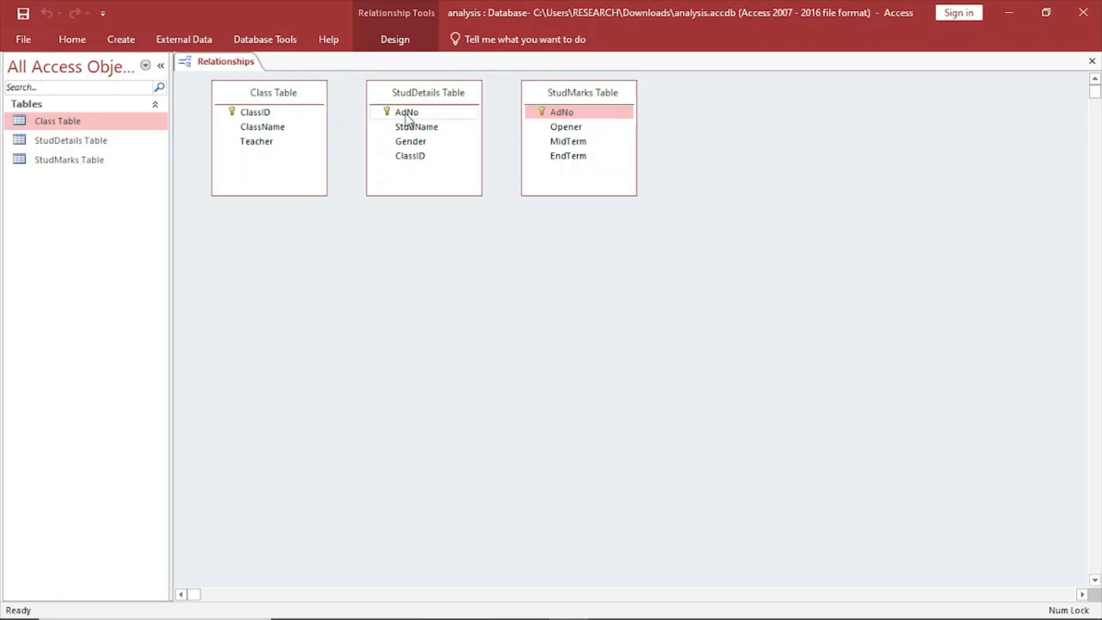
# Create a relationship from ClassID in Class Table to ClassID in StudDetails Table.
pyautogui.moveTo(563, 111); pyautogui.dragTo(293, 122)
pyautogui.moveTo(289, 117)
pyautogui.mouseDown()
pyautogui.moveTo(402, 111)
pyautogui.moveTo(287, 136)
pyautogui.mouseUp()
pyautogui.moveTo(273, 115); pyautogui.dragTo(409, 158)
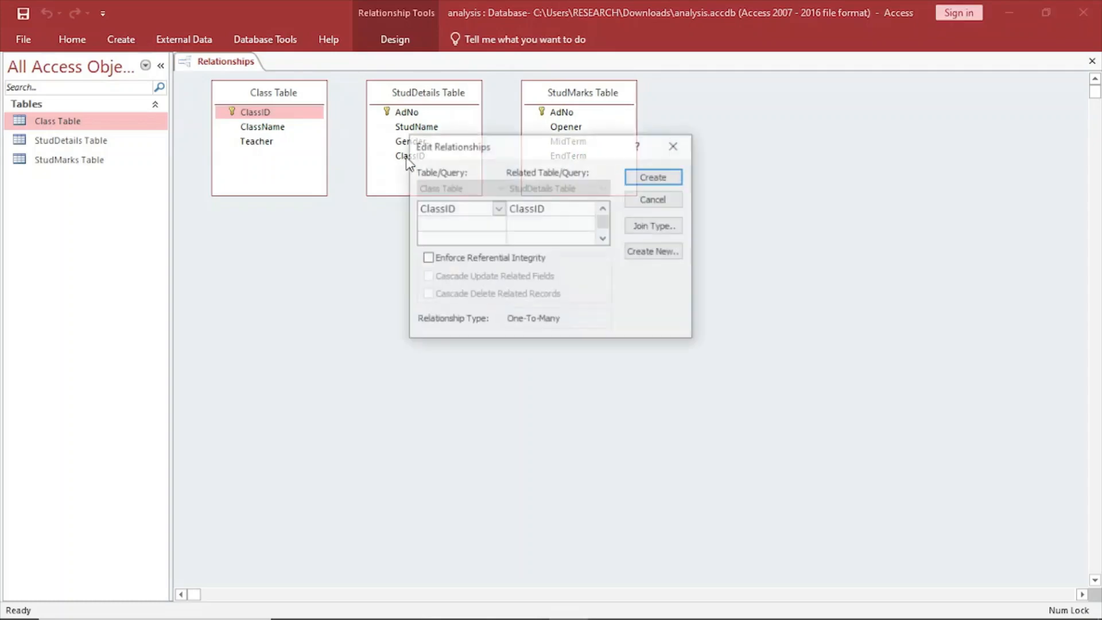
pyautogui.click(669, 179)
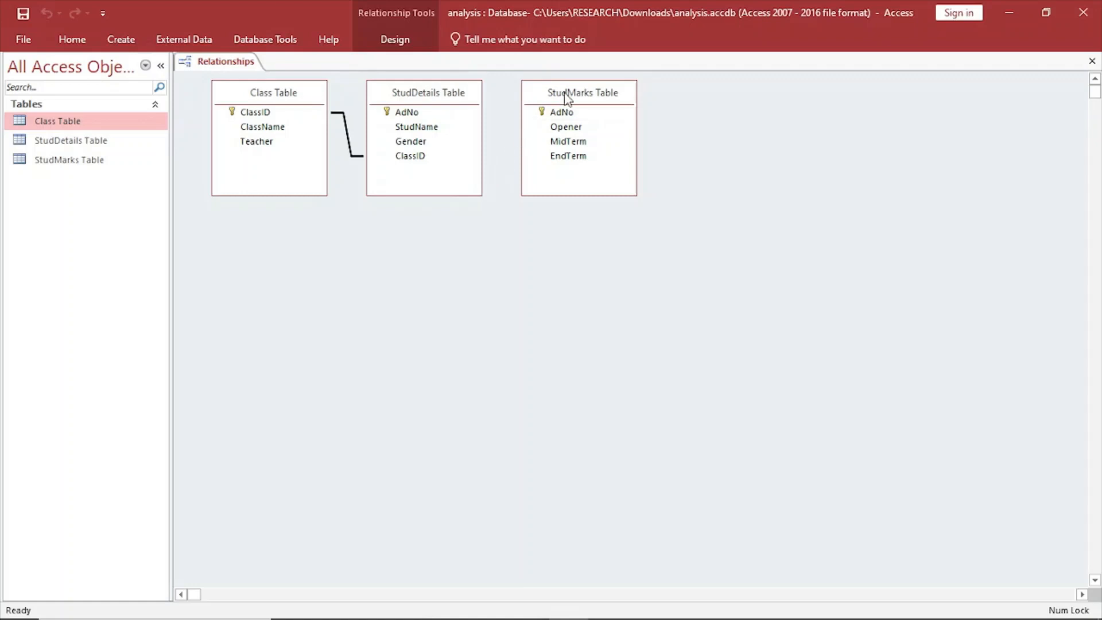
# Move StudMarks Table farther from StudDetails Table and create a relationship from AdNo in StudDetails Table to AdNo in StudMarks Table.
pyautogui.moveTo(565, 97); pyautogui.dragTo(597, 102)
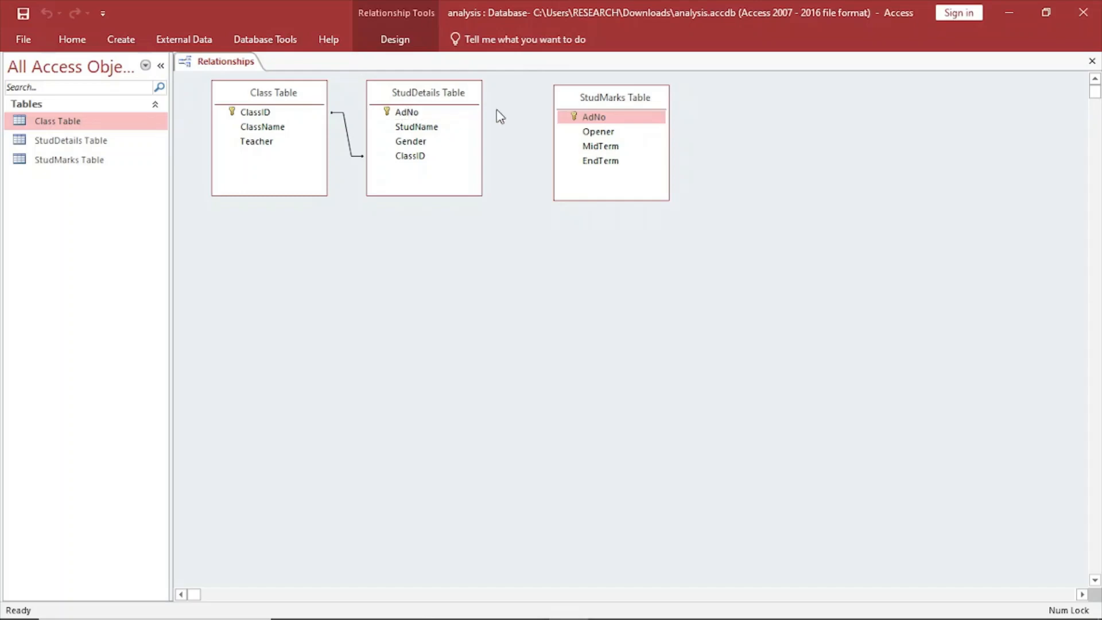
pyautogui.click(580, 118)
pyautogui.moveTo(602, 122); pyautogui.dragTo(408, 115)
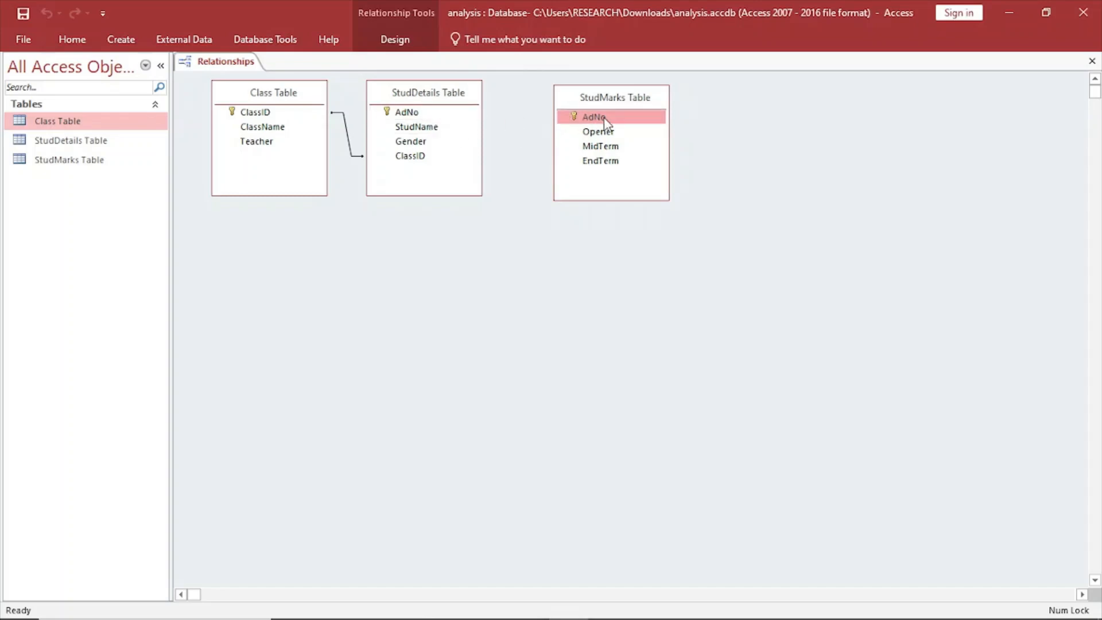
pyautogui.moveTo(433, 117); pyautogui.dragTo(586, 124)
pyautogui.click(654, 178)
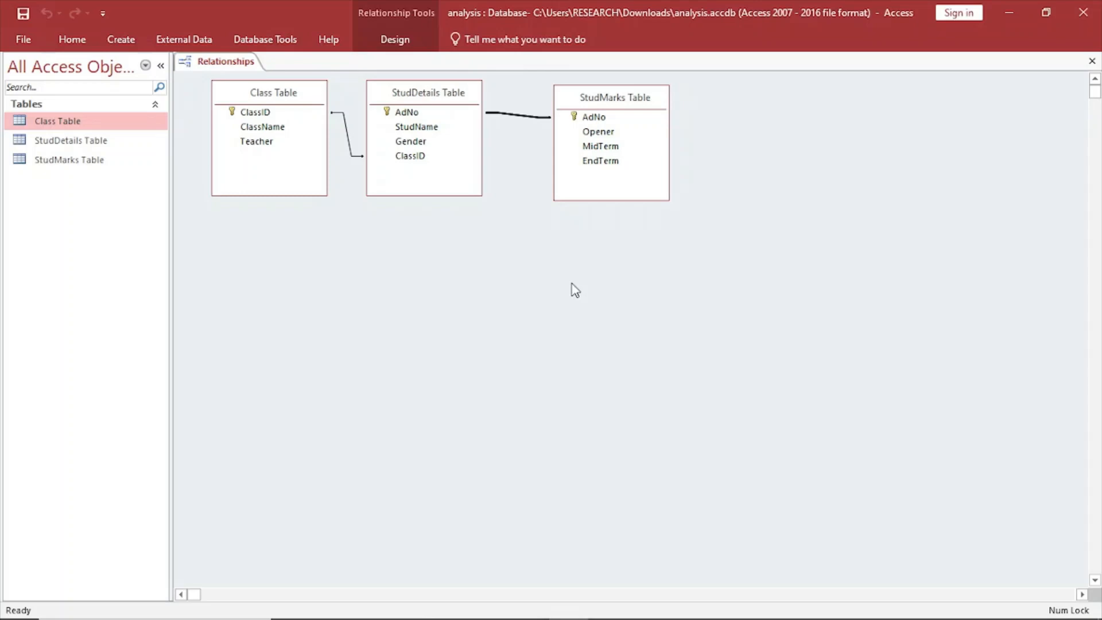
# Save and close the relationships layout.
pyautogui.rightClick(235, 62)
pyautogui.click(278, 74)
pyautogui.rightClick(236, 61)
pyautogui.click(272, 90)
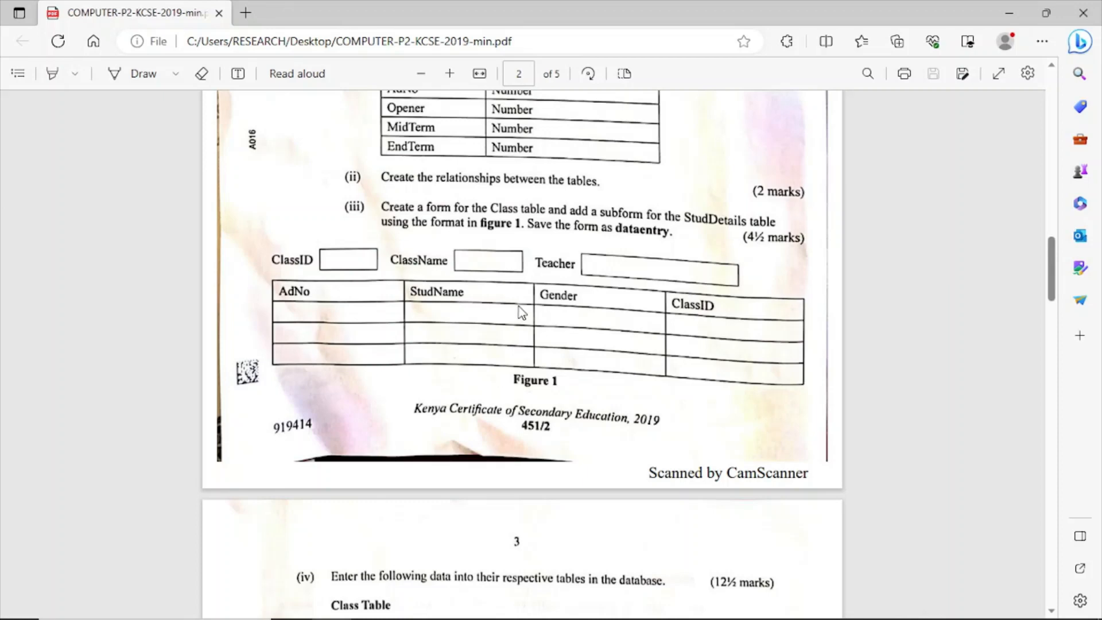
# Read part (iii) and the figure 1 form layout in the exam PDF, and return to Access.
pyautogui.scroll(-3, 521, 313)
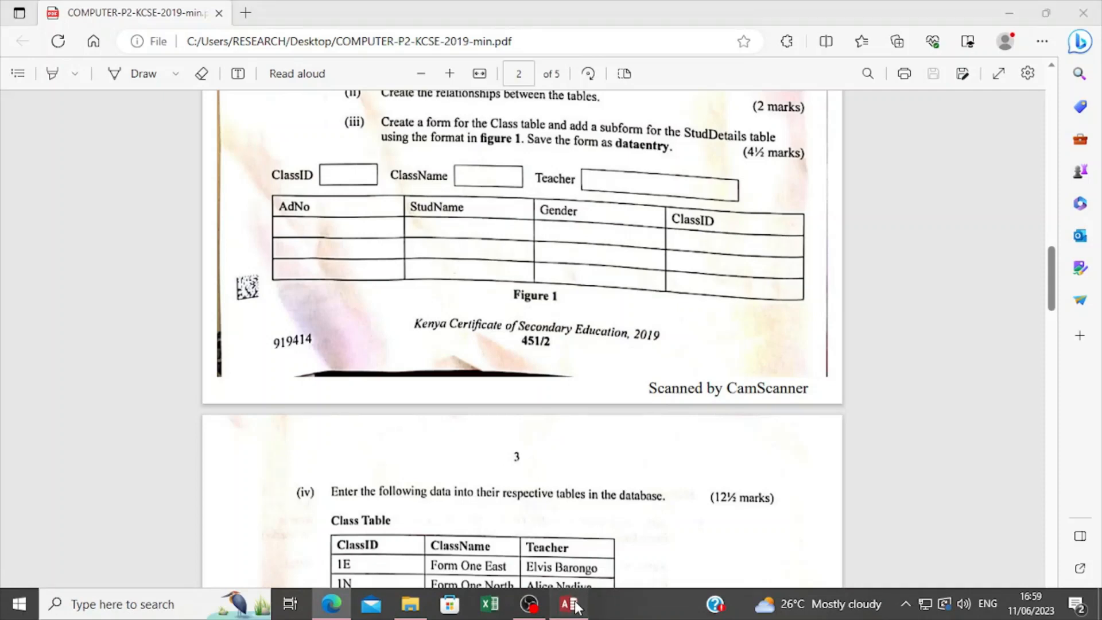
pyautogui.click(585, 607)
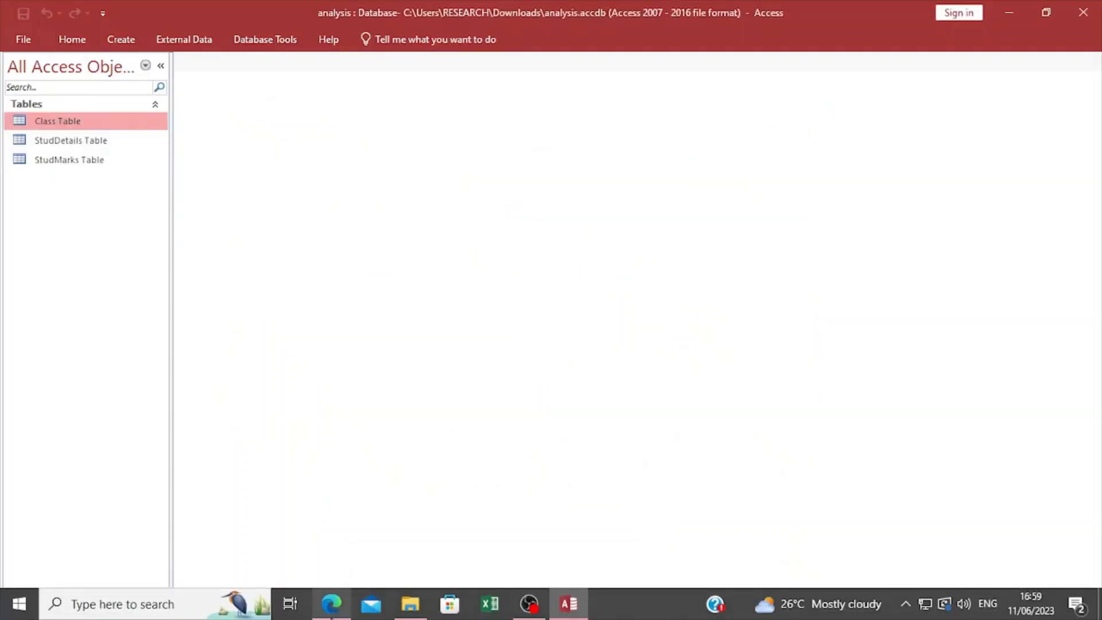
pyautogui.click(343, 606)
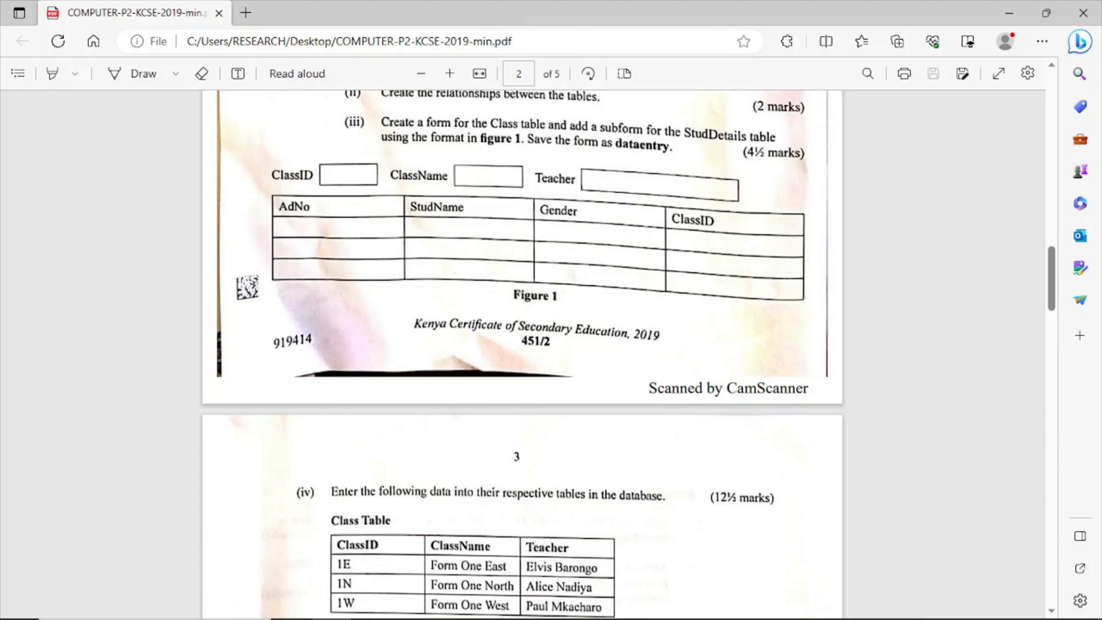
pyautogui.moveTo(597, 616)
pyautogui.click(569, 604)
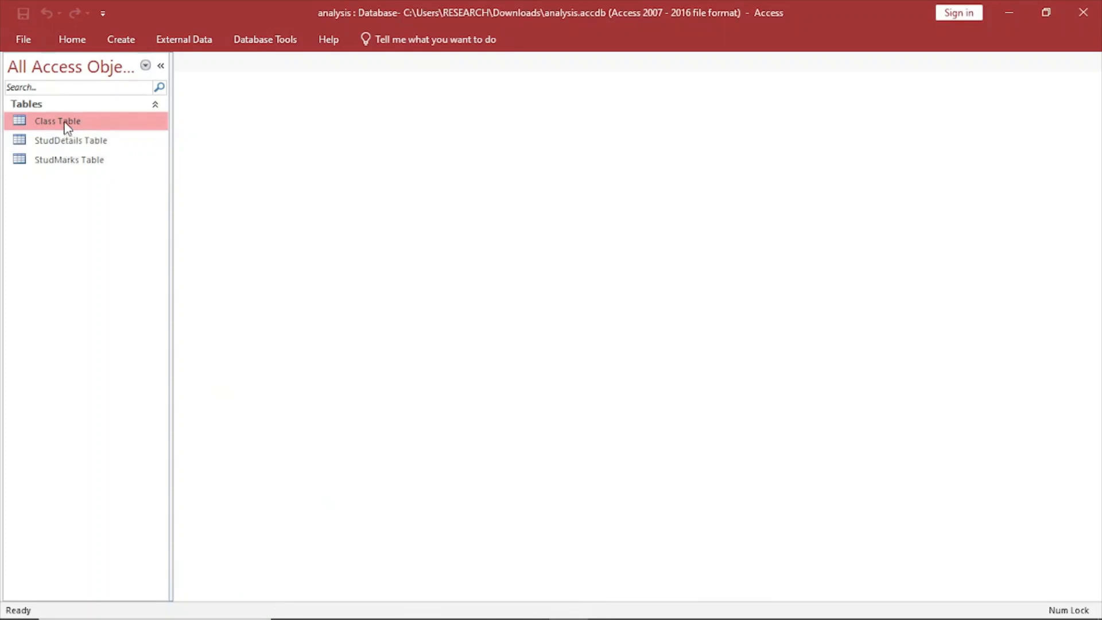
# Start a form with the Form Wizard using all fields of Class Table in the Columnar layout.
pyautogui.click(117, 45)
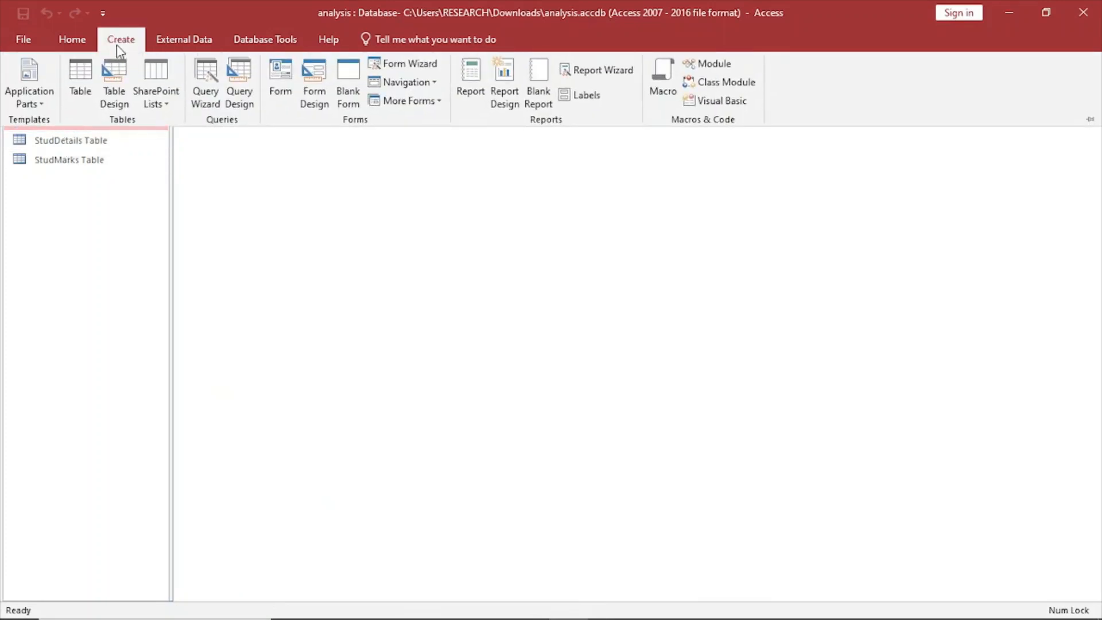
pyautogui.click(411, 65)
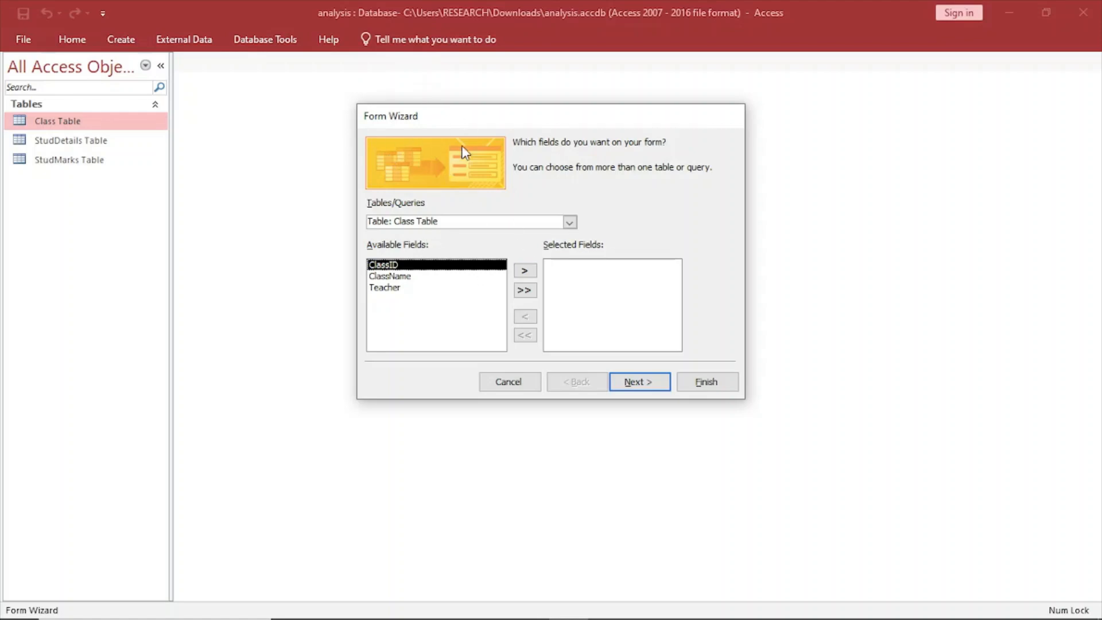
pyautogui.click(524, 289)
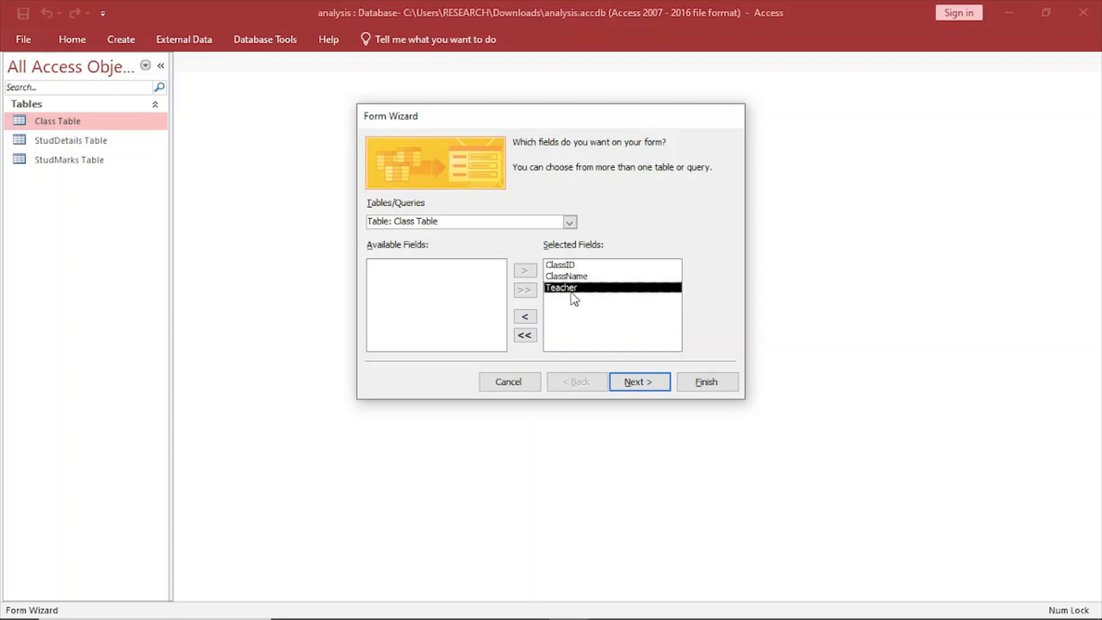
pyautogui.click(633, 383)
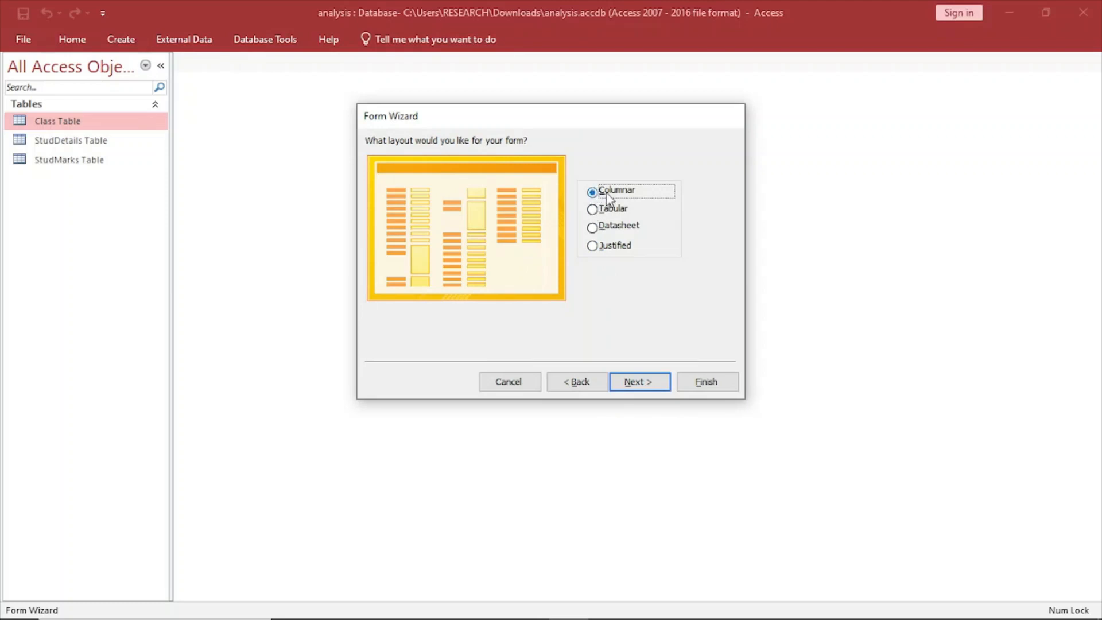
pyautogui.click(640, 386)
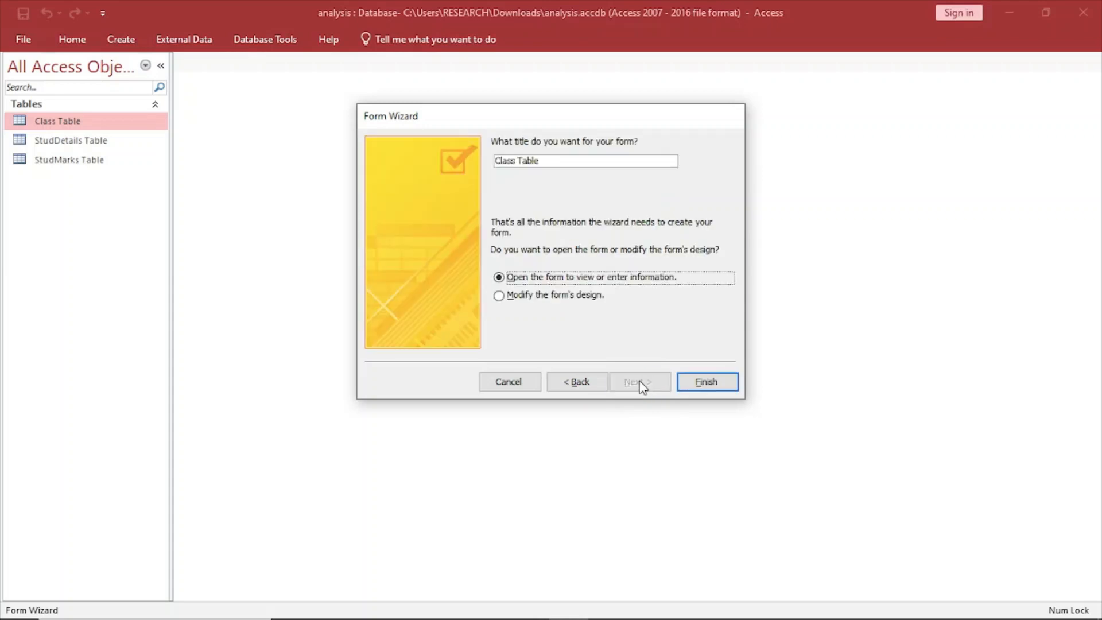
# Title the form dataentry and finish the wizard with the option to modify the form's design.
pyautogui.moveTo(553, 160); pyautogui.dragTo(493, 160)
pyautogui.press('BackSpace')
pyautogui.write('da')
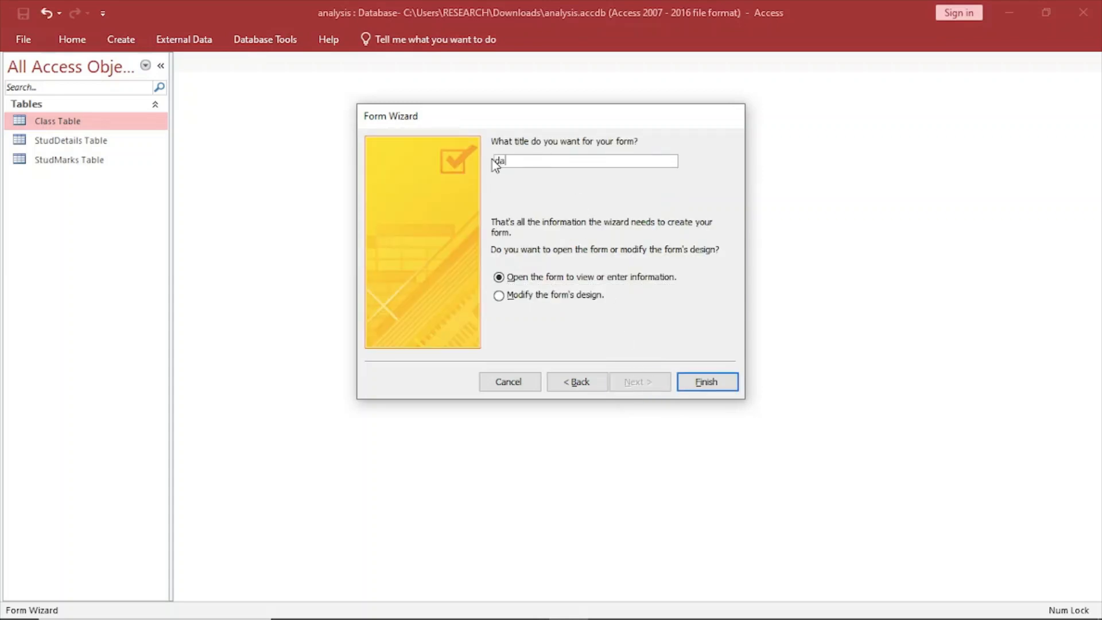
pyautogui.write('taentry')
pyautogui.click(505, 298)
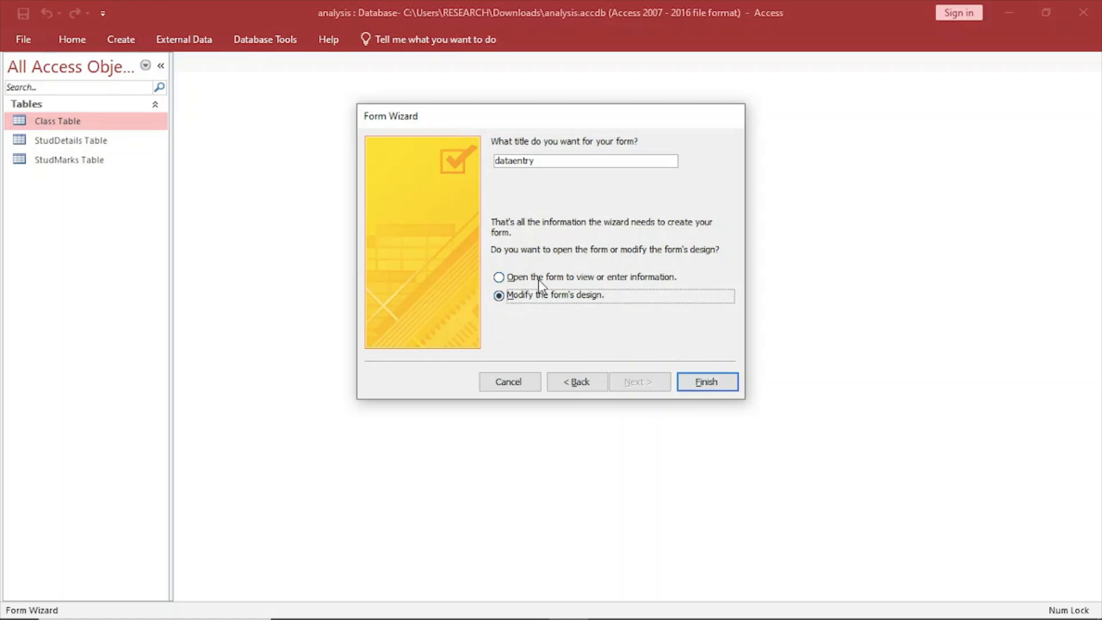
pyautogui.click(707, 382)
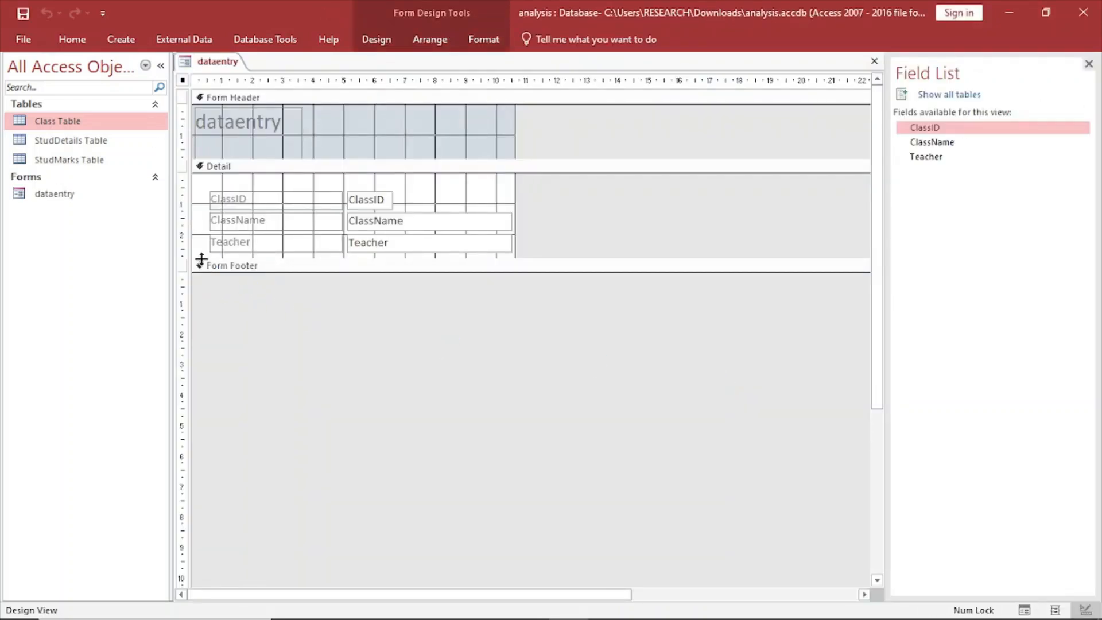
# Enlarge the Detail section to about 7 cm high, the Form Footer to about 4 cm high and the form to about 15 cm wide.
pyautogui.moveTo(202, 272); pyautogui.dragTo(207, 389)
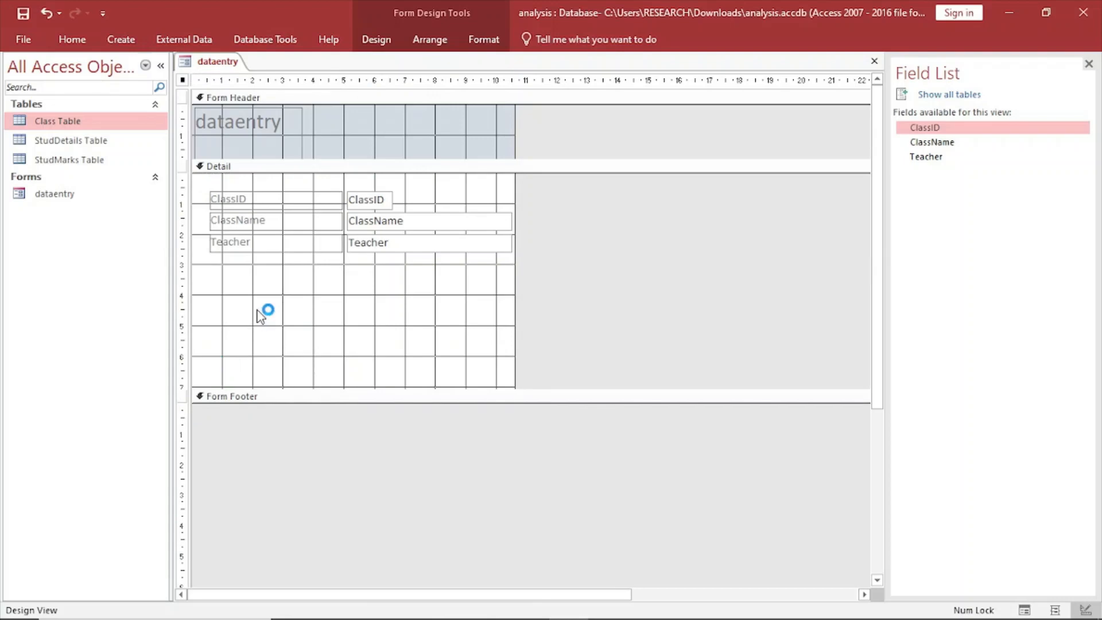
pyautogui.click(333, 608)
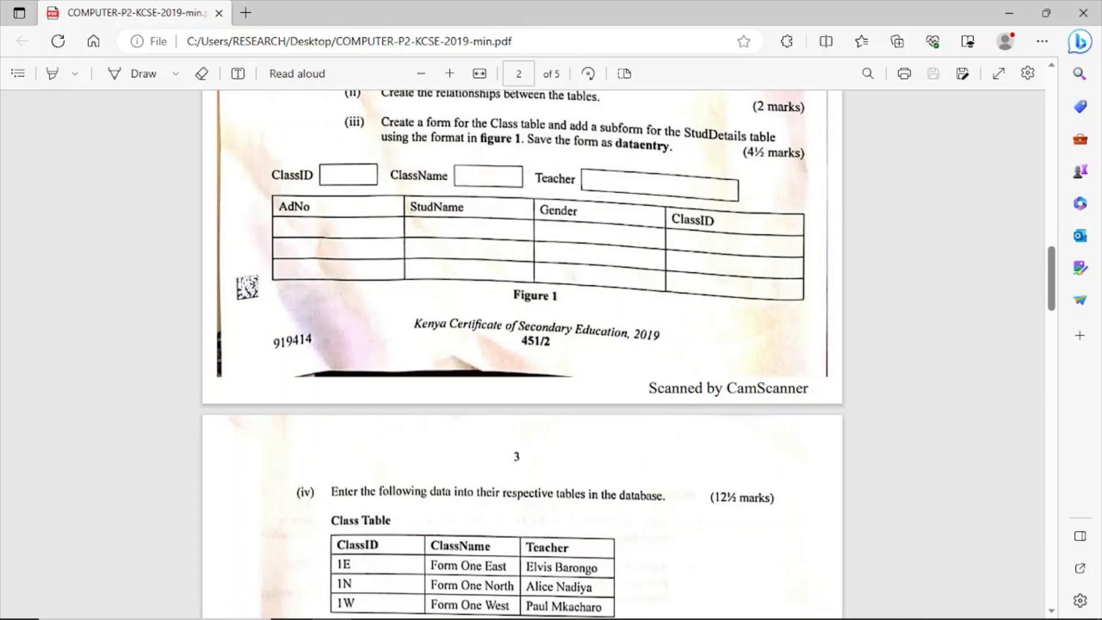
pyautogui.click(568, 613)
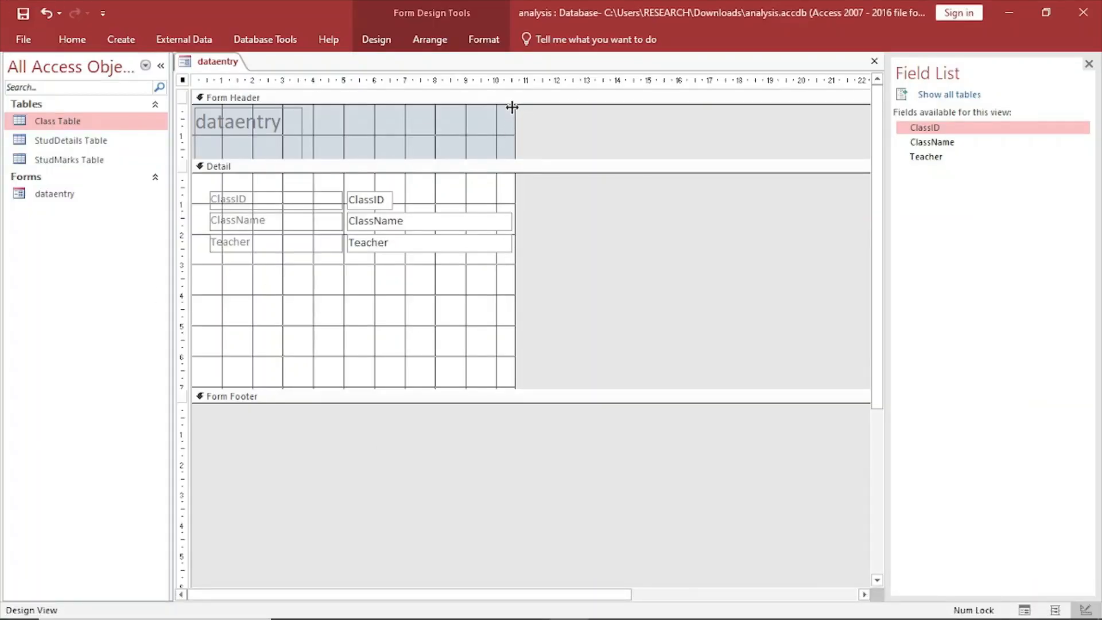
pyautogui.moveTo(512, 107); pyautogui.dragTo(603, 106)
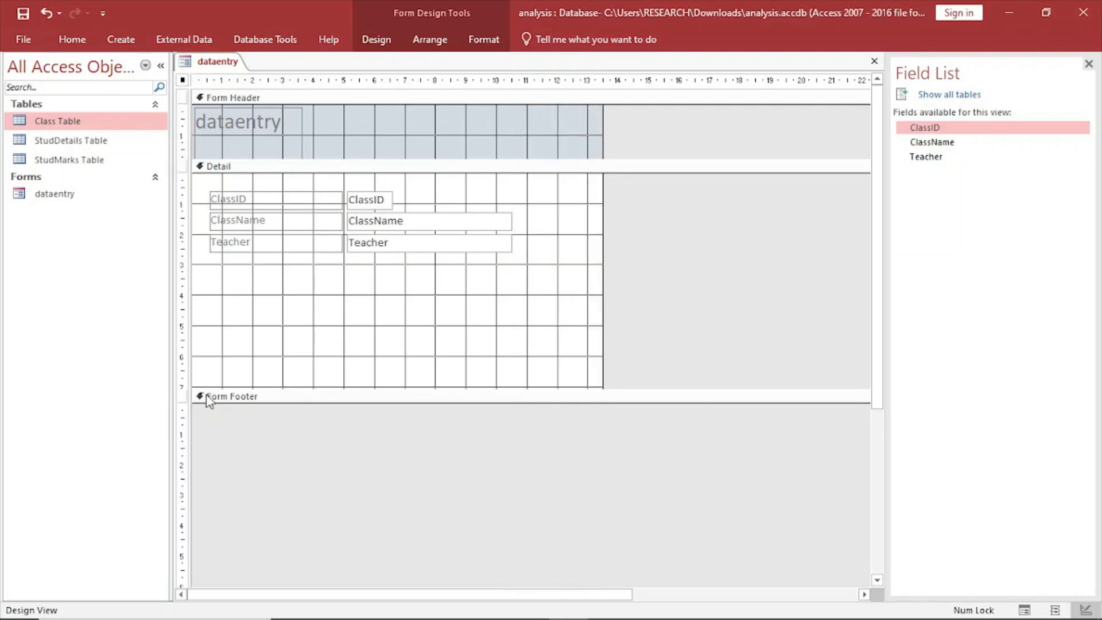
pyautogui.moveTo(206, 403); pyautogui.dragTo(215, 527)
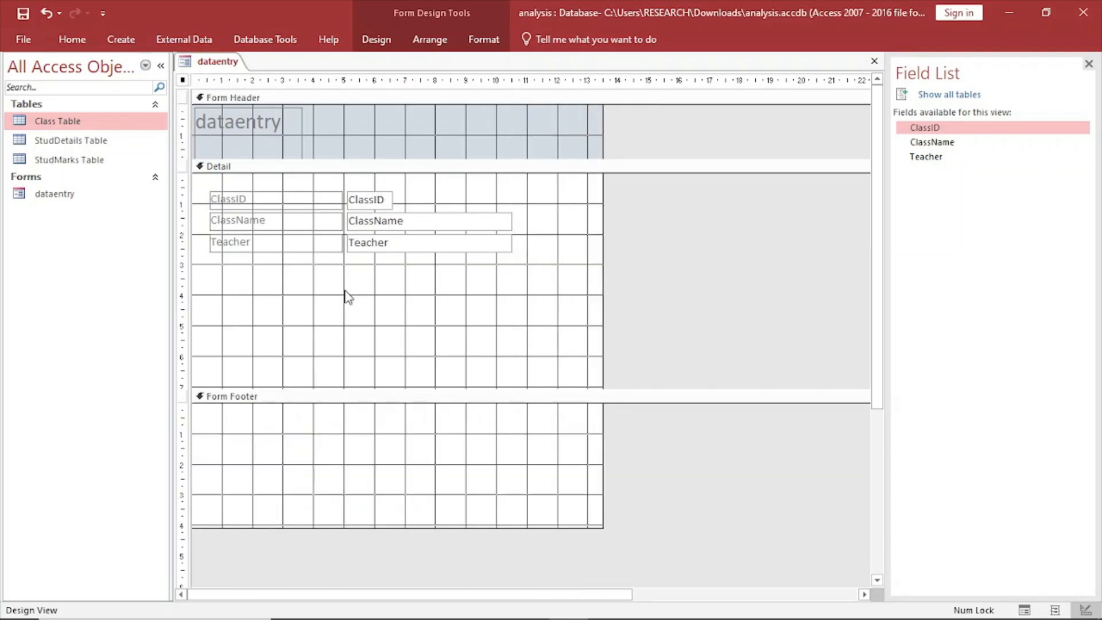
pyautogui.moveTo(603, 287); pyautogui.dragTo(648, 283)
# Shorten the ClassID label to about 1.8 cm and move the ClassID text box right beside it.
pyautogui.click(239, 198)
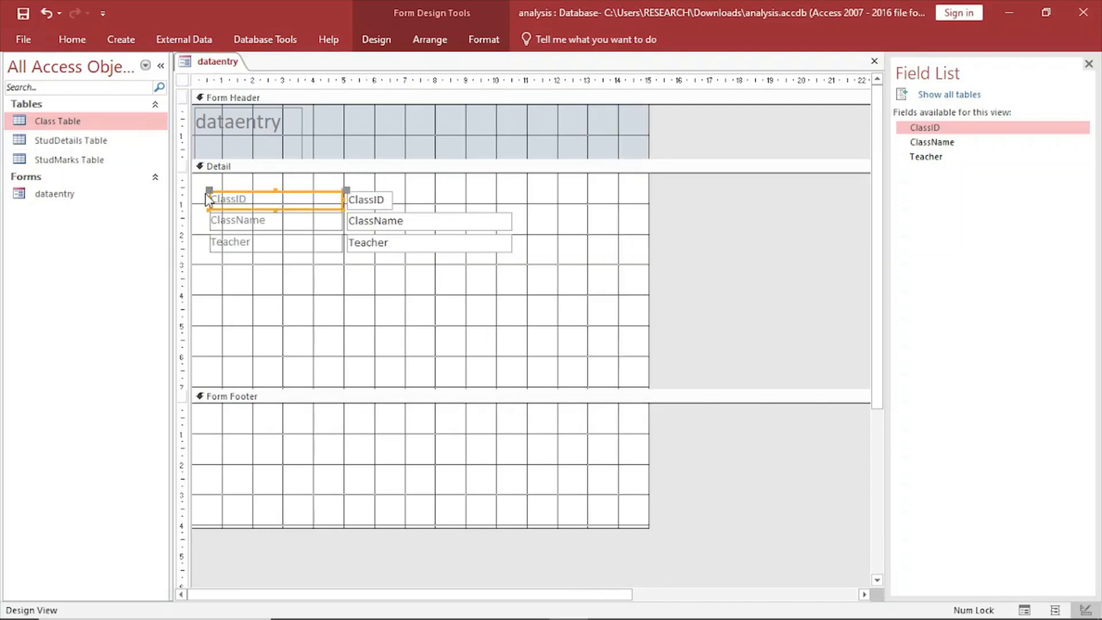
pyautogui.moveTo(339, 200); pyautogui.dragTo(266, 199)
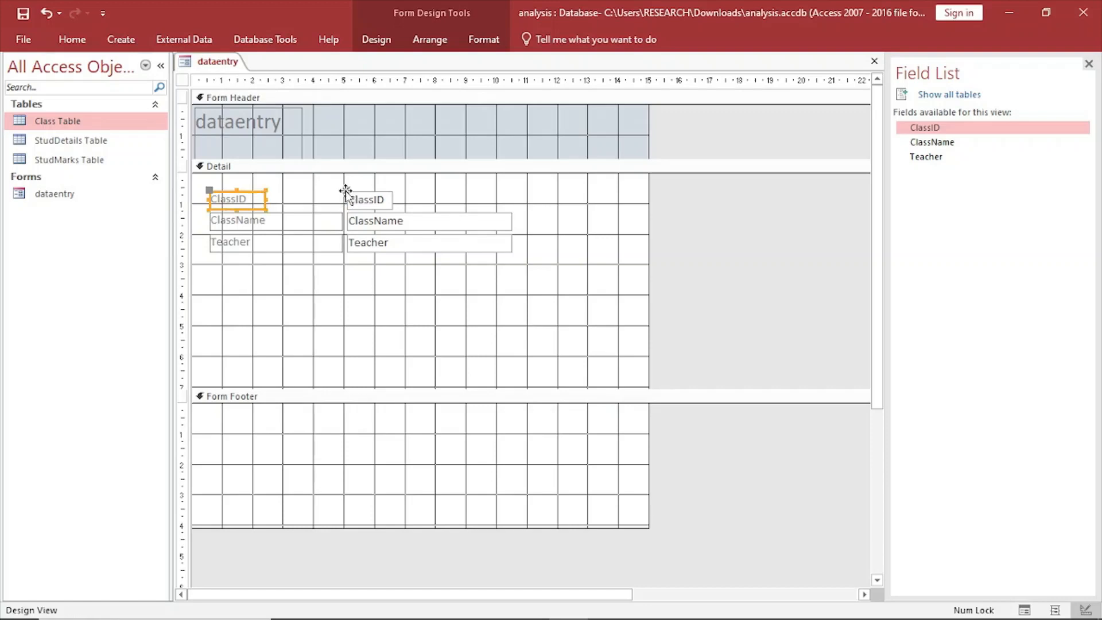
pyautogui.moveTo(347, 190); pyautogui.dragTo(271, 192)
# Move the ClassName label and text box into the ClassID row, shortening them to about 2.3 cm and 2.7 cm.
pyautogui.click(214, 218)
pyautogui.moveTo(209, 214); pyautogui.dragTo(325, 195)
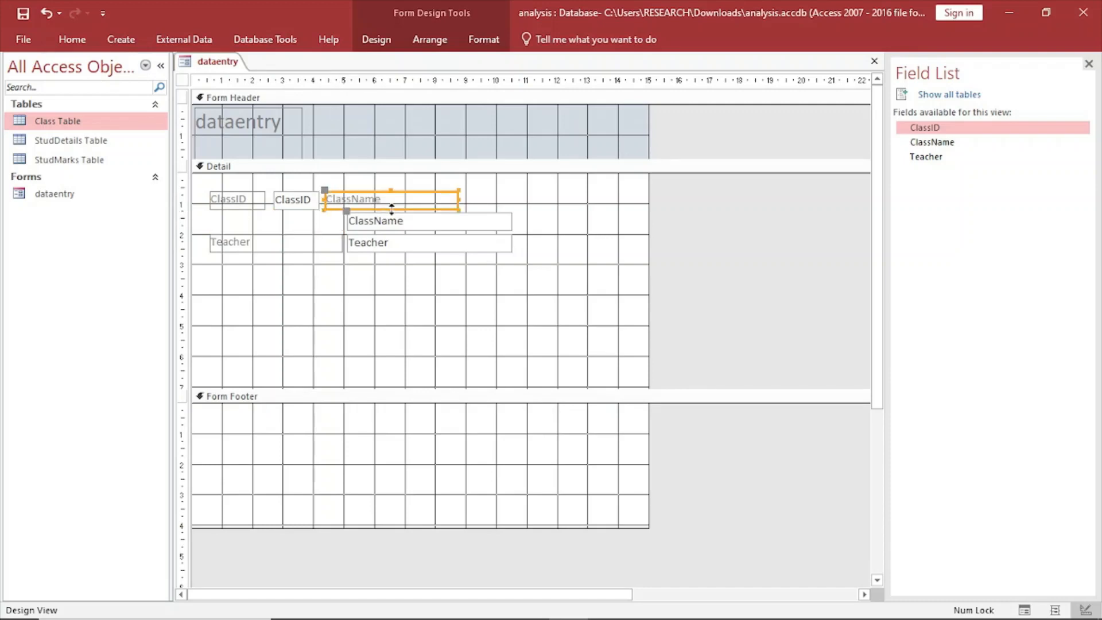
pyautogui.moveTo(456, 197); pyautogui.dragTo(398, 192)
pyautogui.click(355, 225)
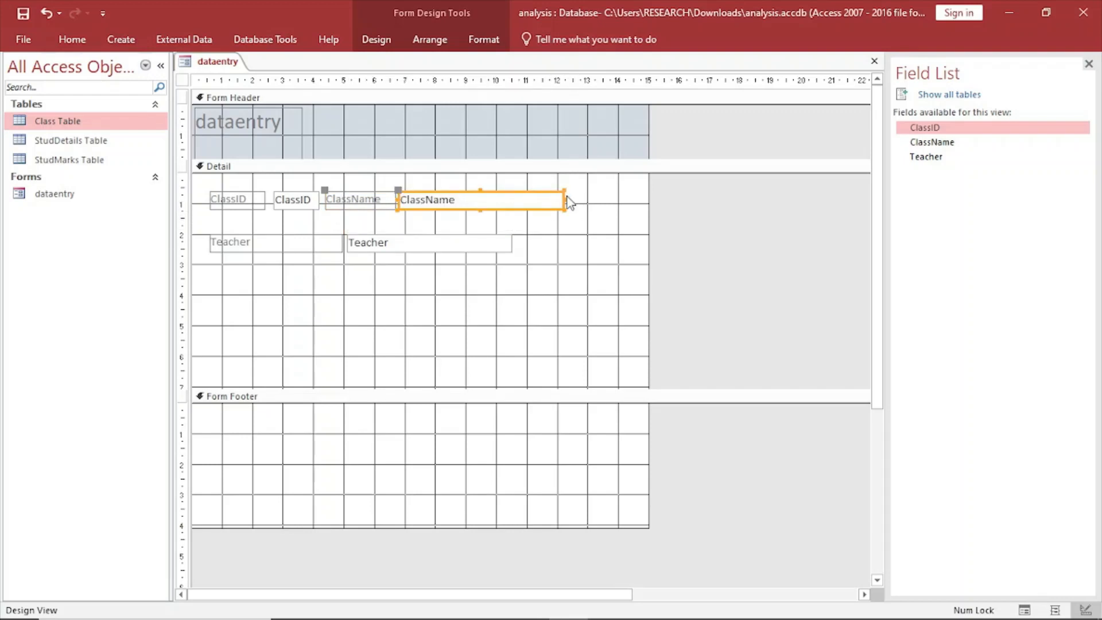
pyautogui.moveTo(563, 198); pyautogui.dragTo(481, 197)
# Move the Teacher label and text box into the same row after ClassName, shortening the label to about 2.3 cm.
pyautogui.click(236, 240)
pyautogui.moveTo(210, 232); pyautogui.dragTo(487, 189)
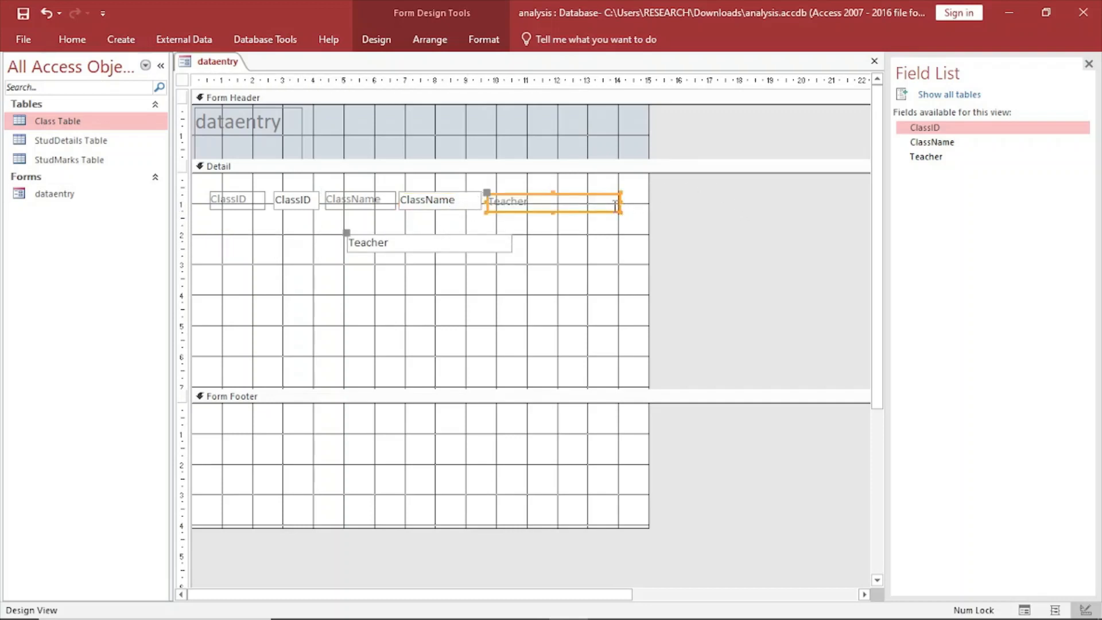
pyautogui.moveTo(621, 202); pyautogui.dragTo(556, 202)
pyautogui.moveTo(352, 244); pyautogui.dragTo(561, 202)
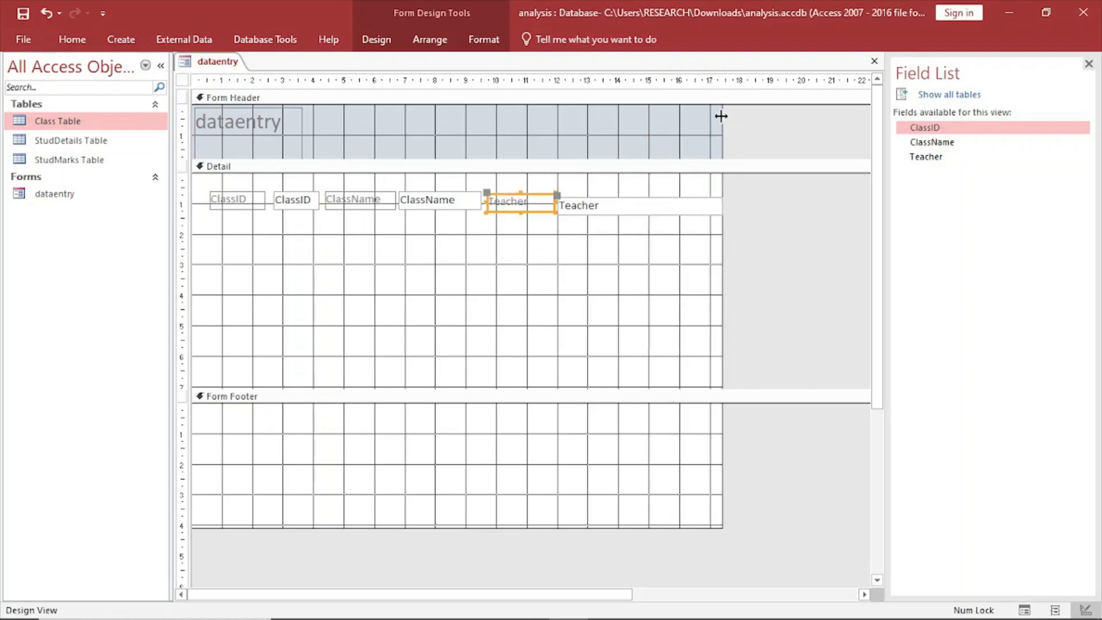
# Widen the form to about 19 cm, and shorten the Teacher text box to about 3.1 cm in line with the ClassName text box.
pyautogui.moveTo(721, 116); pyautogui.dragTo(763, 123)
pyautogui.click(721, 213)
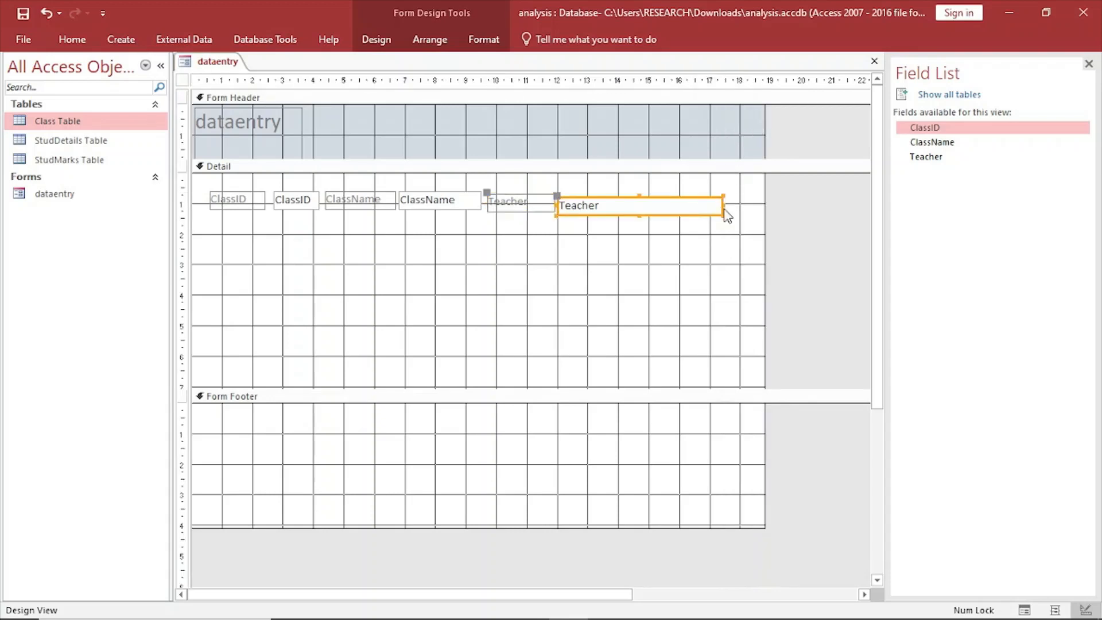
pyautogui.moveTo(722, 205); pyautogui.dragTo(653, 205)
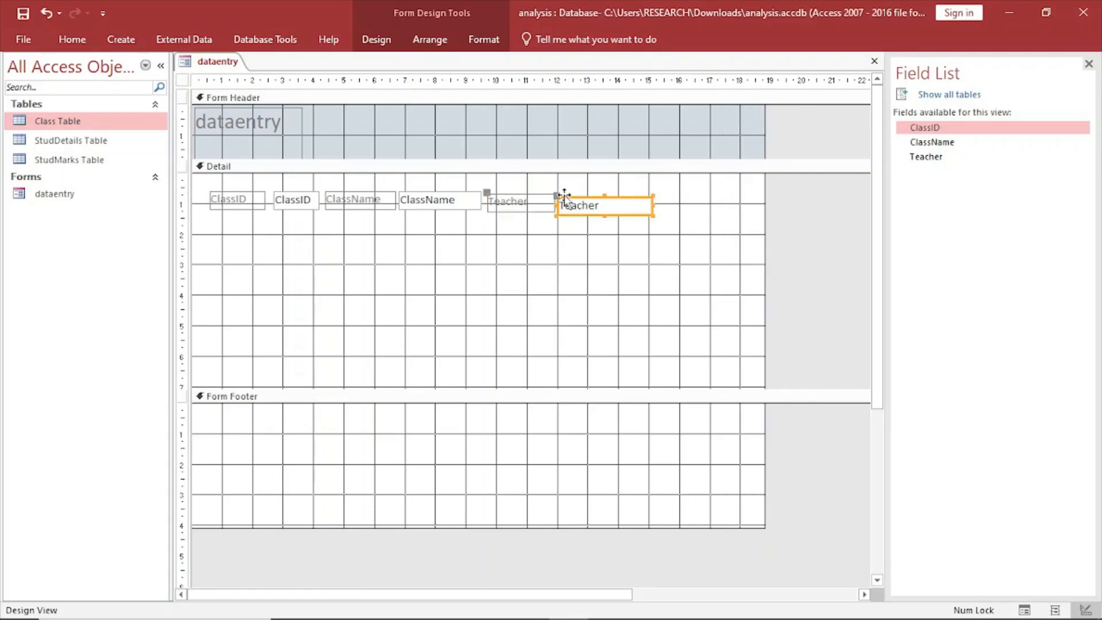
pyautogui.moveTo(557, 195); pyautogui.dragTo(558, 190)
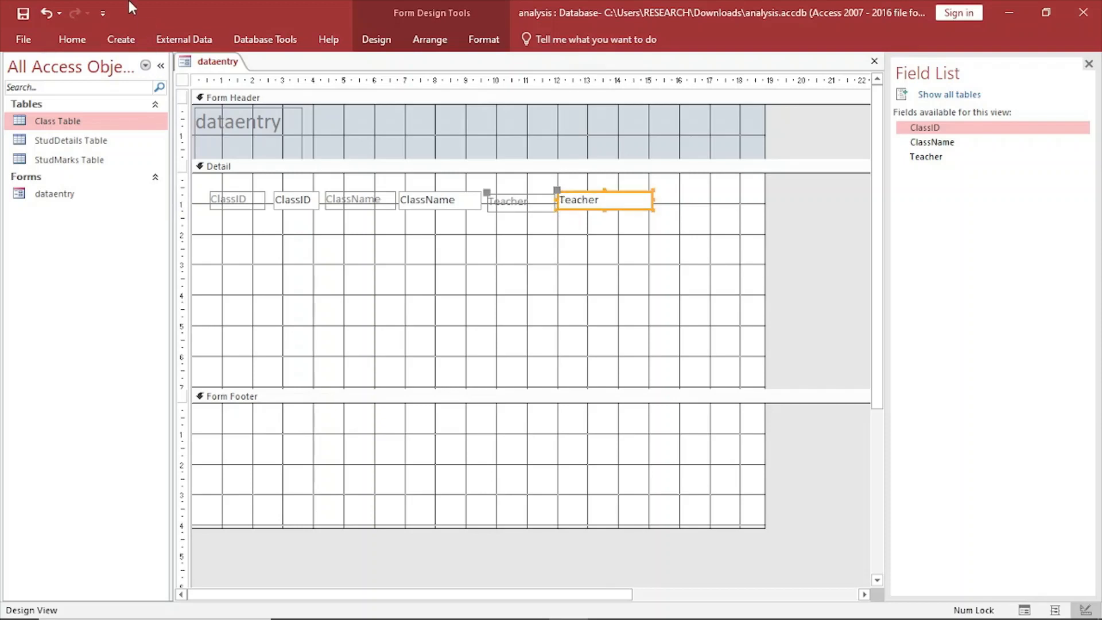
# Preview the dataentry form in Form View, return it to Design View, and check Figure 1 in the exam PDF in Edge.
pyautogui.rightClick(221, 59)
pyautogui.click(250, 131)
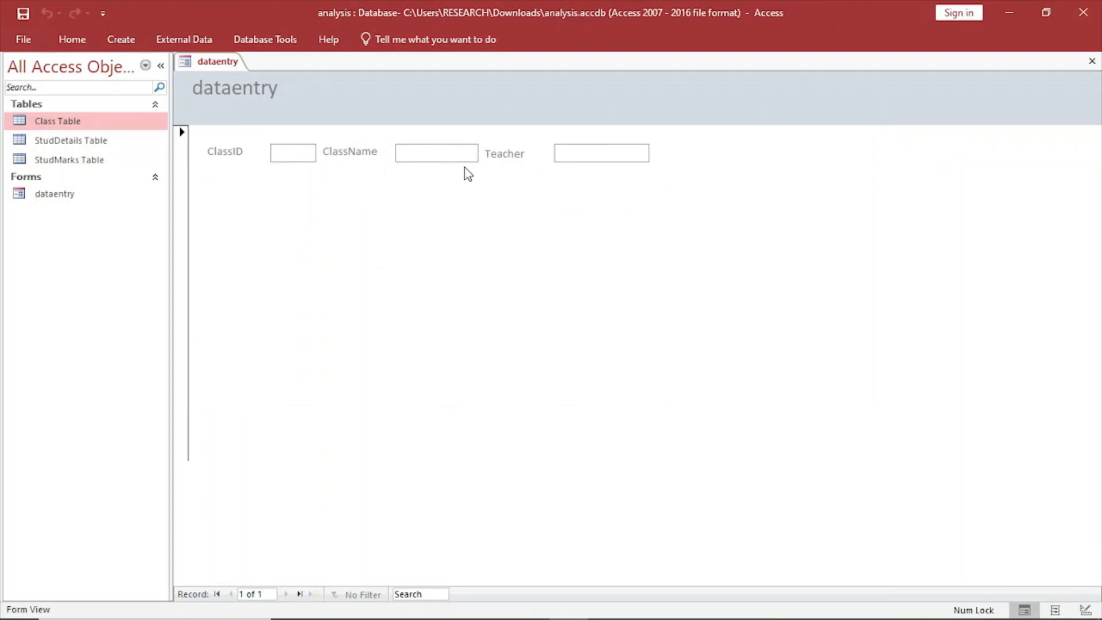
pyautogui.rightClick(210, 65)
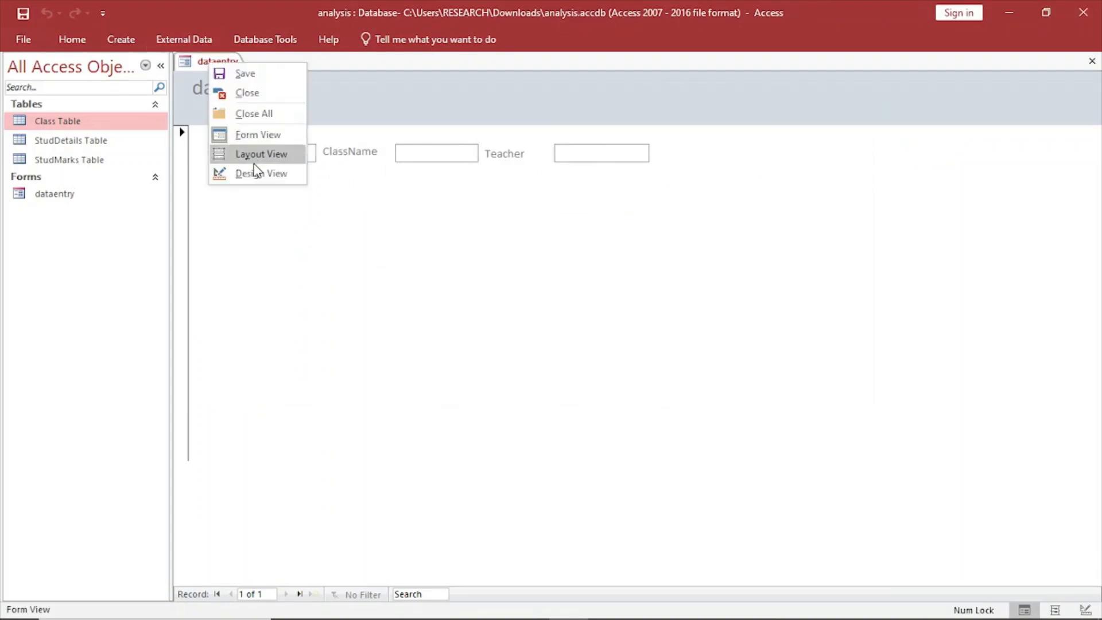
pyautogui.click(256, 174)
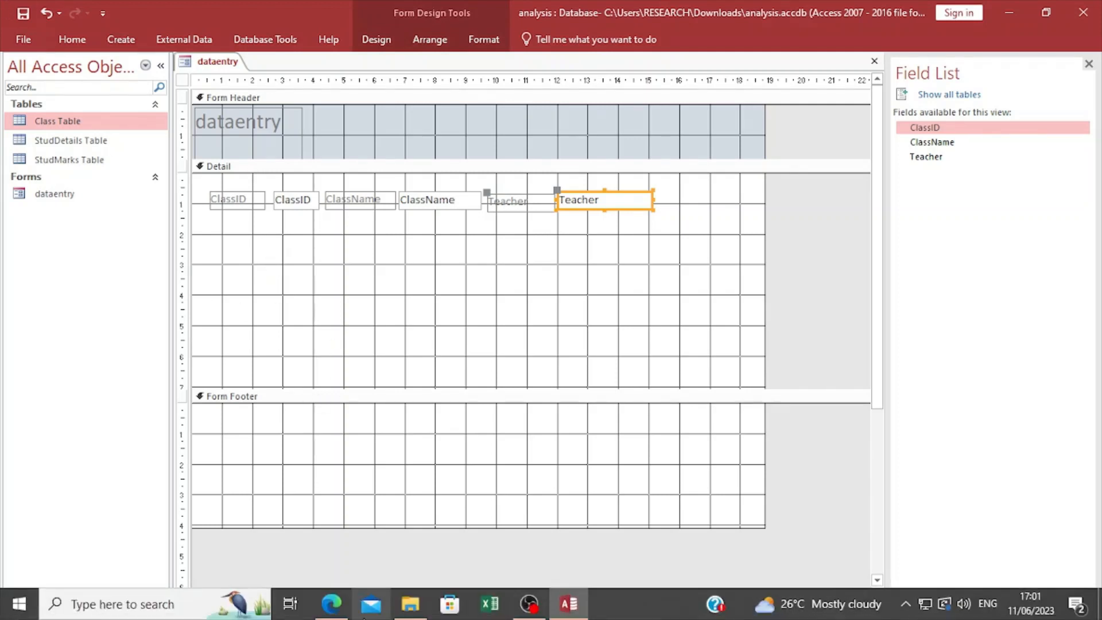
pyautogui.click(331, 611)
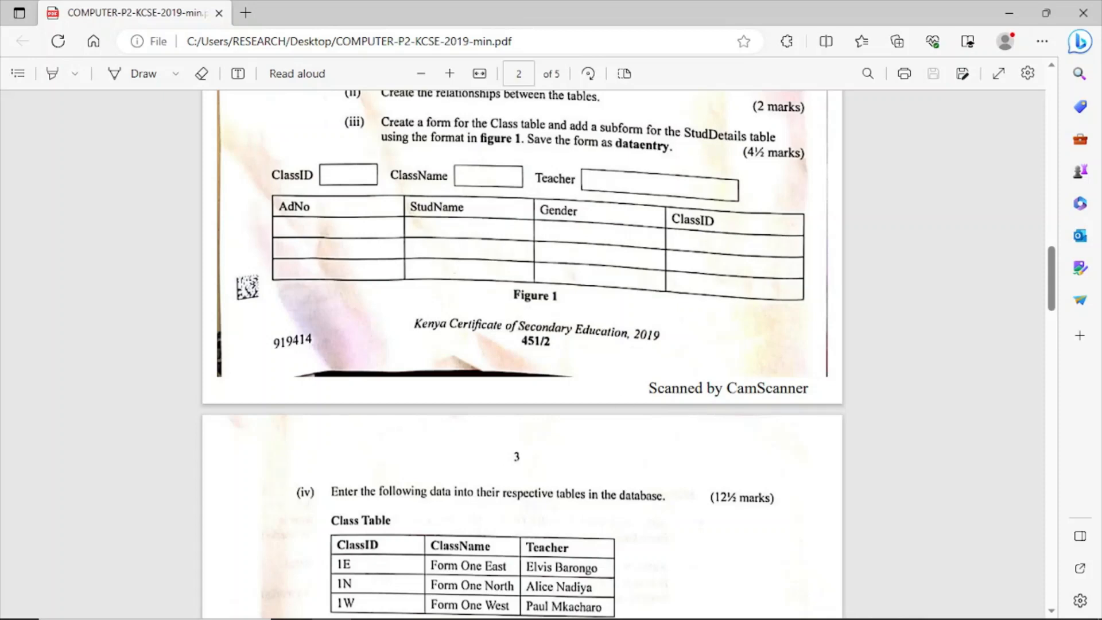
pyautogui.click(568, 608)
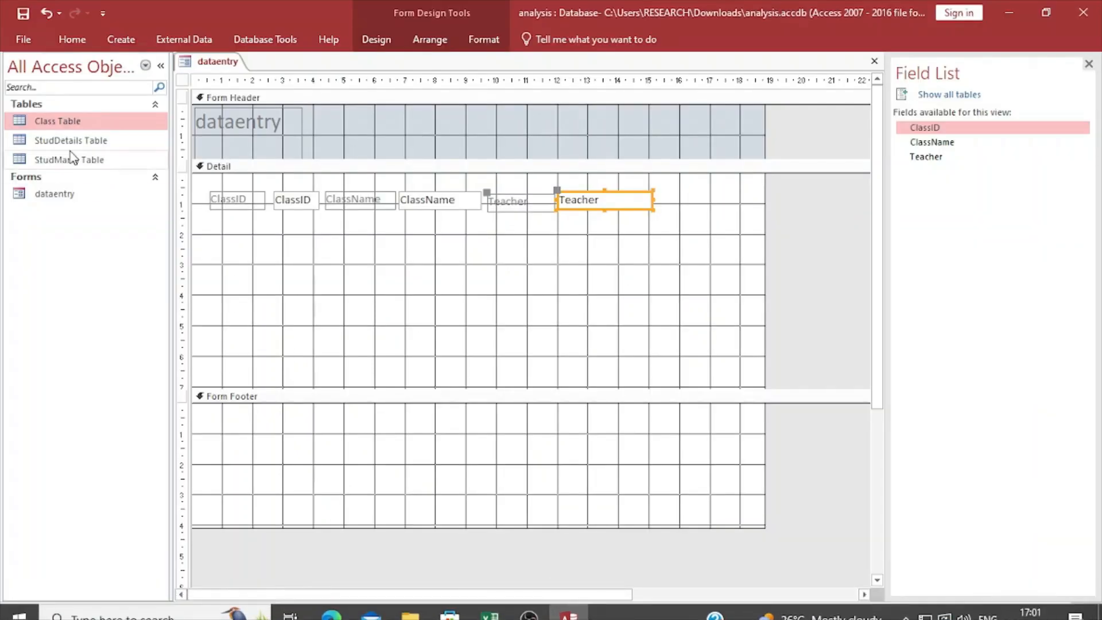
# Add StudDetails Table as a subform below the field row, linked to Class Table by ClassID and named StudDetails subform.
pyautogui.click(55, 142)
pyautogui.moveTo(56, 143); pyautogui.dragTo(239, 249)
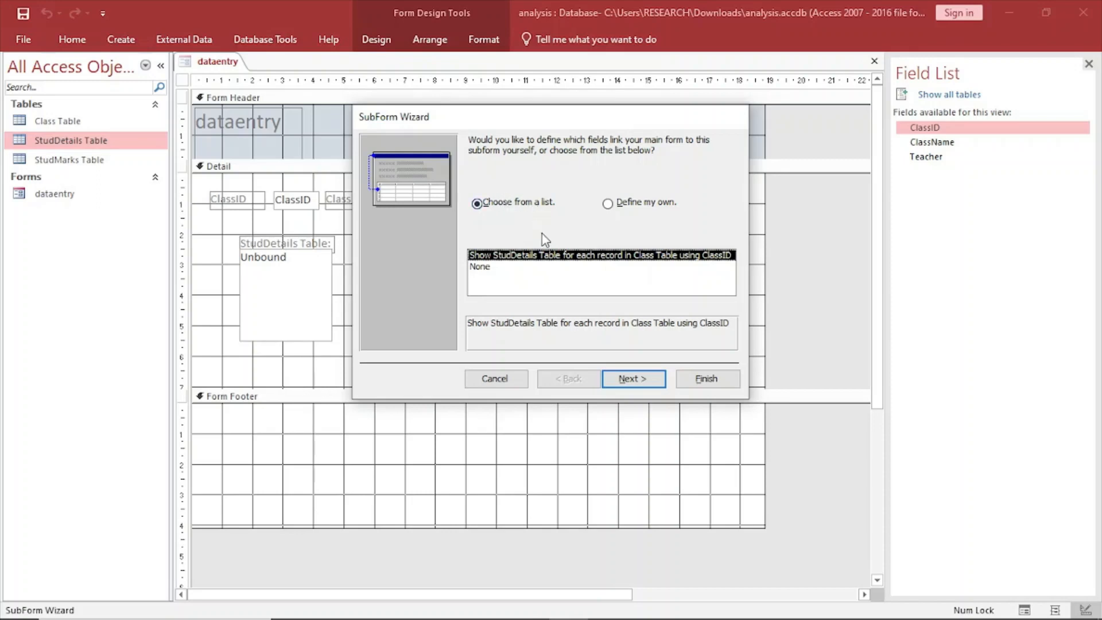
pyautogui.click(642, 385)
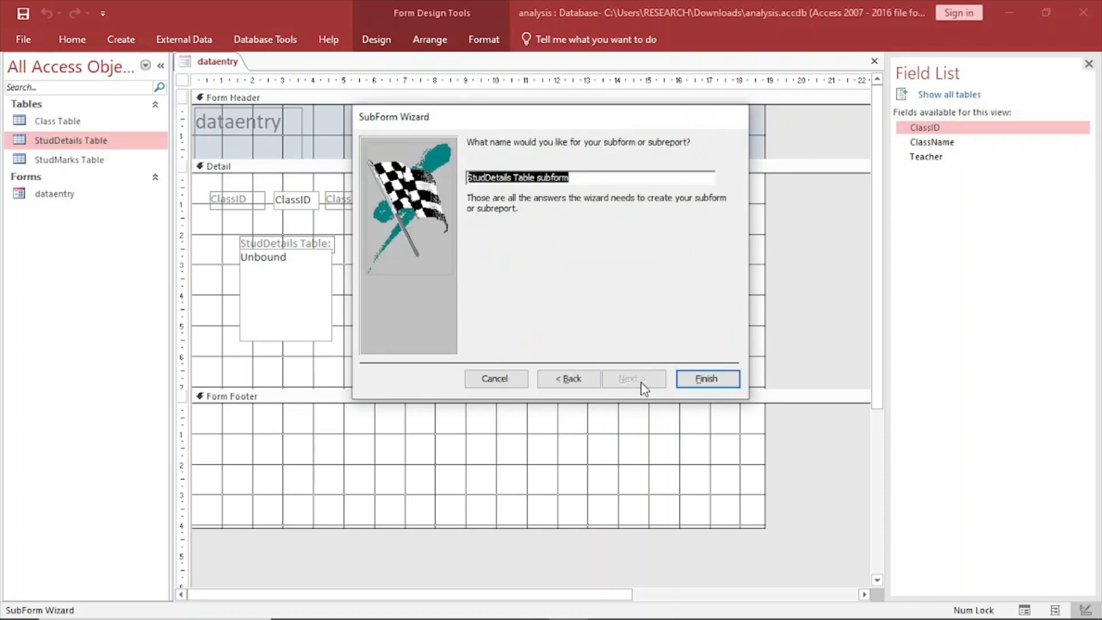
pyautogui.click(538, 178)
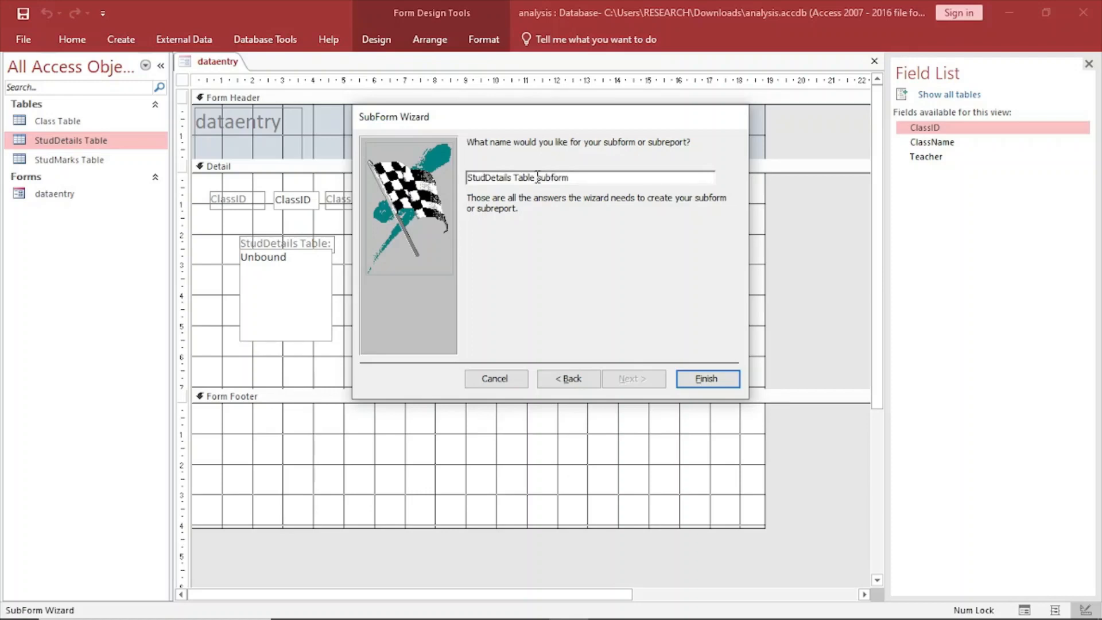
pyautogui.press('BackSpace')
pyautogui.press('BackSpace')
pyautogui.press('BackSpace')
pyautogui.press('BackSpace')
pyautogui.press('BackSpace')
pyautogui.click(707, 379)
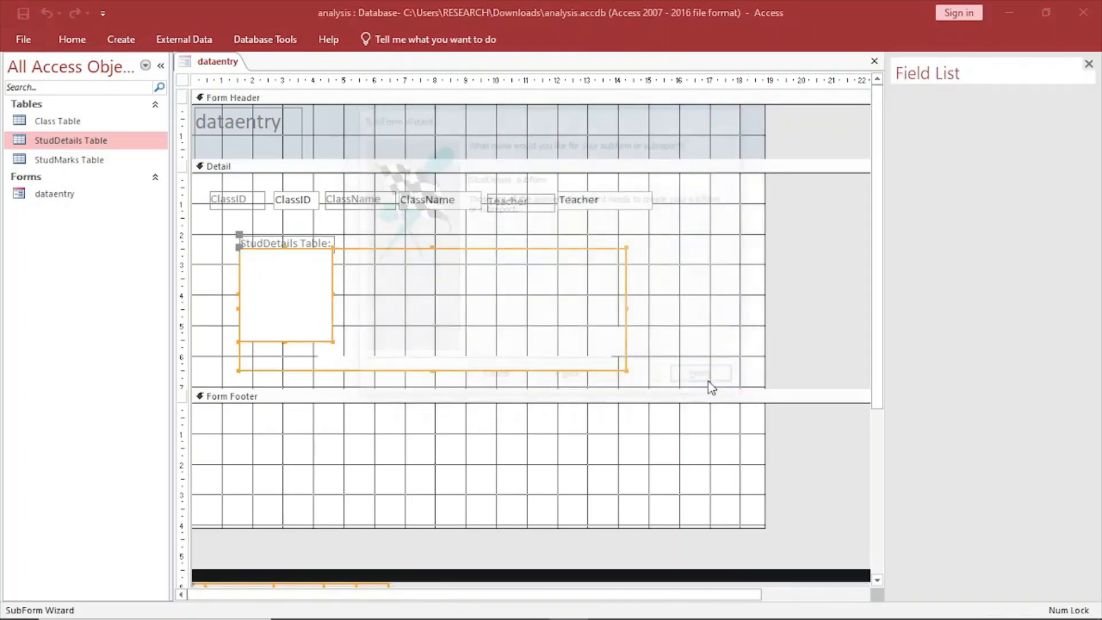
# Preview the dataentry form with its subform in Form View and return to Design View.
pyautogui.rightClick(233, 68)
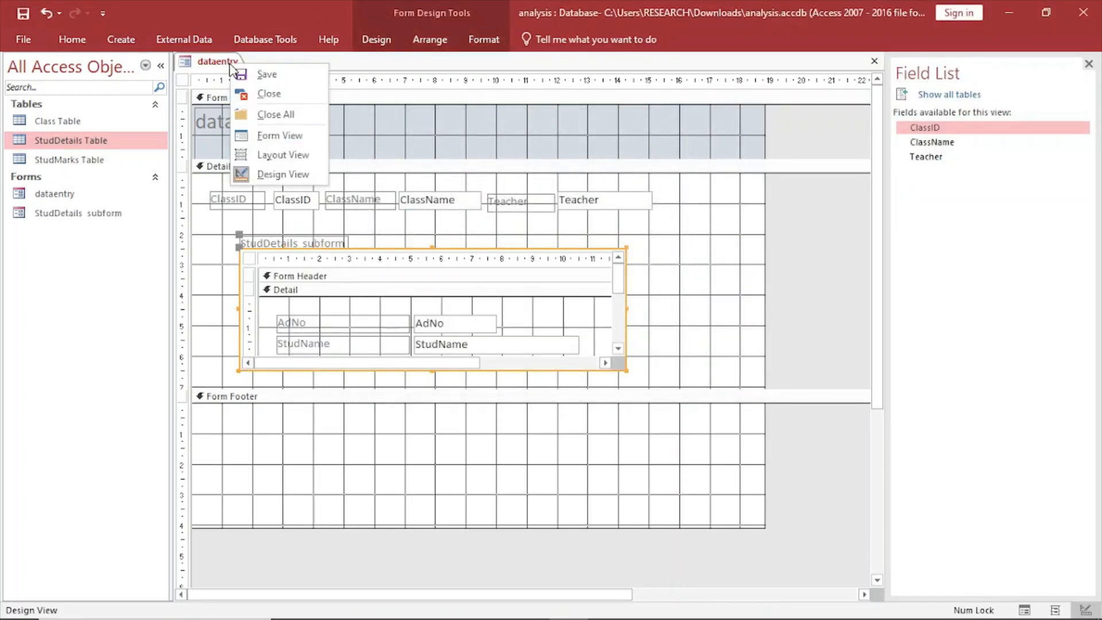
pyautogui.click(273, 137)
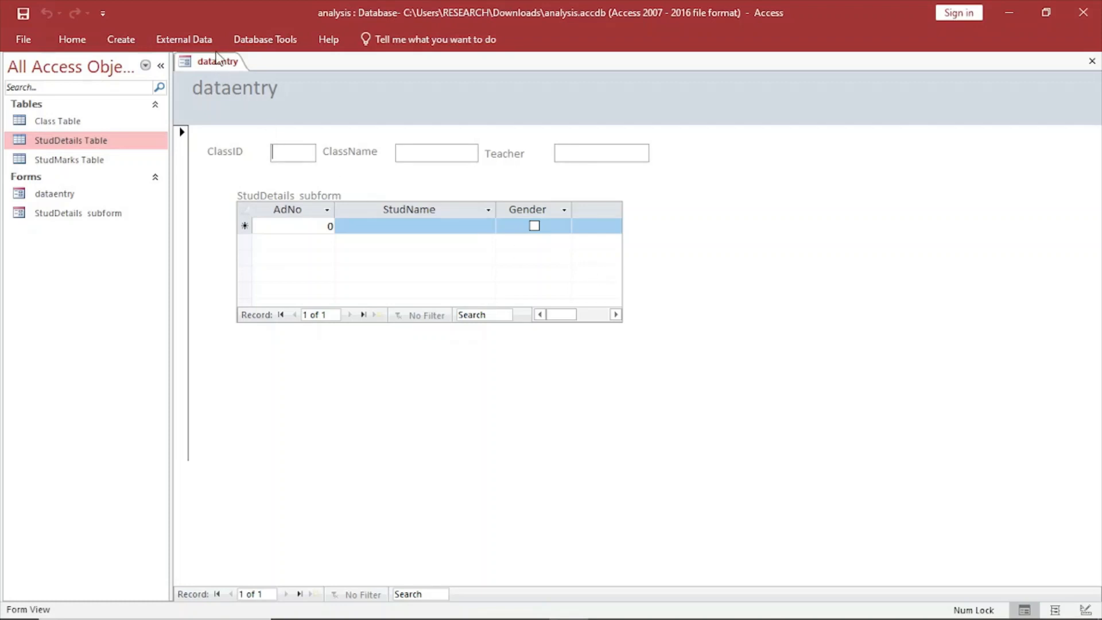
pyautogui.rightClick(216, 51)
pyautogui.rightClick(212, 61)
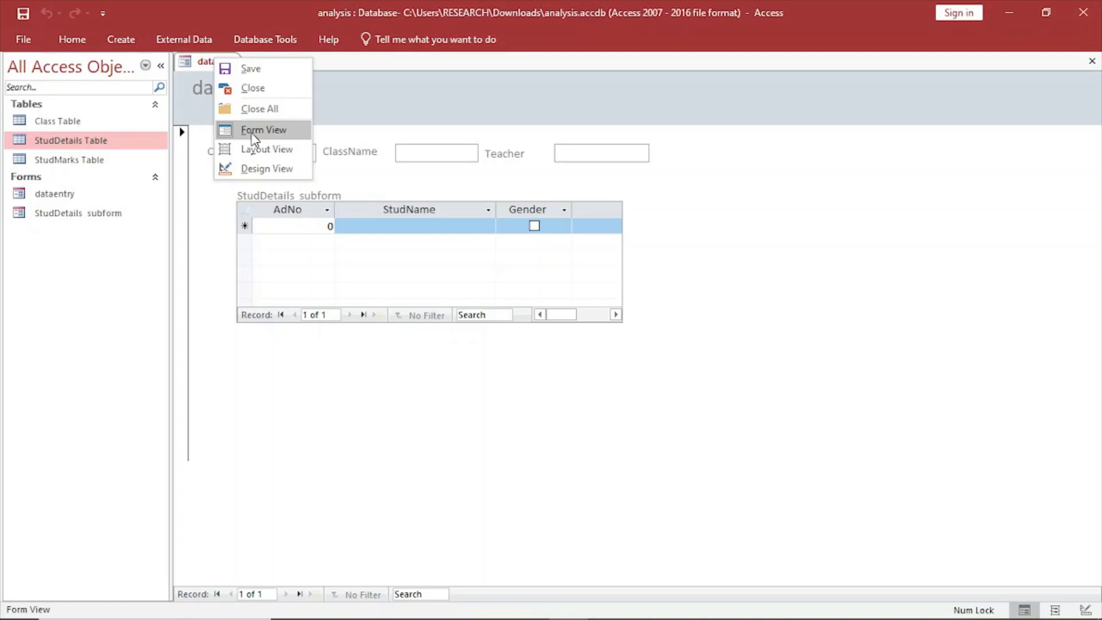
pyautogui.click(255, 168)
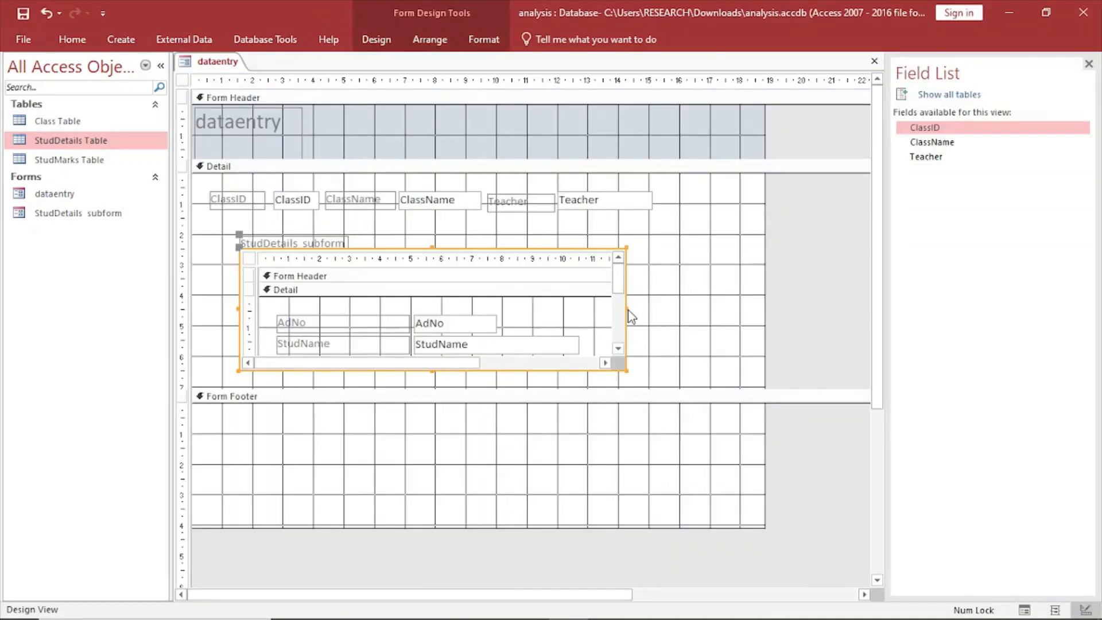
# Enlarge the Detail section to about 9 cm high and the subform to about 14.9 by 5.6 cm, and preview the form.
pyautogui.moveTo(625, 307); pyautogui.dragTo(689, 307)
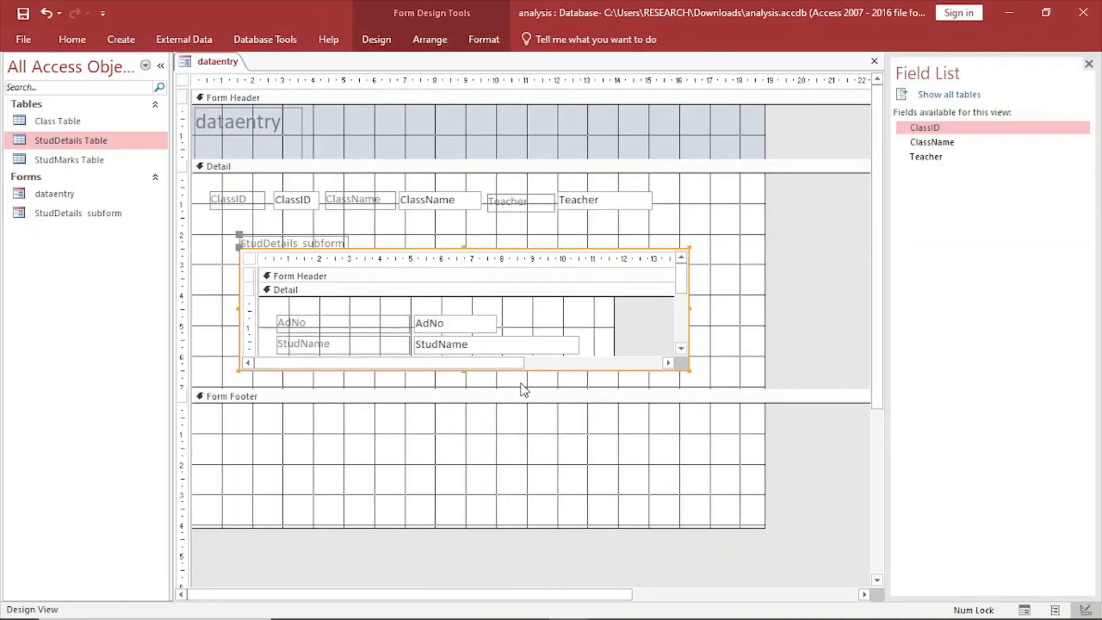
pyautogui.moveTo(428, 385); pyautogui.dragTo(426, 443)
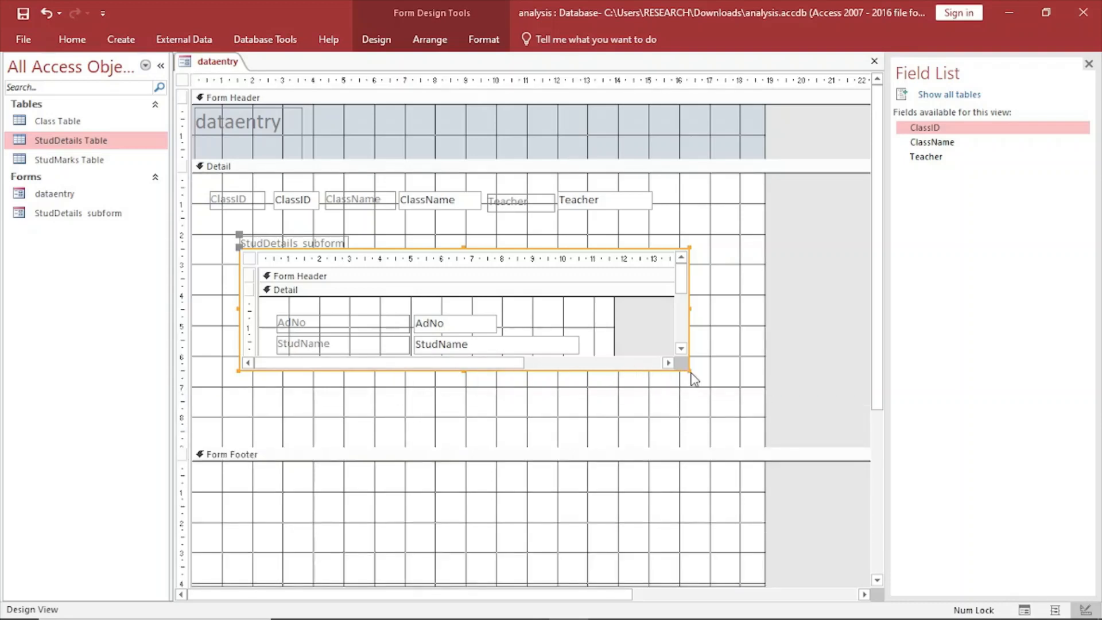
pyautogui.moveTo(687, 369); pyautogui.dragTo(692, 421)
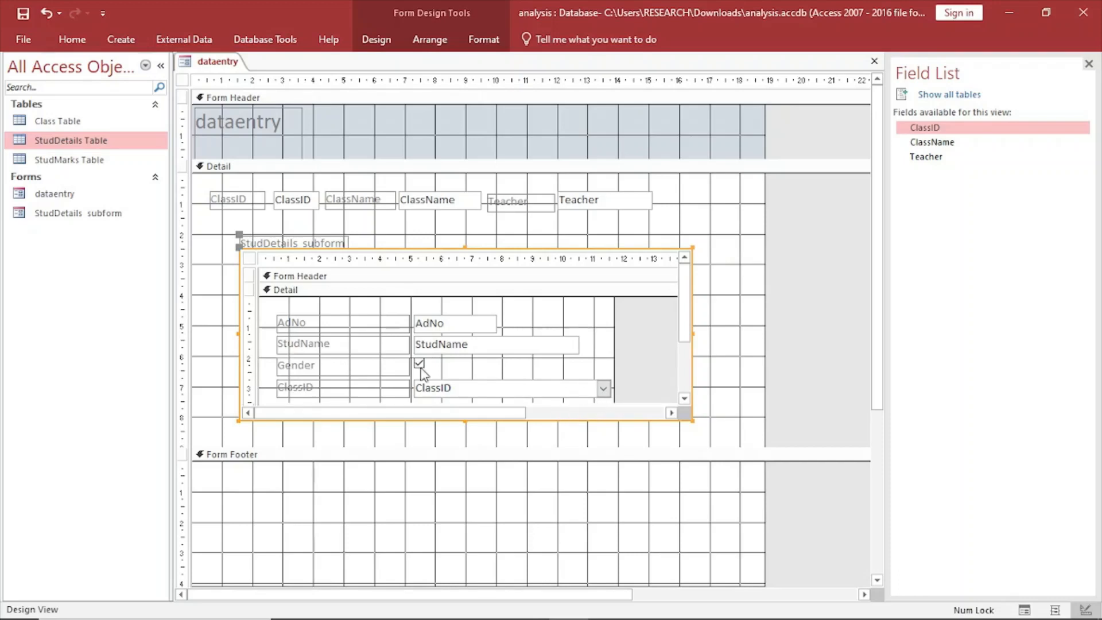
pyautogui.rightClick(195, 68)
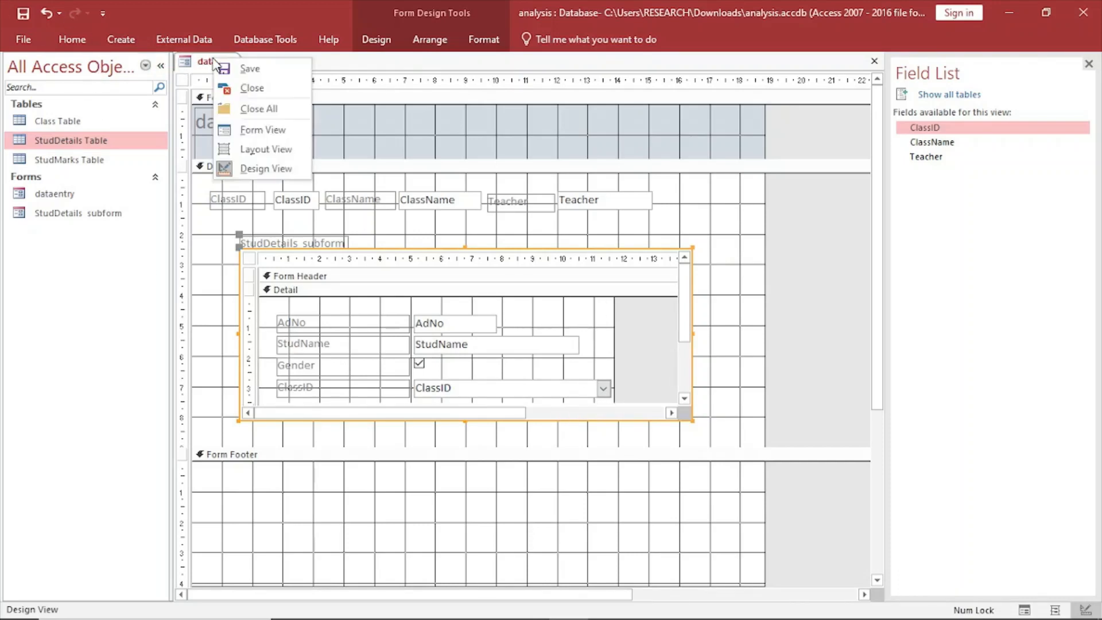
pyautogui.click(259, 130)
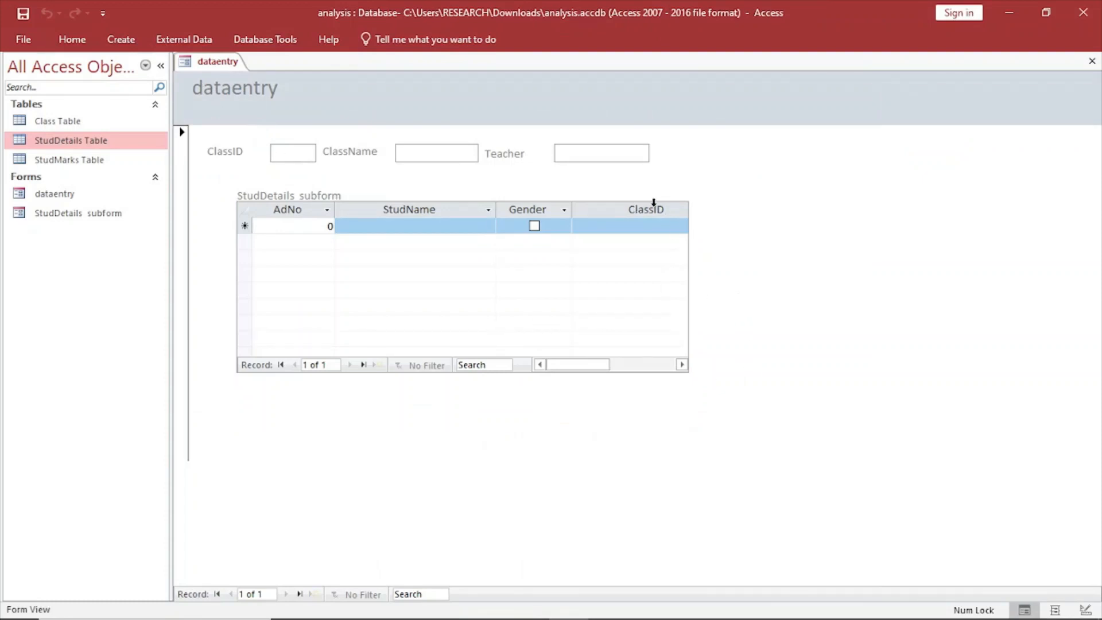
# Return to Design View and extend the subform downward and leftward to about 15.2 cm wide and 5.9 cm high.
pyautogui.rightClick(233, 65)
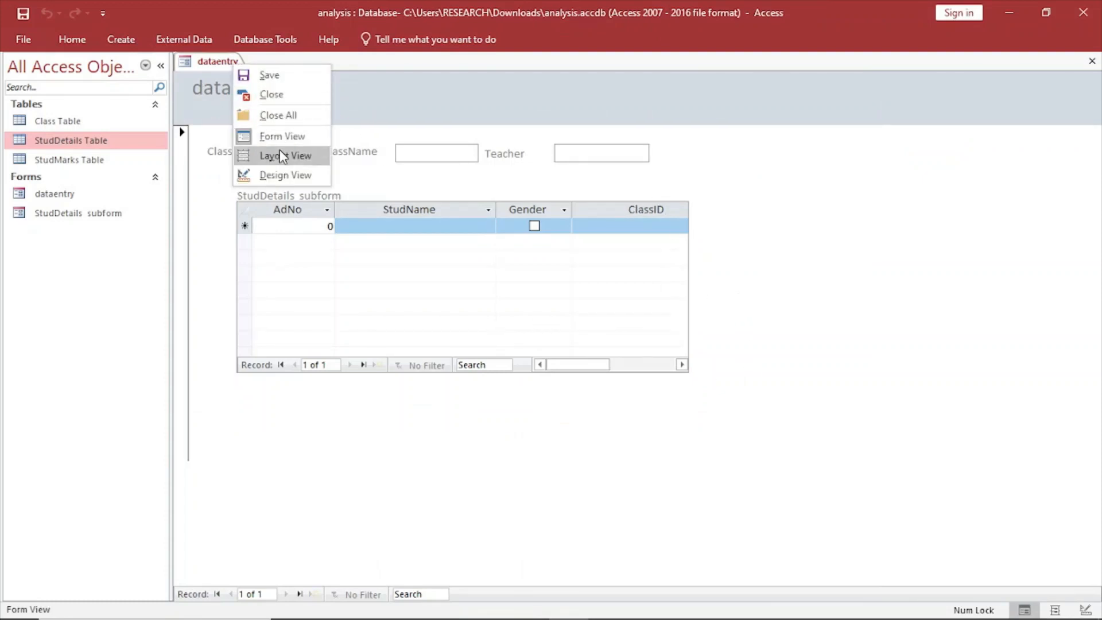
pyautogui.click(285, 175)
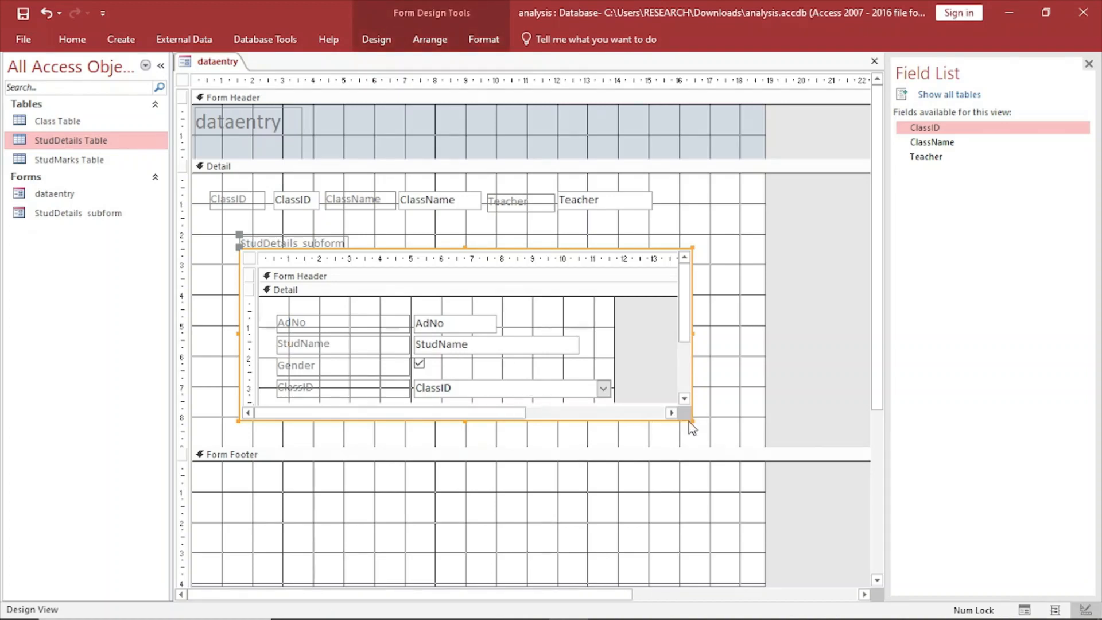
pyautogui.moveTo(692, 420); pyautogui.dragTo(690, 430)
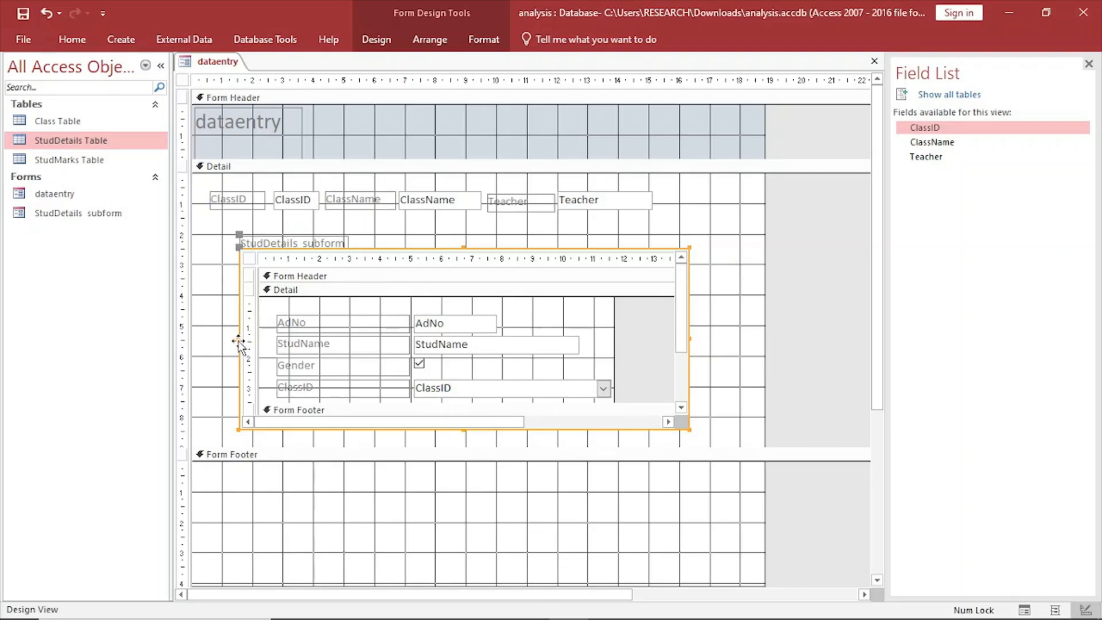
pyautogui.moveTo(237, 339); pyautogui.dragTo(225, 337)
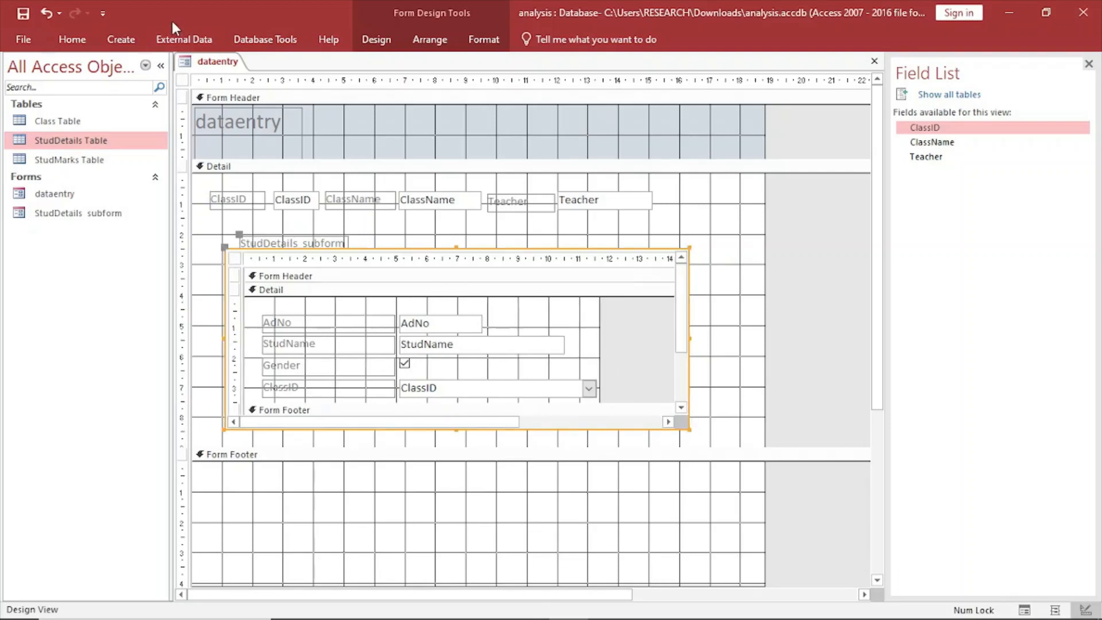
# Preview the resized subform in Form View and compare the layout with Figure 1 in the exam PDF in Edge.
pyautogui.rightClick(214, 61)
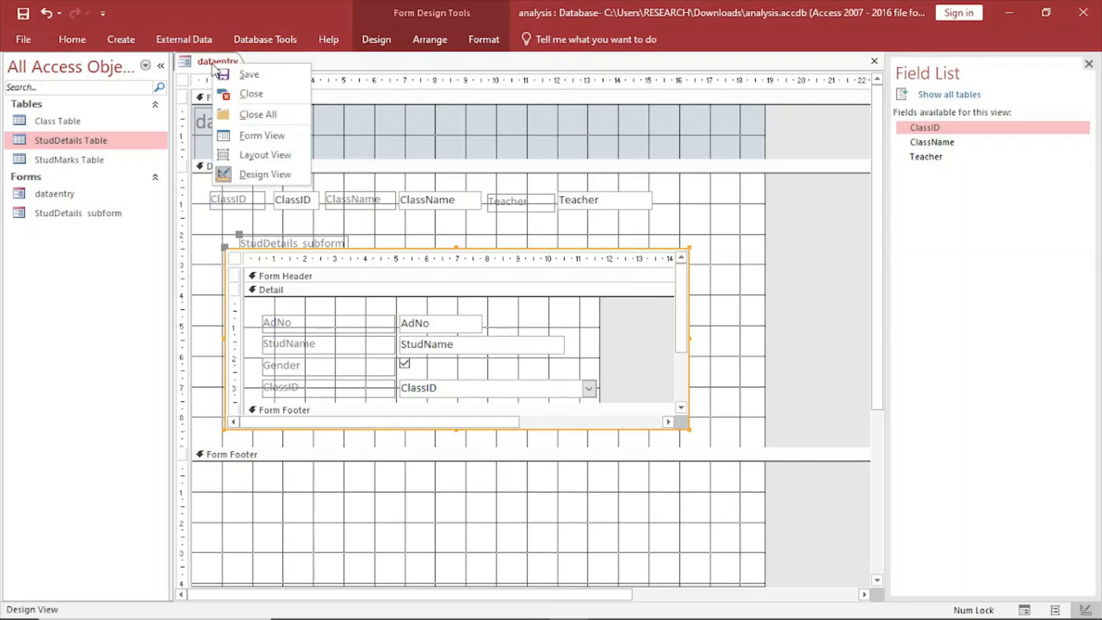
pyautogui.click(256, 136)
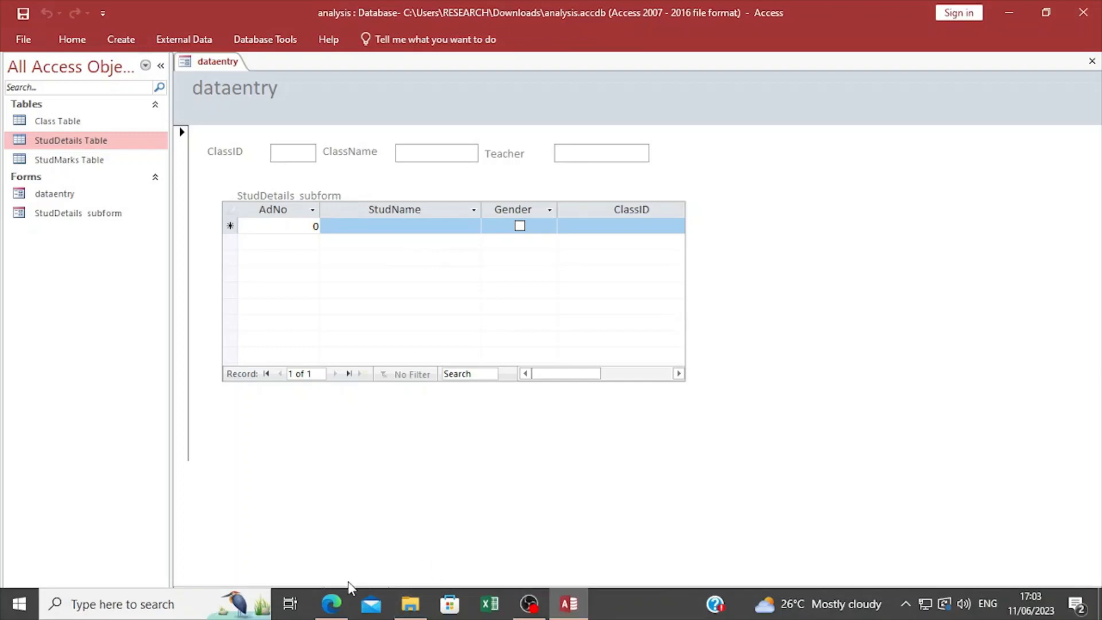
pyautogui.click(332, 607)
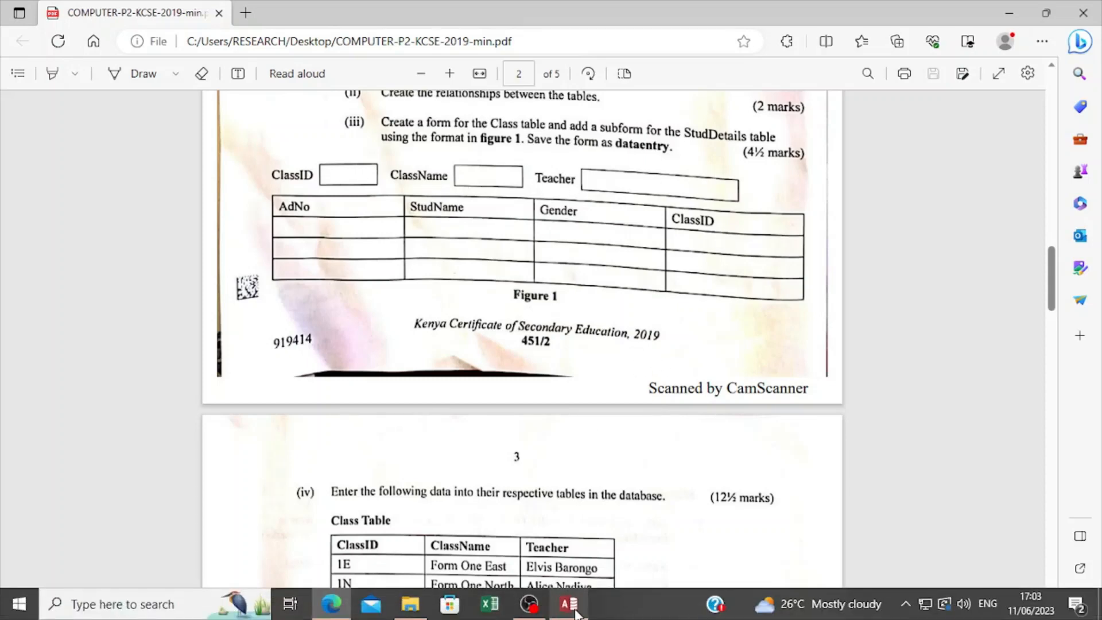
pyautogui.click(569, 613)
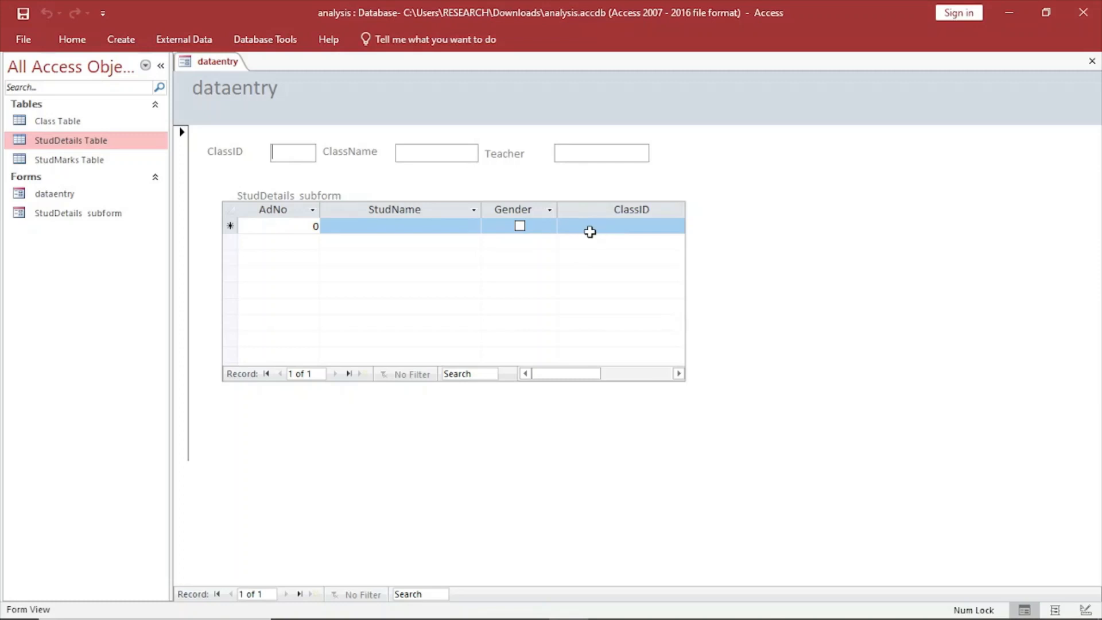
# Save the dataentry form and leave it open in Form View.
pyautogui.rightClick(217, 62)
pyautogui.click(245, 73)
pyautogui.rightClick(207, 57)
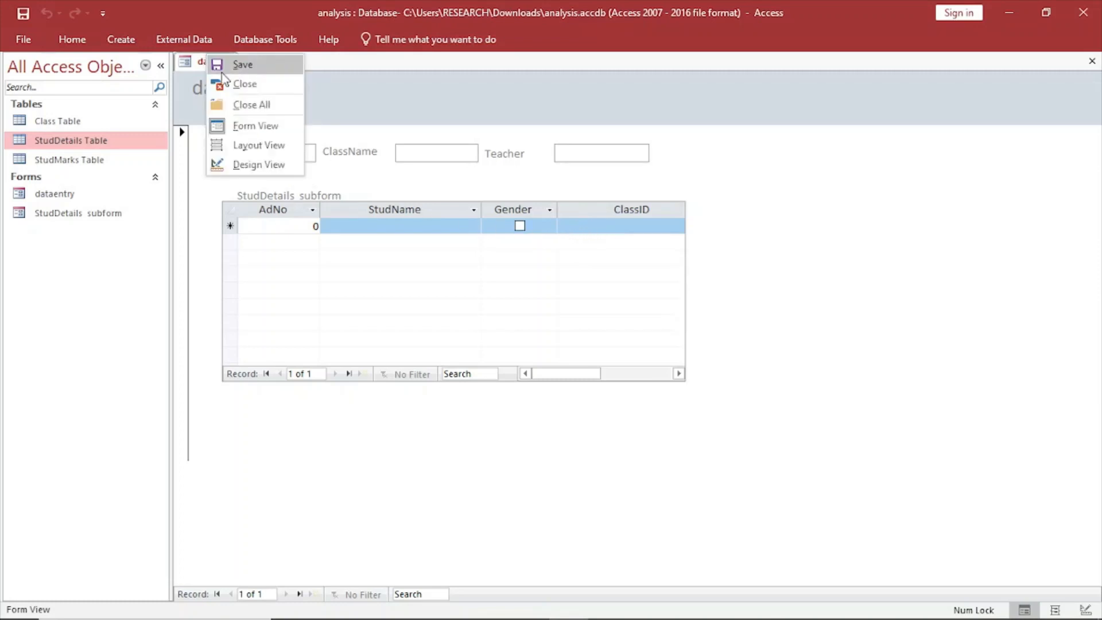
pyautogui.click(532, 322)
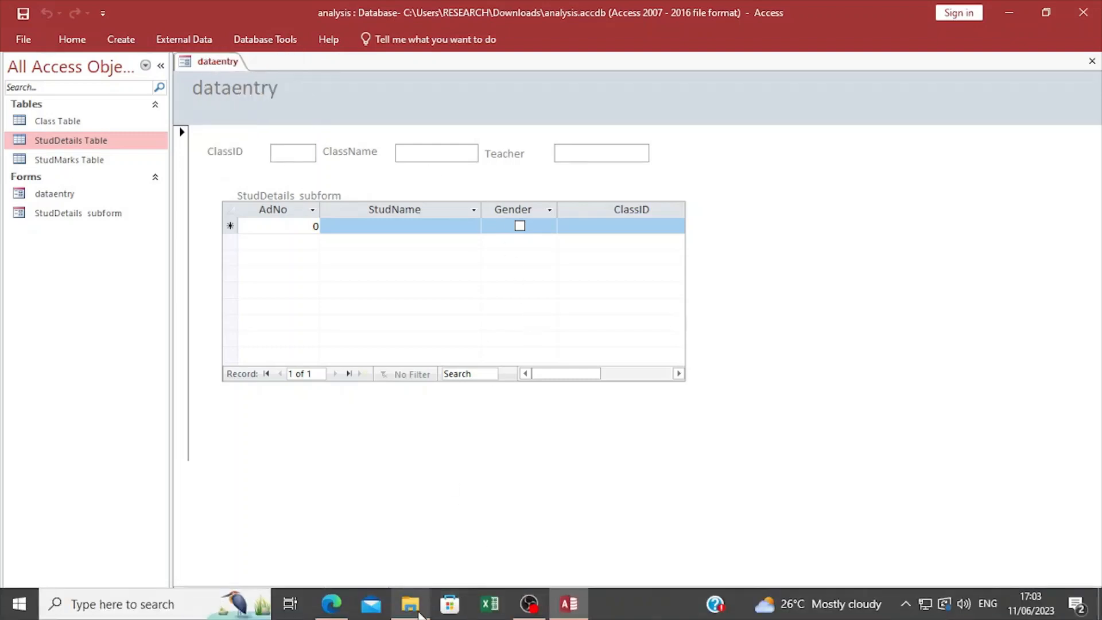
# Switch to the exam PDF in Edge and review Figure 1 and the table data given in part (iv).
pyautogui.click(331, 604)
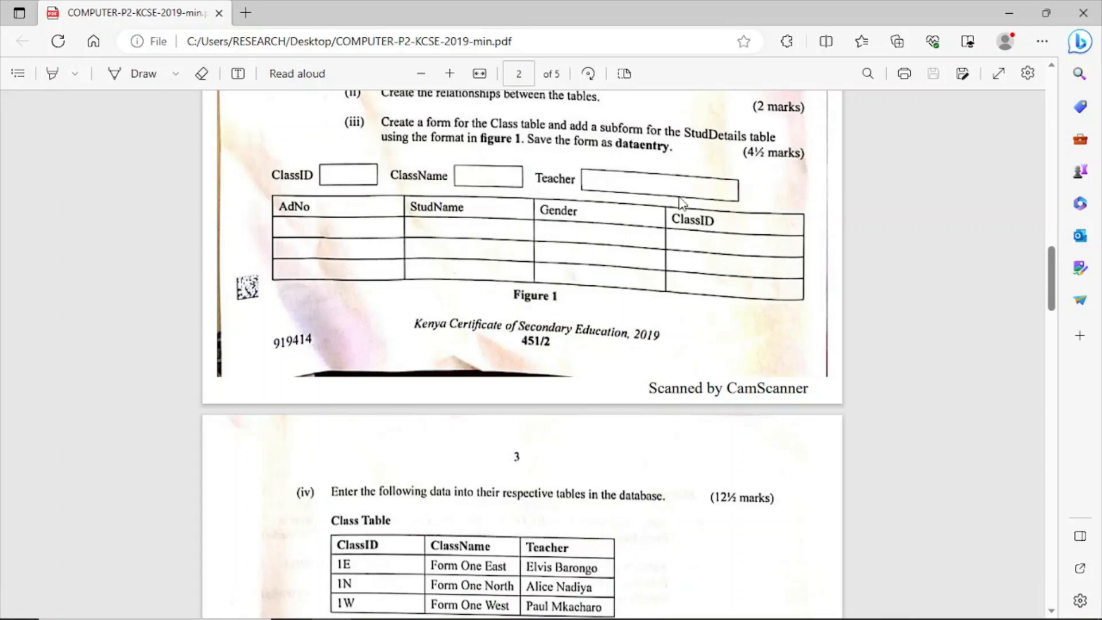
pyautogui.scroll(-6, 583, 244)
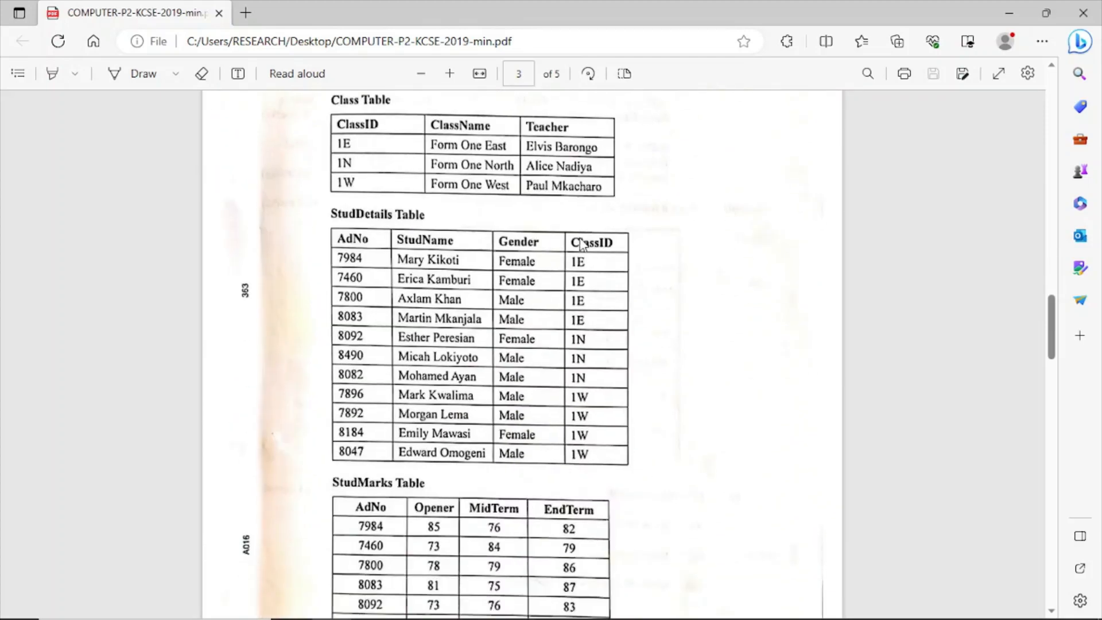
pyautogui.scroll(8, 582, 244)
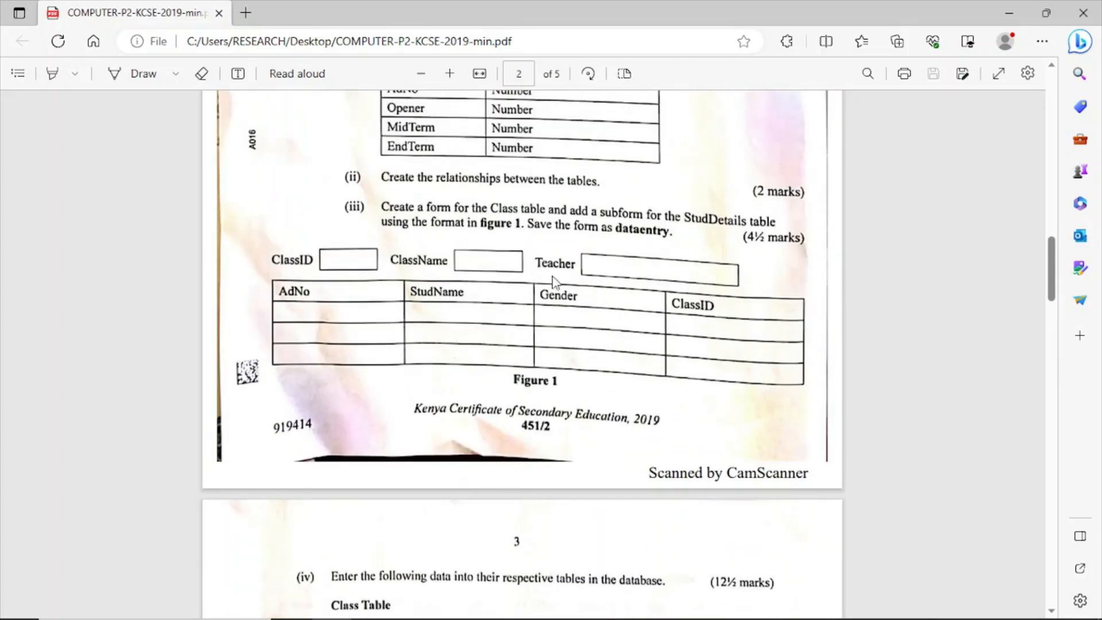
pyautogui.scroll(-1, 576, 284)
pyautogui.scroll(-7, 576, 284)
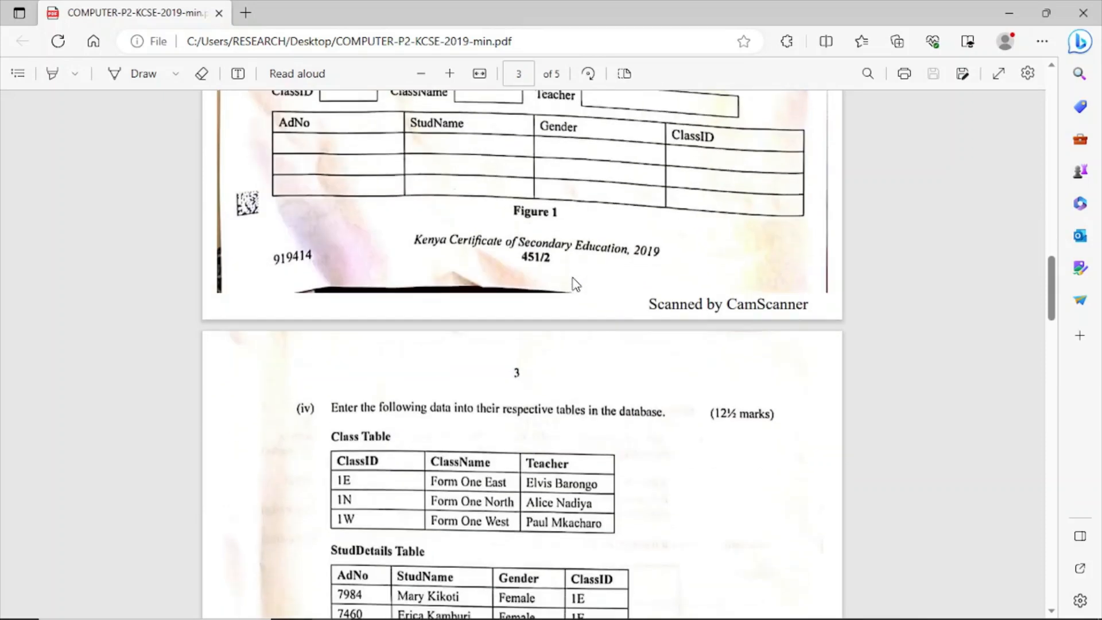
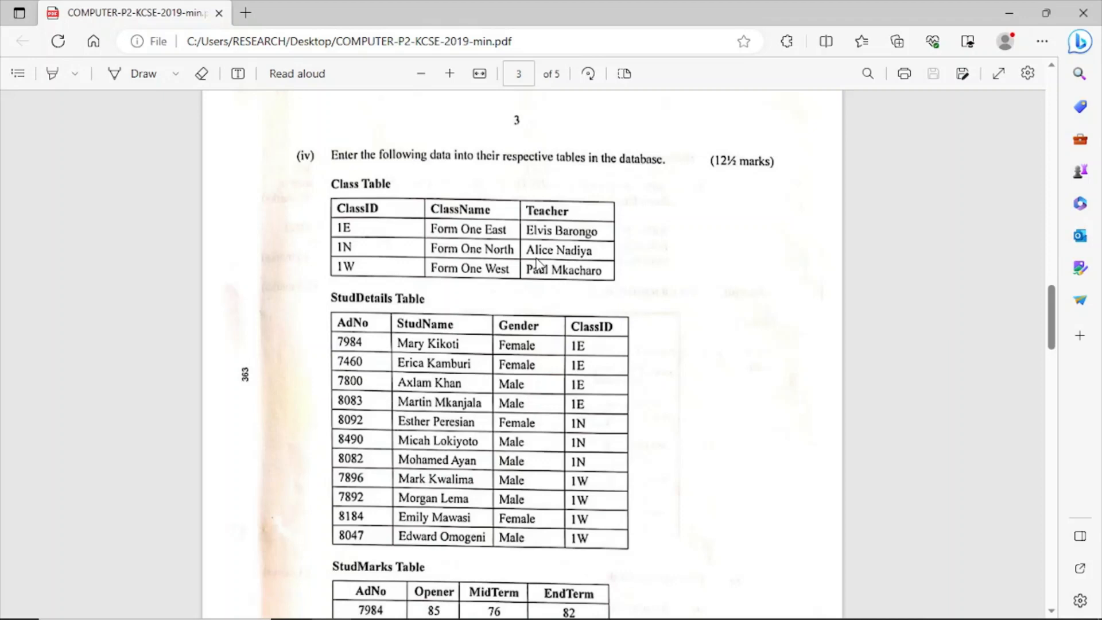
# Switch to Access, open Class Table and enter 1E as the ClassID of the first record.
pyautogui.click(568, 611)
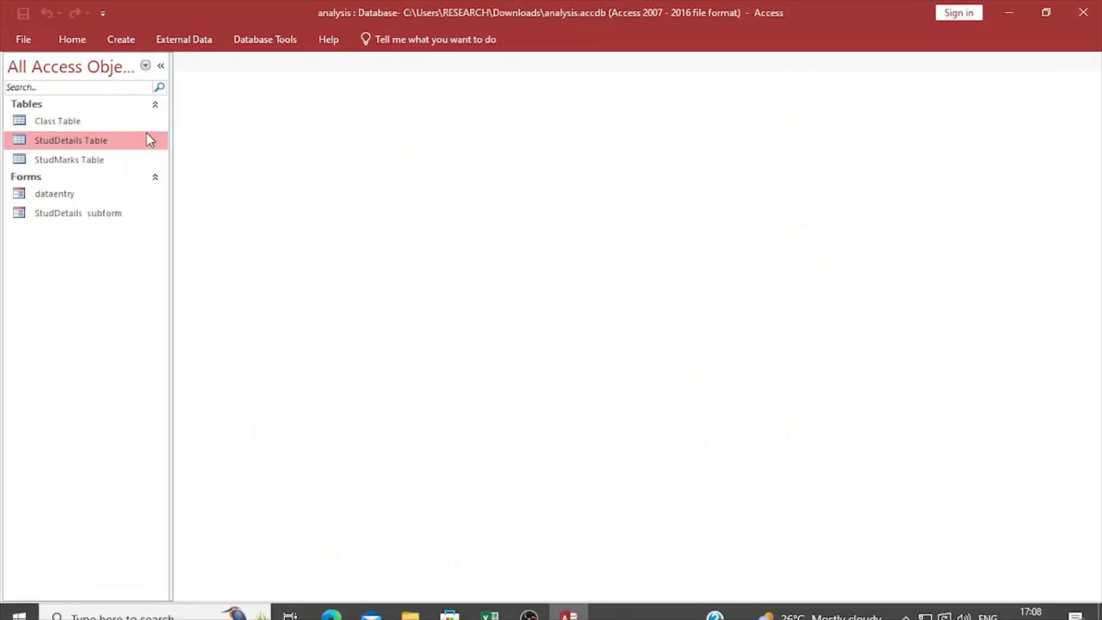
pyautogui.doubleClick(74, 121)
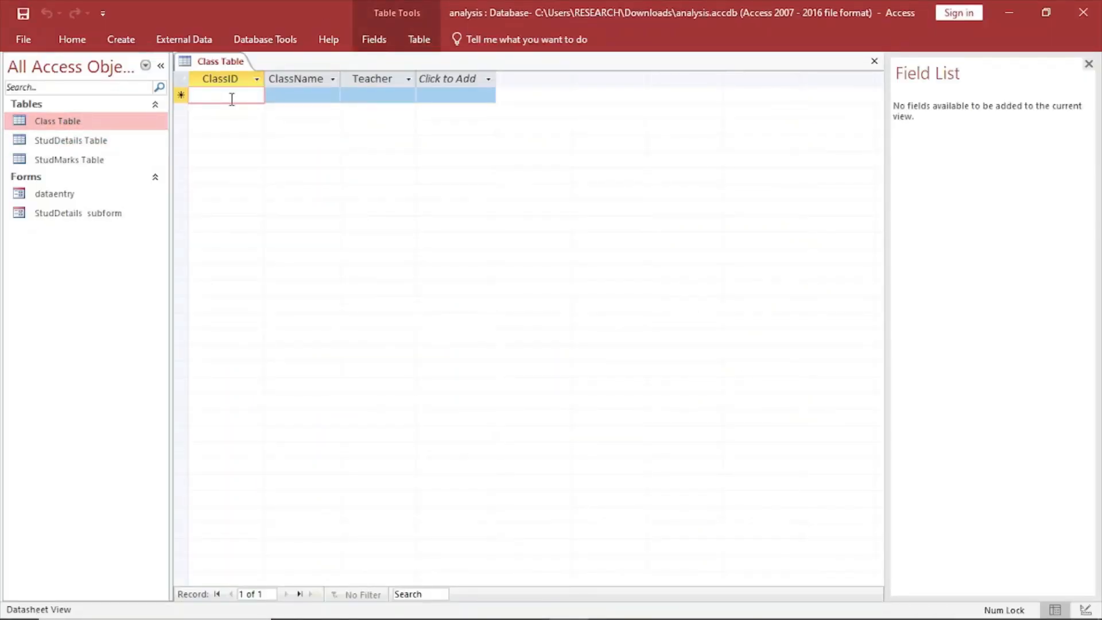
pyautogui.write('1')
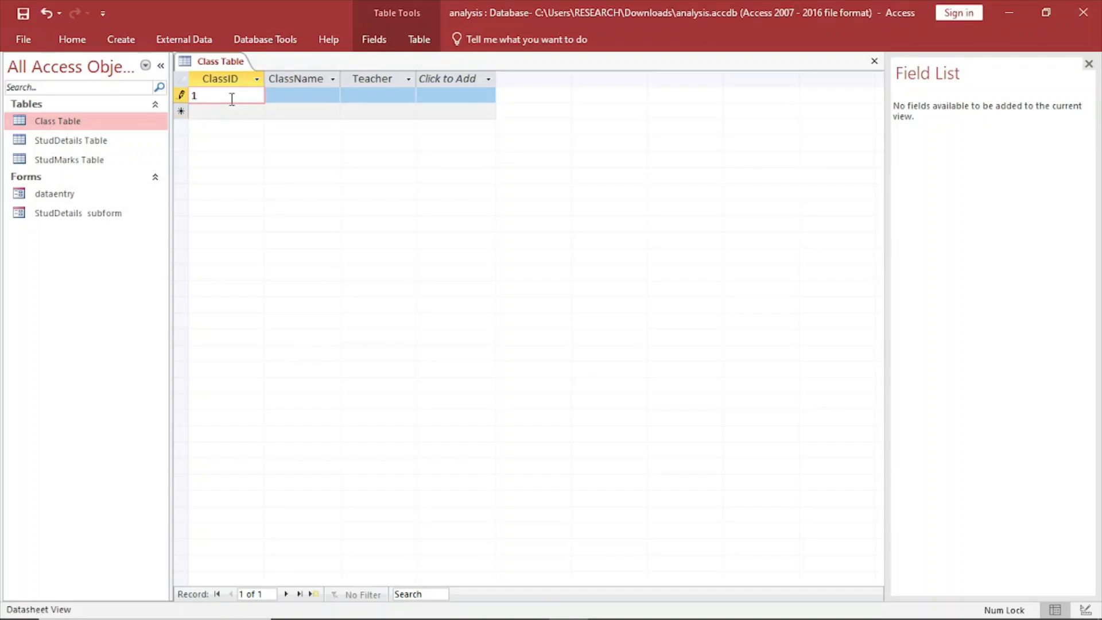
pyautogui.press('capslock')
pyautogui.write('E')
# Enter Form One East as the ClassName of the 1E record.
pyautogui.click(303, 94)
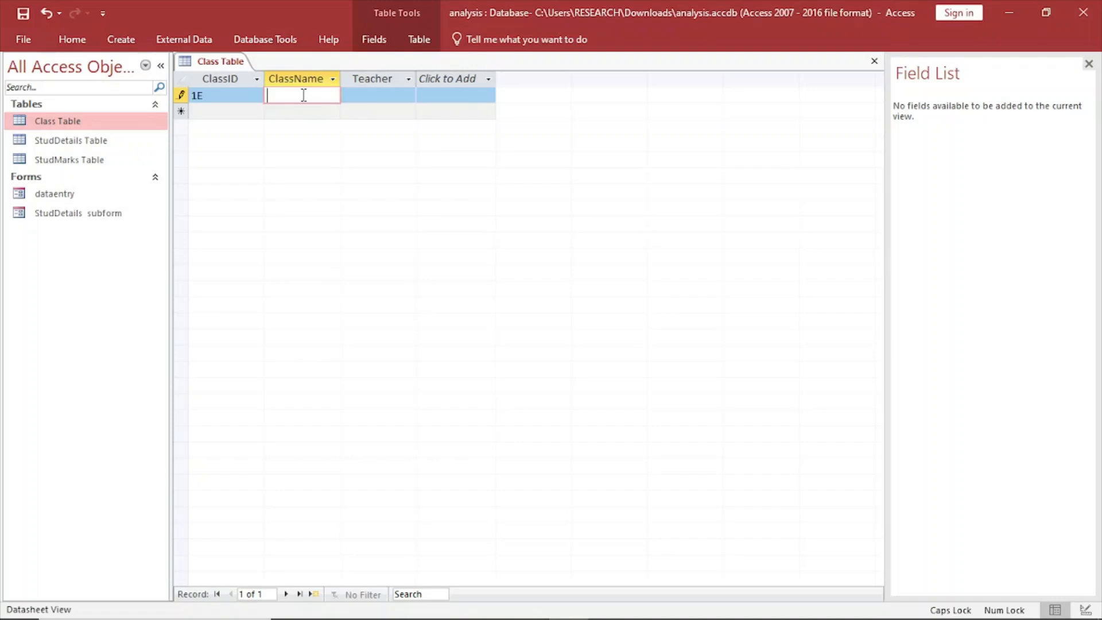
pyautogui.press('capslock')
pyautogui.press('capslock')
pyautogui.write('F')
pyautogui.press('capslock')
pyautogui.write('orm')
pyautogui.press('capslock')
pyautogui.write('O')
pyautogui.press('capslock')
pyautogui.write('e')
pyautogui.press('BackSpace')
pyautogui.write('ne')
pyautogui.press('capslock')
pyautogui.write('E')
# Fill in the teacher's full name for the 1E record.
pyautogui.press('capslock')
pyautogui.write('ast')
pyautogui.click(372, 92)
pyautogui.press('capslock')
pyautogui.write('E')
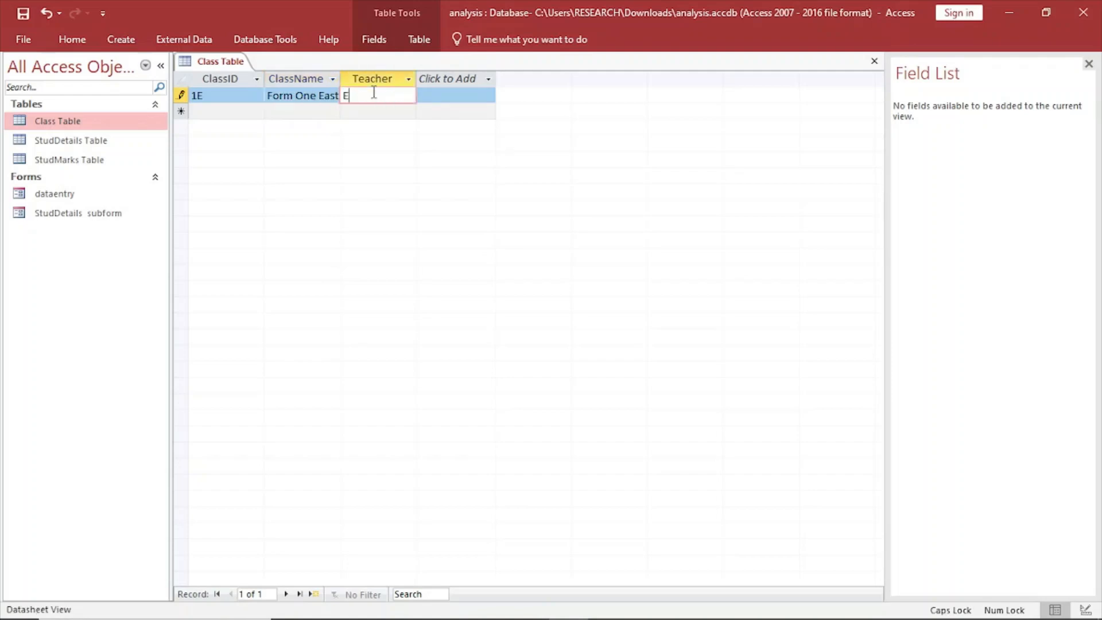
pyautogui.press('capslock')
pyautogui.write('lvis')
pyautogui.press('capslock')
pyautogui.write('B')
pyautogui.press('capslock')
pyautogui.write('arongo')
# Add a second record to Class Table with ClassID 1N.
pyautogui.click(206, 109)
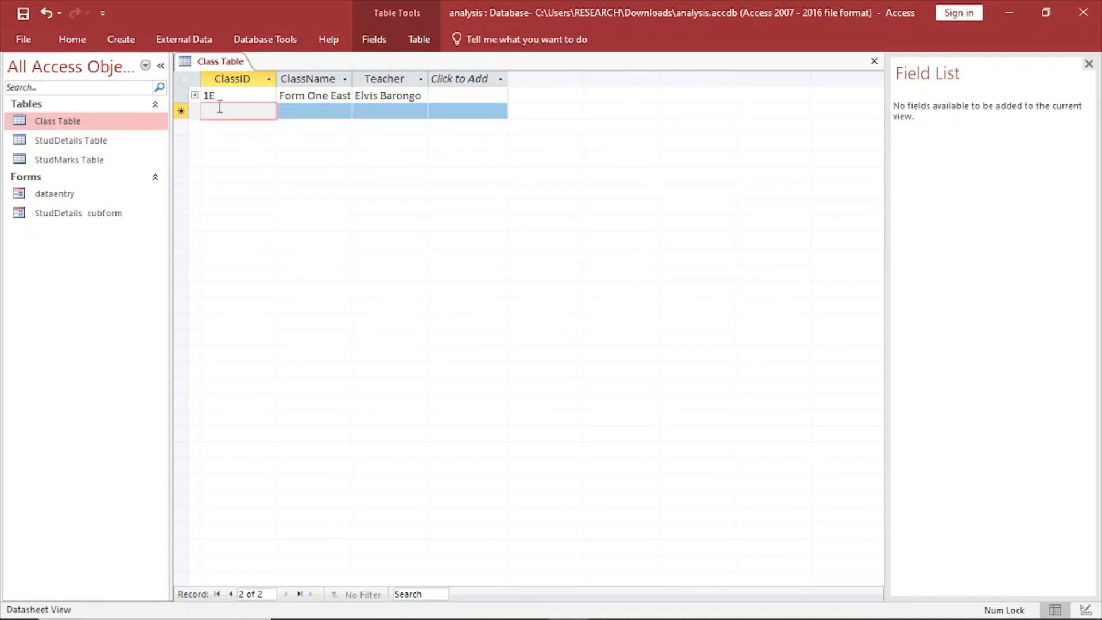
pyautogui.write('1n')
pyautogui.press('BackSpace')
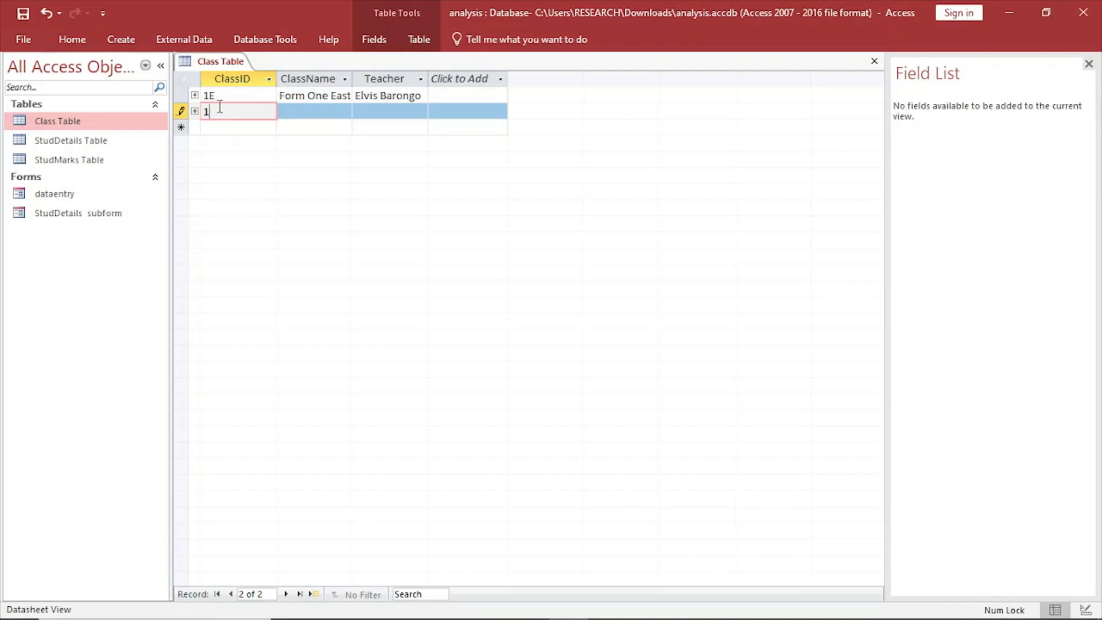
pyautogui.press('capslock')
pyautogui.write('N')
pyautogui.press('capslock')
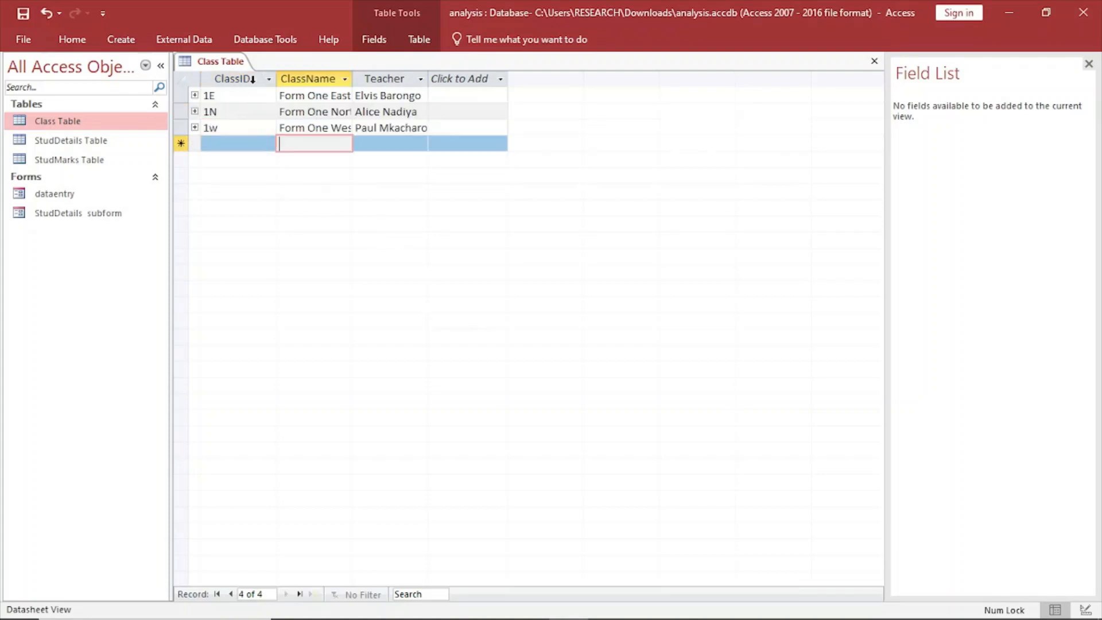
pyautogui.click(317, 102)
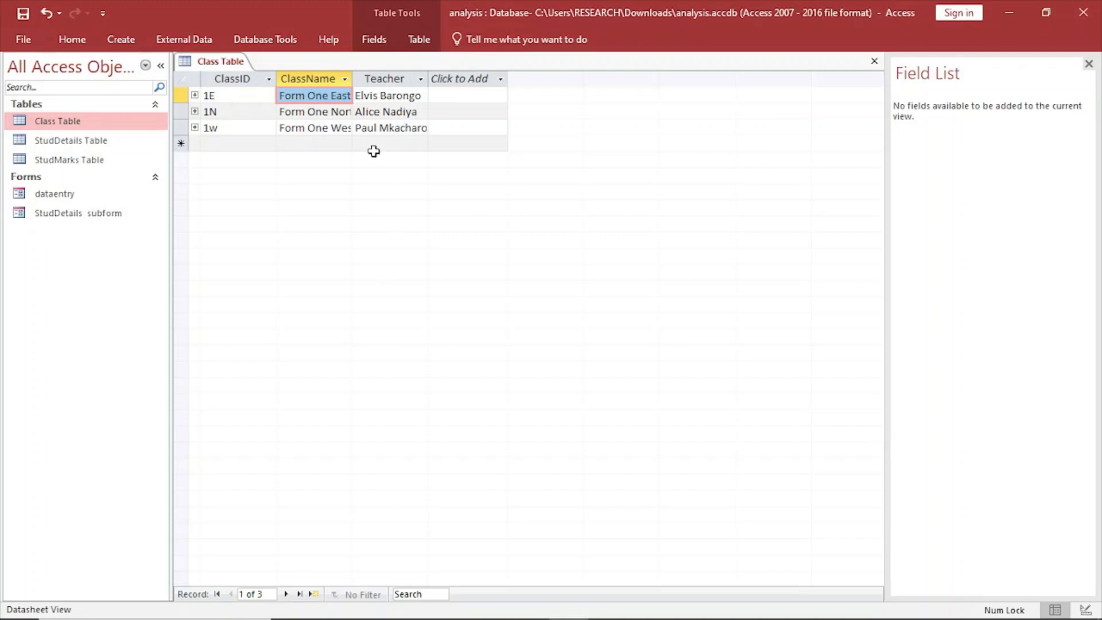
# Check the exam PDF in Edge, then open StudDetails Table in Access and enter the first student's admission number.
pyautogui.click(339, 604)
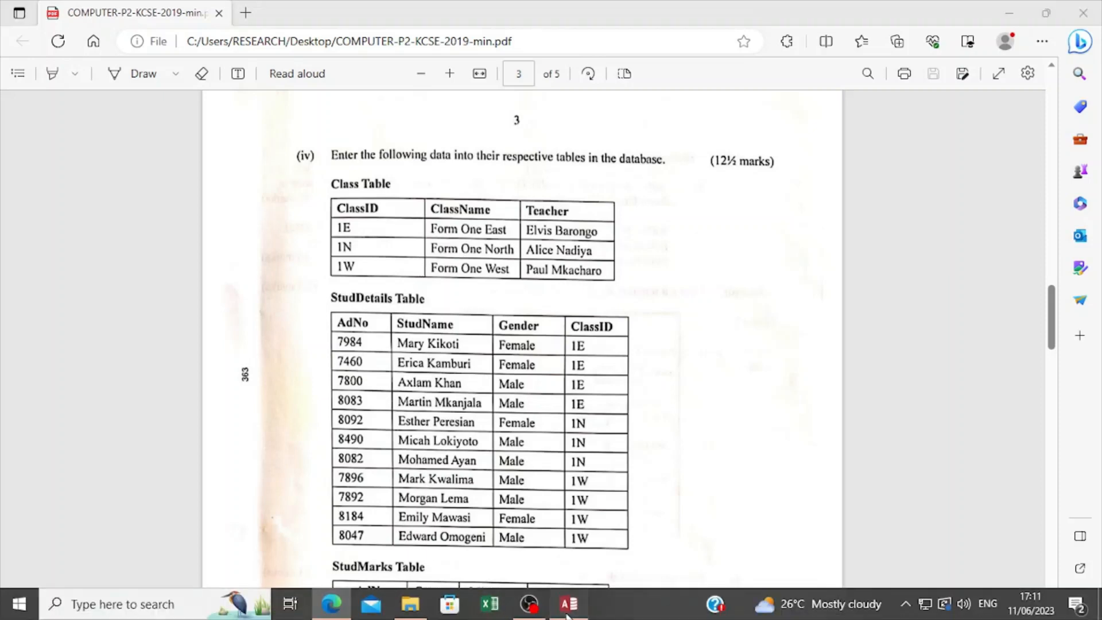
pyautogui.click(568, 604)
pyautogui.doubleClick(81, 141)
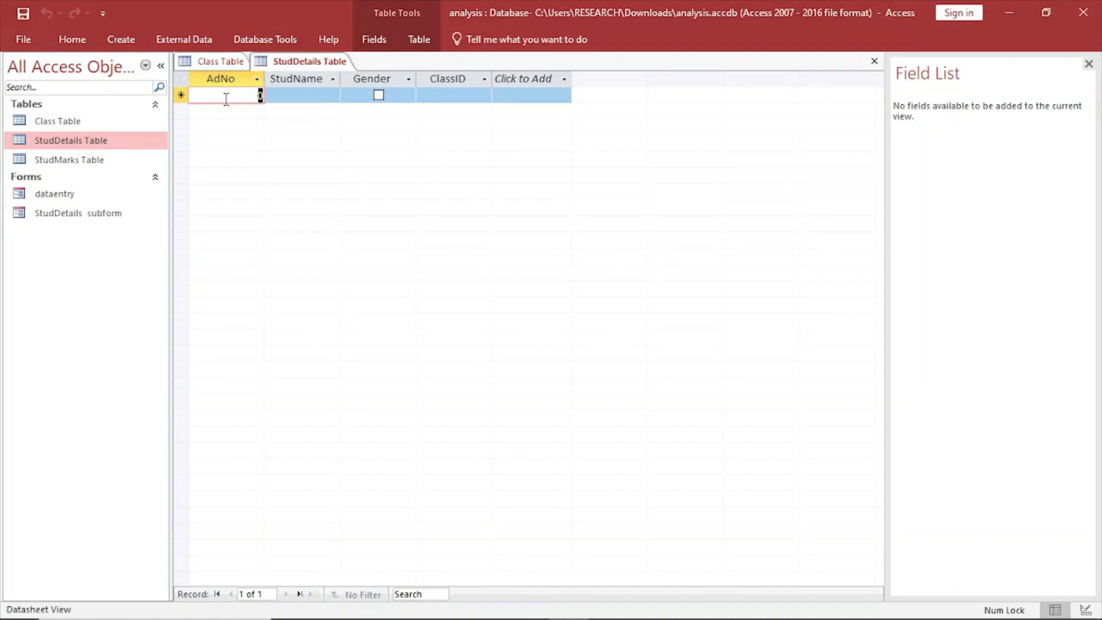
pyautogui.write('7')
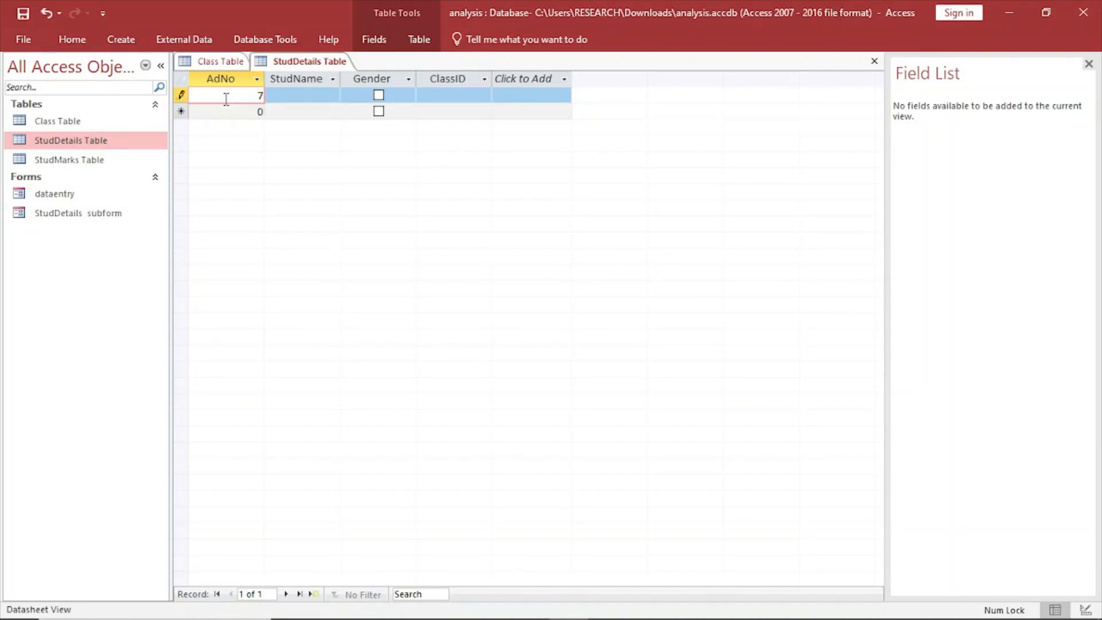
pyautogui.write('984')
# Fill in the first student's full name in the StudName field.
pyautogui.click(290, 95)
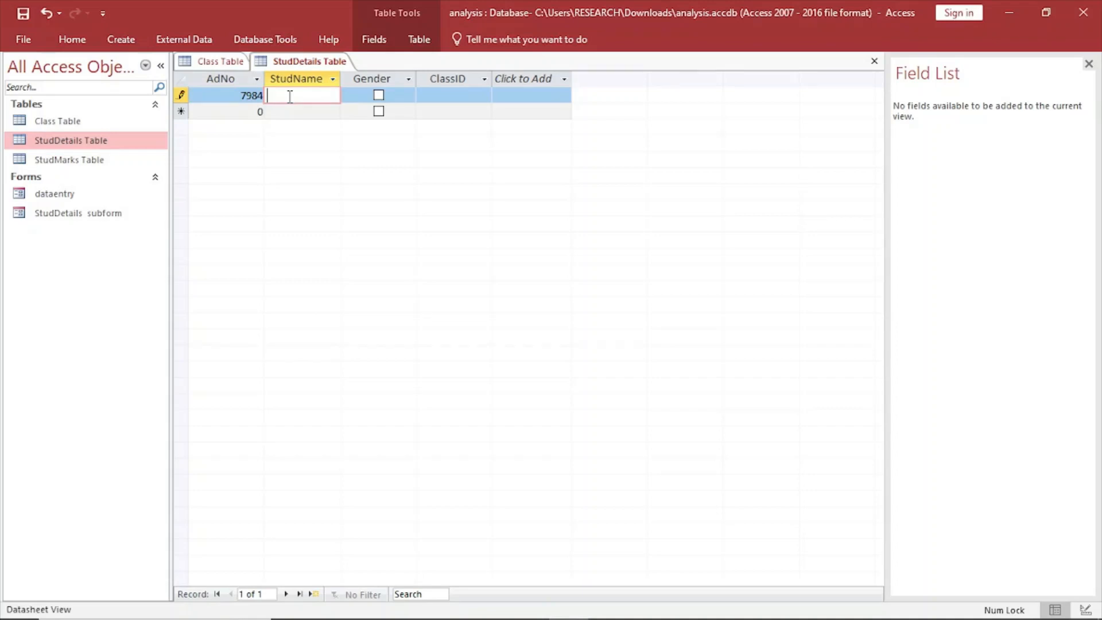
pyautogui.press('capslock')
pyautogui.write('M')
pyautogui.press('capslock')
pyautogui.write('ary')
pyautogui.press('capslock')
pyautogui.write('K')
pyautogui.press('capslock')
pyautogui.write('ikoti')
# Tick Gender for the first student and set the ClassID to 1E.
pyautogui.click(378, 96)
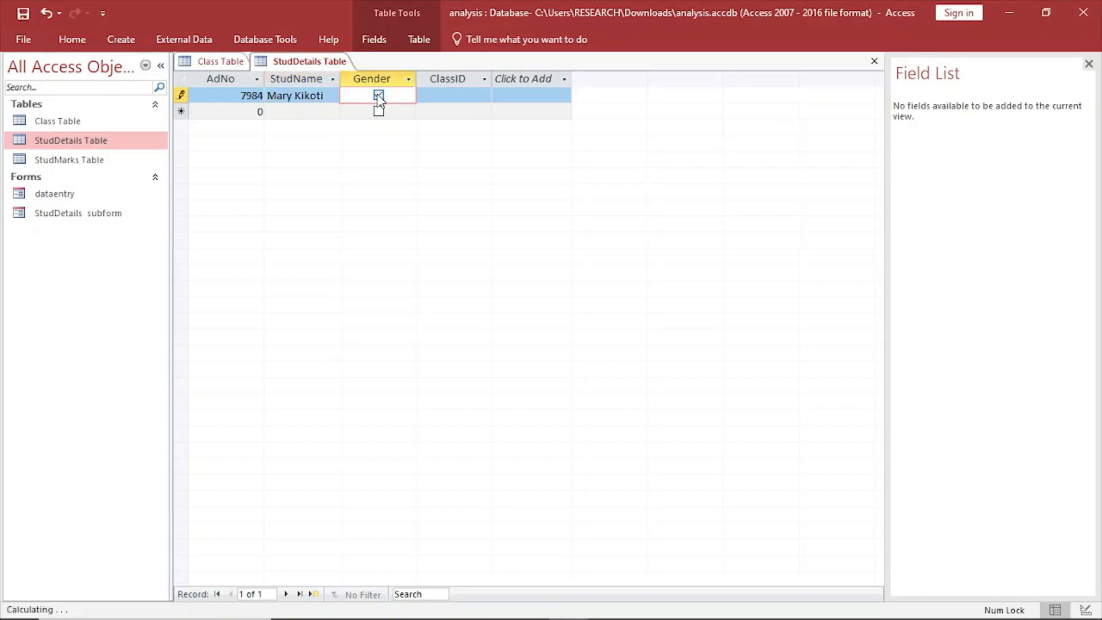
pyautogui.click(453, 97)
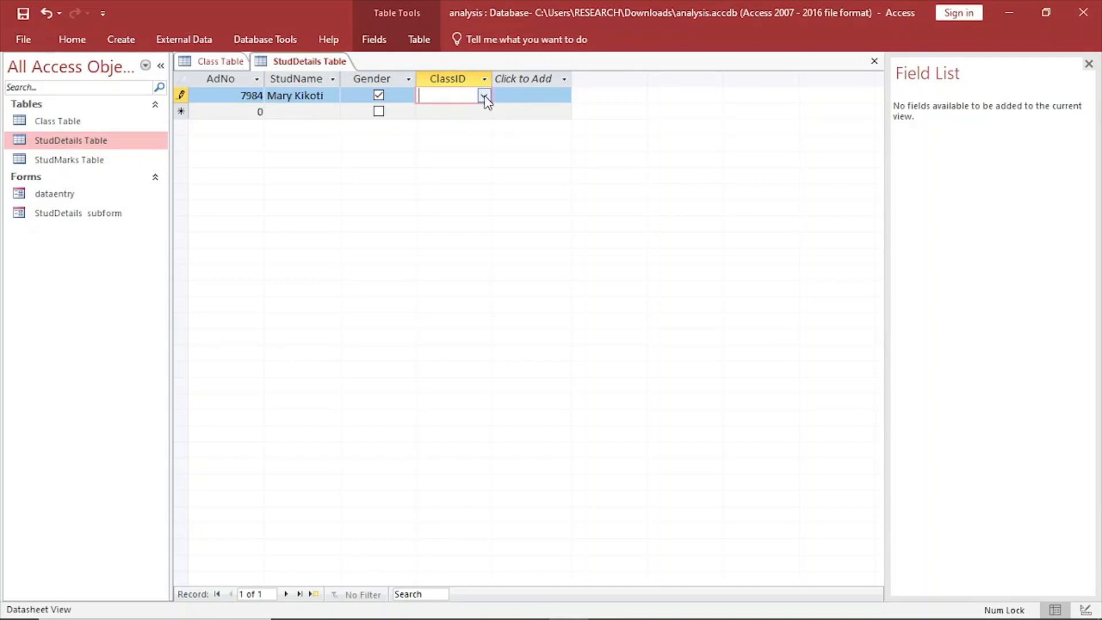
pyautogui.click(484, 97)
pyautogui.click(444, 109)
# Start a second StudDetails record with the second student's admission number.
pyautogui.click(236, 109)
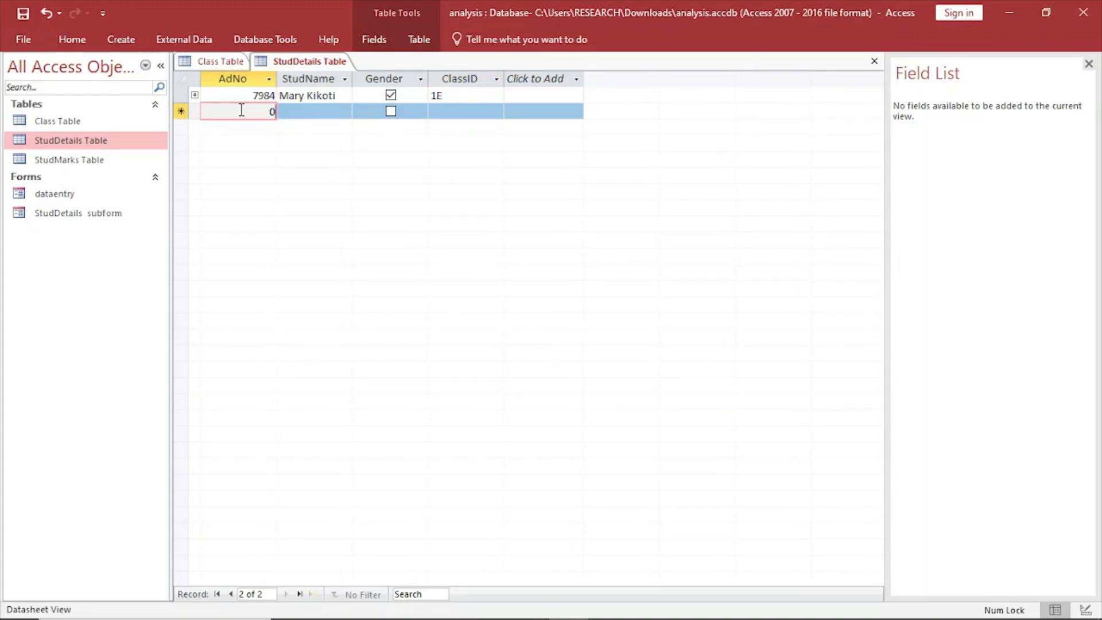
pyautogui.press('BackSpace')
pyautogui.write('7460')
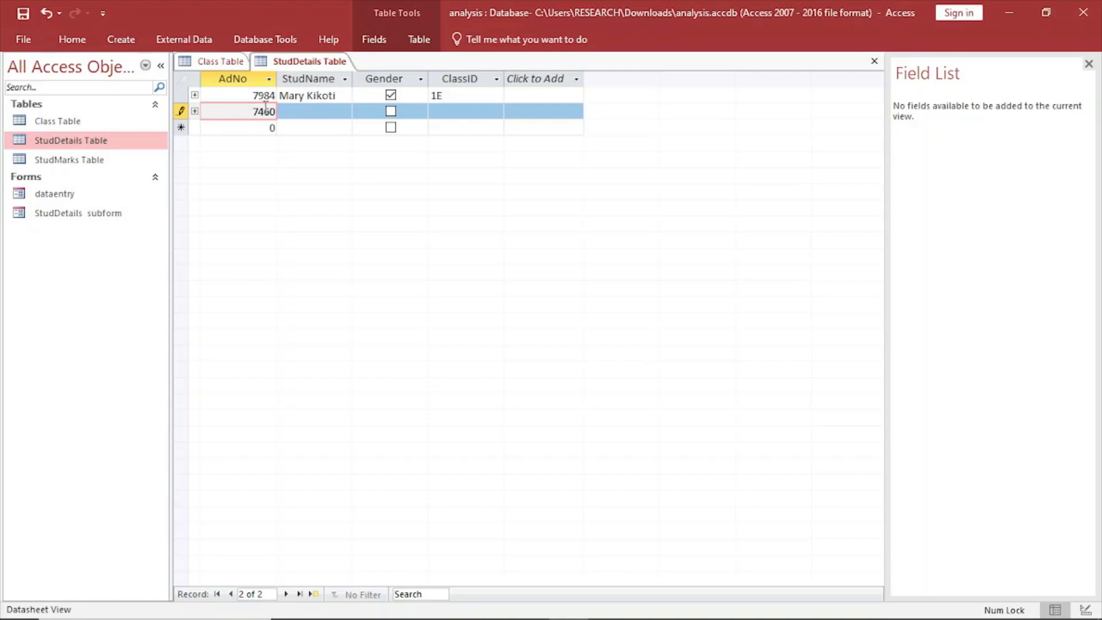
# Fill in the second student's full name in the StudName field.
pyautogui.click(320, 114)
pyautogui.press('capslock')
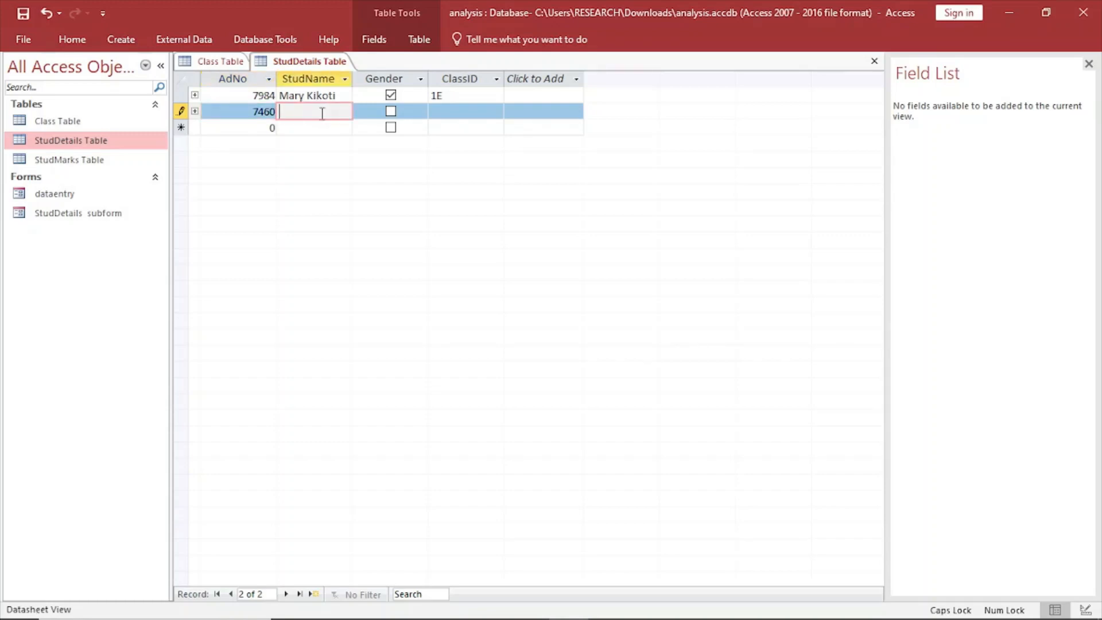
pyautogui.write('E')
pyautogui.press('capslock')
pyautogui.write('rica')
pyautogui.press('capslock')
pyautogui.write('K')
pyautogui.press('capslock')
pyautogui.write('amburi')
# Tick Gender for the second student, set the ClassID to 1E and move to the new record row.
pyautogui.click(391, 111)
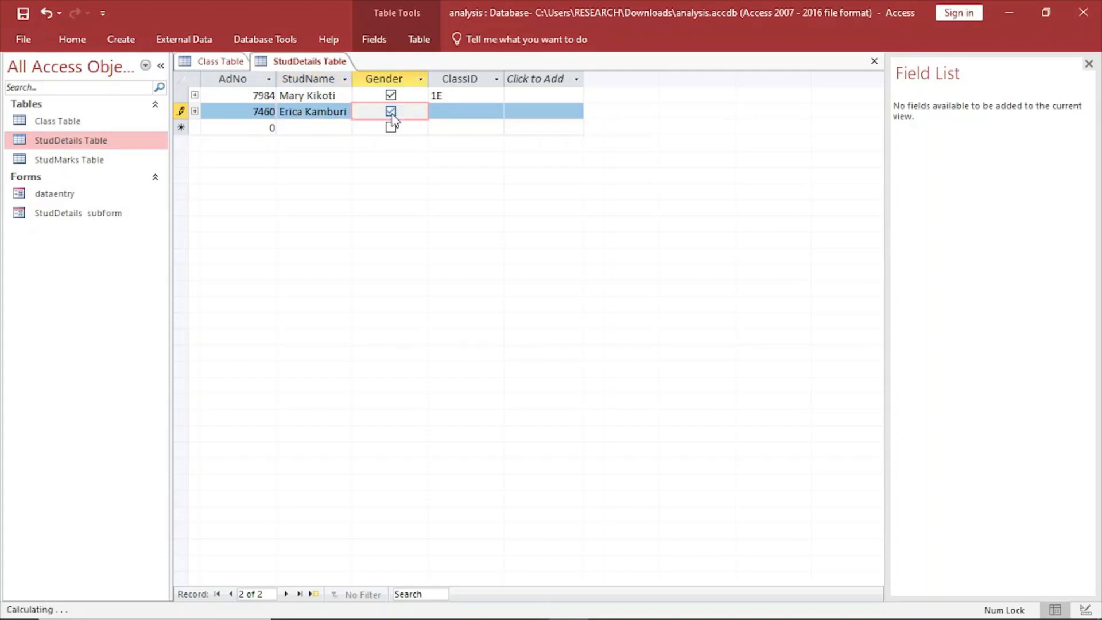
pyautogui.click(471, 121)
pyautogui.click(496, 113)
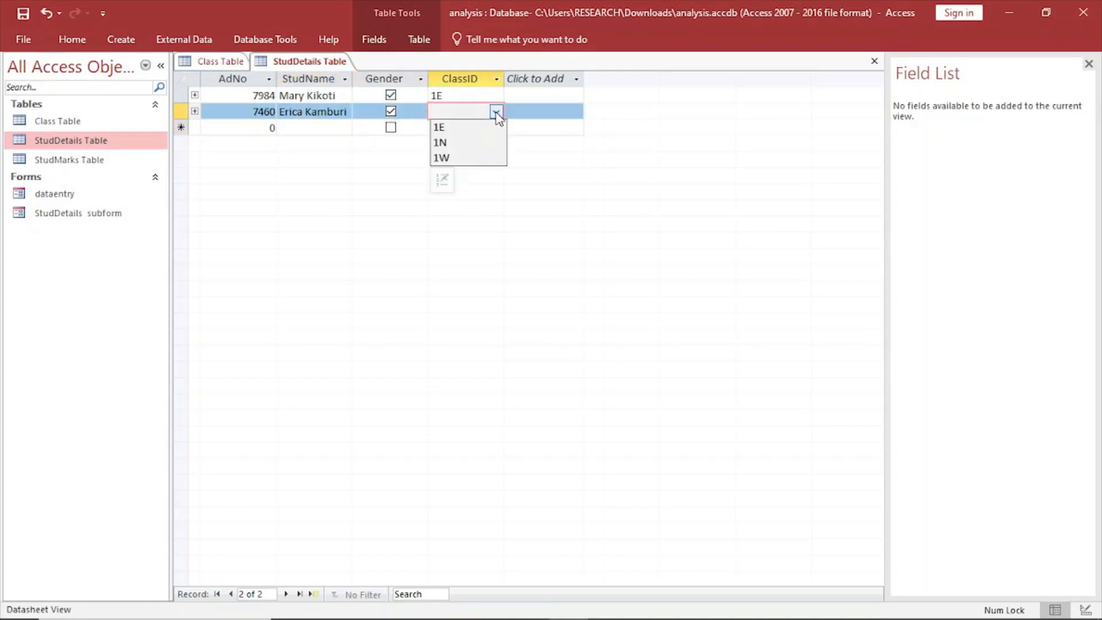
pyautogui.click(466, 126)
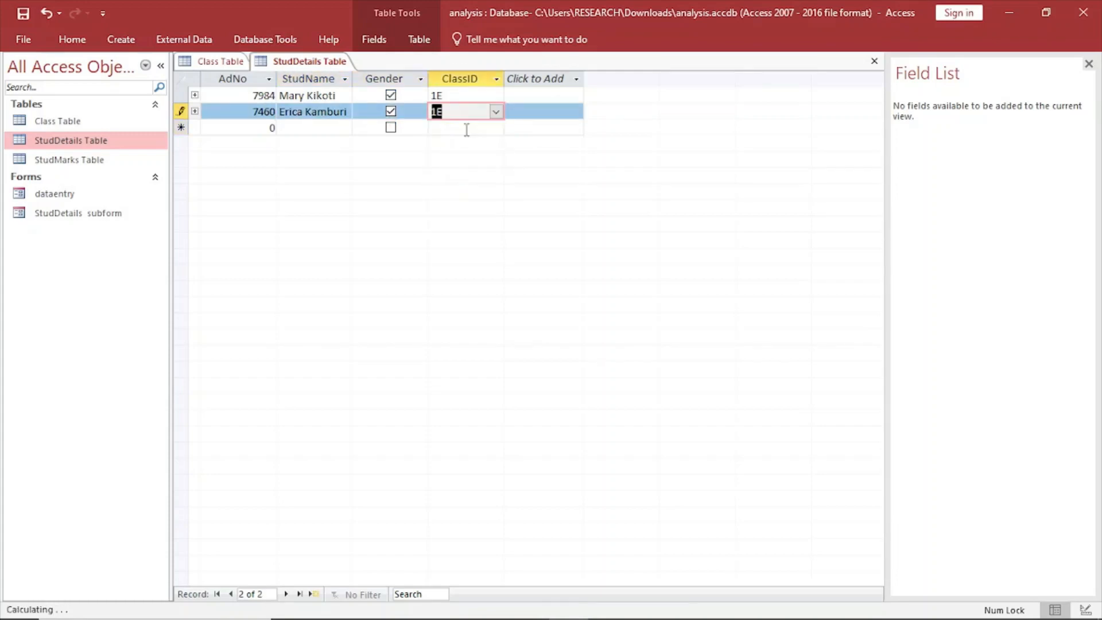
pyautogui.click(265, 126)
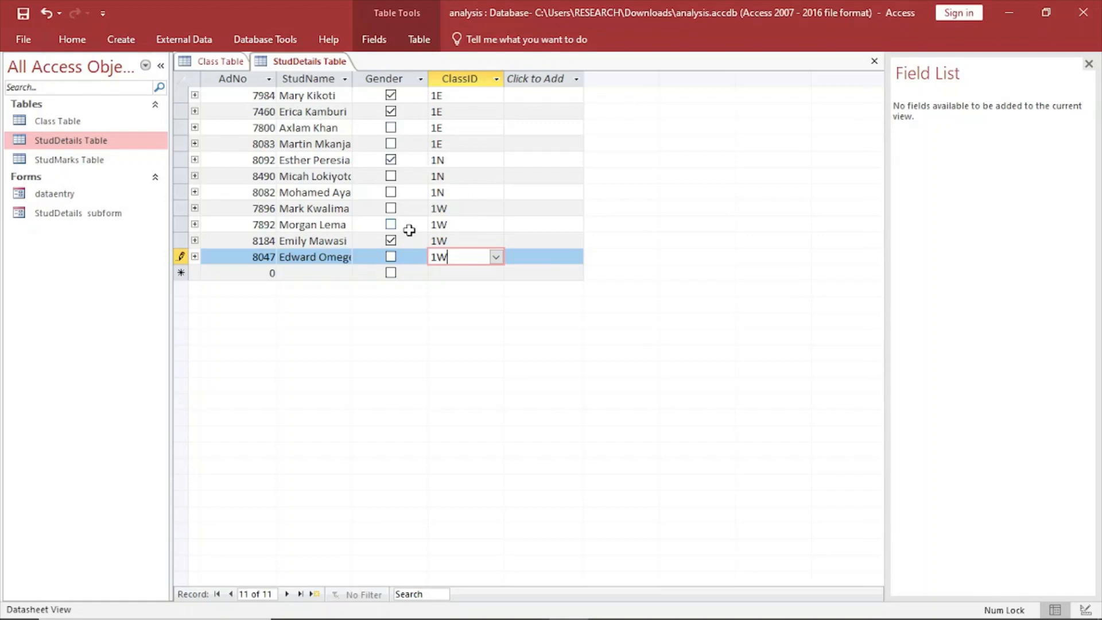
# Review the StudDetails and StudMarks data in the exam PDF in Edge, then return to Access.
pyautogui.moveTo(479, 619)
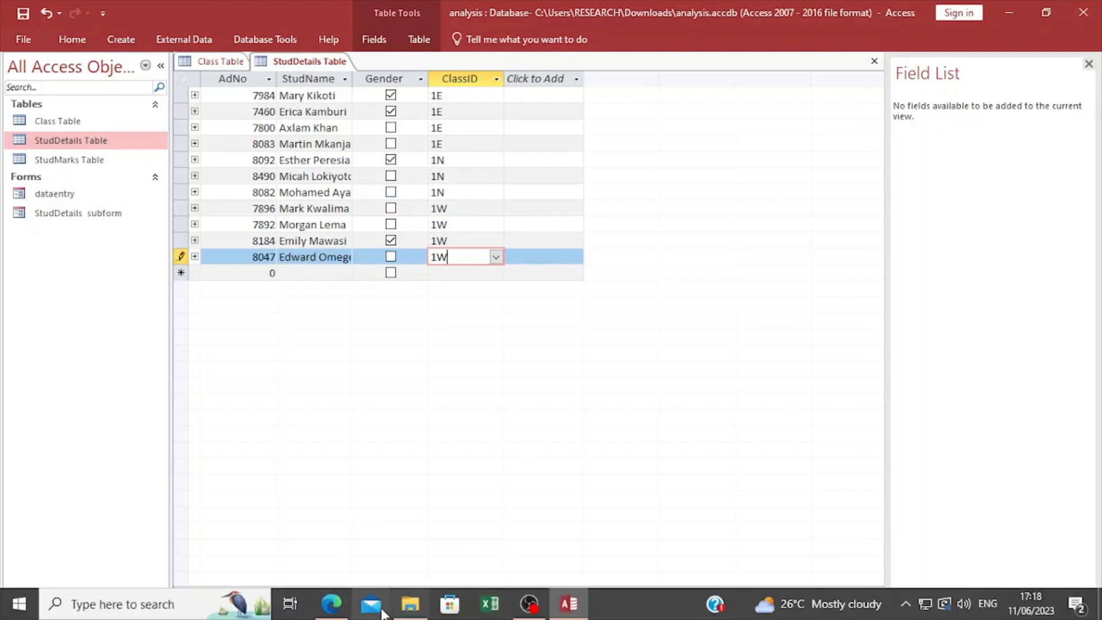
pyautogui.click(331, 605)
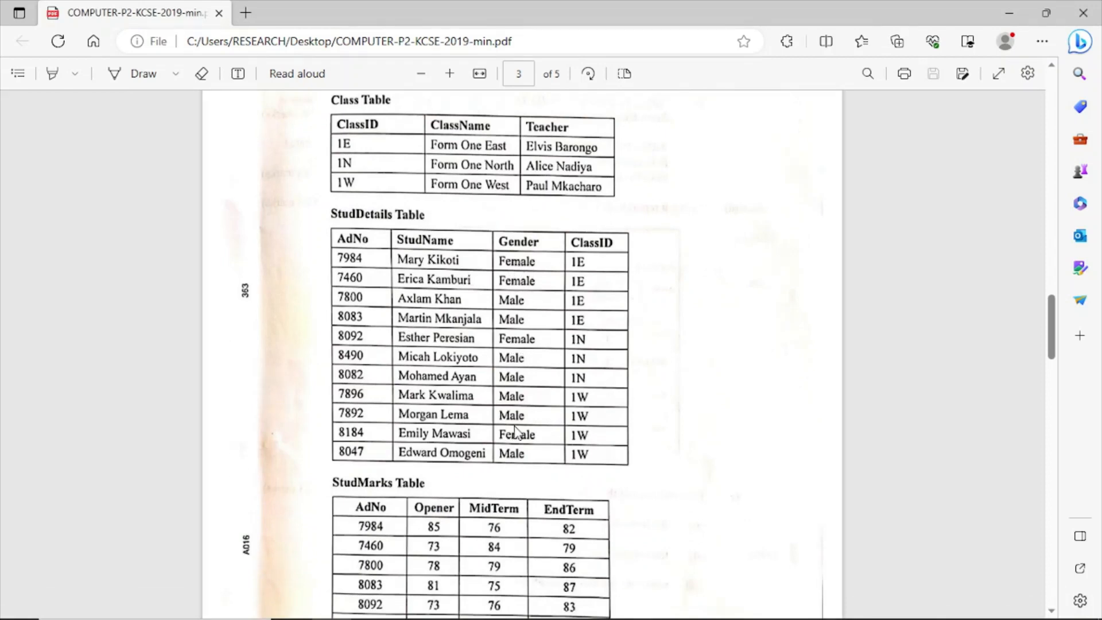
pyautogui.click(571, 605)
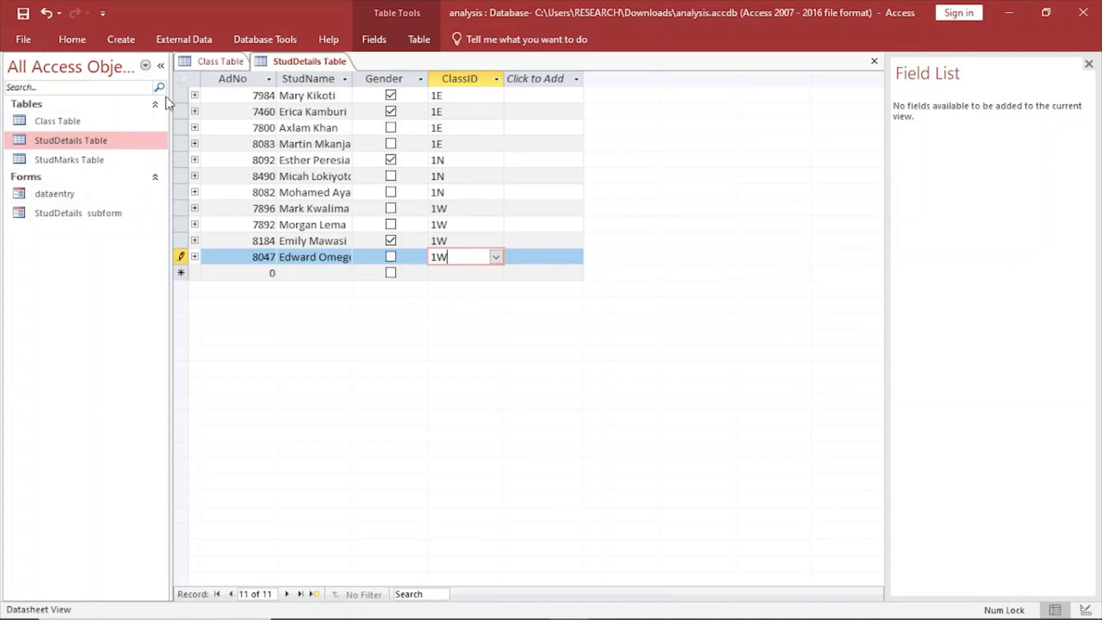
# Close Class Table and StudDetails Table.
pyautogui.rightClick(201, 60)
pyautogui.click(237, 88)
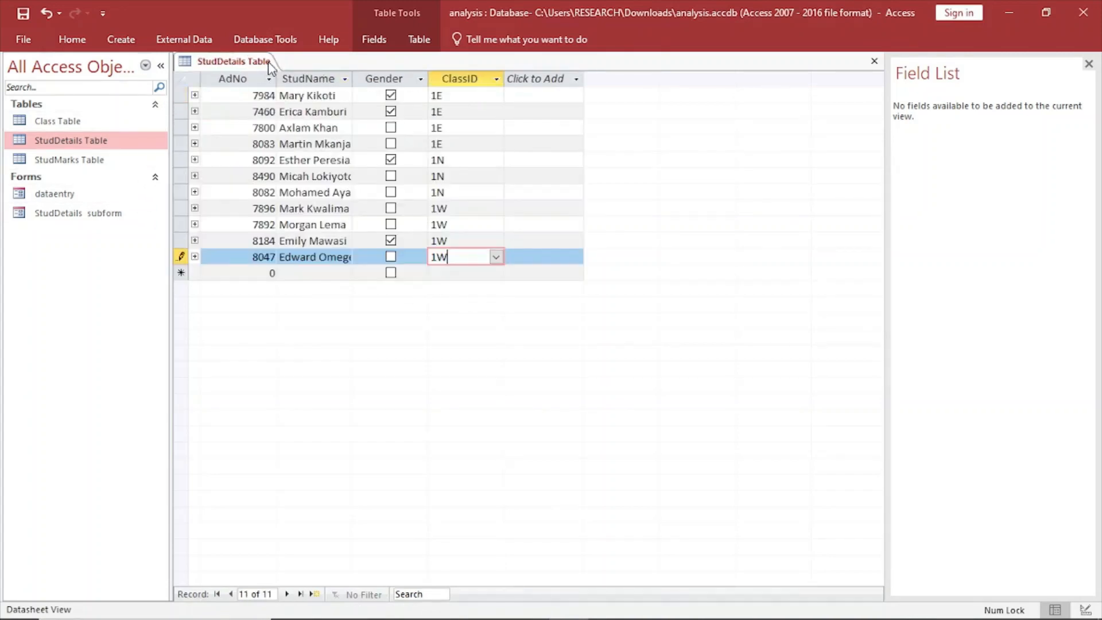
pyautogui.rightClick(264, 62)
pyautogui.click(292, 93)
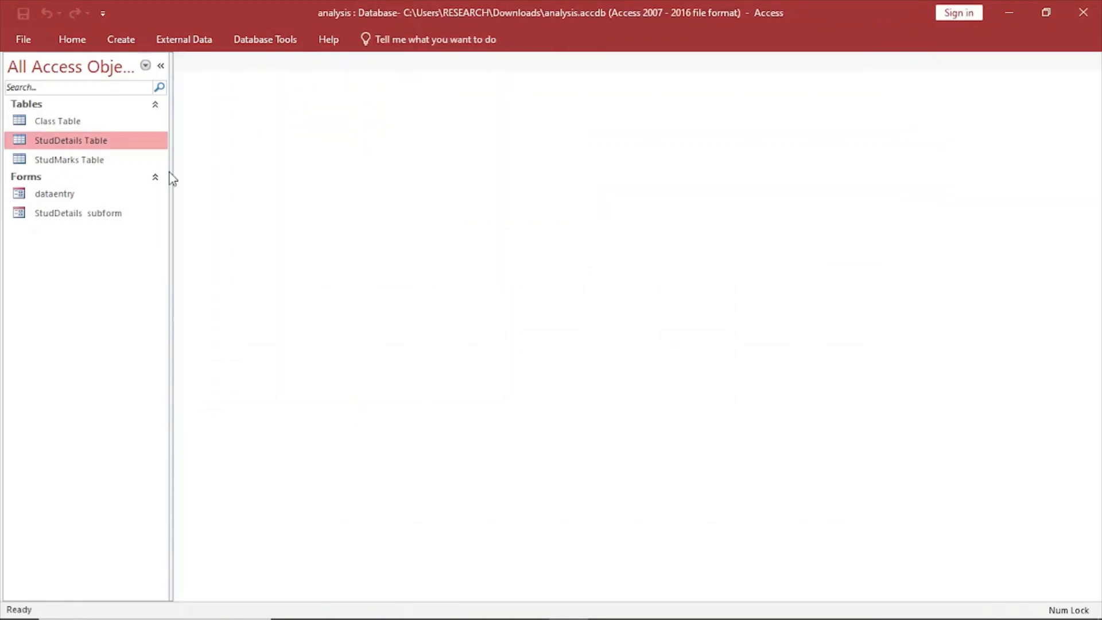
# Open StudMarks Table and enter the first student's admission number with Opener 85, MidTerm 76 and EndTerm 82.
pyautogui.click(78, 162)
pyautogui.doubleClick(79, 162)
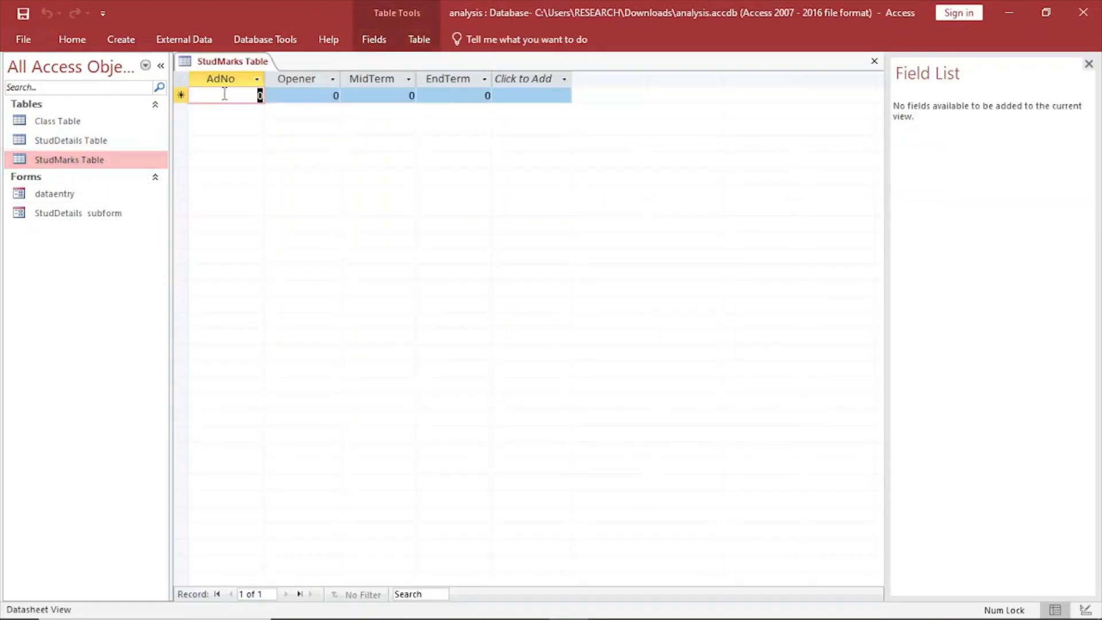
pyautogui.write('7')
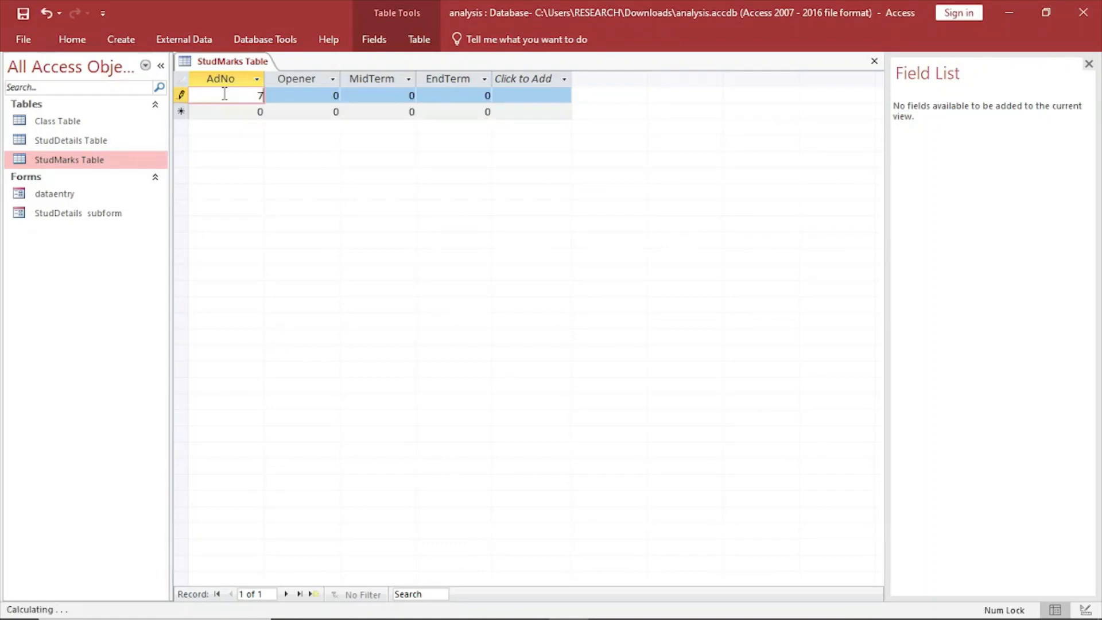
pyautogui.write('894')
pyautogui.click(305, 95)
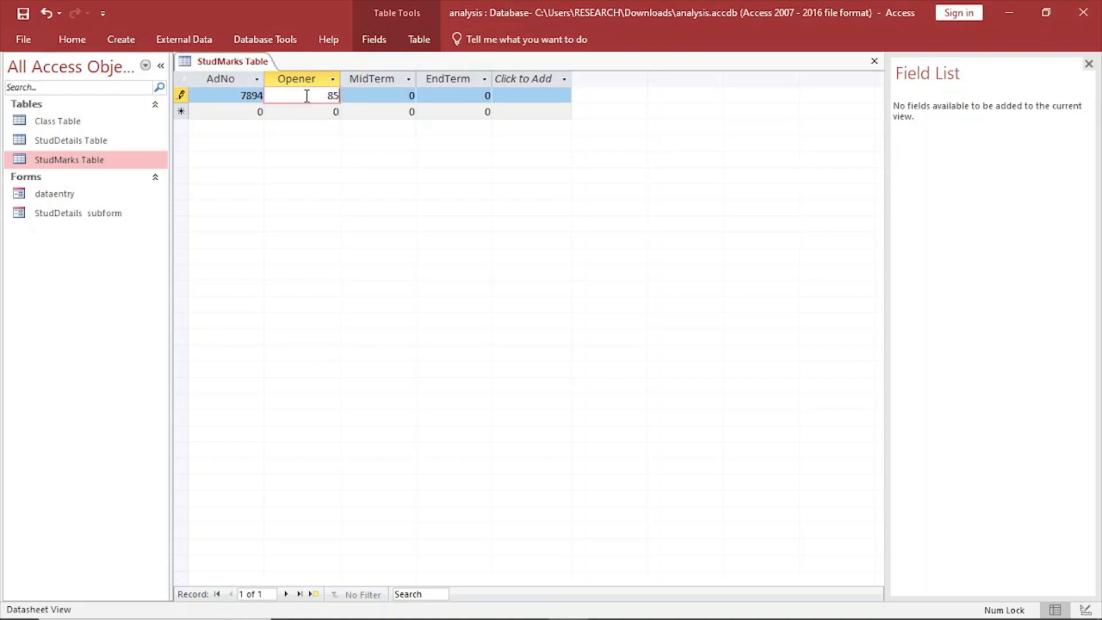
pyautogui.press('Tab')
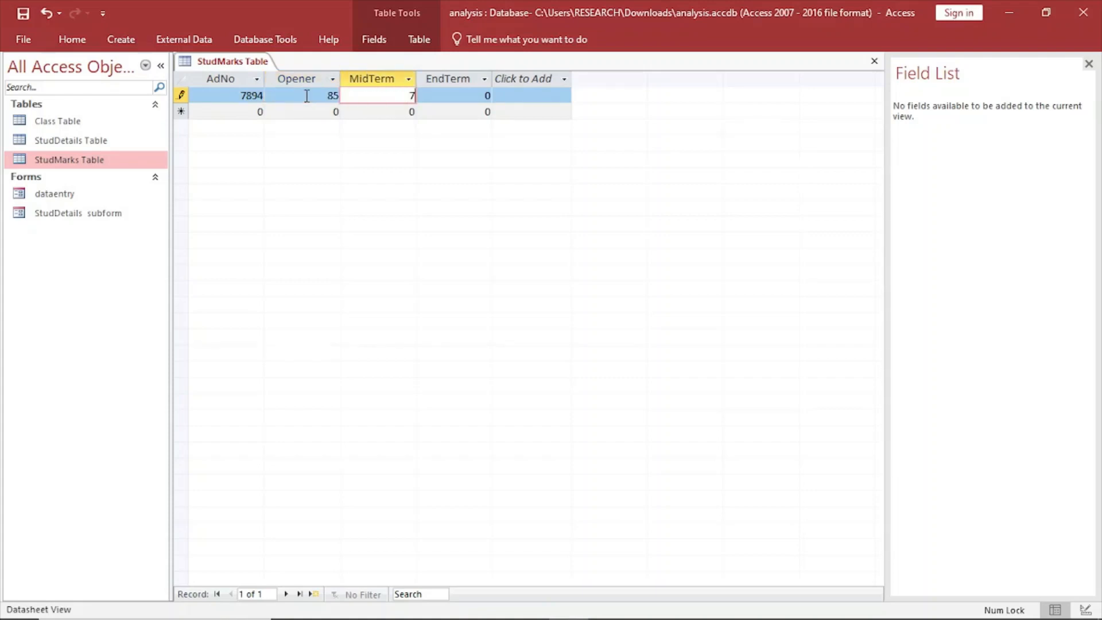
pyautogui.press('Tab')
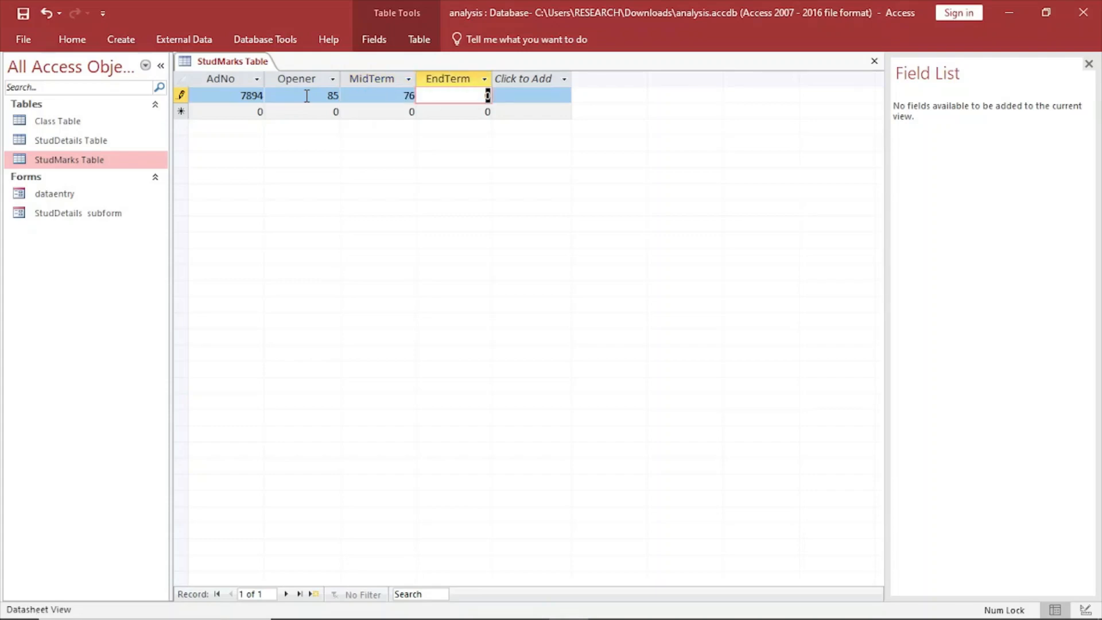
# Add a second StudMarks record with the student's admission number and an Opener mark of 73.
pyautogui.click(251, 115)
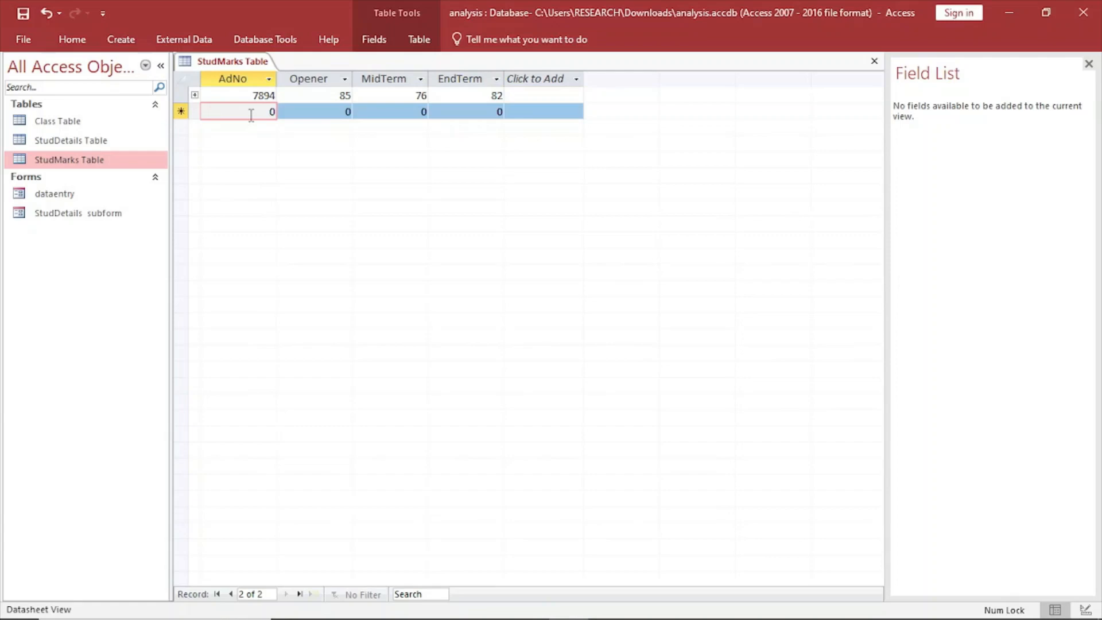
pyautogui.write('746')
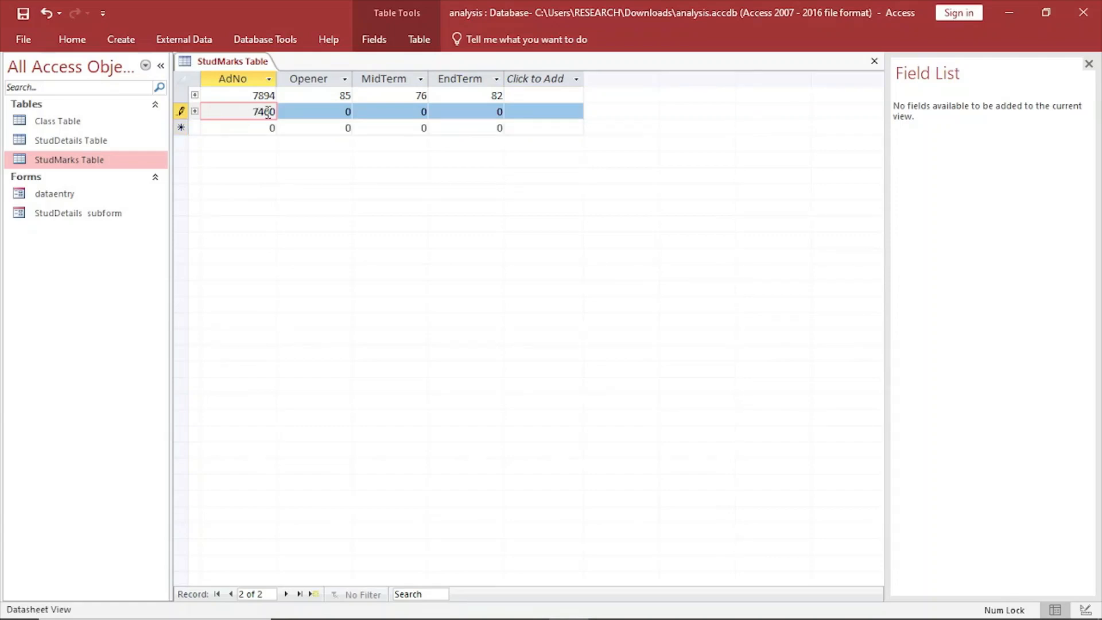
pyautogui.click(327, 111)
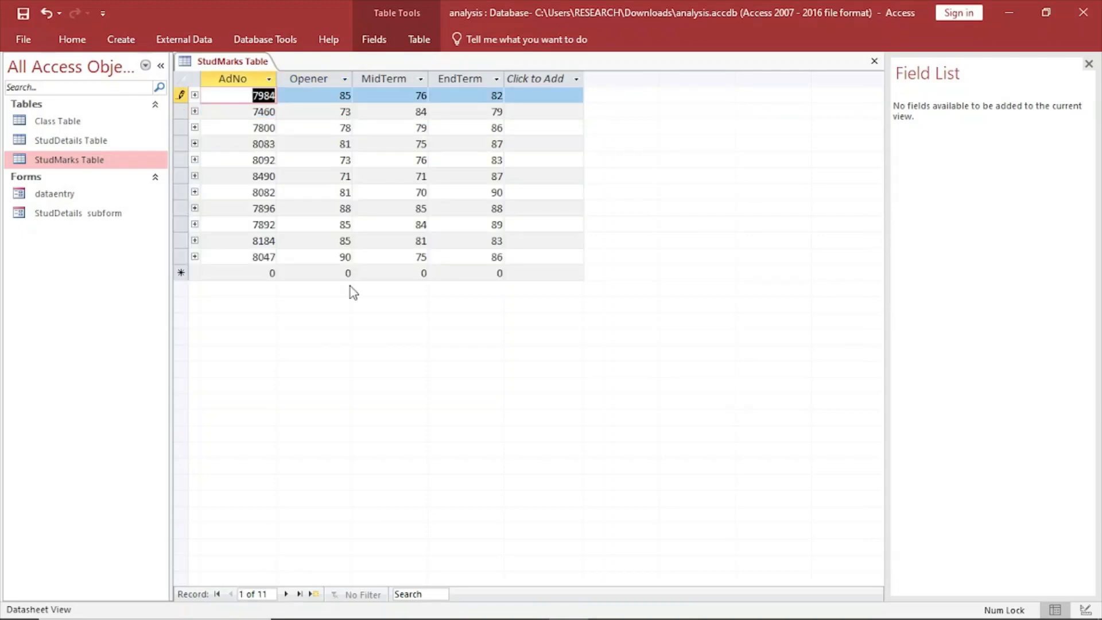
# Switch to the exam PDF in Edge, review part (iv) and query and report questions (c) and (d), and return to Access.
pyautogui.click(509, 256)
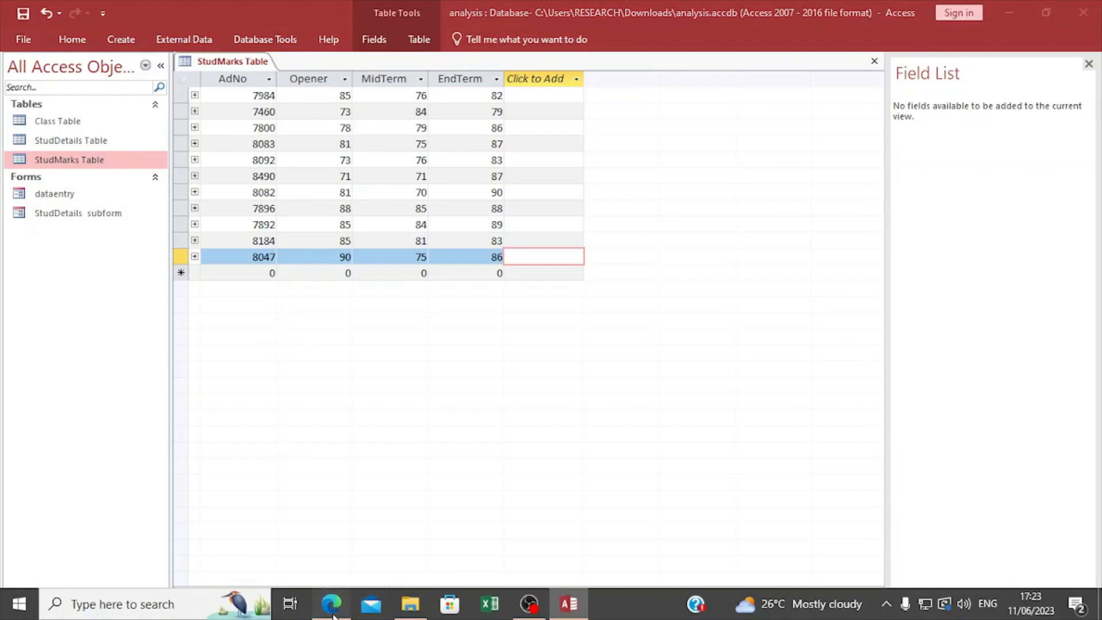
pyautogui.click(331, 606)
pyautogui.scroll(-3, 360, 334)
pyautogui.scroll(7, 367, 336)
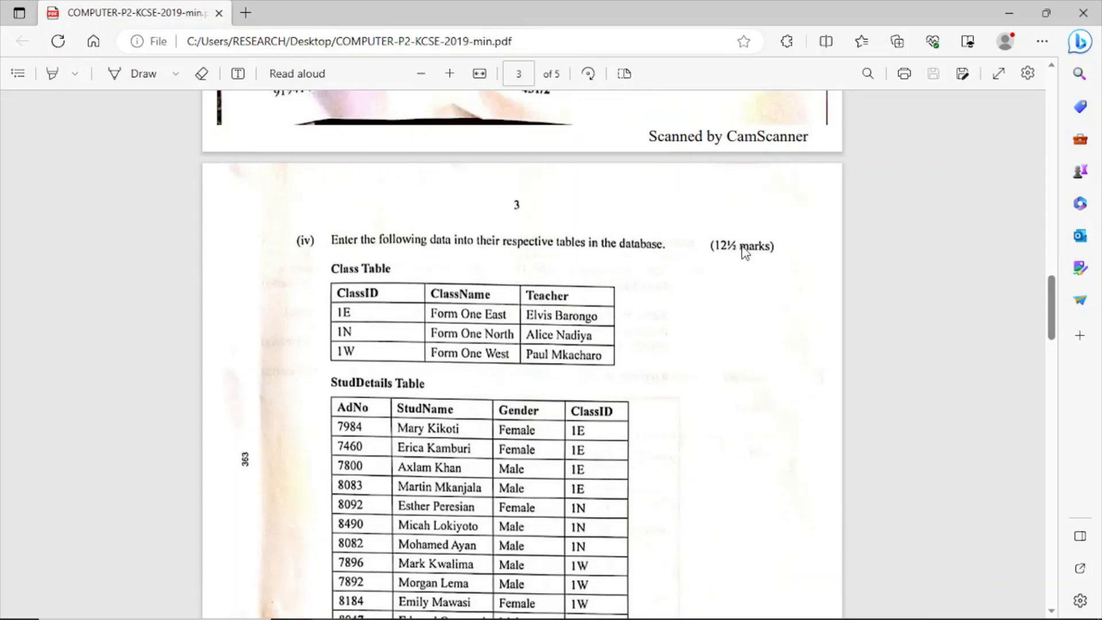
pyautogui.scroll(3, 658, 386)
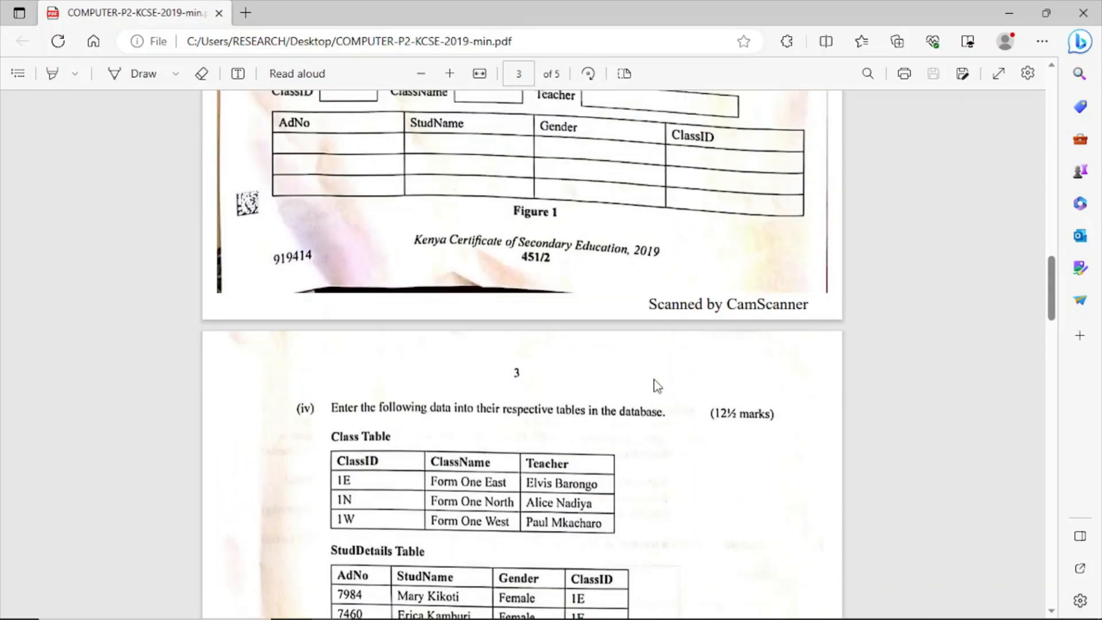
pyautogui.scroll(-9, 658, 386)
pyautogui.scroll(5, 657, 386)
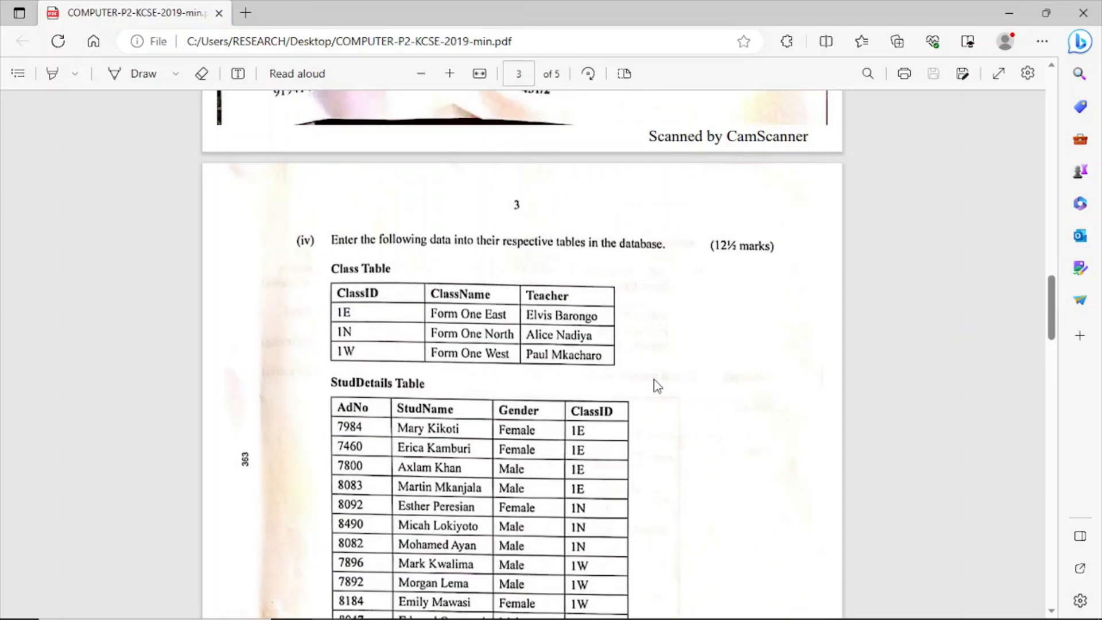
pyautogui.scroll(-12, 658, 385)
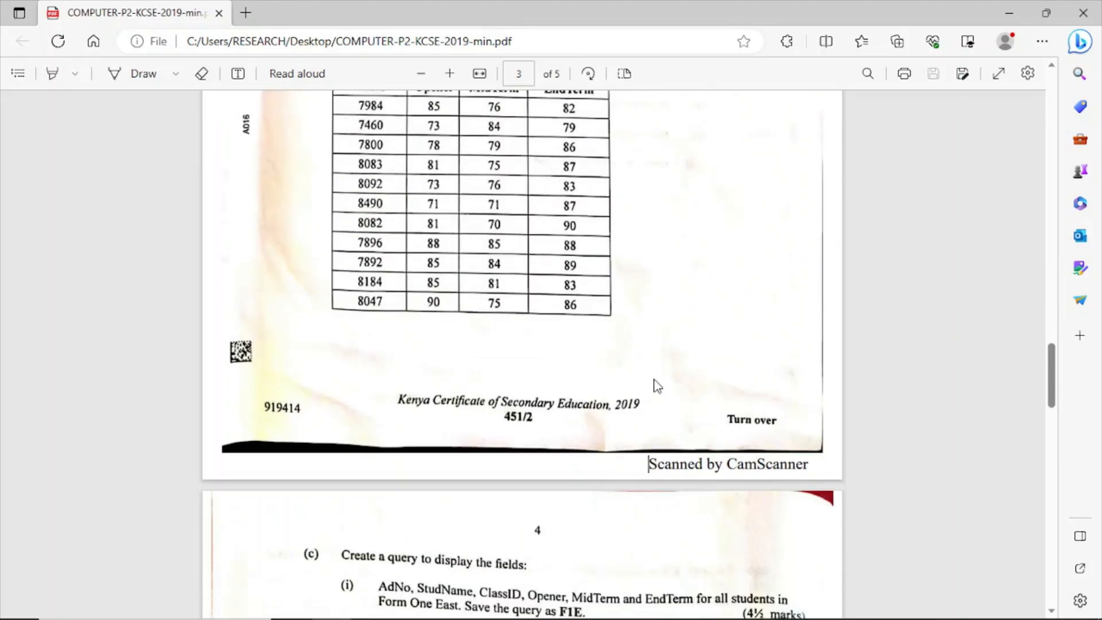
pyautogui.scroll(-1, 658, 386)
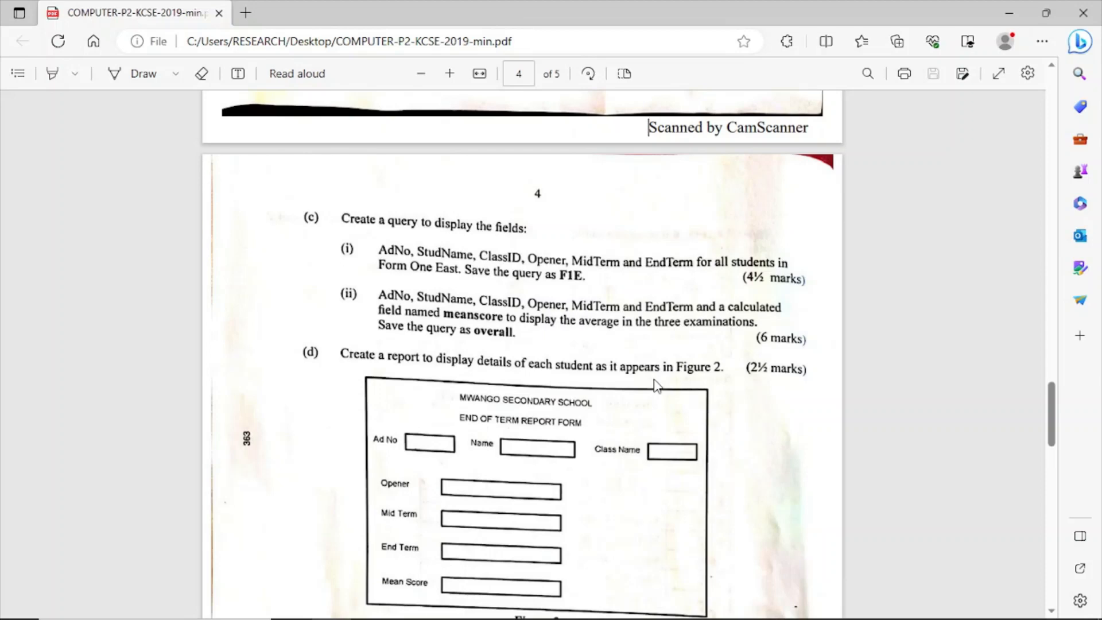
pyautogui.scroll(-2, 658, 386)
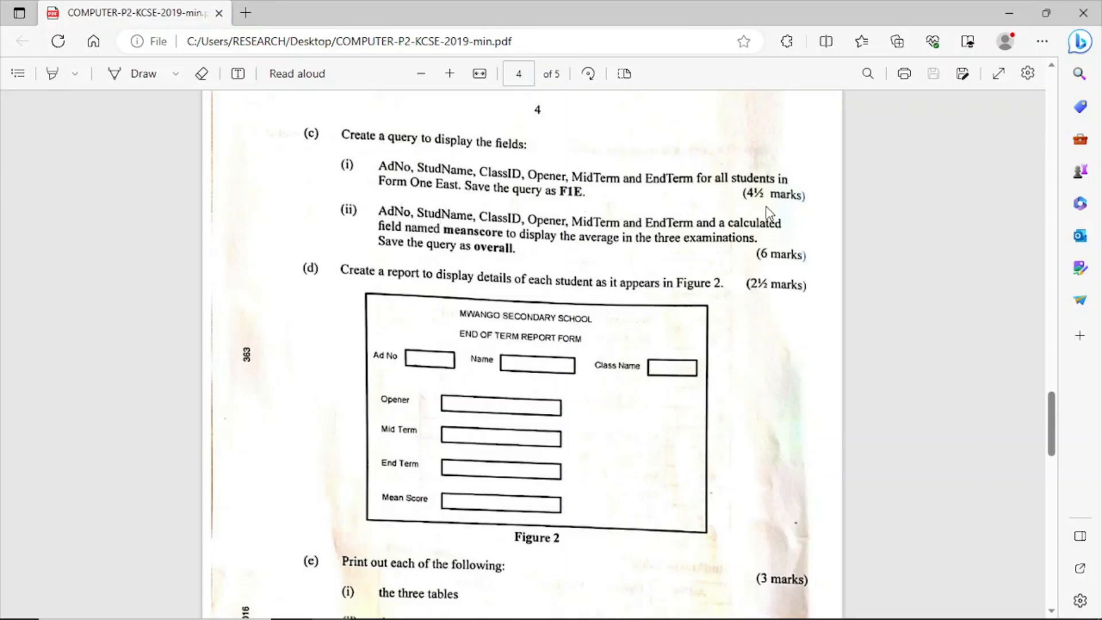
pyautogui.moveTo(574, 617)
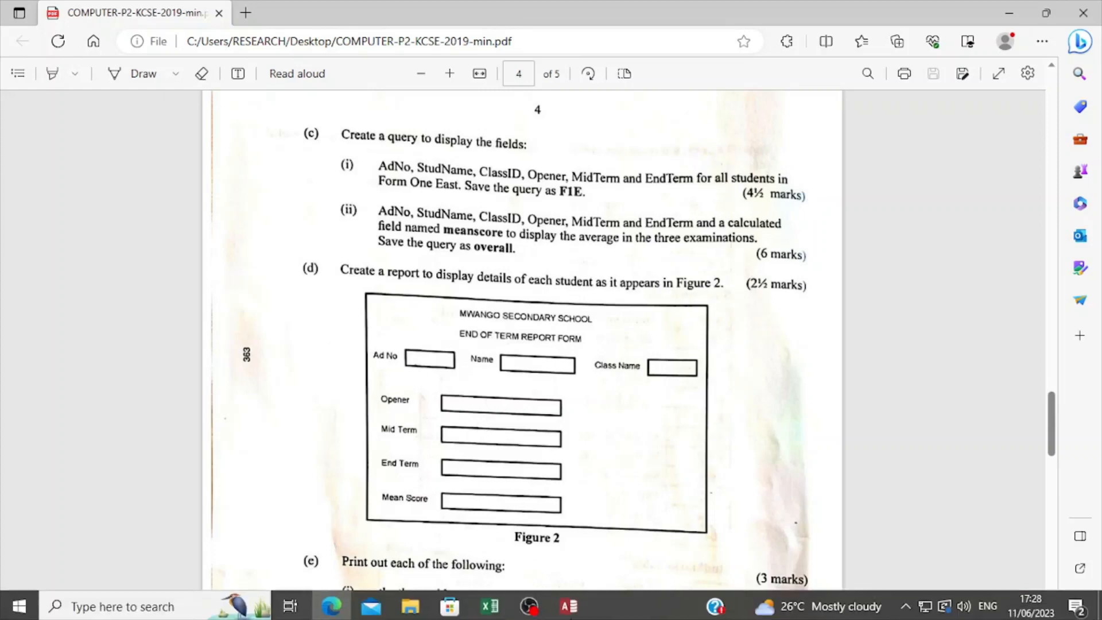
pyautogui.click(551, 542)
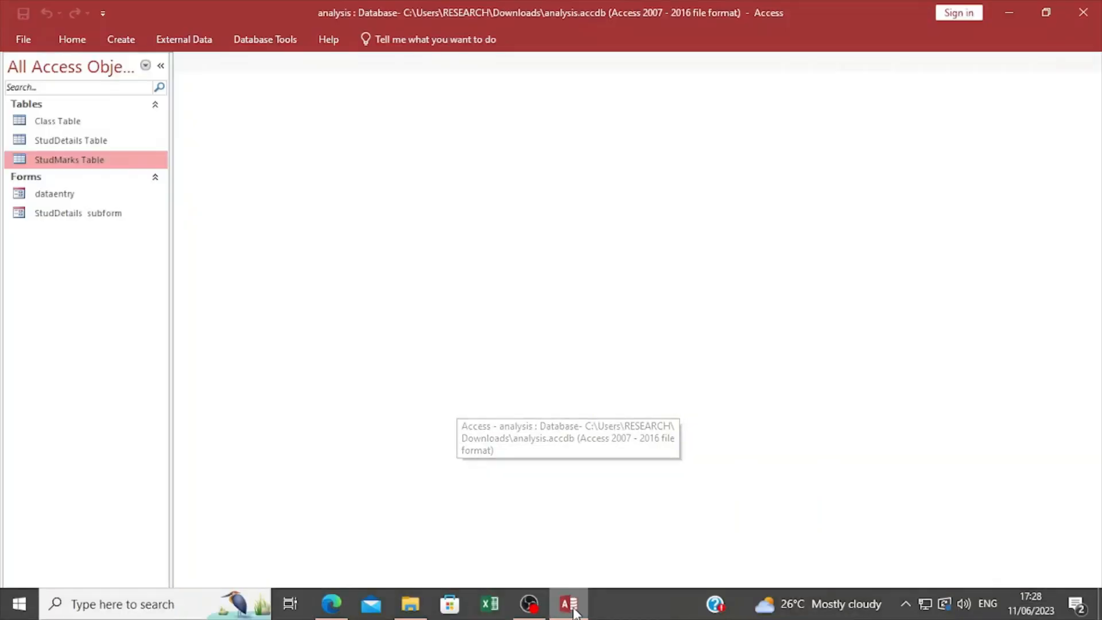
# Create a new query in design view containing Class Table, StudDetails Table and StudMarks Table.
pyautogui.click(126, 42)
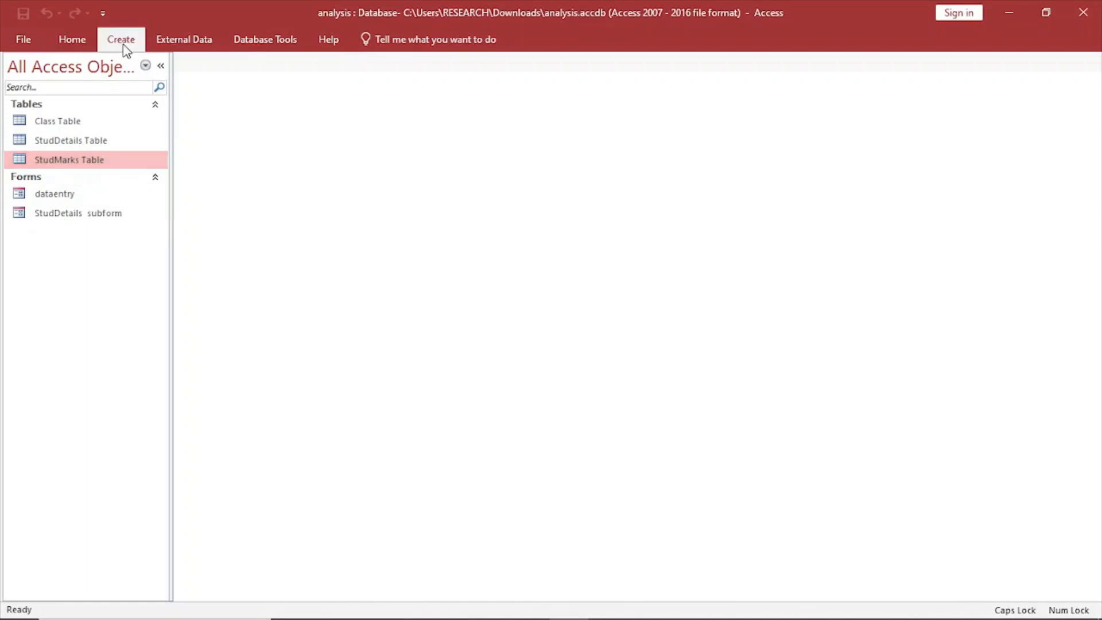
pyautogui.click(239, 78)
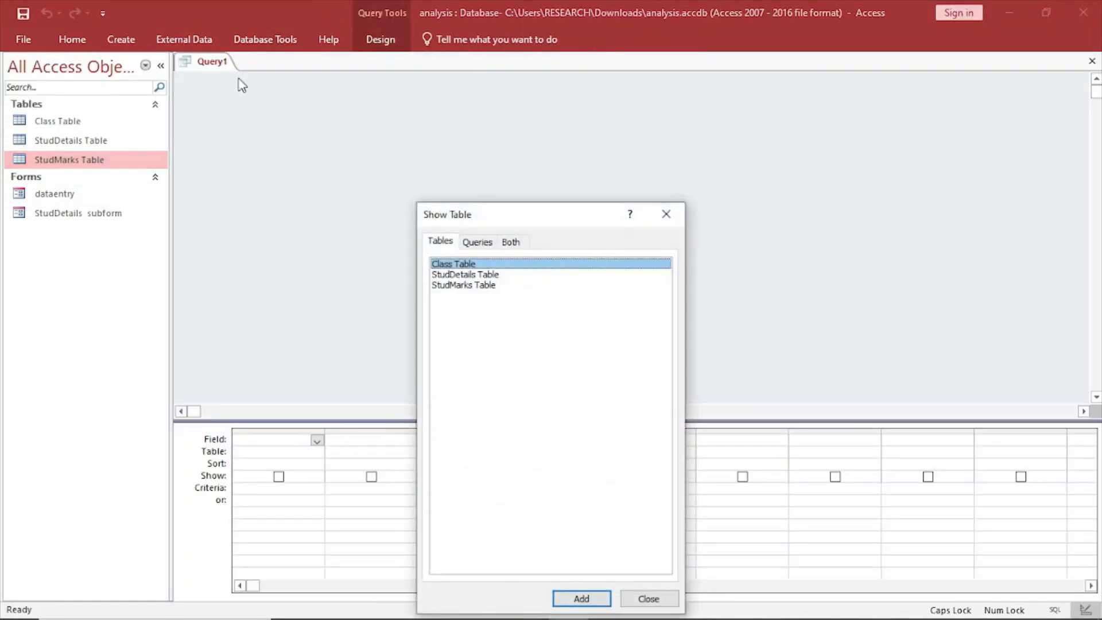
pyautogui.click(587, 600)
pyautogui.click(472, 275)
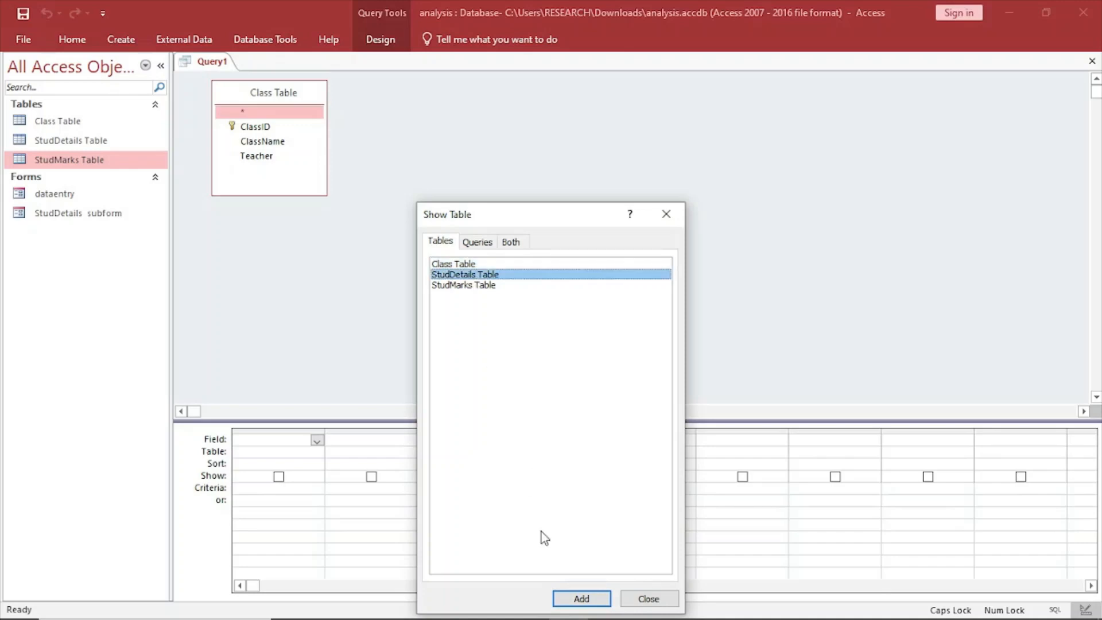
pyautogui.click(581, 598)
pyautogui.click(478, 286)
pyautogui.click(580, 598)
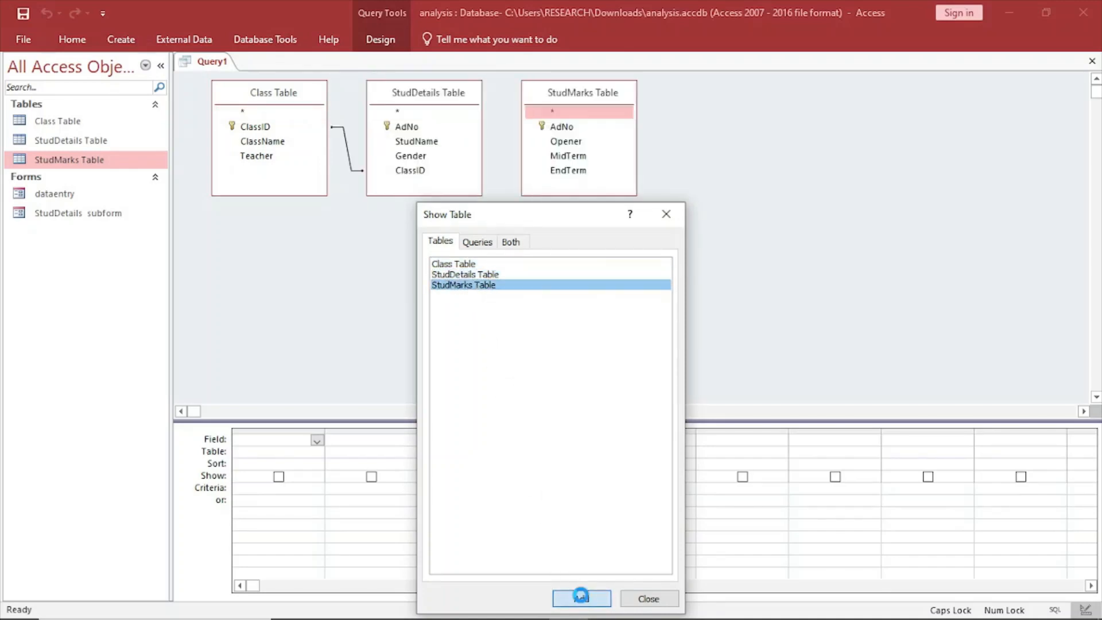
pyautogui.click(647, 598)
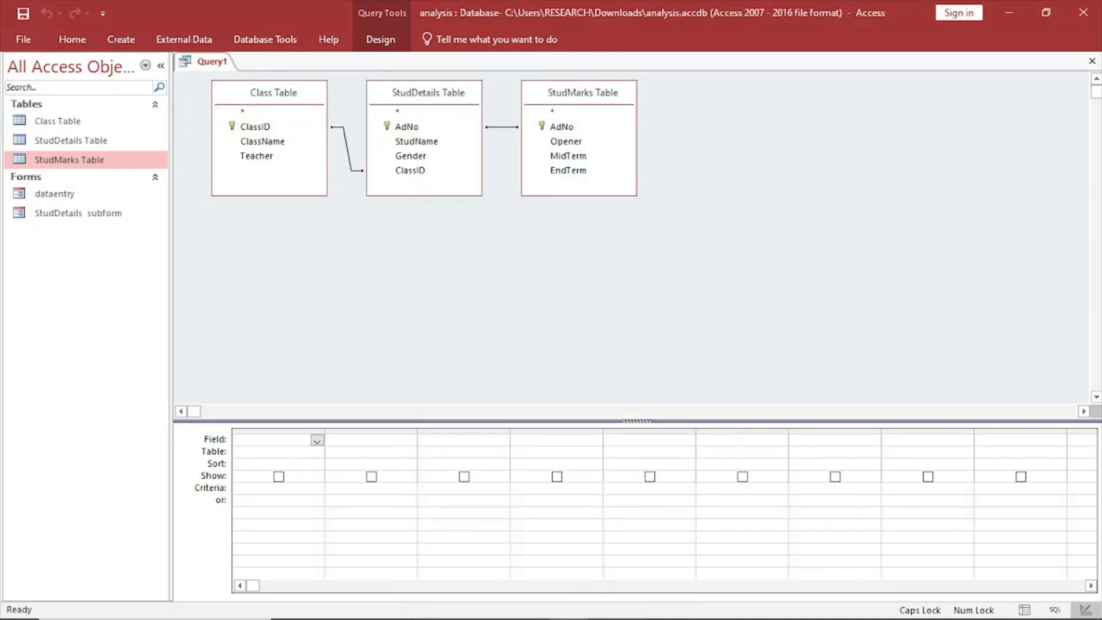
# Add the AdNo field from StudDetails Table as the query's first column.
pyautogui.click(268, 454)
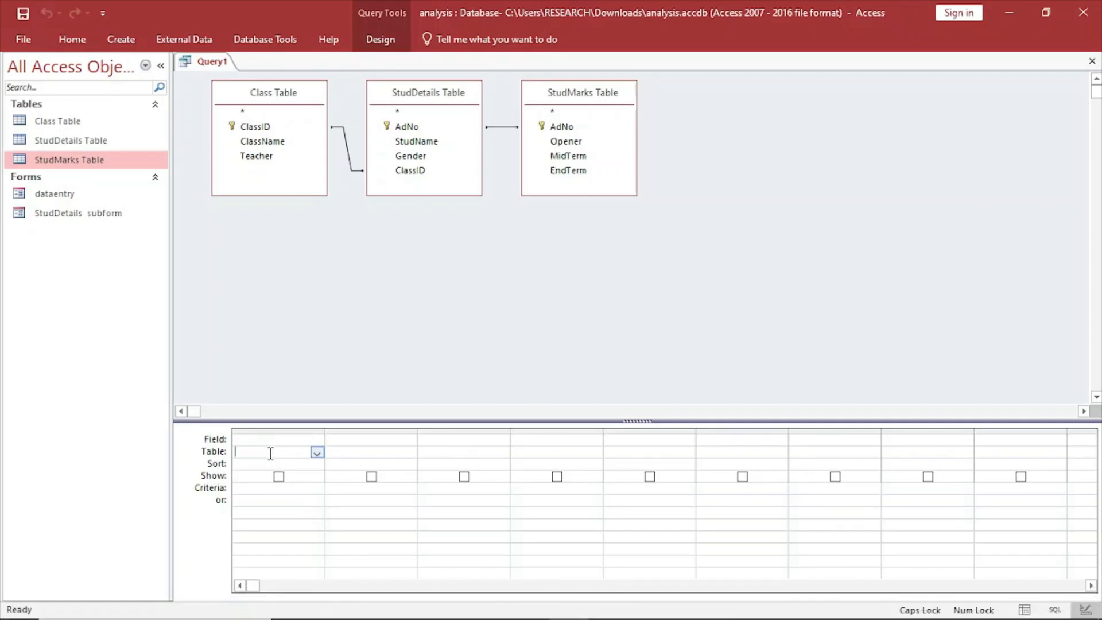
pyautogui.click(317, 454)
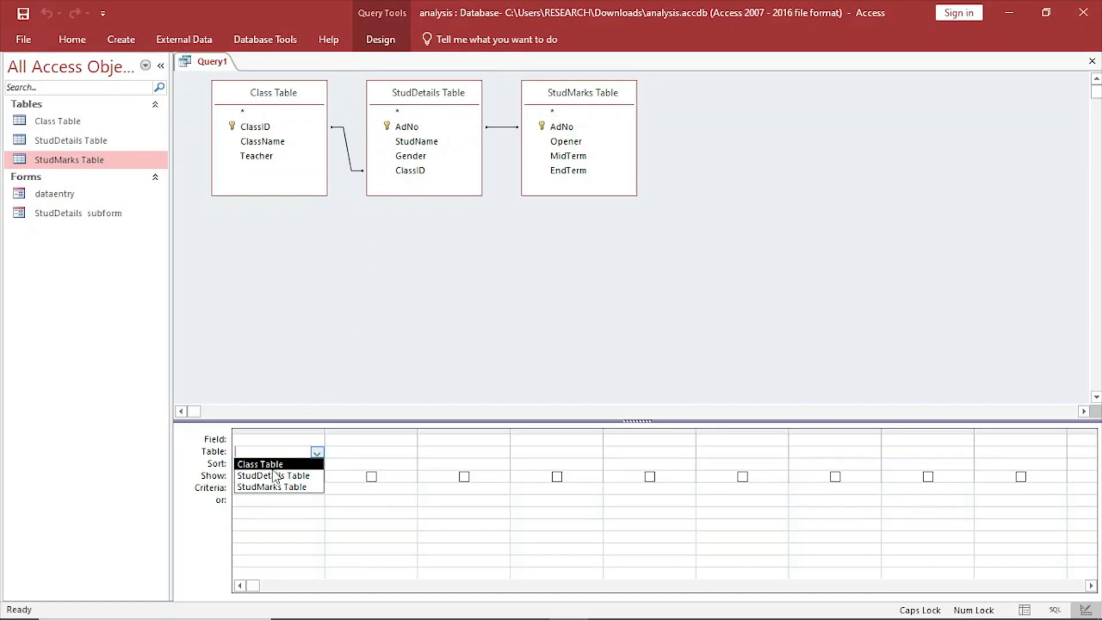
pyautogui.click(279, 476)
pyautogui.click(287, 438)
pyautogui.click(317, 440)
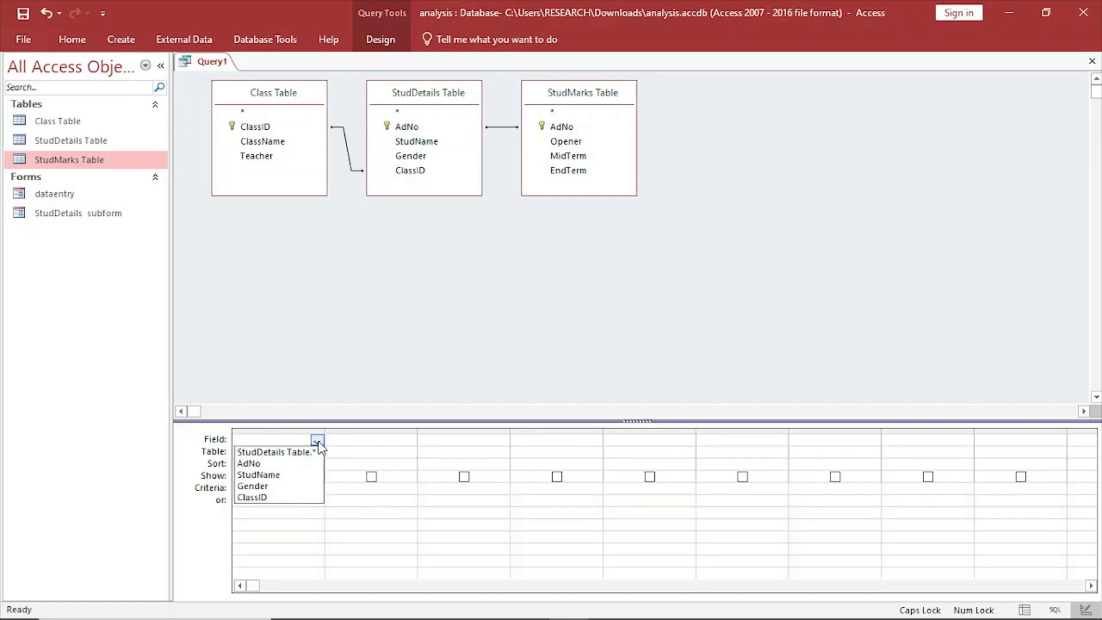
pyautogui.click(294, 465)
# Add the StudName field from StudDetails Table as the query's second column.
pyautogui.click(370, 453)
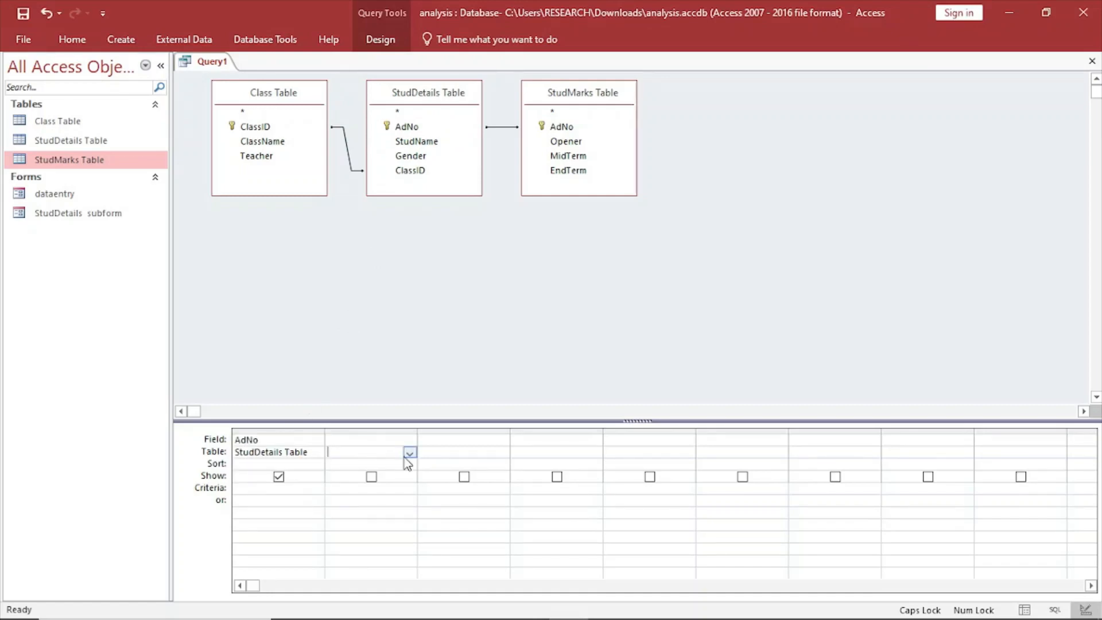
pyautogui.click(409, 453)
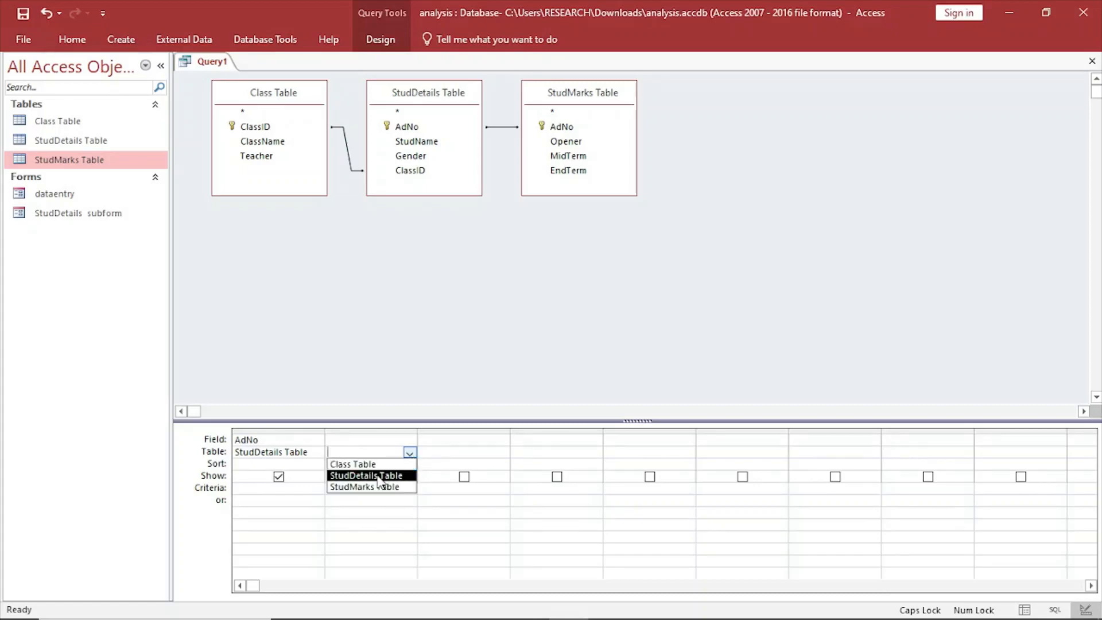
pyautogui.click(378, 475)
pyautogui.click(361, 439)
pyautogui.click(409, 440)
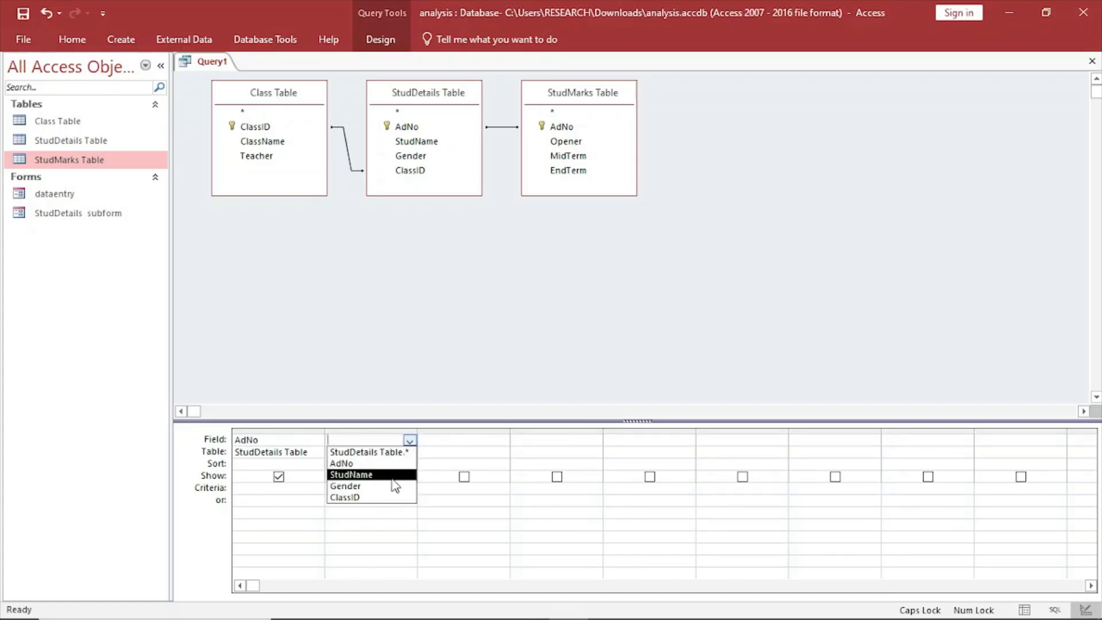
pyautogui.click(392, 479)
# Add the ClassID field from Class Table as the query's third column.
pyautogui.click(439, 455)
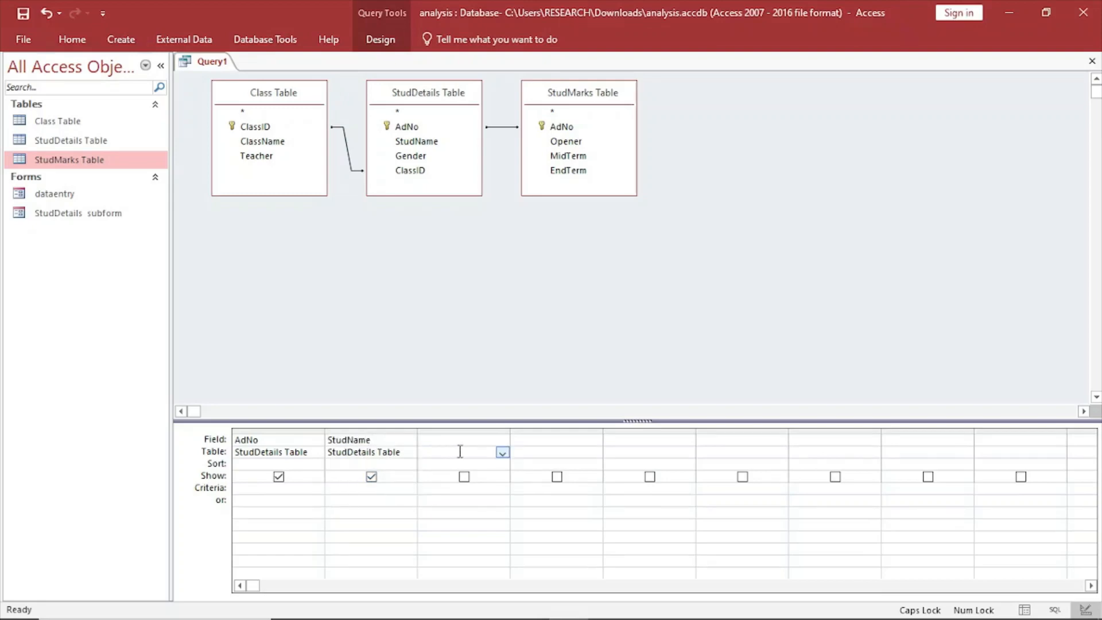
pyautogui.click(502, 453)
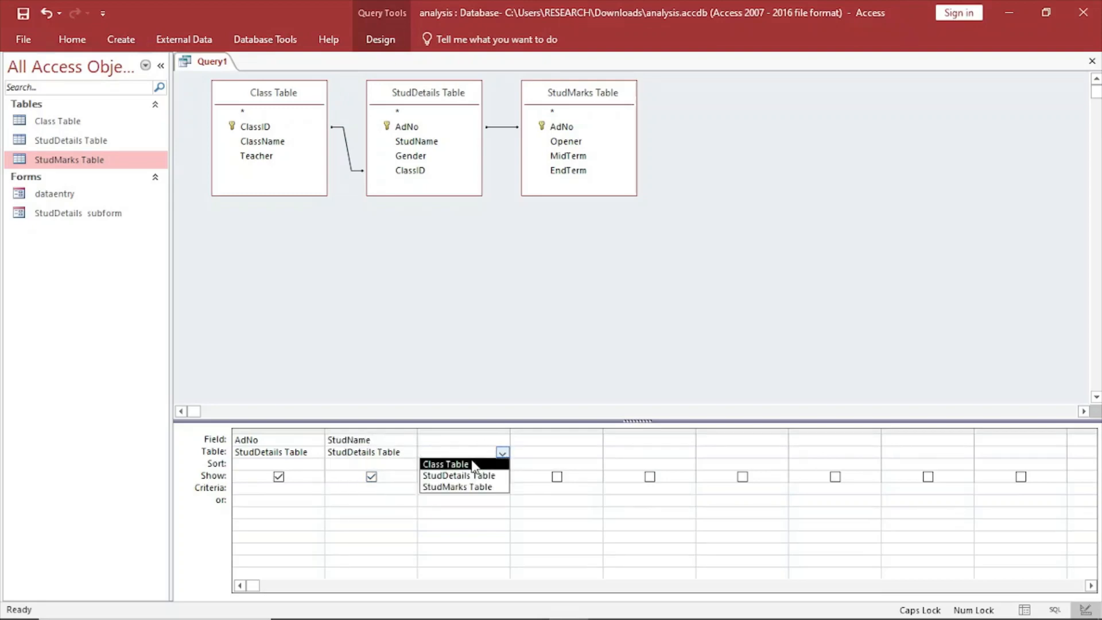
pyautogui.click(471, 463)
pyautogui.click(464, 440)
pyautogui.click(503, 440)
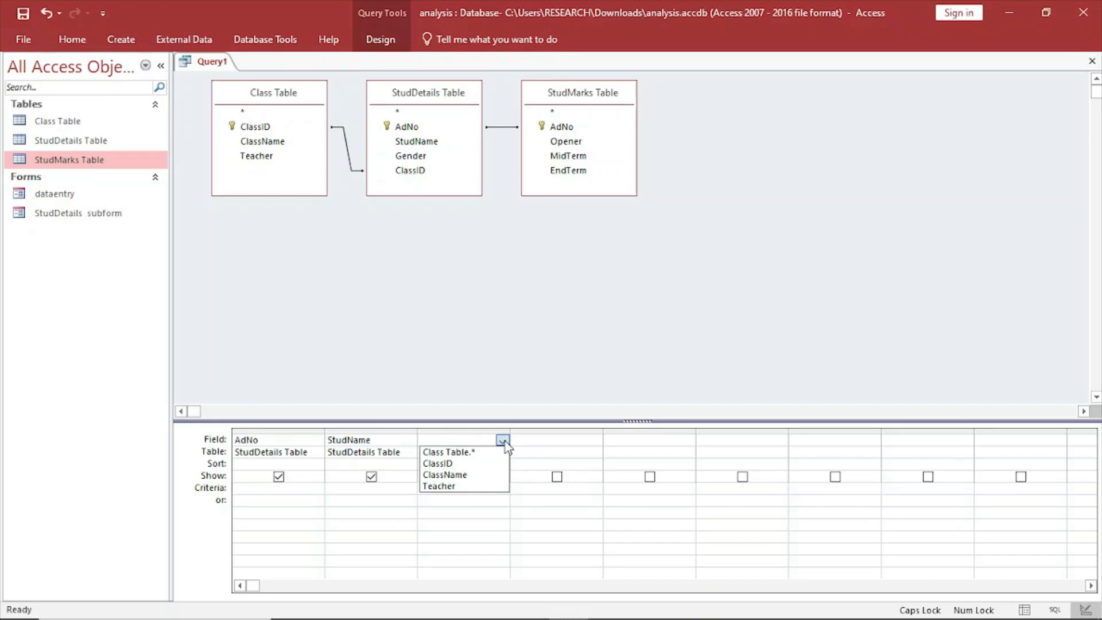
pyautogui.click(484, 463)
# Add the Opener field from StudMarks Table as the query's fourth column.
pyautogui.click(534, 452)
pyautogui.click(595, 453)
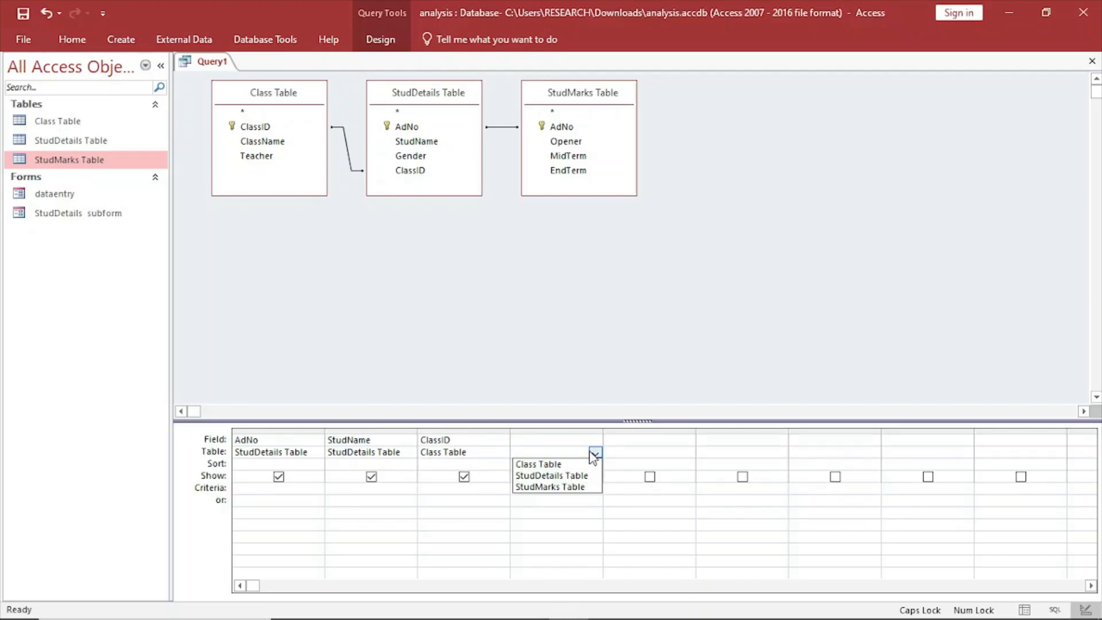
pyautogui.click(562, 487)
pyautogui.click(549, 440)
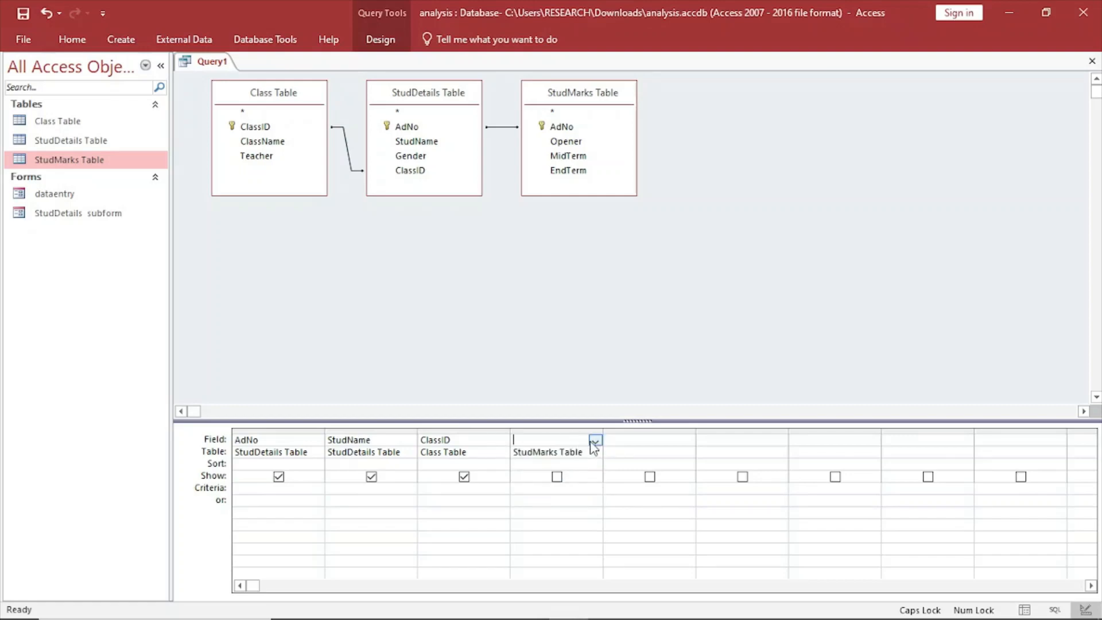
pyautogui.click(595, 440)
pyautogui.click(565, 476)
# Add the MidTerm field from StudMarks Table as the query's fifth column.
pyautogui.click(630, 453)
pyautogui.click(688, 452)
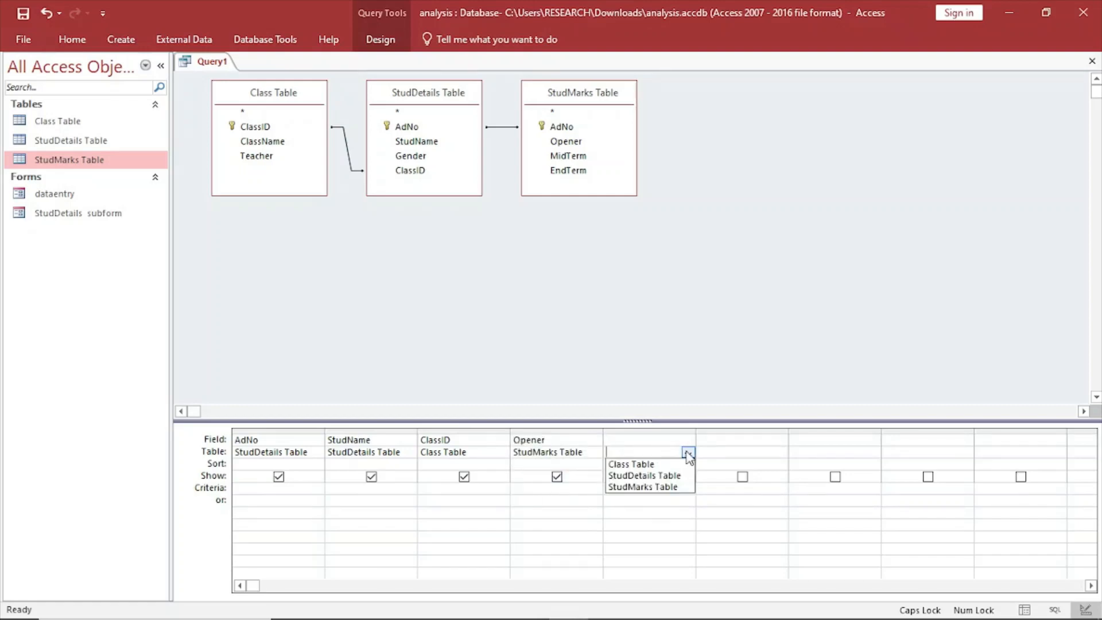
pyautogui.click(658, 487)
pyautogui.click(629, 441)
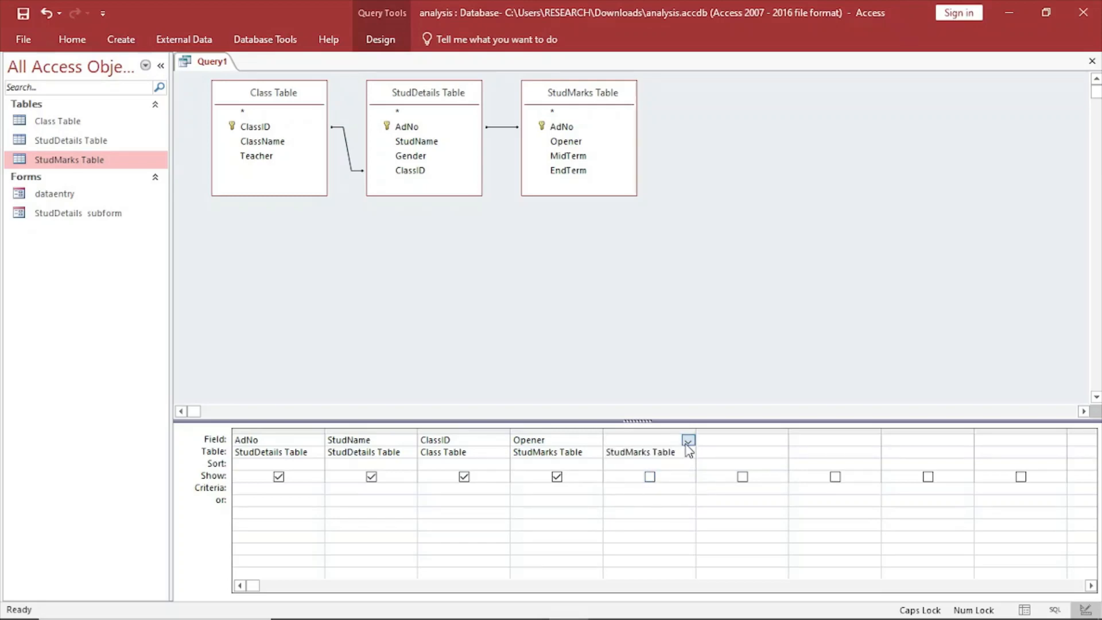
pyautogui.click(688, 441)
pyautogui.click(649, 486)
# Add the EndTerm field from StudMarks Table as the query's sixth column.
pyautogui.click(769, 453)
pyautogui.click(780, 452)
pyautogui.click(761, 486)
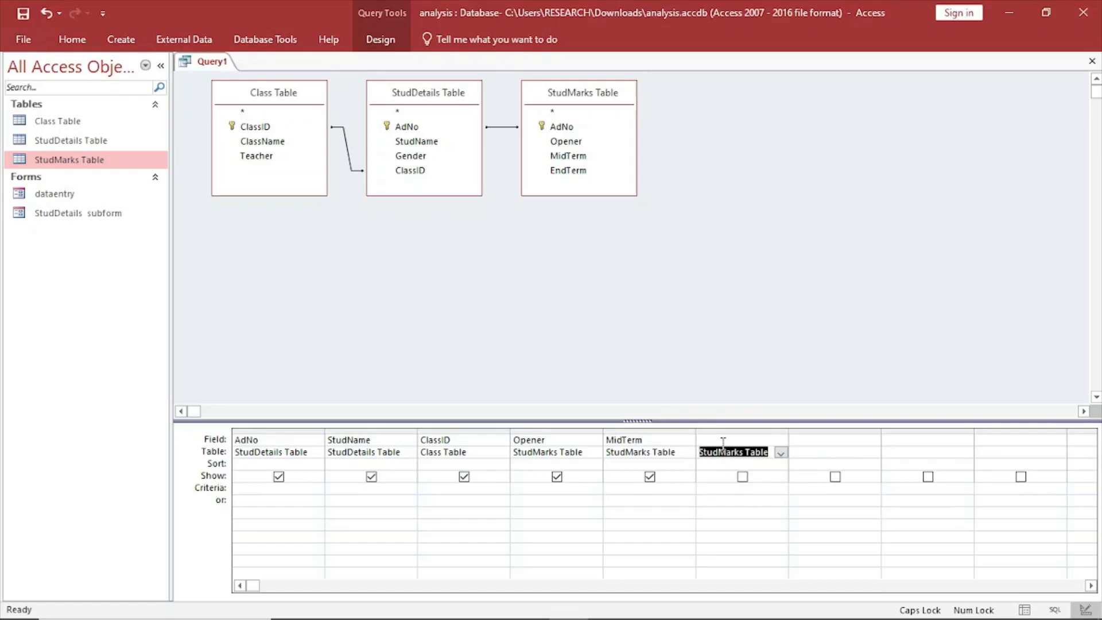
pyautogui.click(723, 440)
pyautogui.click(780, 440)
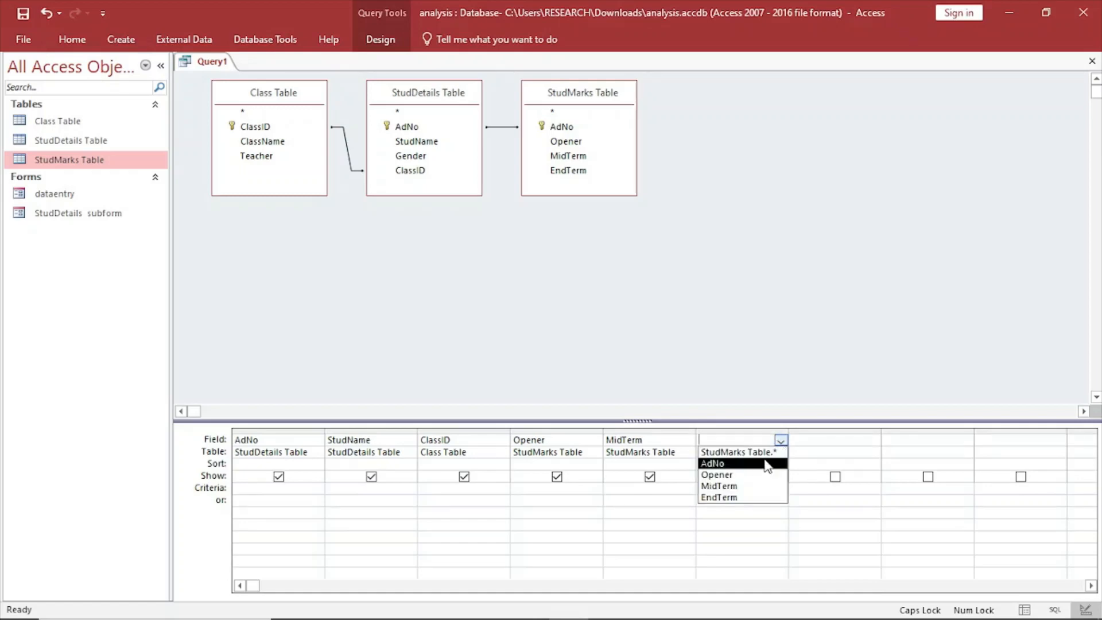
pyautogui.click(747, 497)
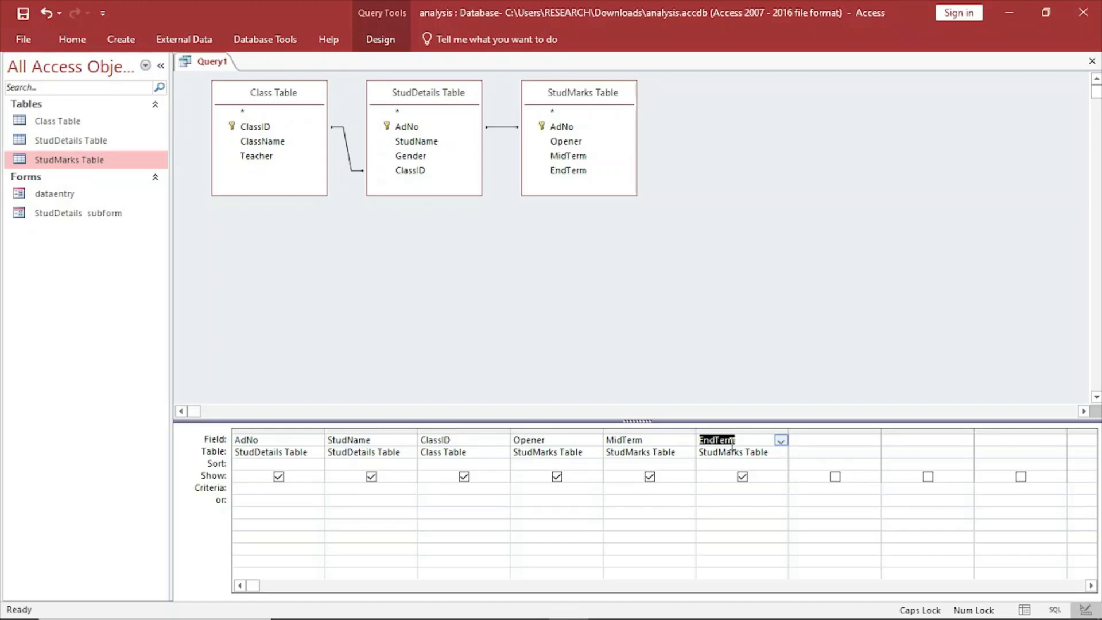
# Set the ClassID criteria to ="1E" and run the query.
pyautogui.click(428, 491)
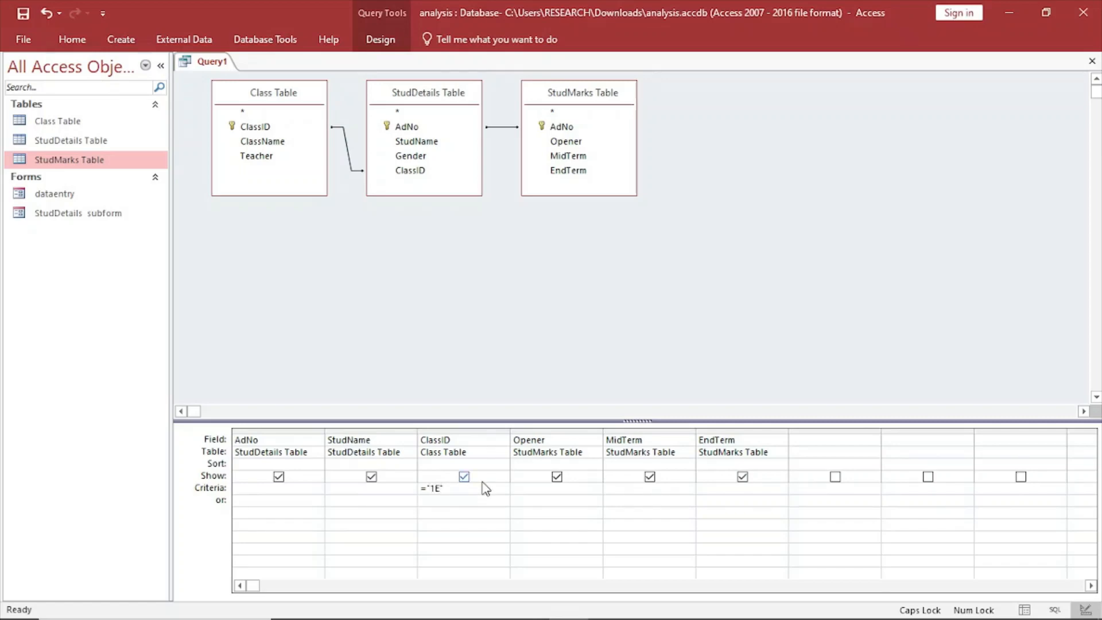
pyautogui.click(384, 43)
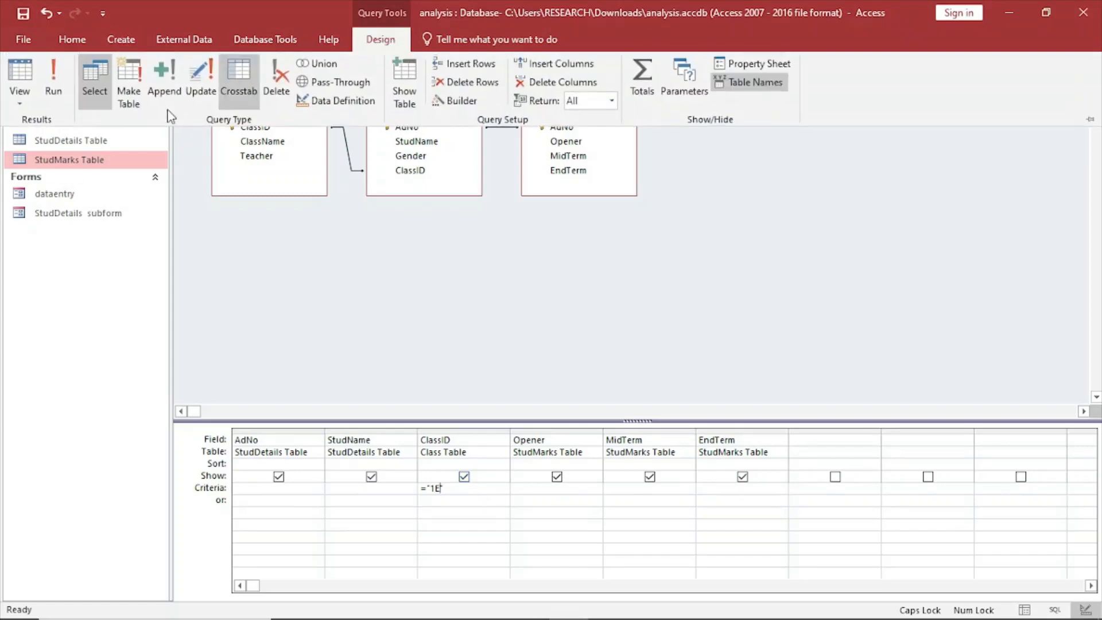
pyautogui.click(55, 84)
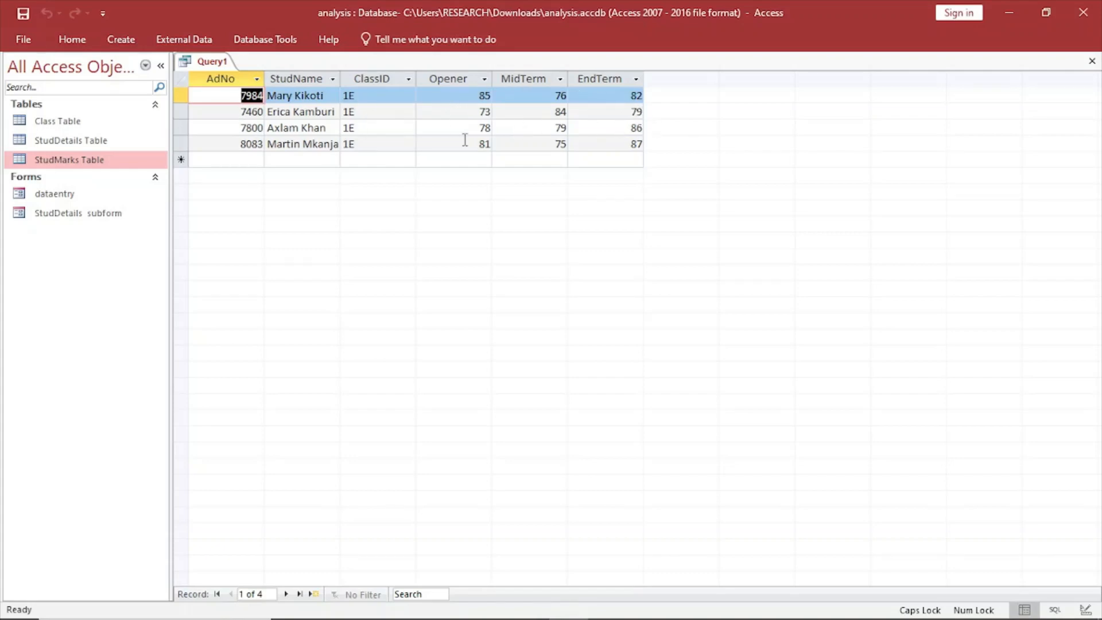
# Save the query under the name F1E.
pyautogui.rightClick(212, 59)
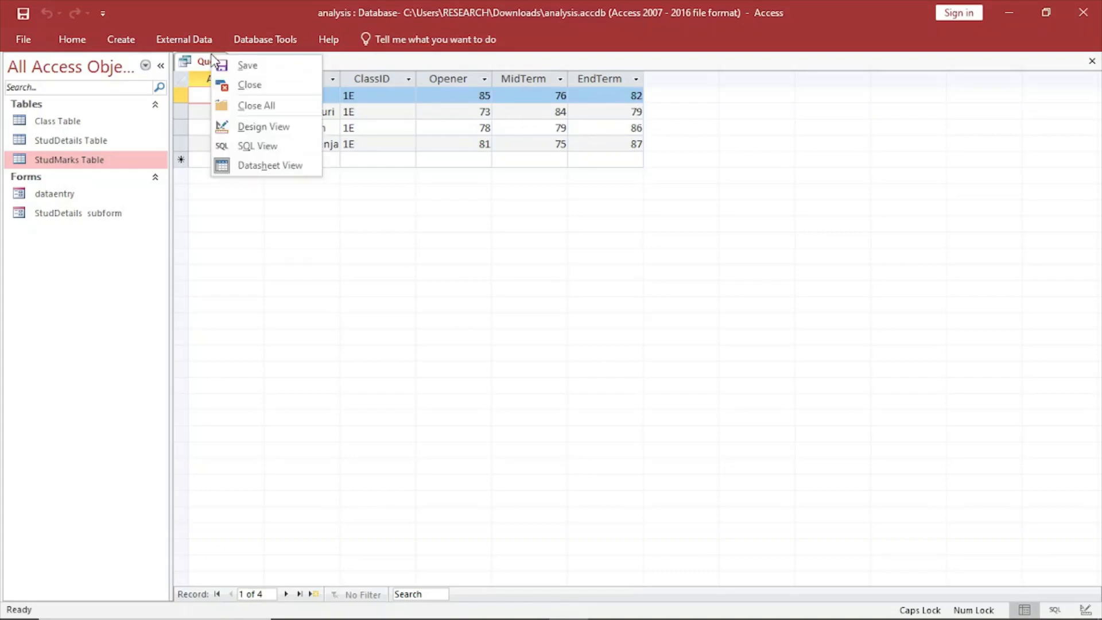
pyautogui.click(246, 64)
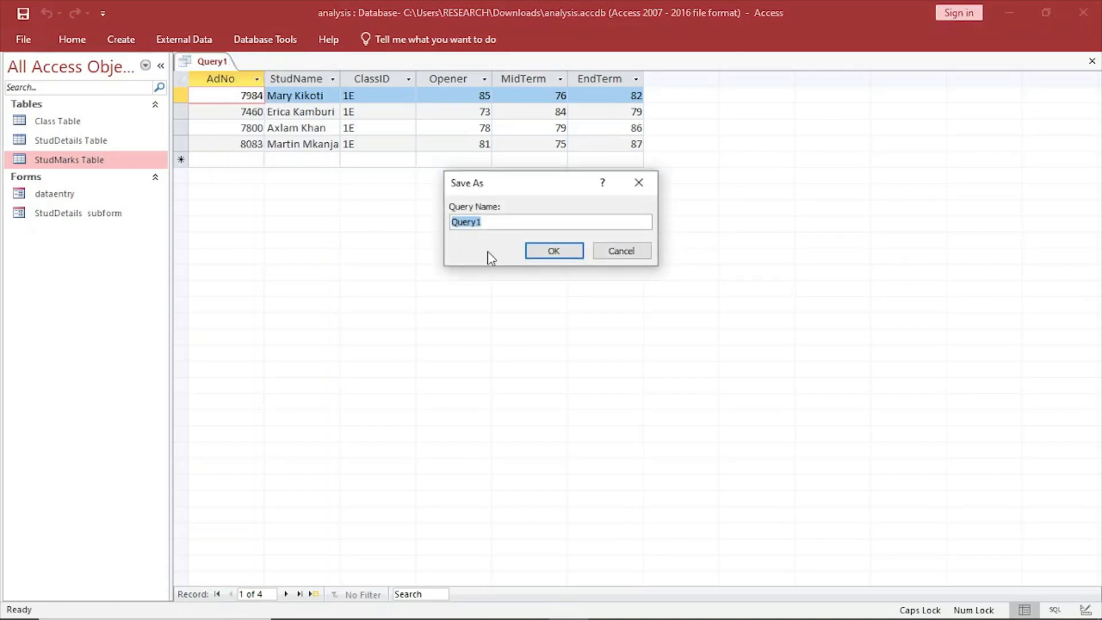
pyautogui.press('capslock')
pyautogui.write('f')
pyautogui.press('capslock')
pyautogui.click(550, 253)
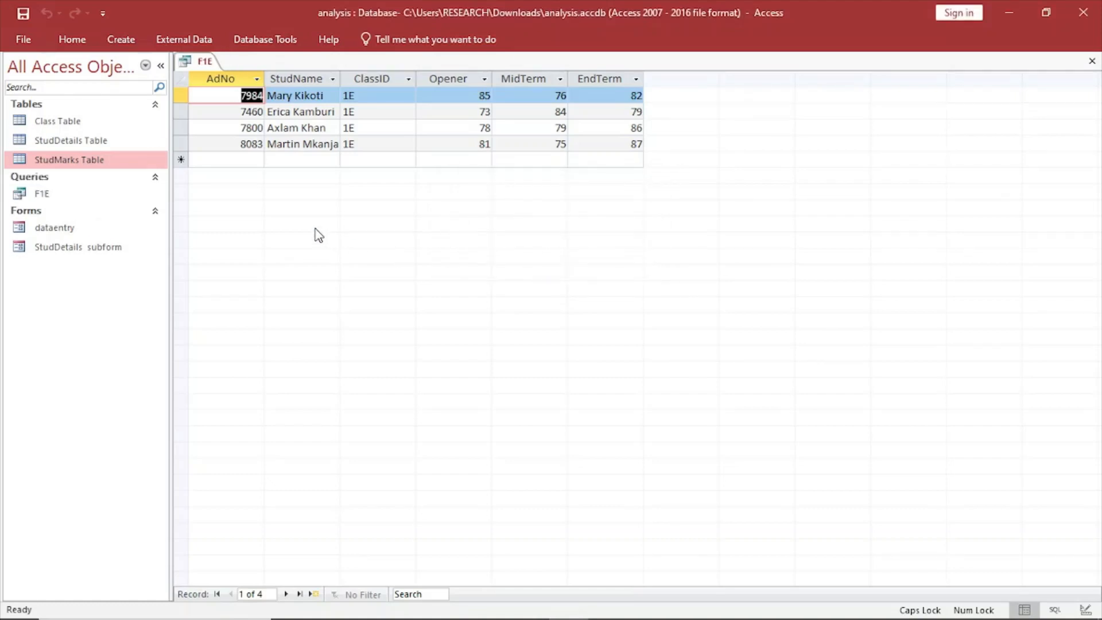
# Read part (c)(ii) of the exam paper PDF for the next query's requirements, and return to the Access database.
pyautogui.click(330, 612)
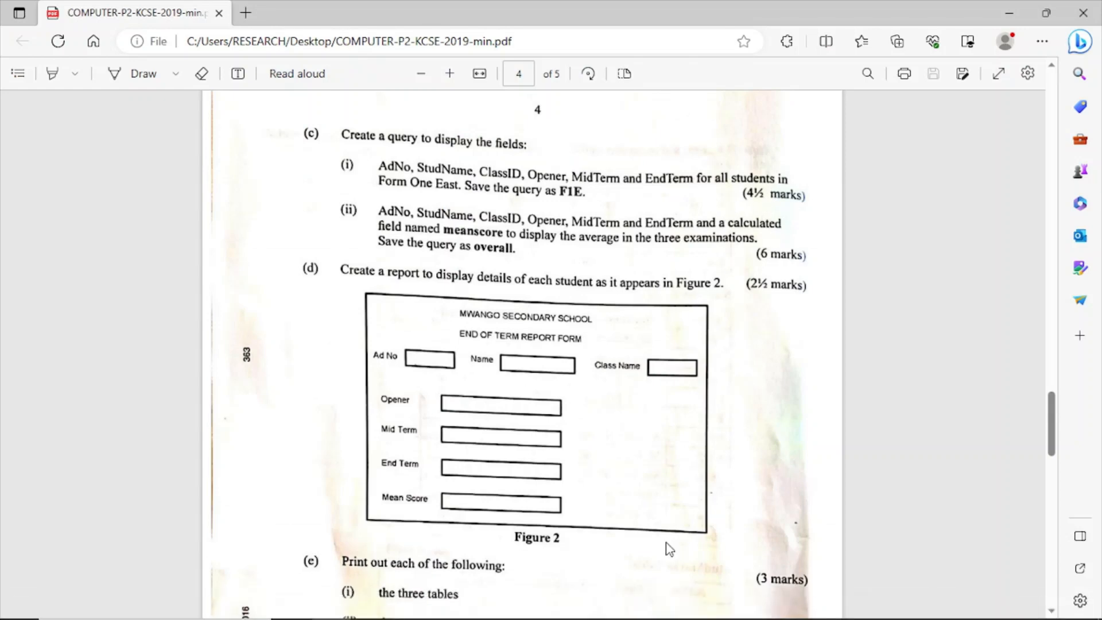
pyautogui.moveTo(568, 606)
pyautogui.click(556, 537)
pyautogui.click(568, 613)
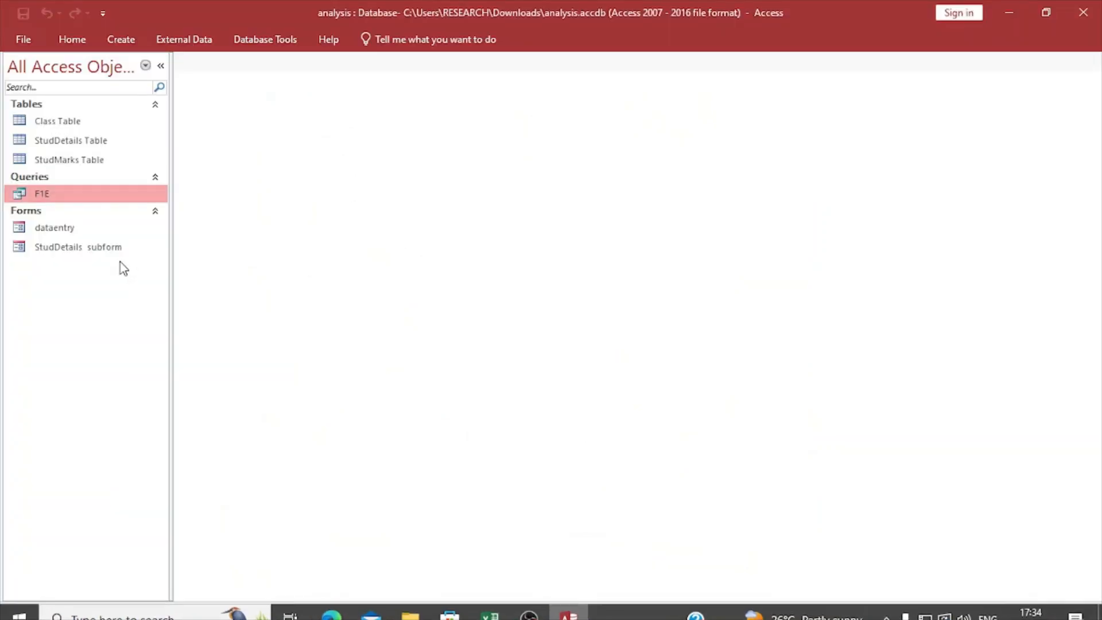
# Create a new query in design view and add Class Table, StudDetails Table and StudMarks Table to it.
pyautogui.click(121, 39)
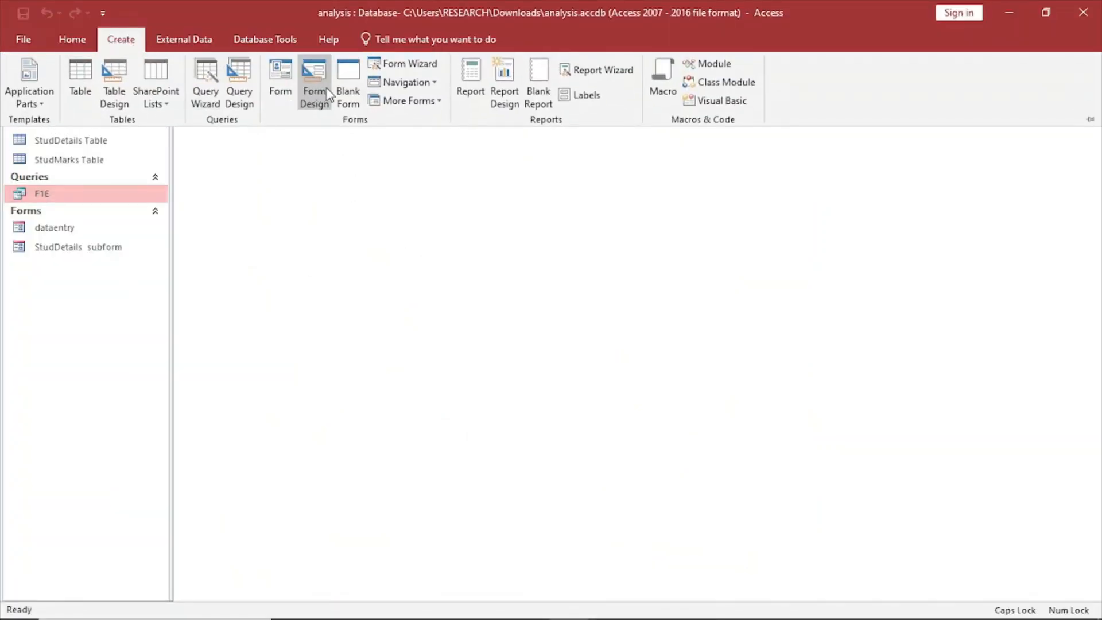
pyautogui.click(240, 86)
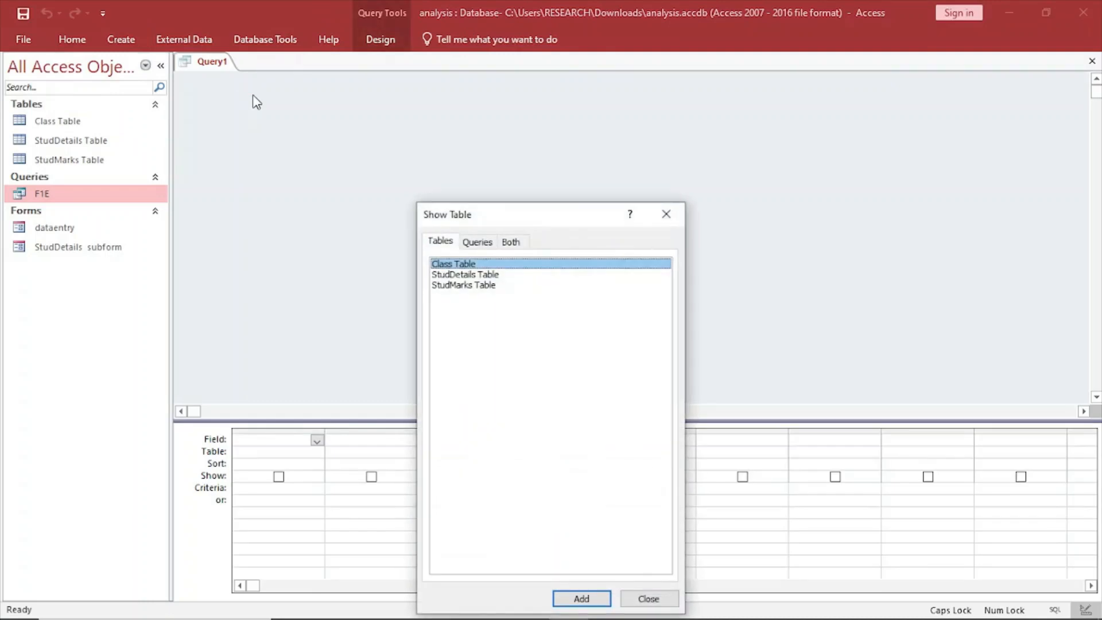
pyautogui.click(577, 598)
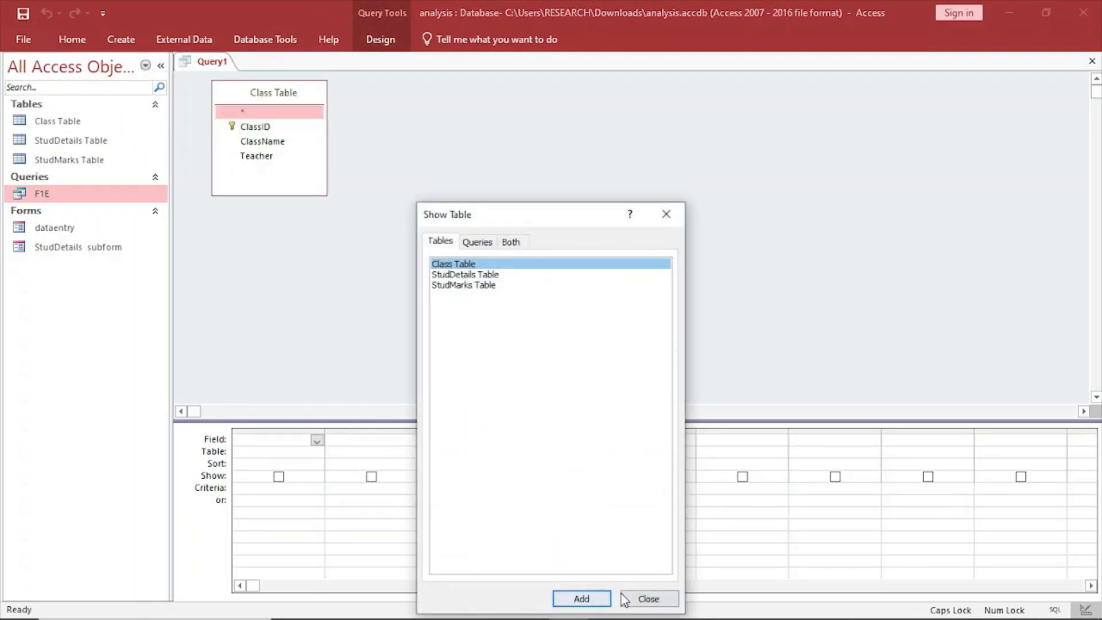
pyautogui.click(464, 275)
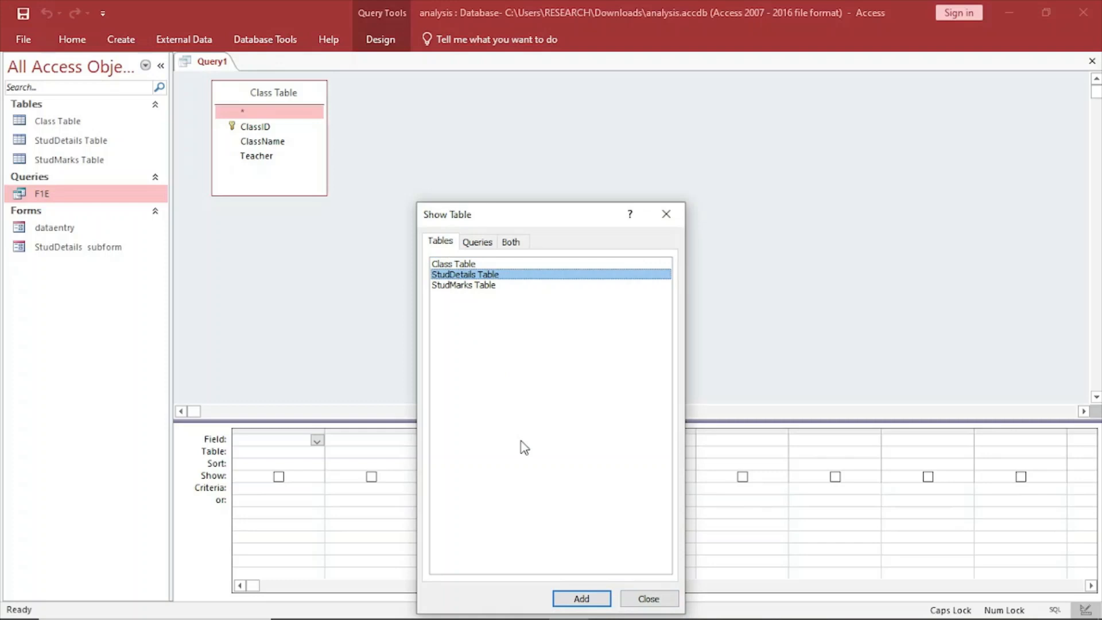
pyautogui.click(584, 601)
pyautogui.click(460, 285)
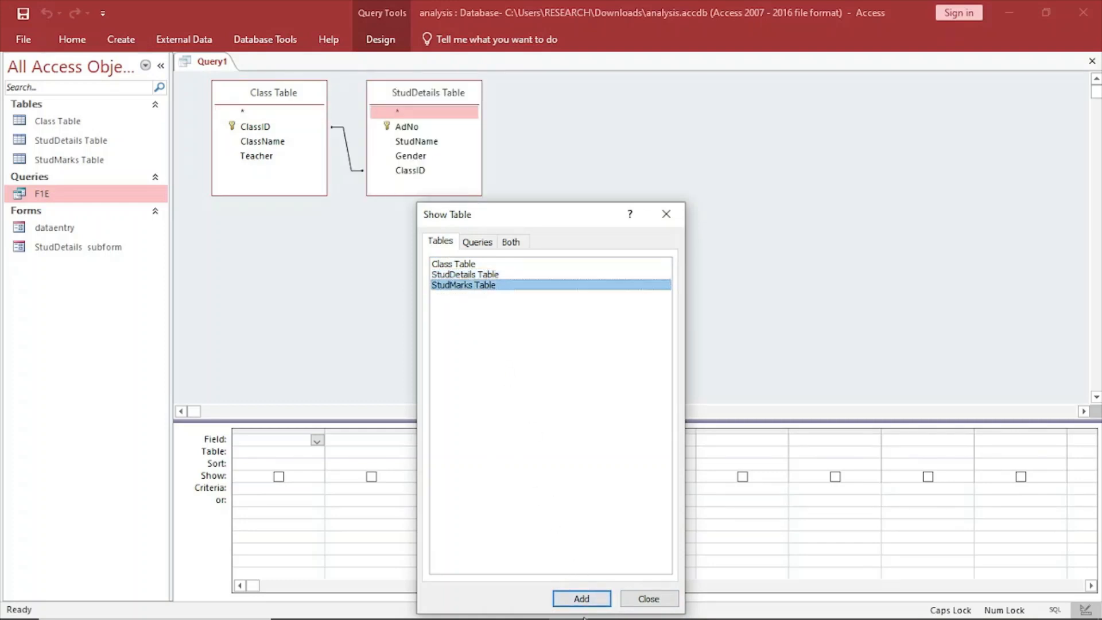
pyautogui.click(600, 599)
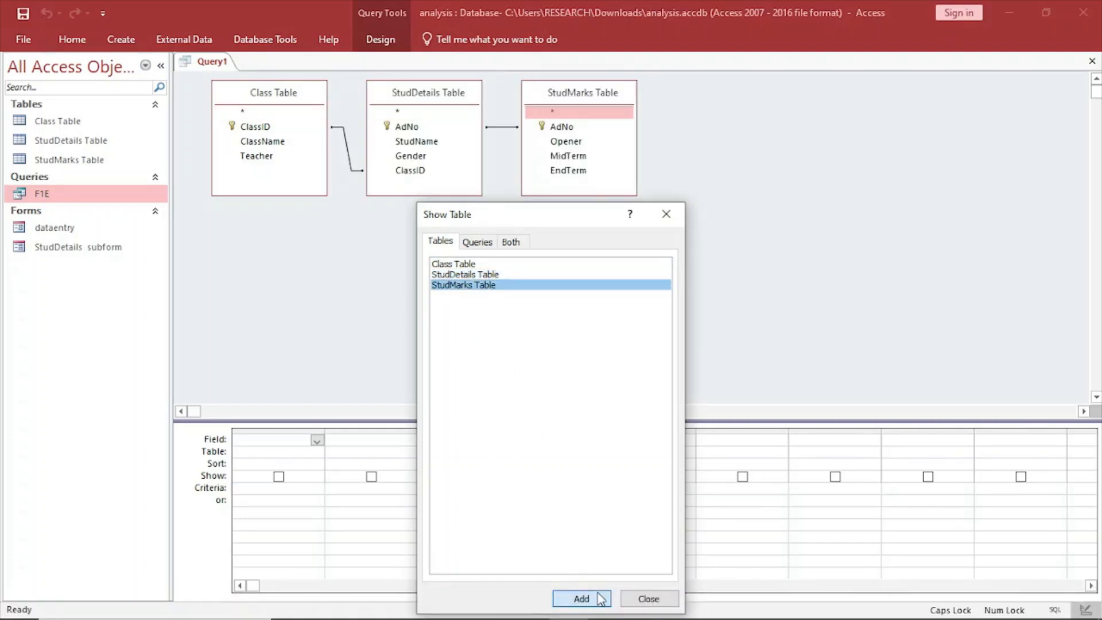
pyautogui.click(644, 598)
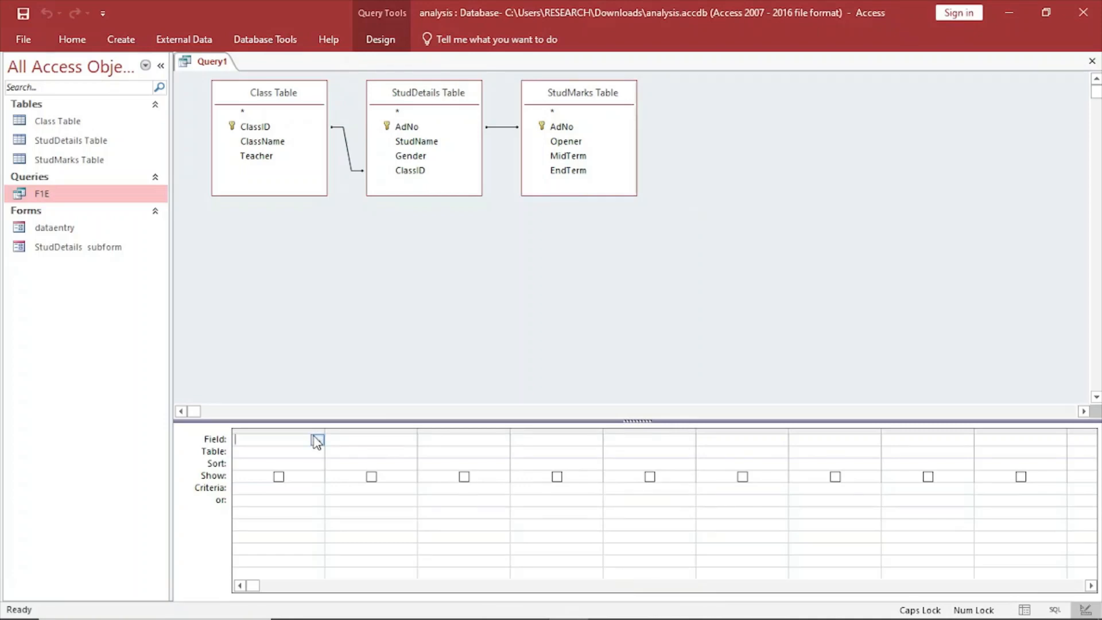
# Add the AdNo field from StudDetails Table as the new query's first column.
pyautogui.click(290, 452)
pyautogui.click(317, 452)
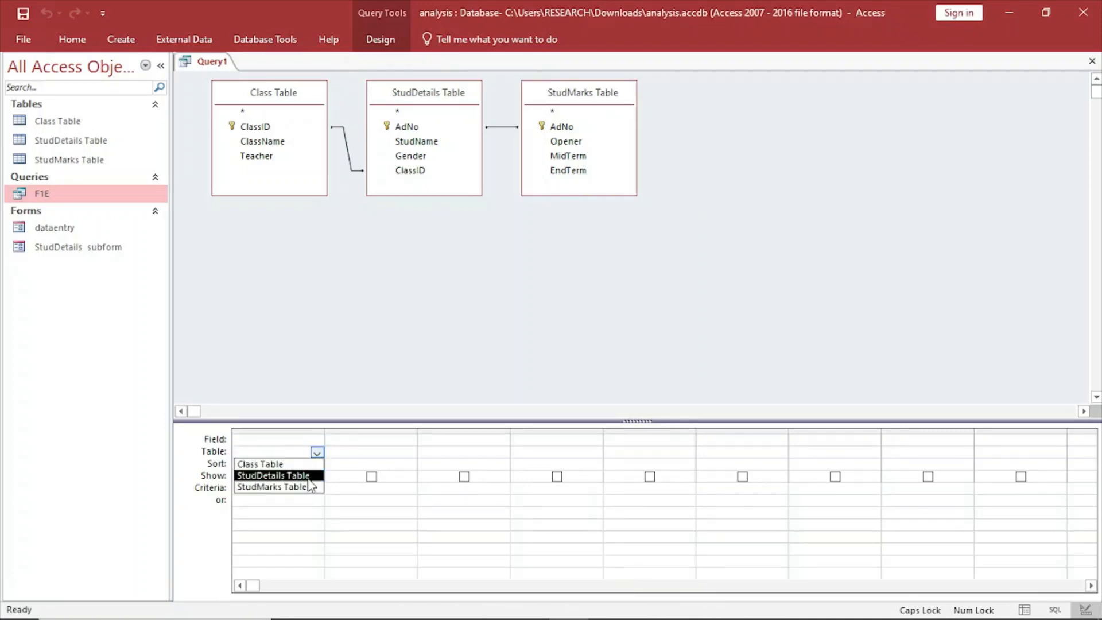
pyautogui.click(312, 477)
pyautogui.click(298, 440)
pyautogui.click(317, 440)
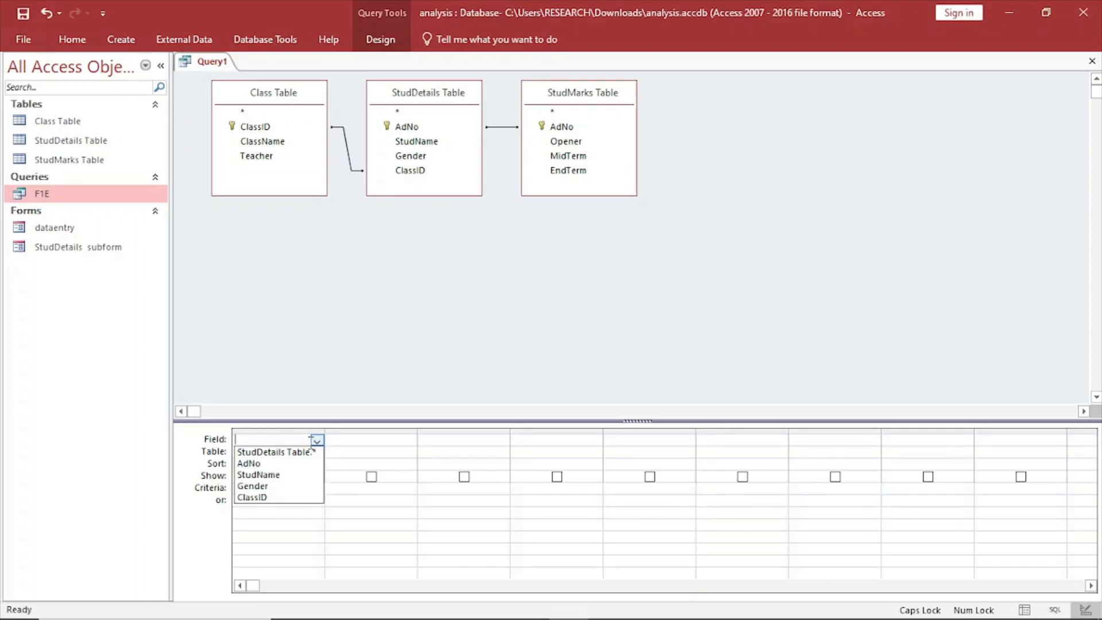
pyautogui.click(287, 462)
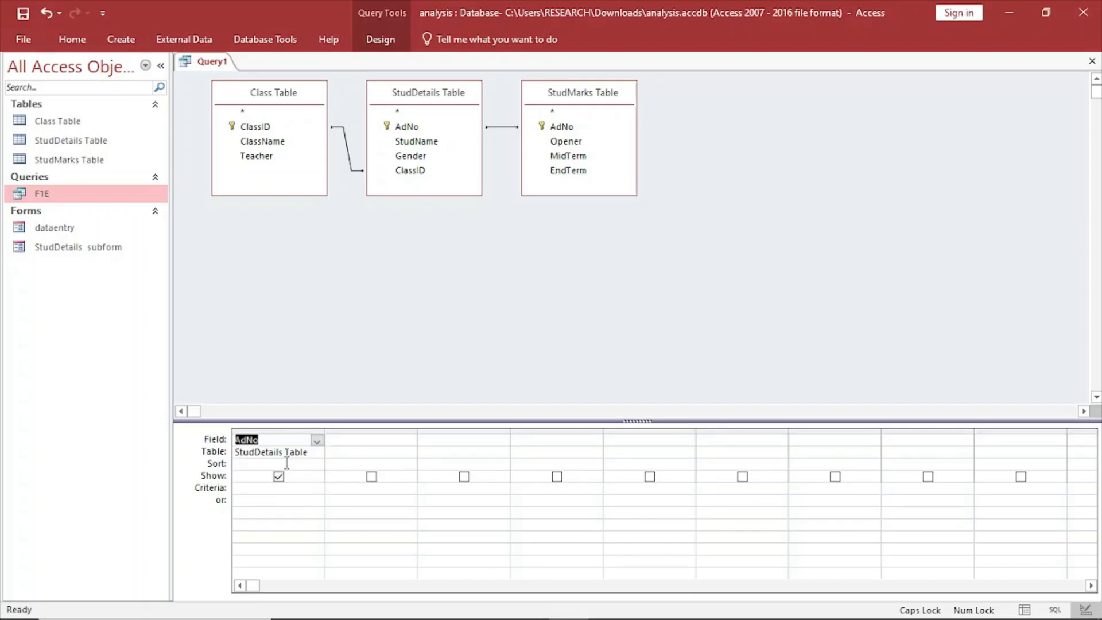
# Add the StudName field from StudDetails Table as the query's second column.
pyautogui.click(339, 451)
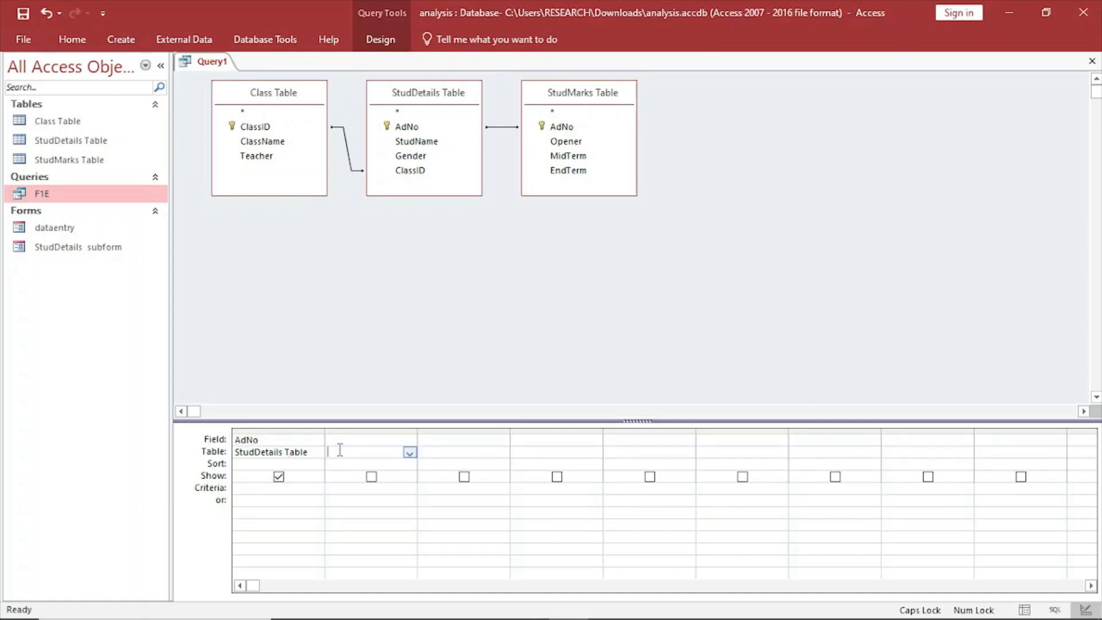
pyautogui.click(410, 453)
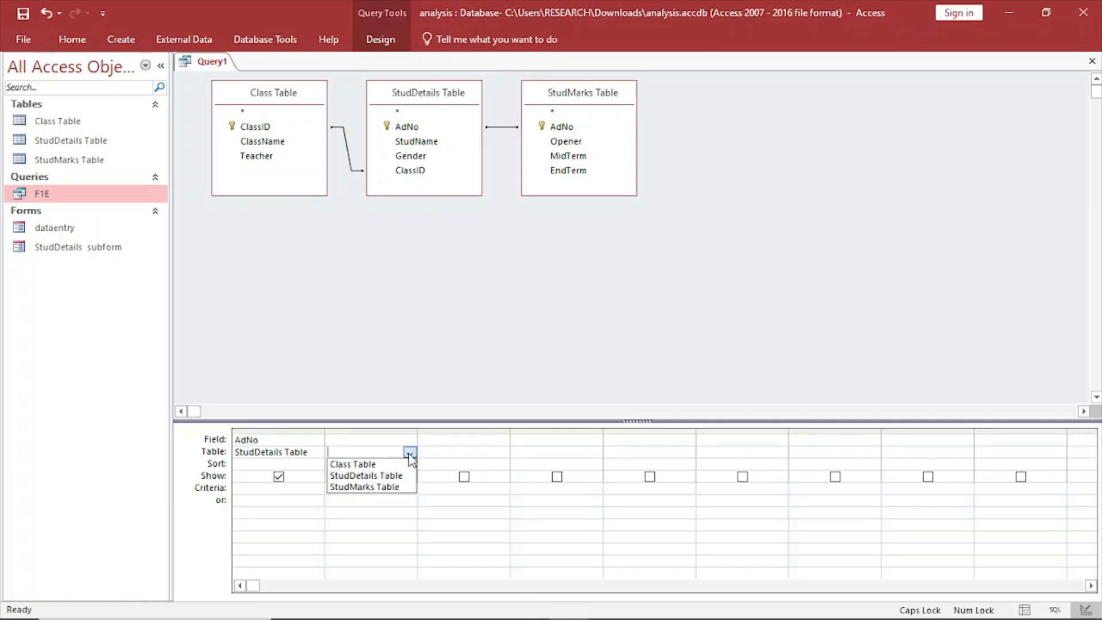
pyautogui.click(373, 476)
pyautogui.click(403, 439)
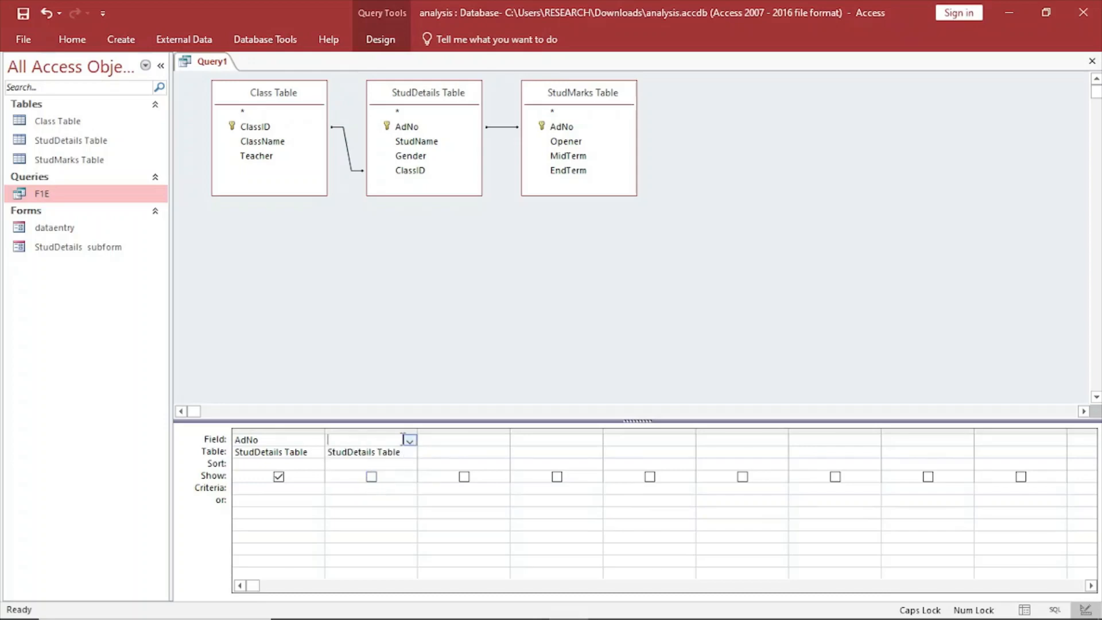
pyautogui.click(409, 440)
pyautogui.click(392, 478)
# Add the ClassID field from Class Table as the query's third column.
pyautogui.click(475, 456)
pyautogui.click(502, 454)
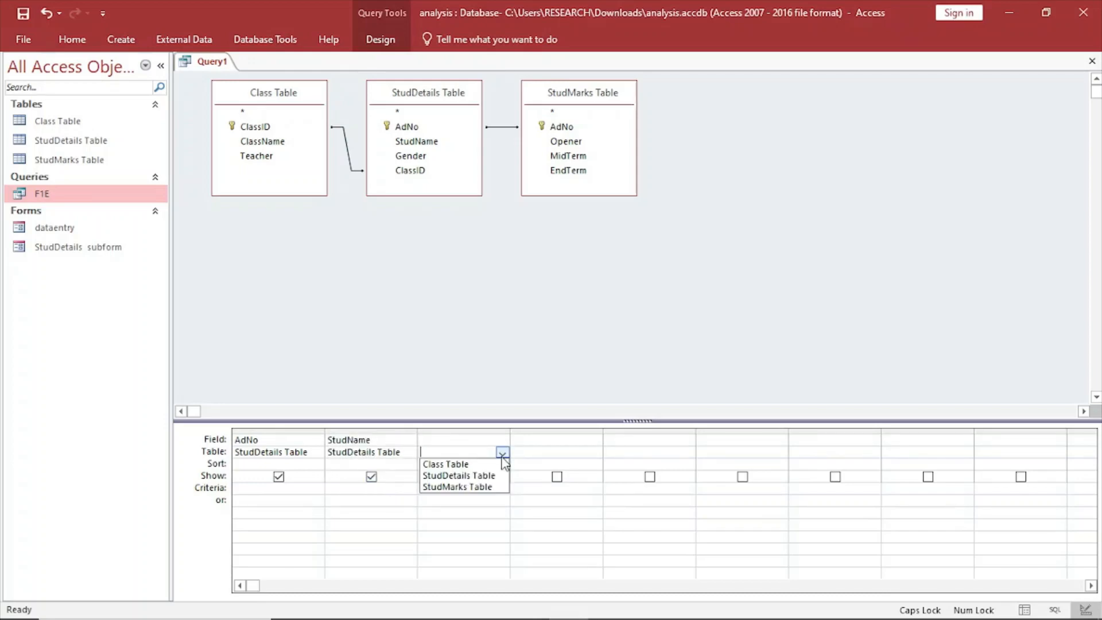
pyautogui.click(488, 464)
pyautogui.click(484, 442)
pyautogui.click(503, 440)
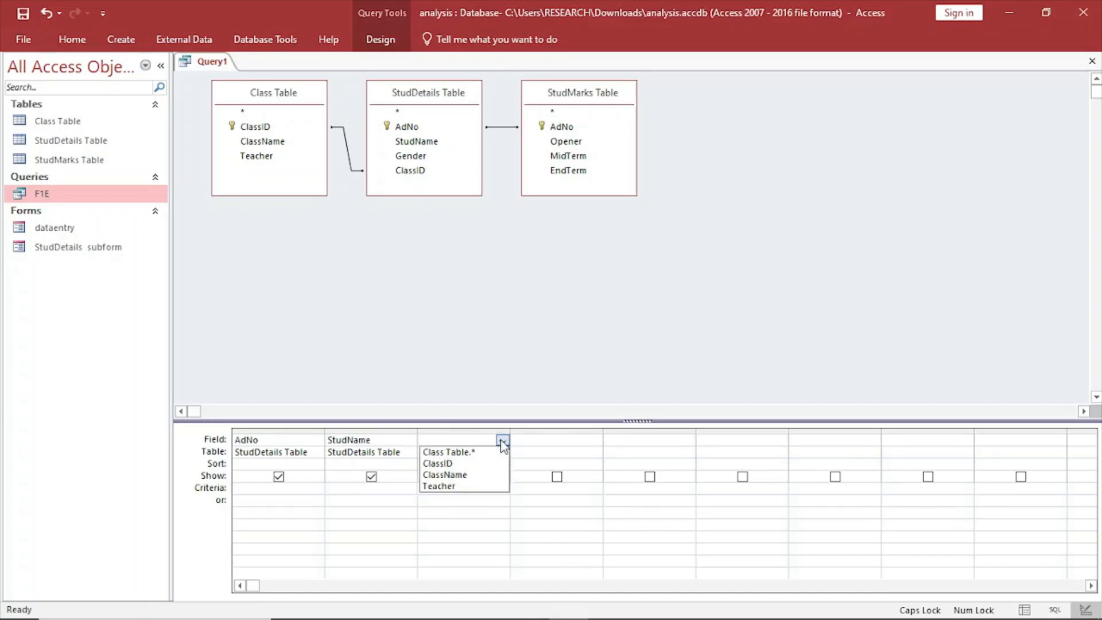
pyautogui.click(467, 458)
# Add the Opener field from StudMarks Table as the query's fourth column.
pyautogui.click(534, 454)
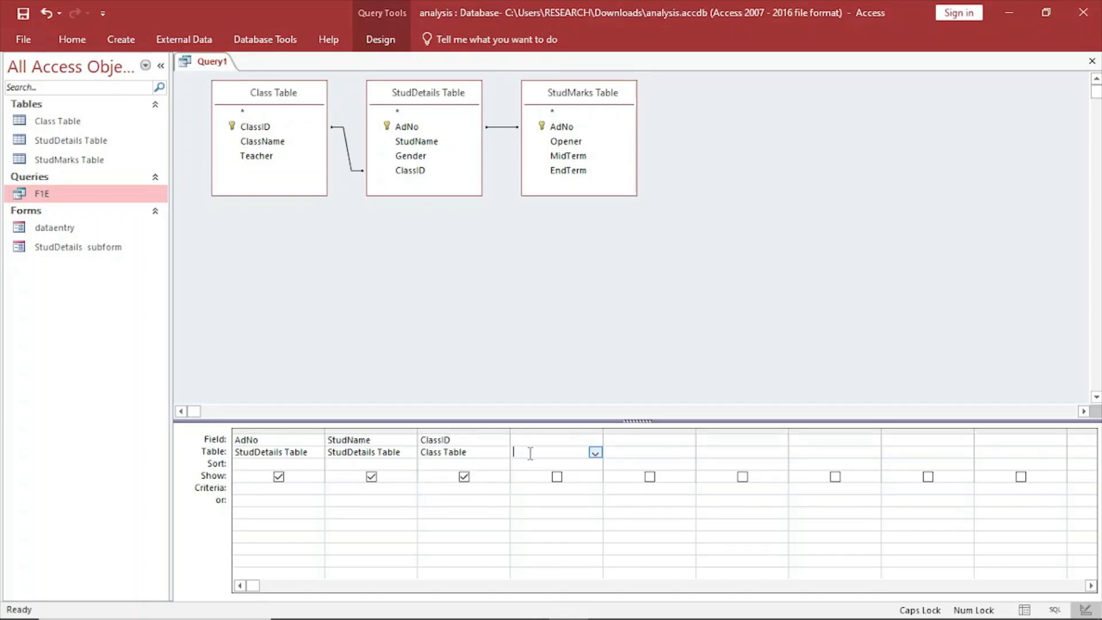
pyautogui.click(595, 452)
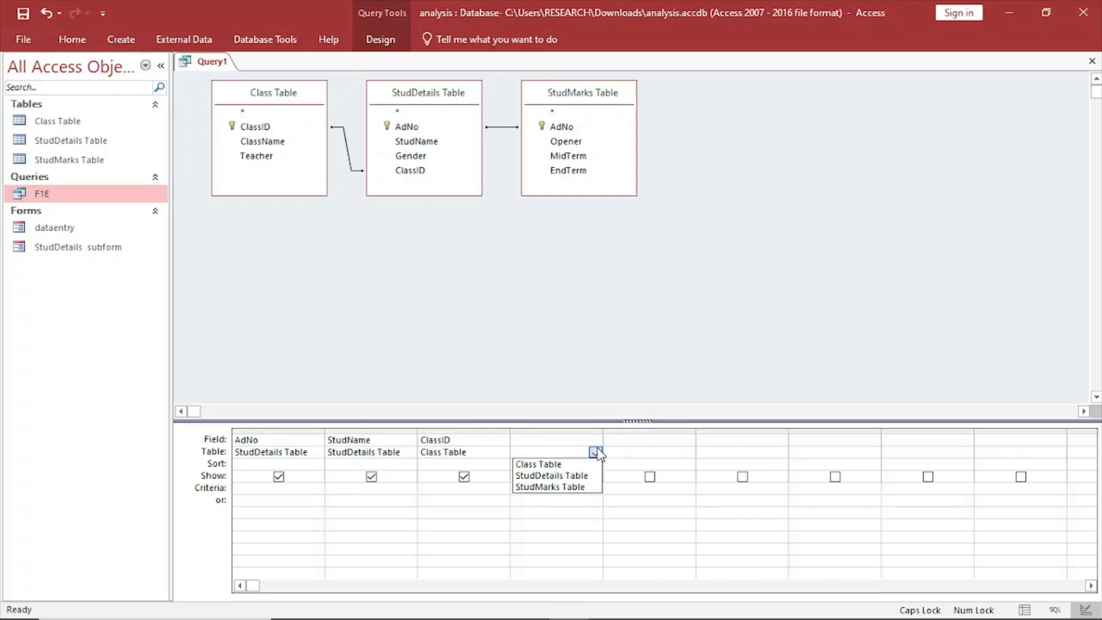
pyautogui.click(565, 487)
pyautogui.click(555, 439)
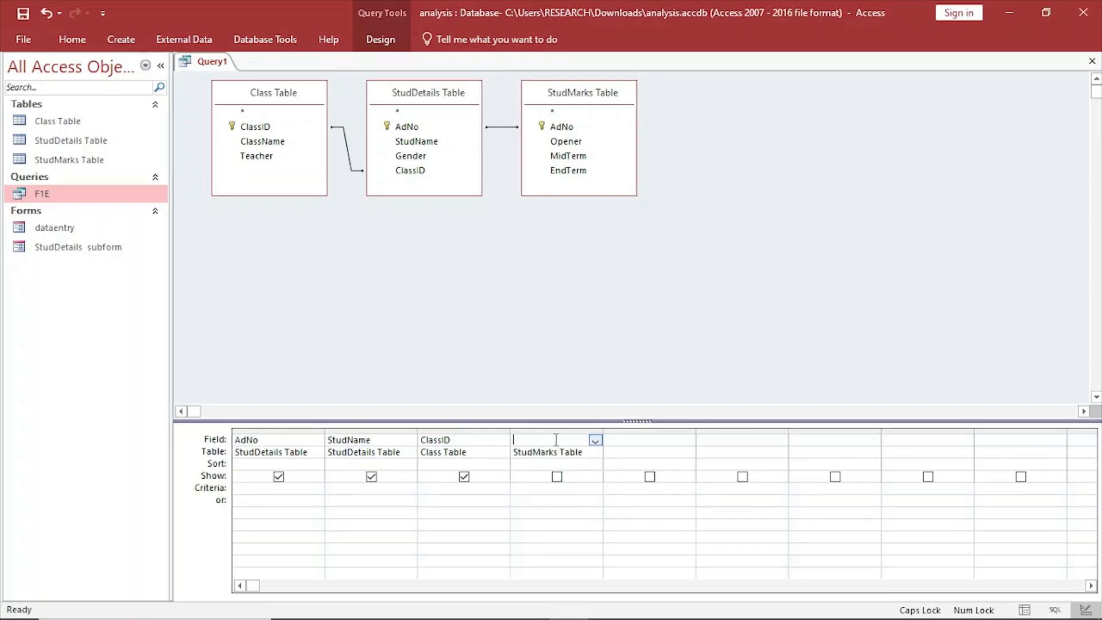
pyautogui.click(595, 440)
pyautogui.click(561, 474)
# Add the MidTerm field from StudMarks Table as the query's fifth column.
pyautogui.click(637, 451)
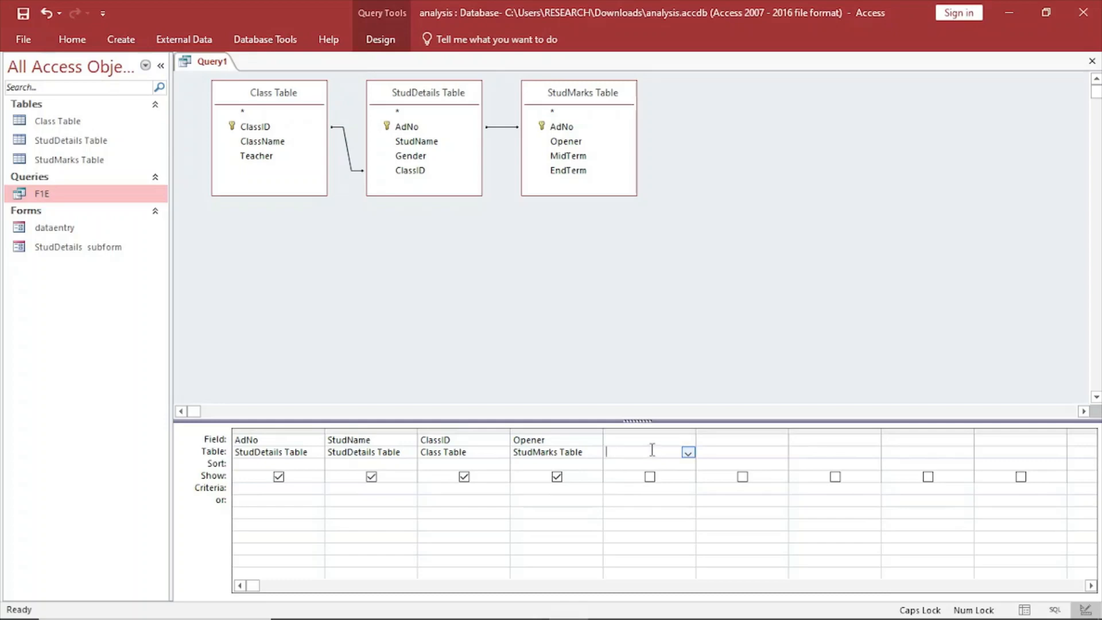
pyautogui.click(687, 452)
pyautogui.click(649, 487)
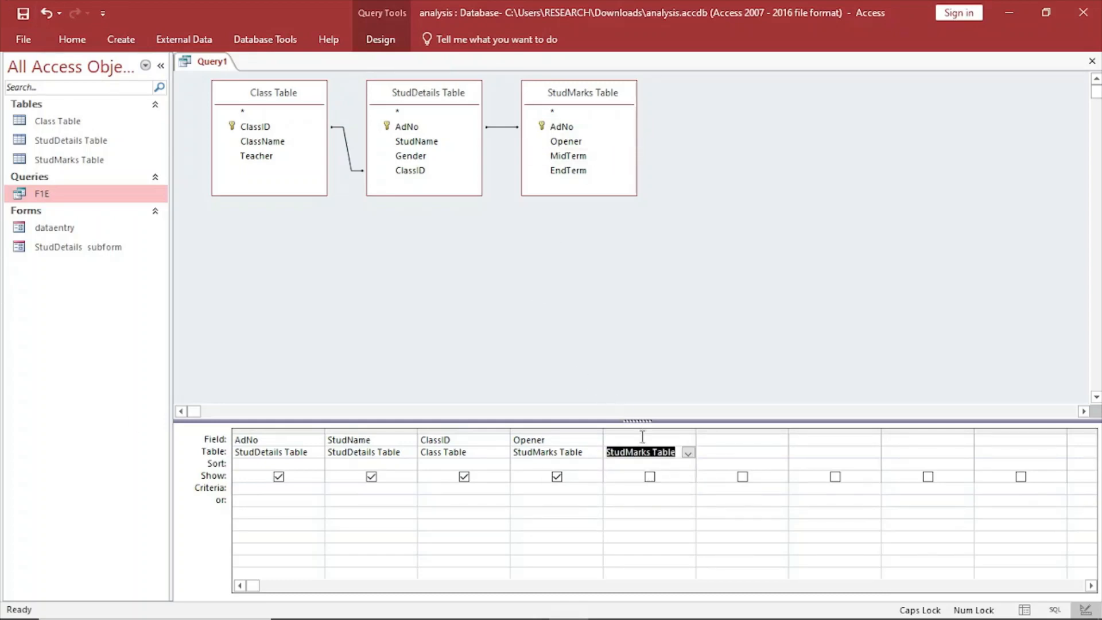
pyautogui.click(687, 440)
pyautogui.click(687, 440)
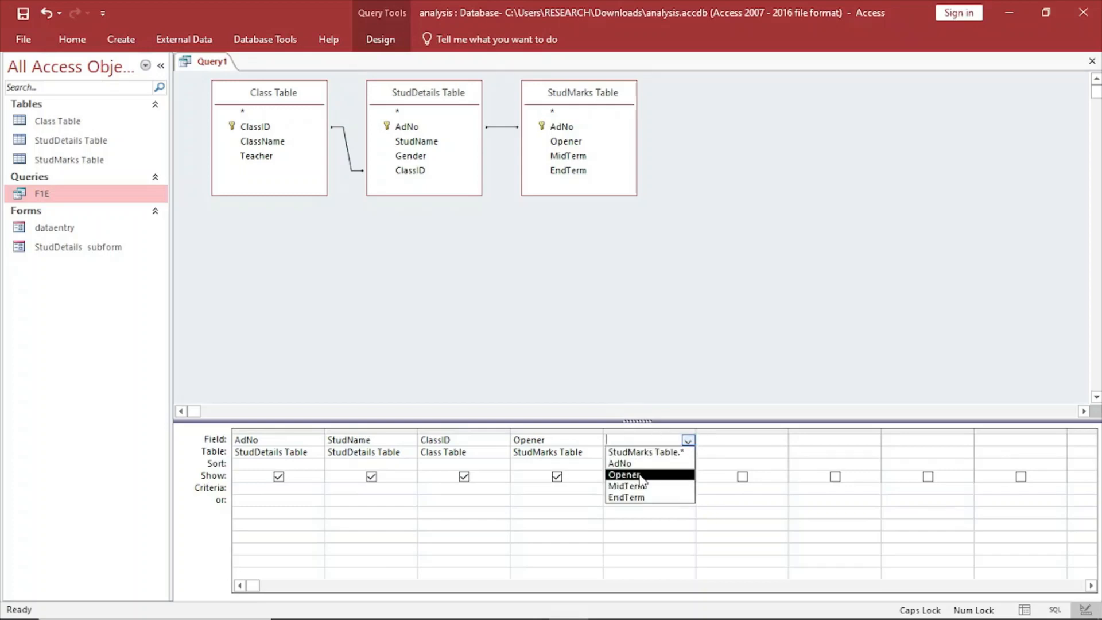
pyautogui.click(641, 487)
# Add the EndTerm field from StudMarks Table as the query's sixth column.
pyautogui.click(720, 450)
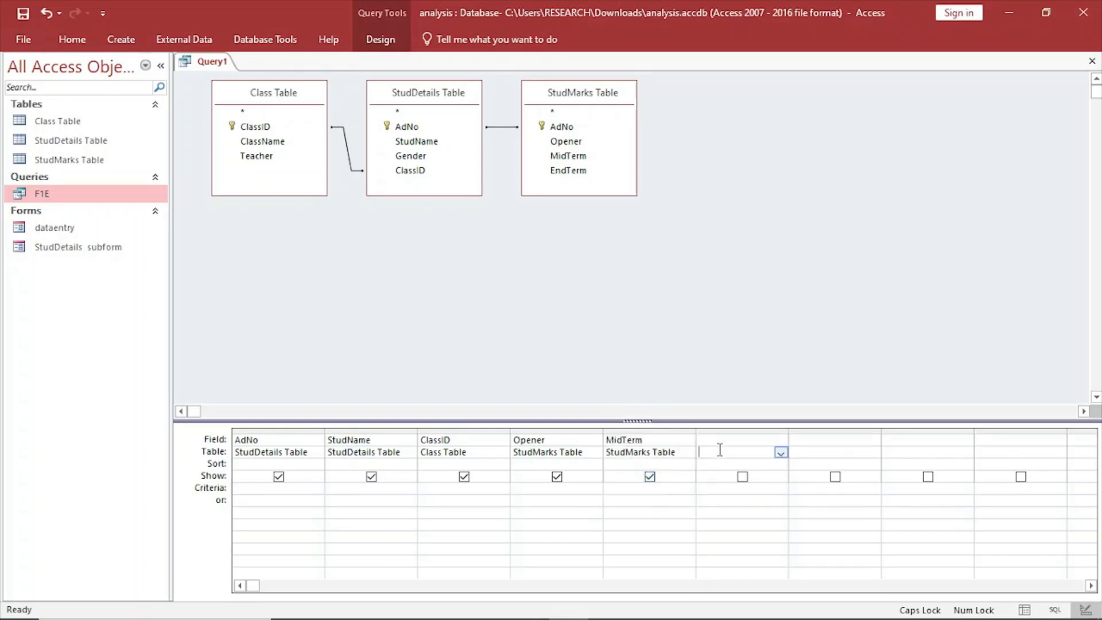
pyautogui.click(781, 453)
pyautogui.click(752, 486)
pyautogui.click(748, 439)
pyautogui.click(781, 440)
pyautogui.click(743, 497)
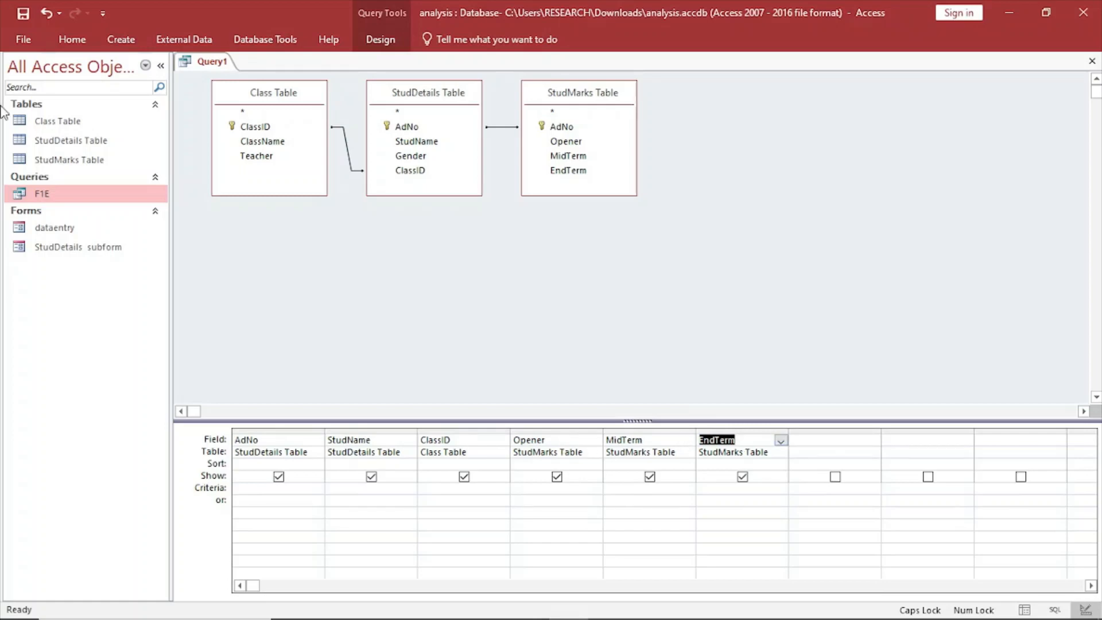
# Enter meanscore as the seventh column's field name and start its calculated expression with "meanscore:" in the Expression Builder.
pyautogui.click(808, 439)
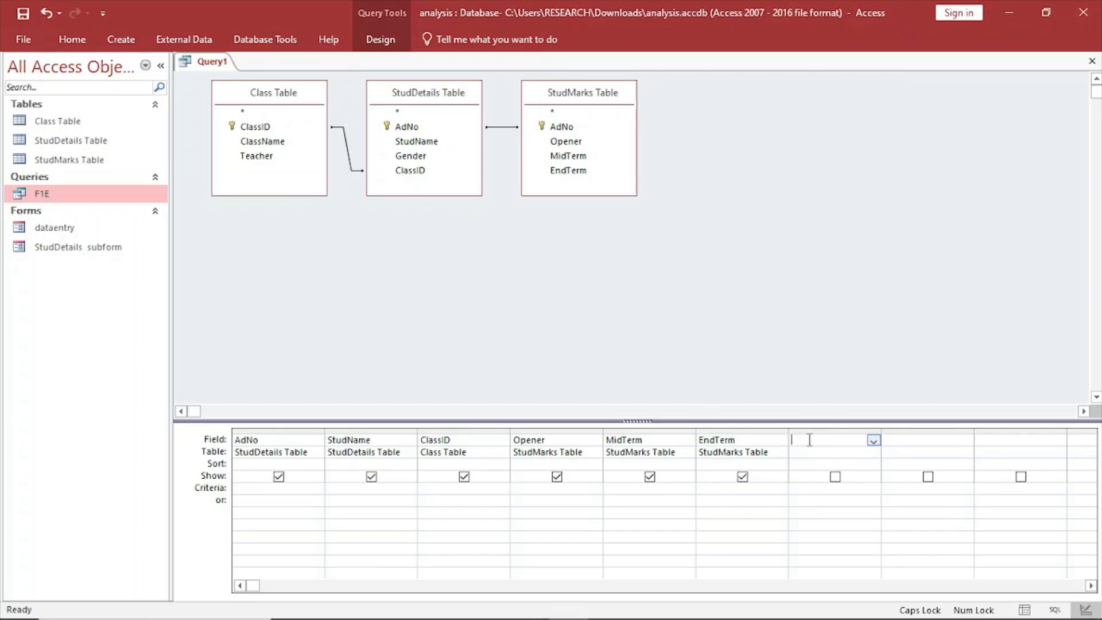
pyautogui.press('capslock')
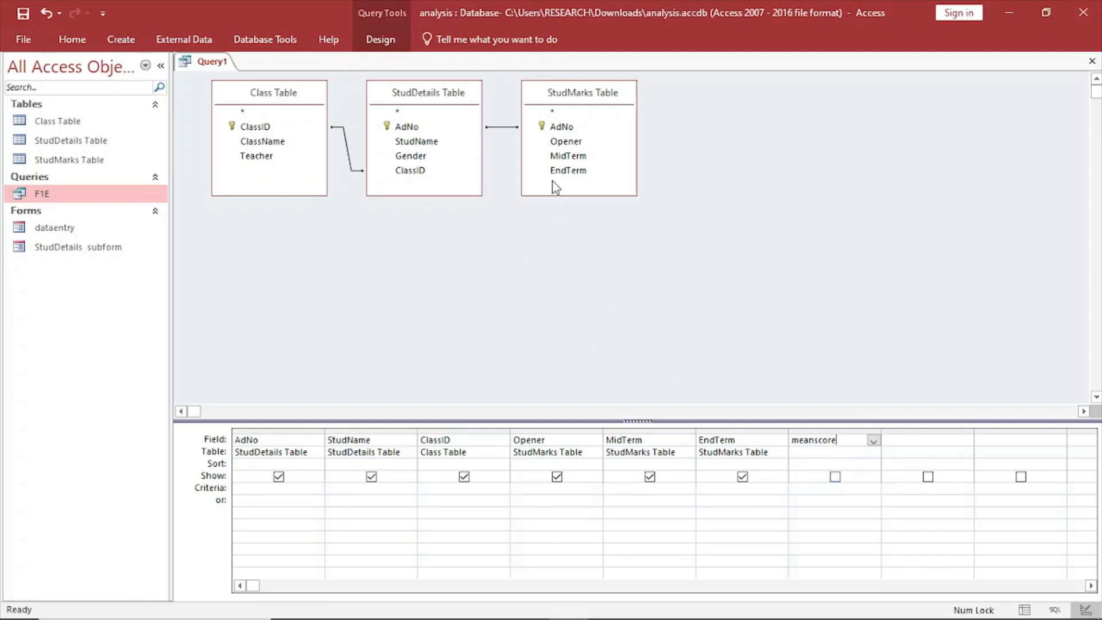
pyautogui.click(373, 41)
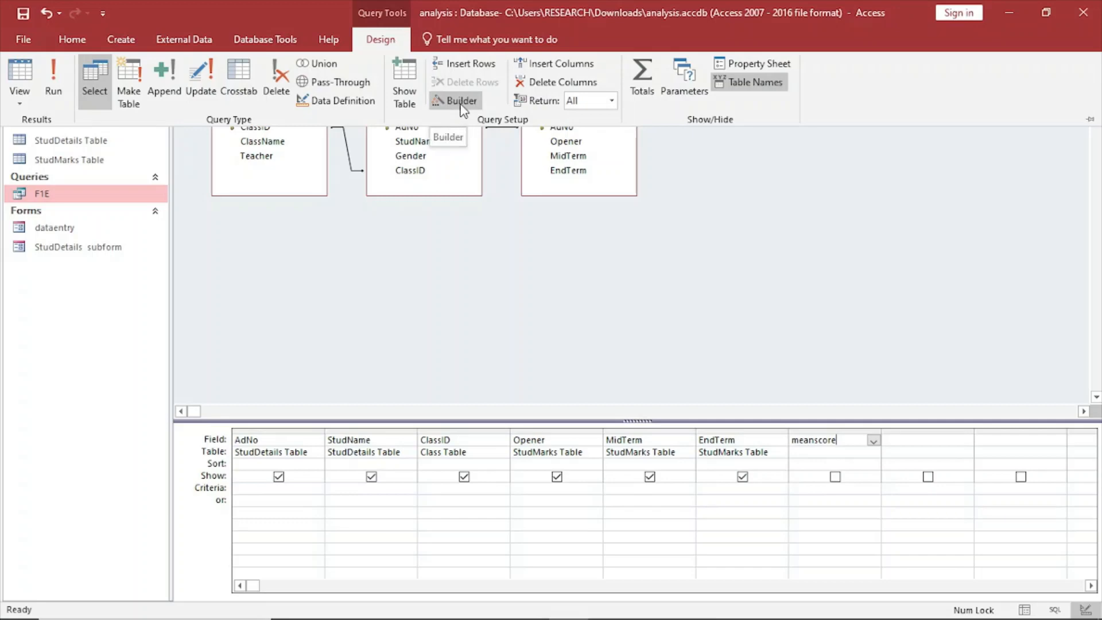
pyautogui.click(461, 103)
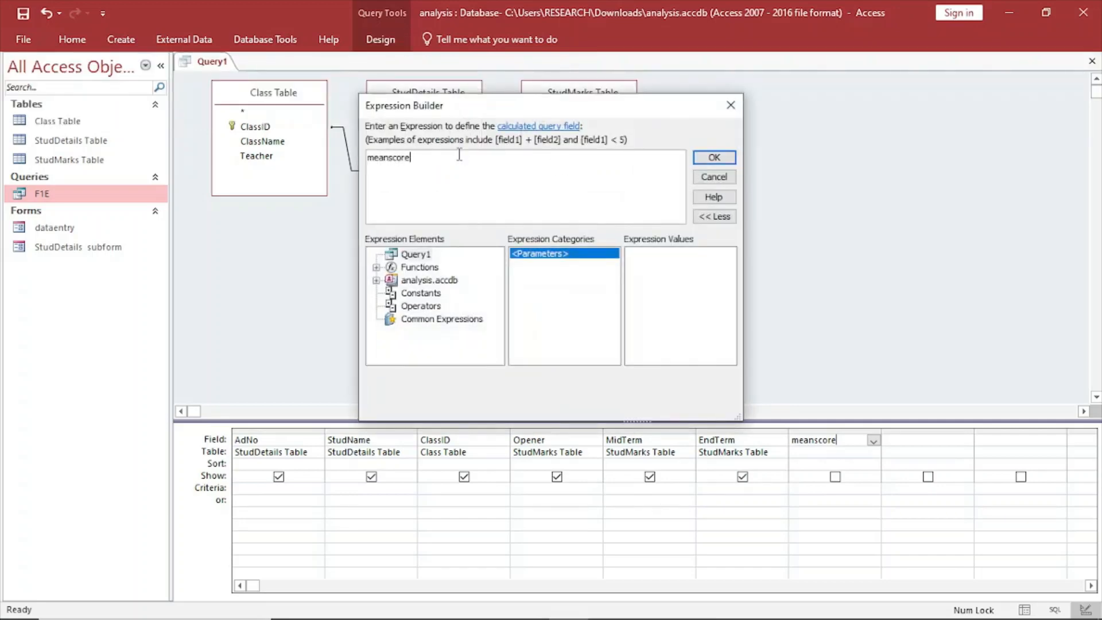
pyautogui.write(':')
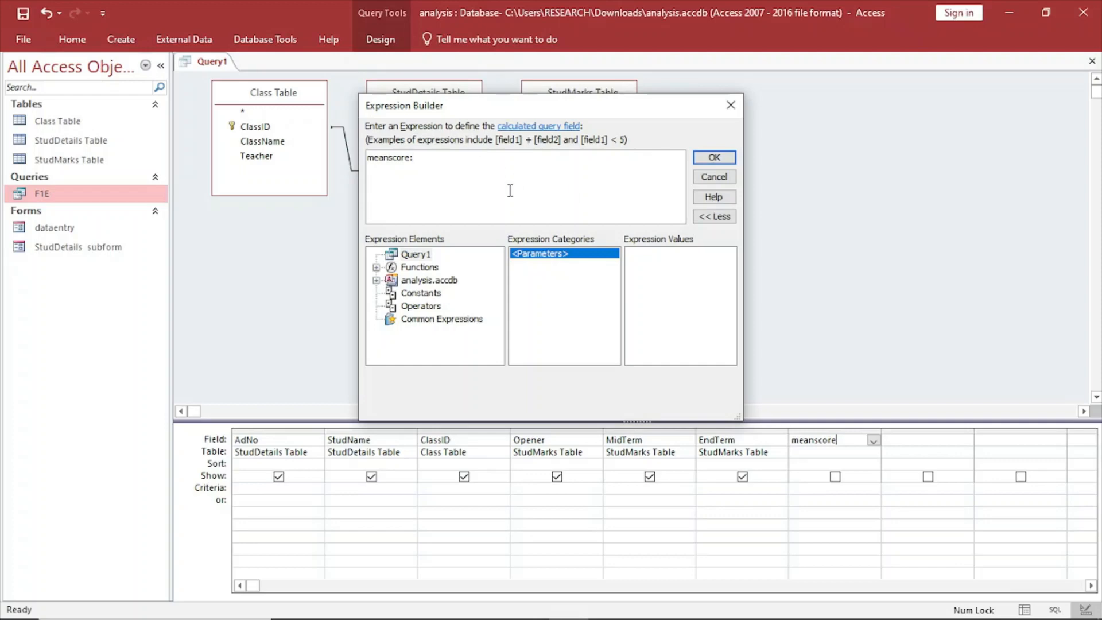
# Add the Opener, MidTerm and EndTerm fields from StudMarks Table to the meanscore expression, joined with plus signs.
pyautogui.click(376, 280)
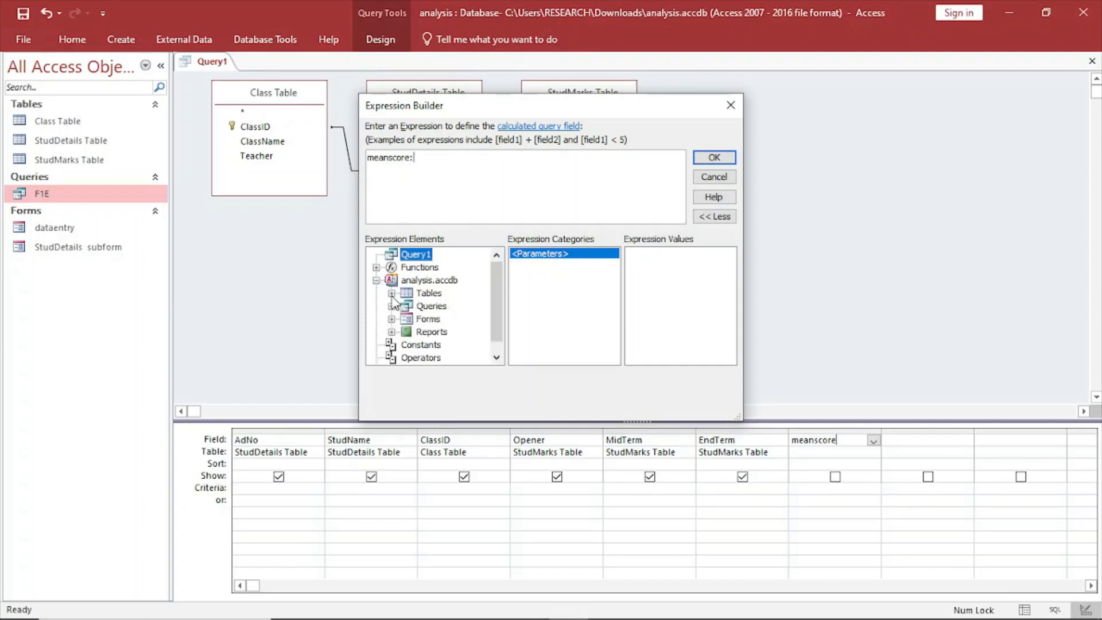
pyautogui.click(391, 293)
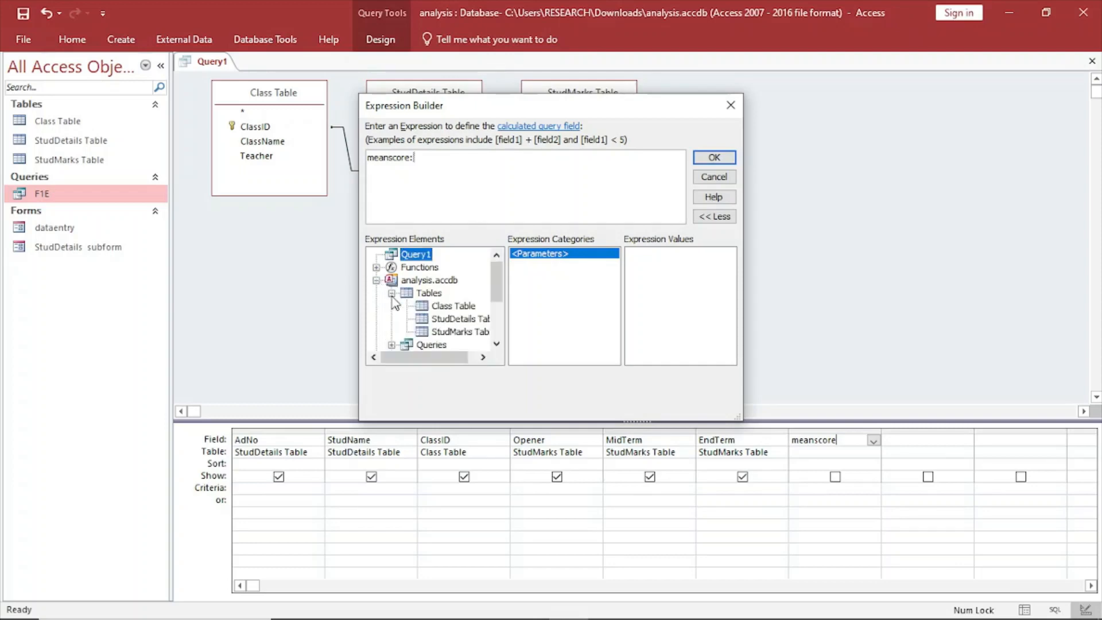
pyautogui.click(431, 335)
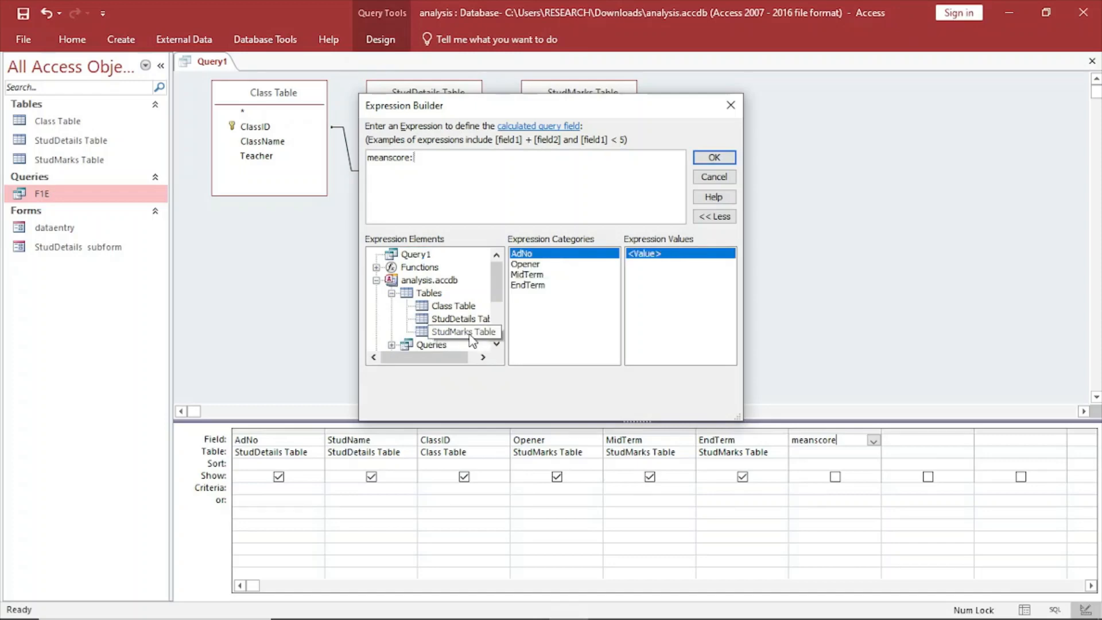
pyautogui.doubleClick(527, 265)
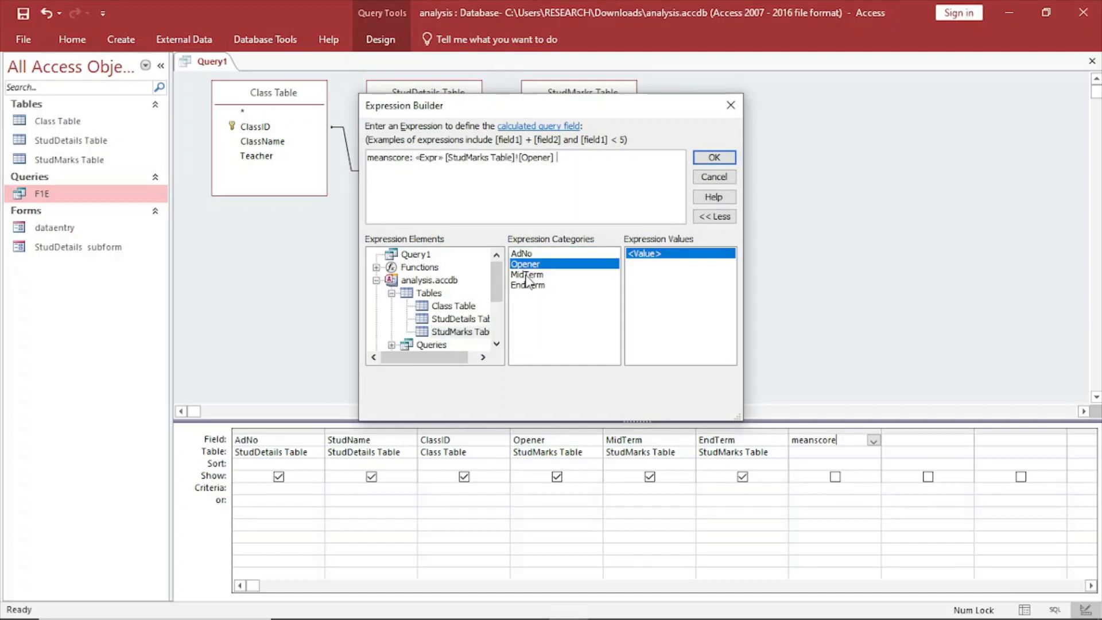
pyautogui.write('+')
pyautogui.doubleClick(534, 275)
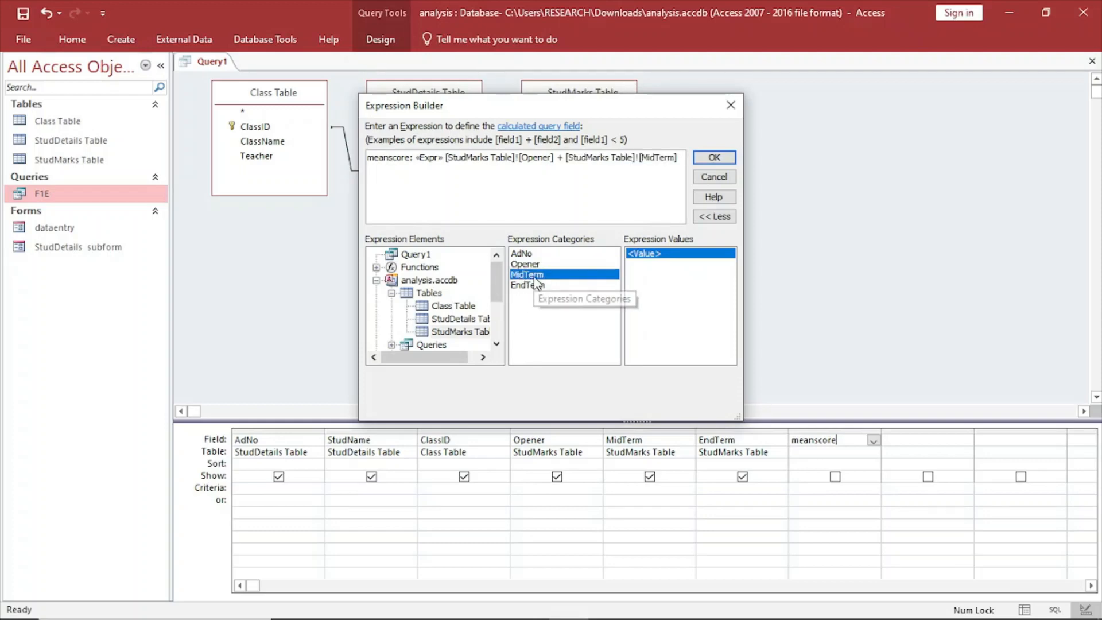
pyautogui.write('+')
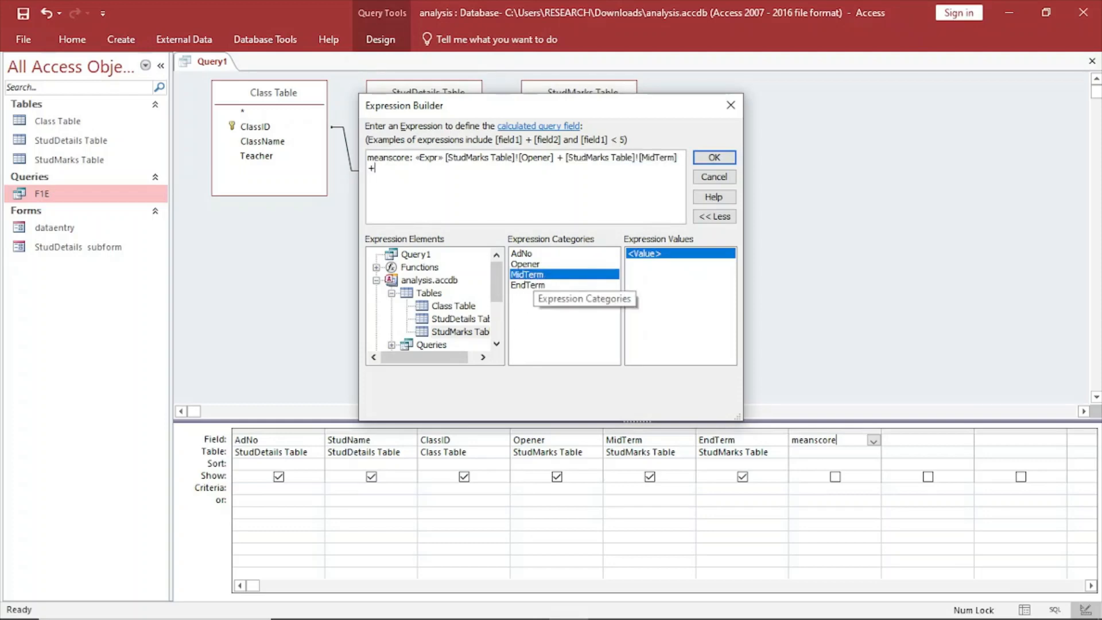
pyautogui.doubleClick(537, 285)
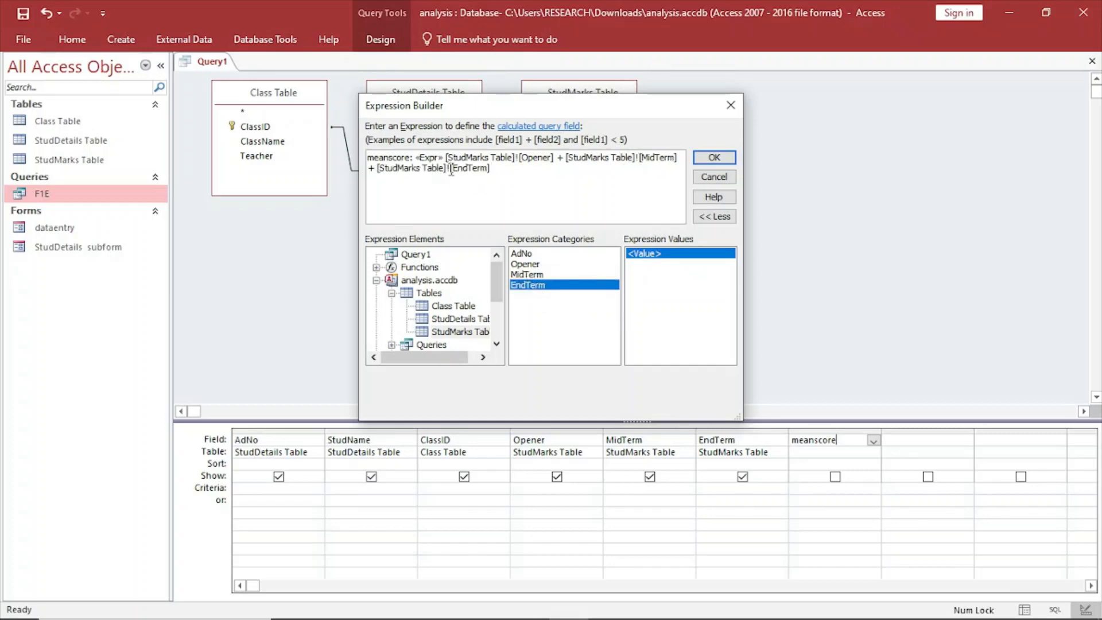
# Remove the StudMarks Table prefix from EndTerm and MidTerm in the meanscore expression.
pyautogui.press('BackSpace')
pyautogui.press('BackSpace')
pyautogui.press('BackSpace')
pyautogui.press('BackSpace')
pyautogui.press('BackSpace')
pyautogui.press('BackSpace')
pyautogui.press('BackSpace')
pyautogui.press('BackSpace')
pyautogui.press('BackSpace')
pyautogui.press('BackSpace')
pyautogui.press('BackSpace')
pyautogui.press('BackSpace')
pyautogui.press('BackSpace')
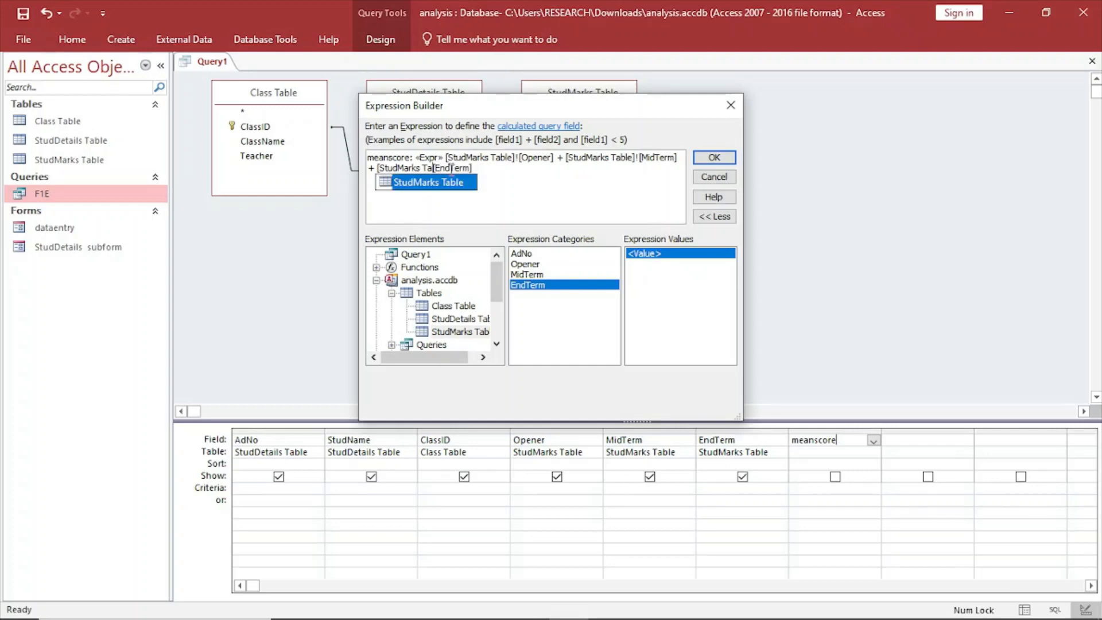
pyautogui.press('BackSpace')
pyautogui.press('BackSpace')
pyautogui.press('BackSpace')
pyautogui.press('BackSpace')
pyautogui.press('BackSpace')
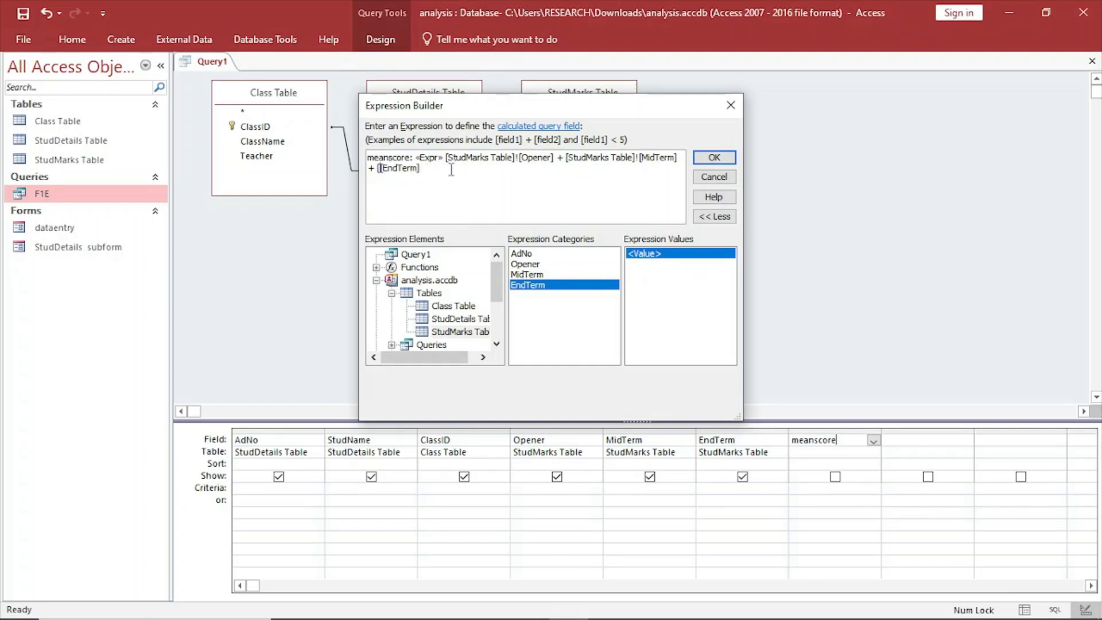
pyautogui.click(640, 163)
pyautogui.press('BackSpace')
pyautogui.press('BackSpace')
pyautogui.press('BackSpace')
pyautogui.press('BackSpace')
pyautogui.press('BackSpace')
pyautogui.press('BackSpace')
pyautogui.press('BackSpace')
pyautogui.press('BackSpace')
pyautogui.press('BackSpace')
pyautogui.press('BackSpace')
pyautogui.press('BackSpace')
pyautogui.press('BackSpace')
pyautogui.press('BackSpace')
pyautogui.press('BackSpace')
pyautogui.press('BackSpace')
pyautogui.press('BackSpace')
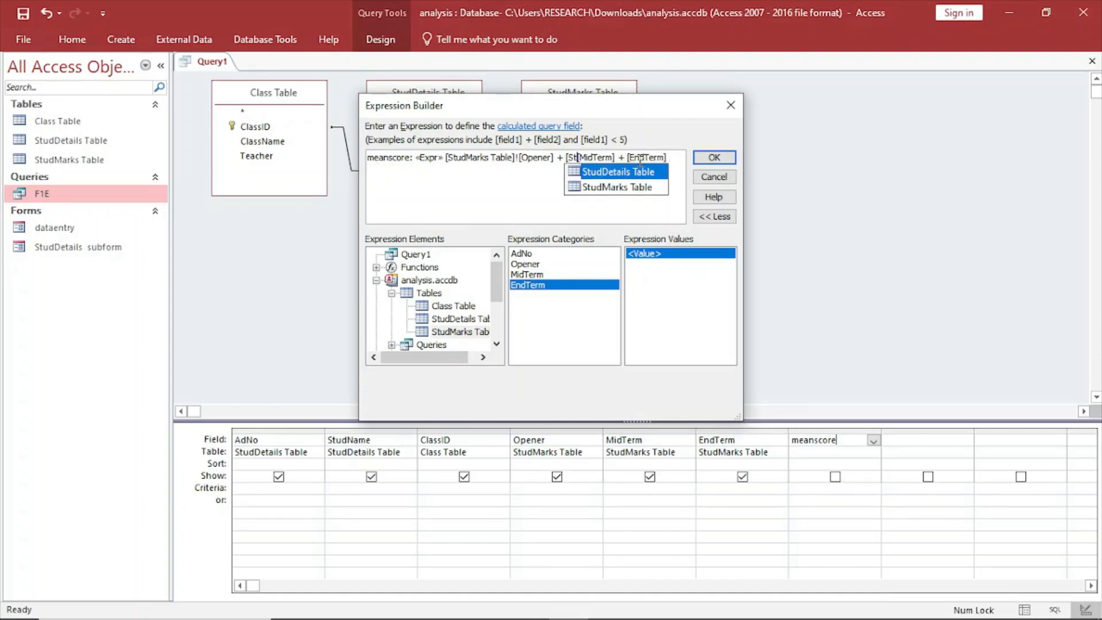
pyautogui.press('BackSpace')
pyautogui.press('BackSpace')
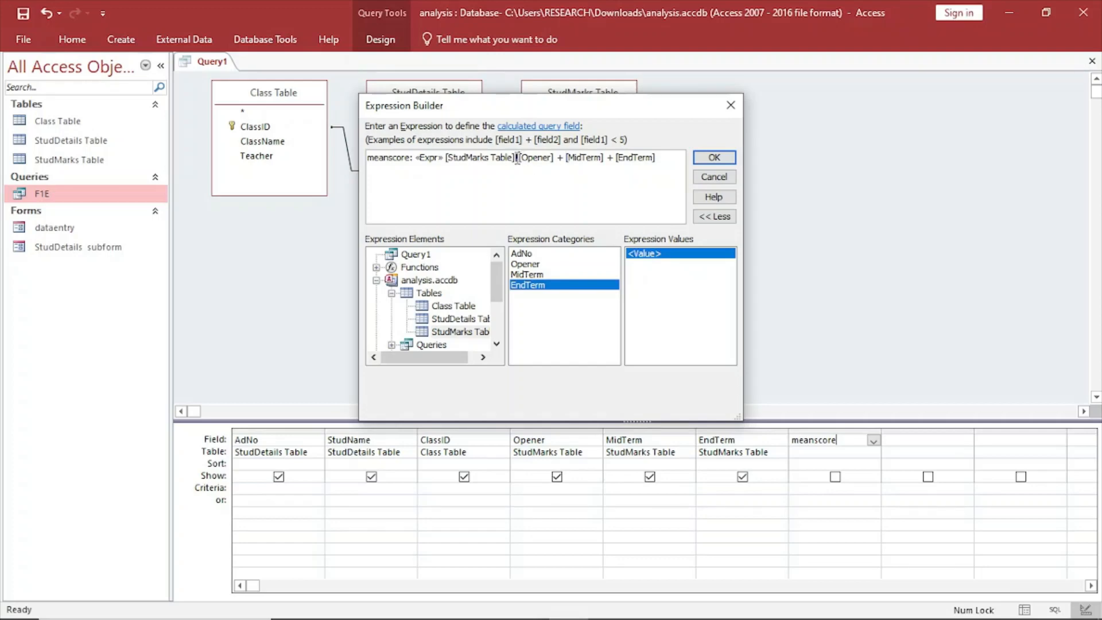
# Delete the StudMarks Table prefix before Opener and the «Expr» placeholder from the meanscore expression.
pyautogui.click(518, 158)
pyautogui.press('BackSpace')
pyautogui.press('BackSpace')
pyautogui.press('BackSpace')
pyautogui.press('BackSpace')
pyautogui.press('BackSpace')
pyautogui.press('BackSpace')
pyautogui.press('BackSpace')
pyautogui.press('BackSpace')
pyautogui.press('BackSpace')
pyautogui.press('BackSpace')
pyautogui.press('BackSpace')
pyautogui.press('BackSpace')
pyautogui.press('BackSpace')
pyautogui.press('BackSpace')
pyautogui.press('BackSpace')
pyautogui.press('BackSpace')
pyautogui.press('BackSpace')
pyautogui.press('BackSpace')
pyautogui.press('BackSpace')
pyautogui.press('BackSpace')
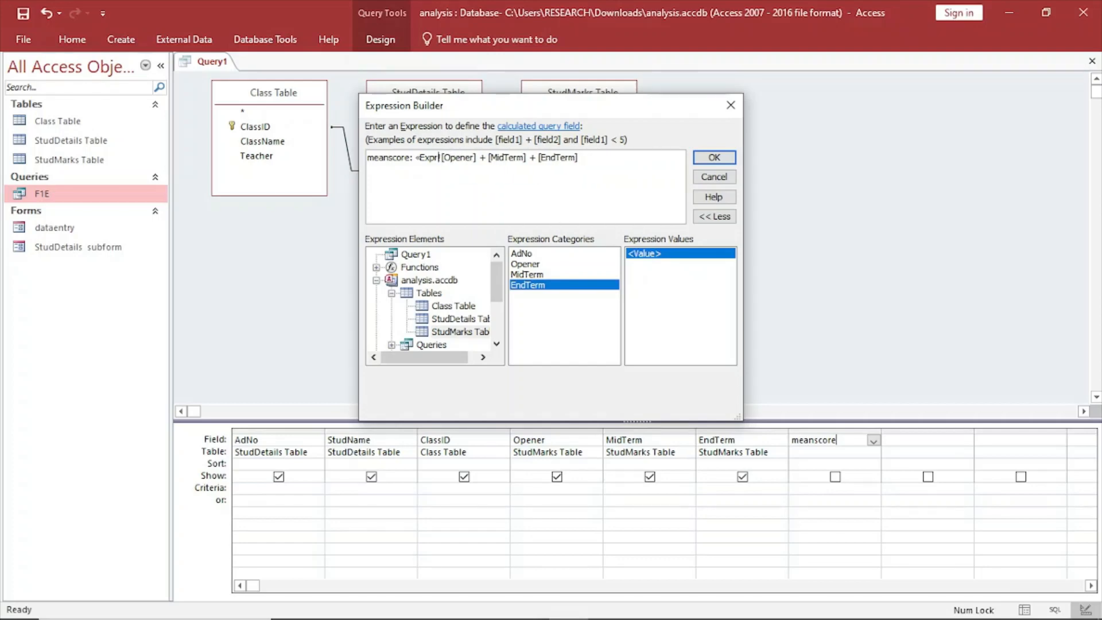
pyautogui.press('BackSpace')
pyautogui.press('BackSpace')
pyautogui.press('BackSpace')
pyautogui.press('BackSpace')
pyautogui.press('BackSpace')
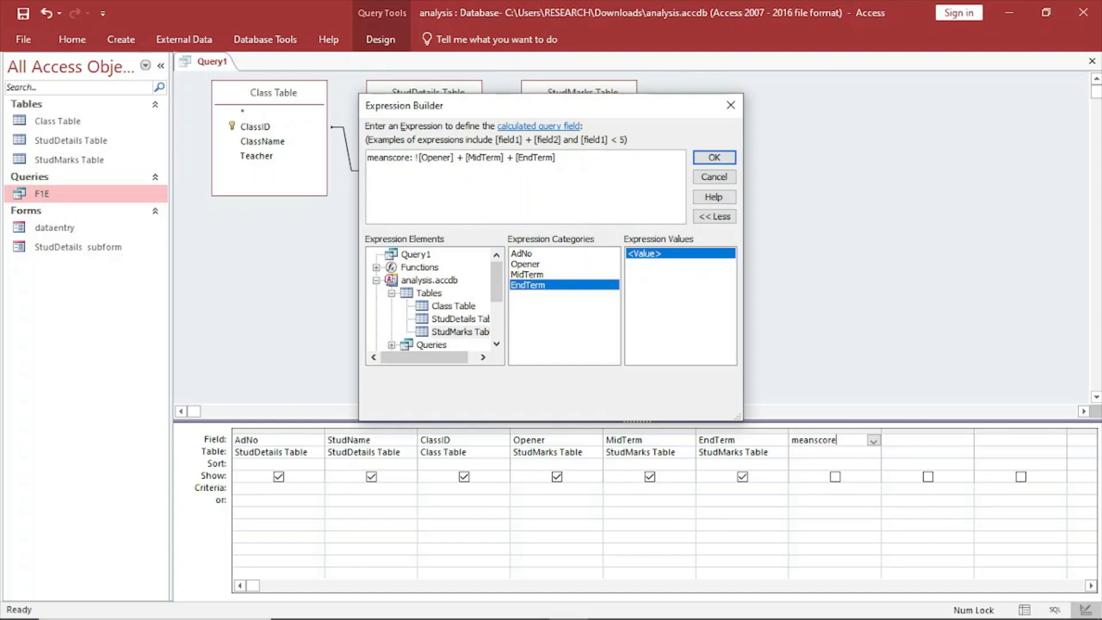
pyautogui.press('BackSpace')
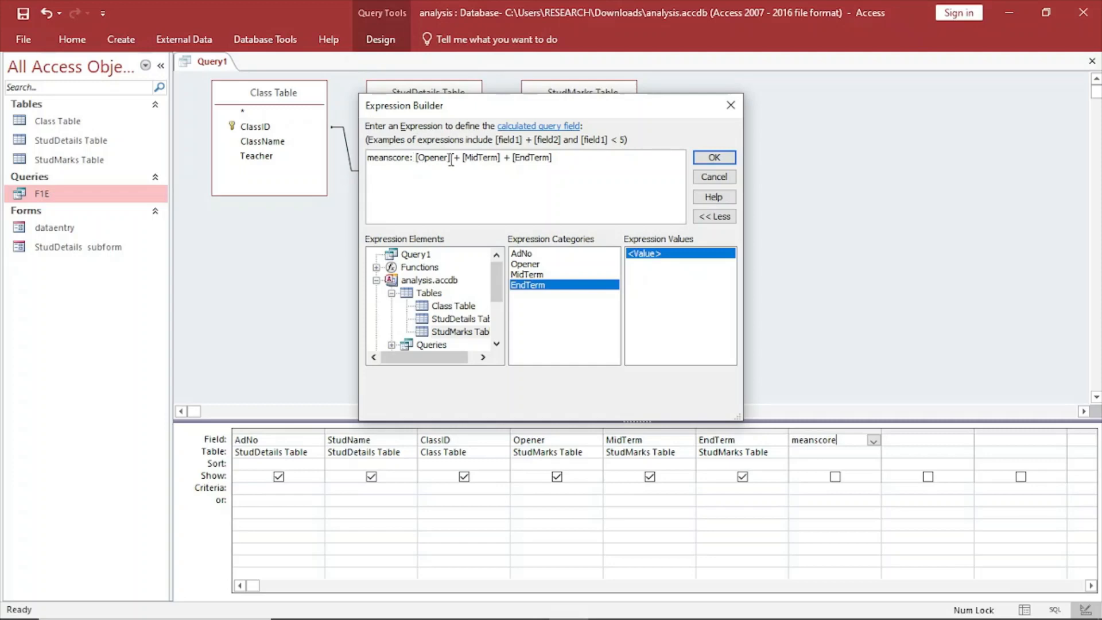
# Enclose the sum in parentheses, complete it as the average of the three exams, and accept the expression.
pyautogui.click(415, 158)
pyautogui.write('(')
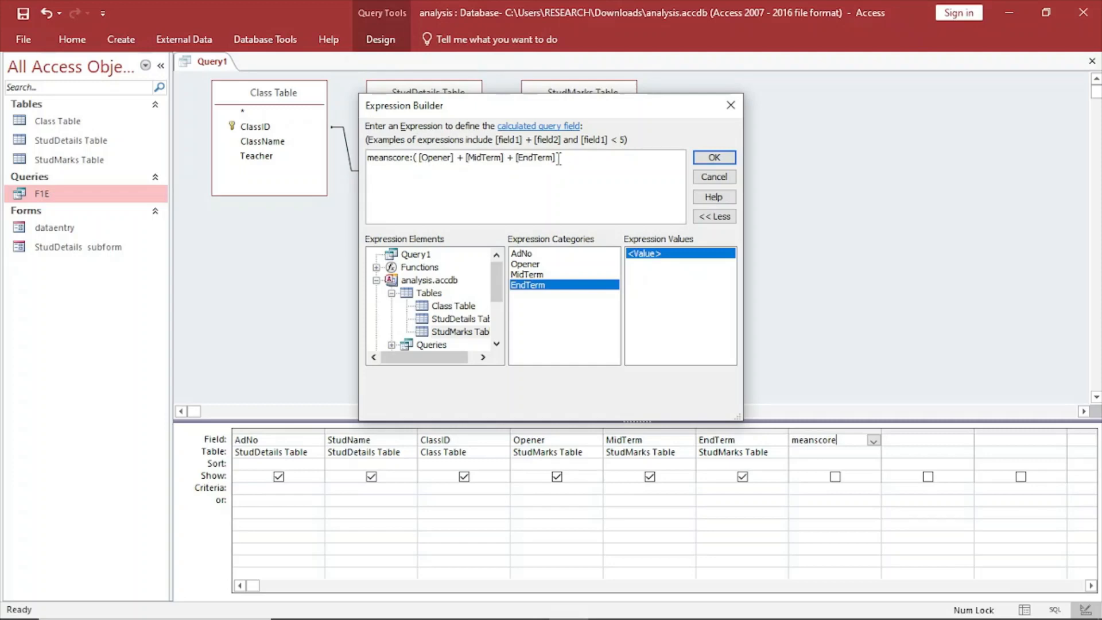
pyautogui.click(565, 156)
pyautogui.click(714, 158)
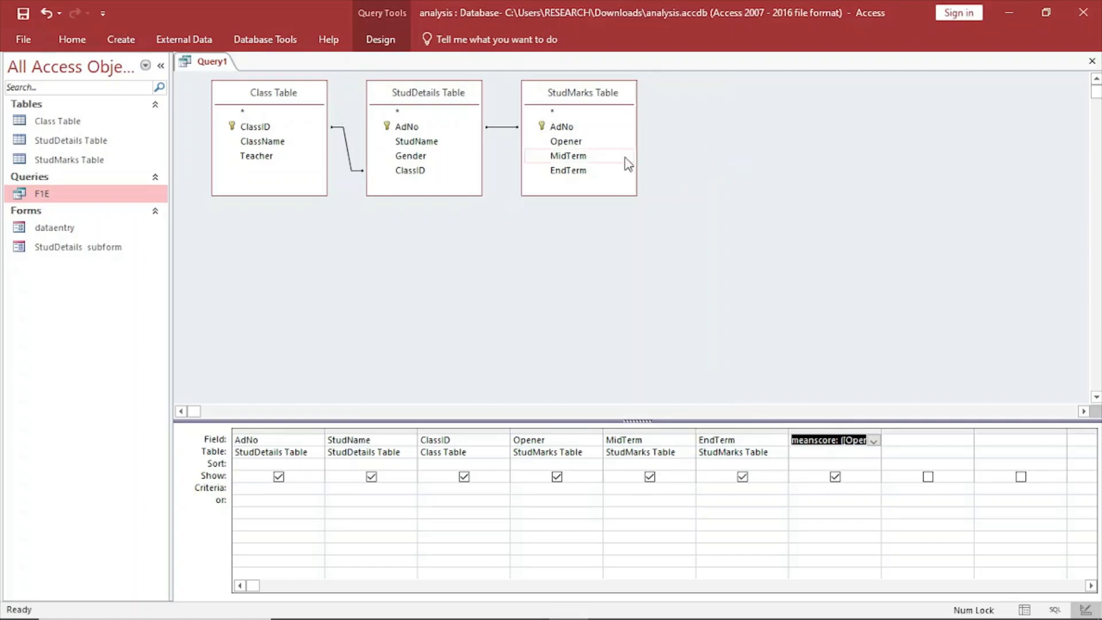
# Run the query and widen the meanscore column so its values fit.
pyautogui.click(381, 43)
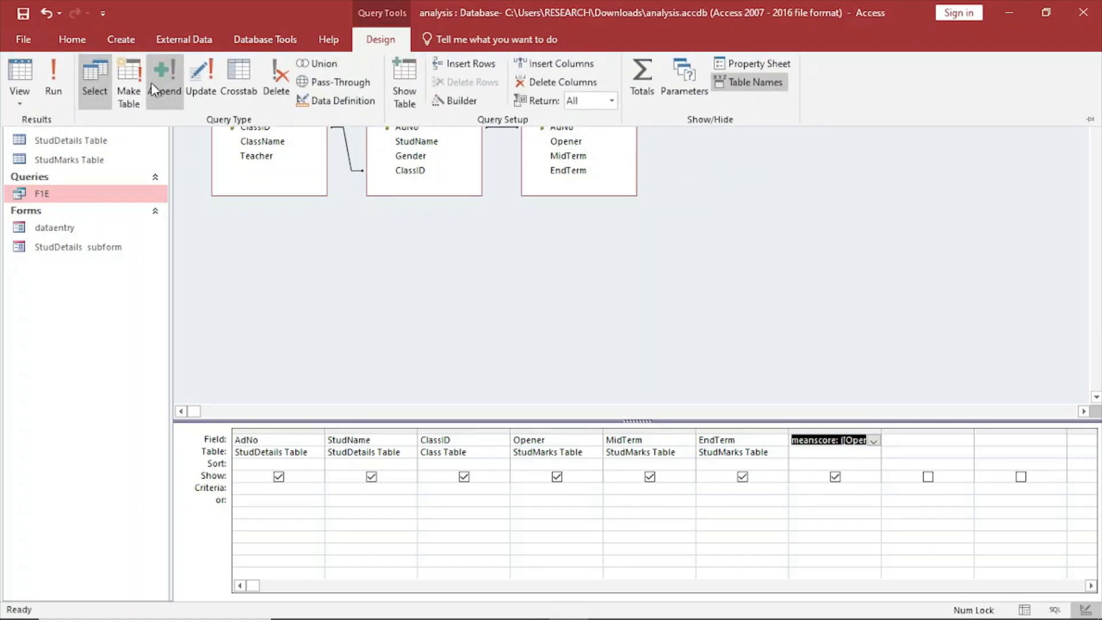
pyautogui.click(46, 85)
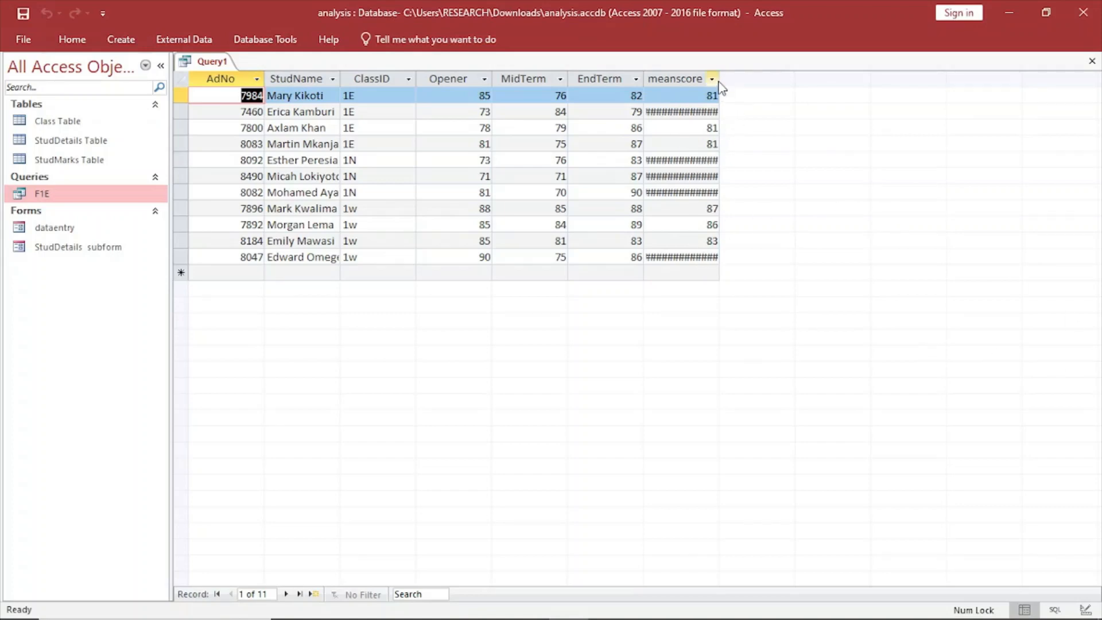
pyautogui.moveTo(719, 78); pyautogui.dragTo(769, 81)
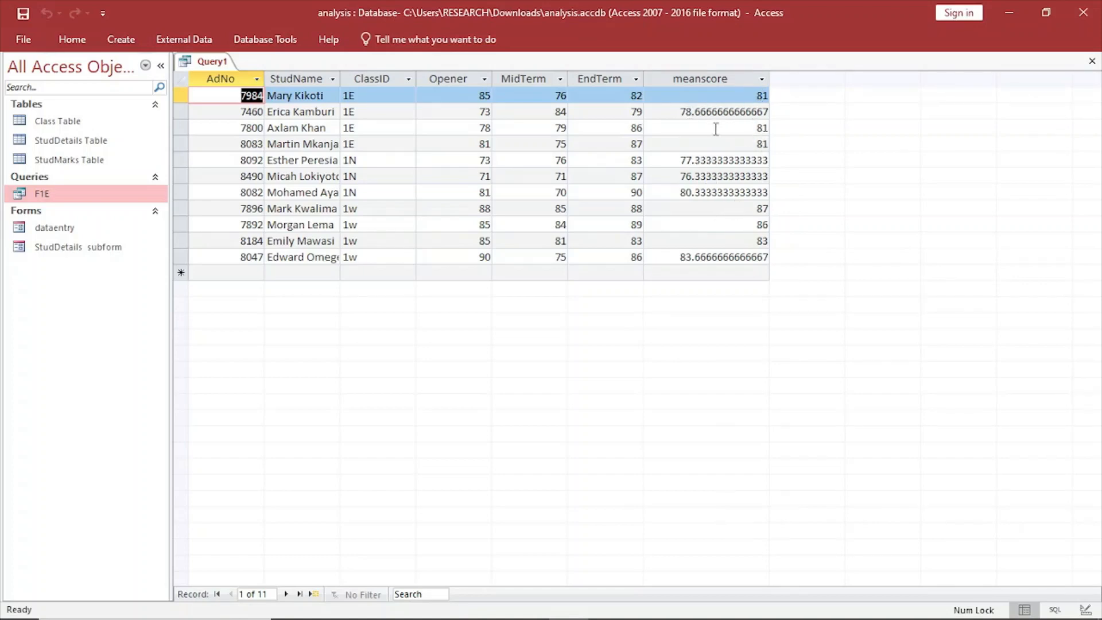
# Save the query as overall.
pyautogui.rightClick(207, 62)
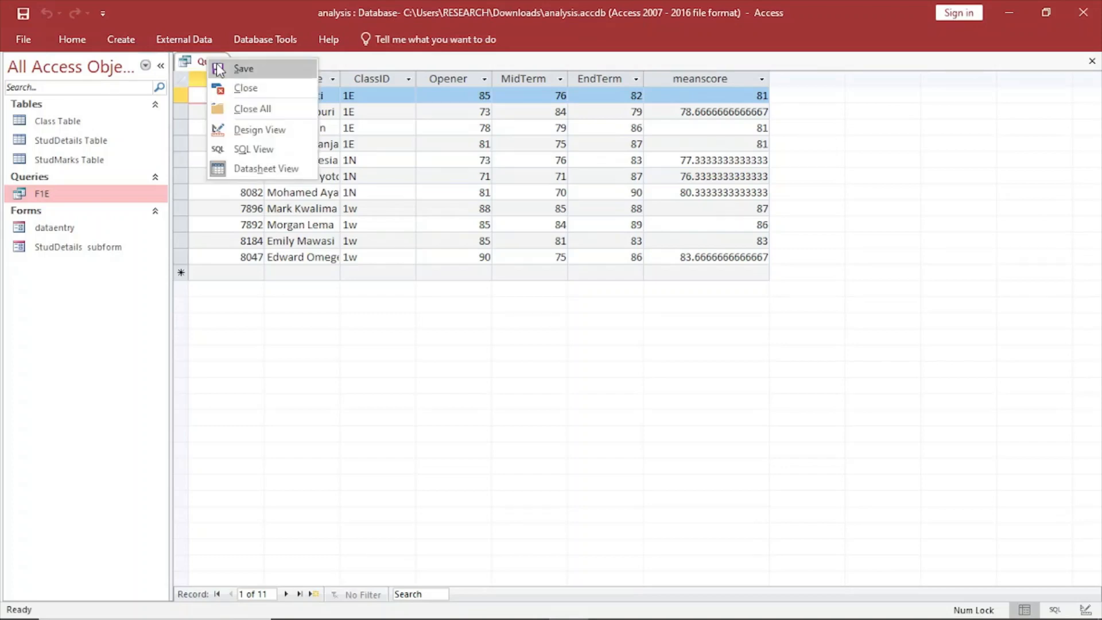
pyautogui.click(243, 69)
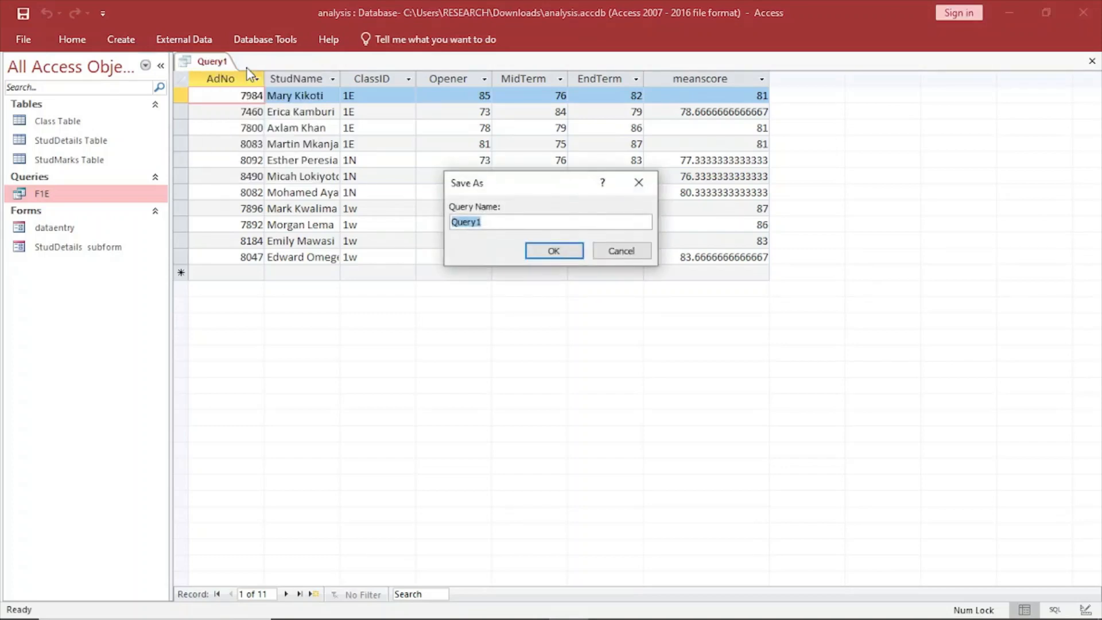
pyautogui.press('BackSpace')
pyautogui.click(550, 251)
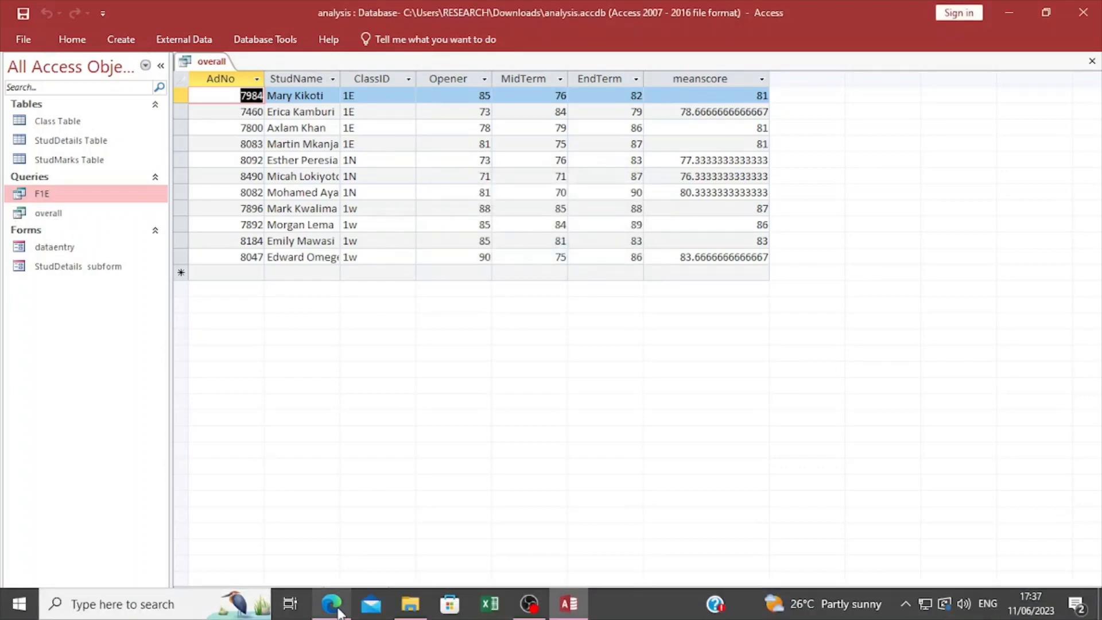
# Switch to the exam paper PDF in Edge and read part (d) with the report layout in Figure 2.
pyautogui.click(332, 603)
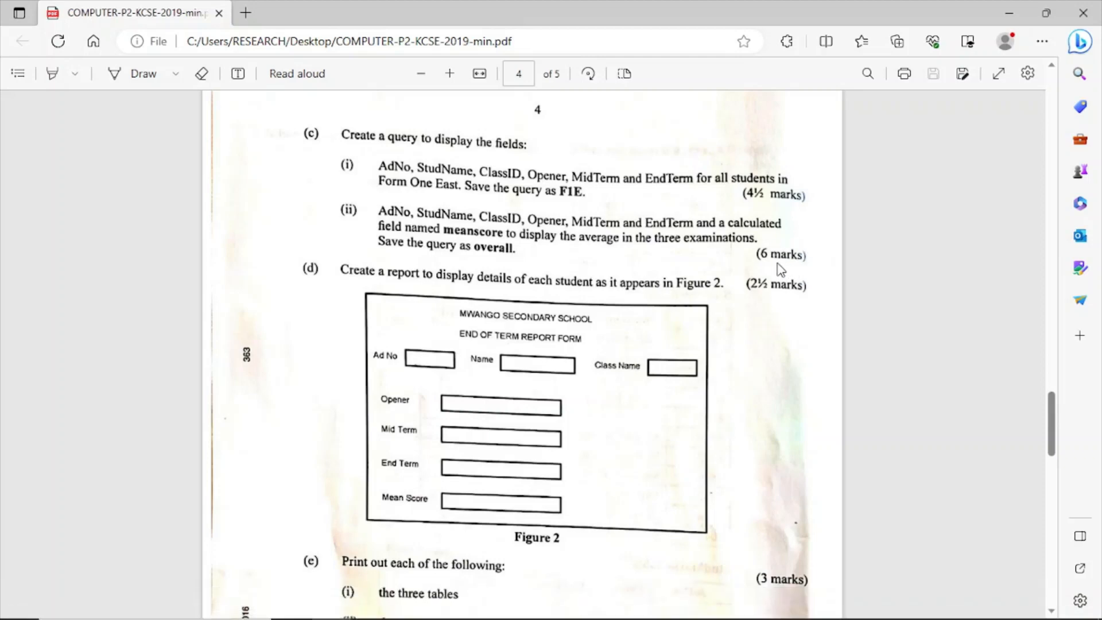
pyautogui.scroll(-2, 755, 271)
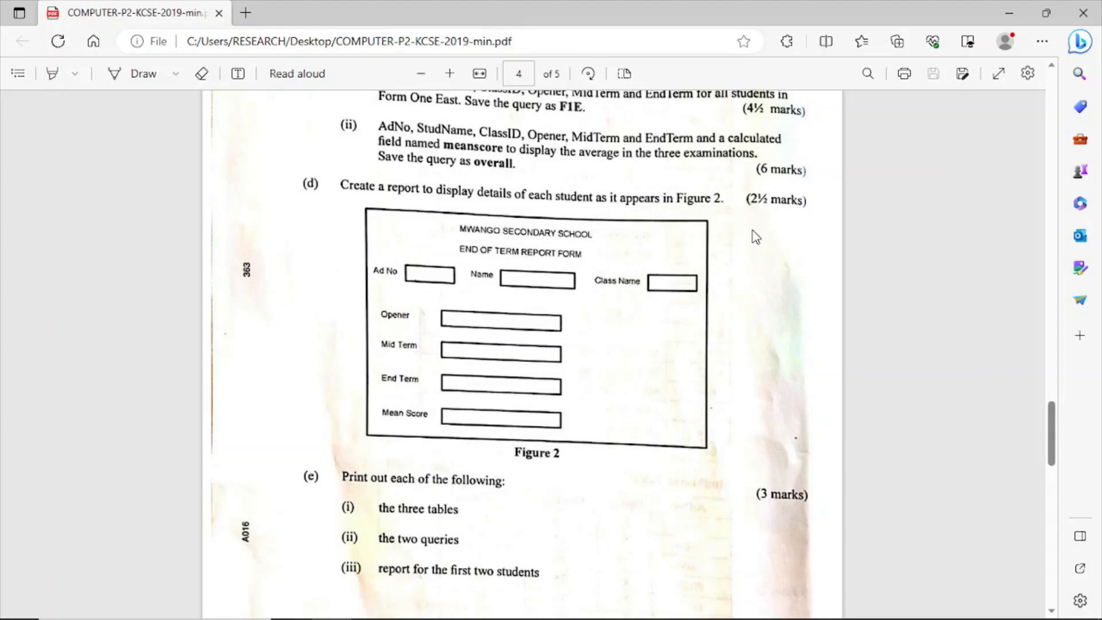
pyautogui.scroll(3, 474, 404)
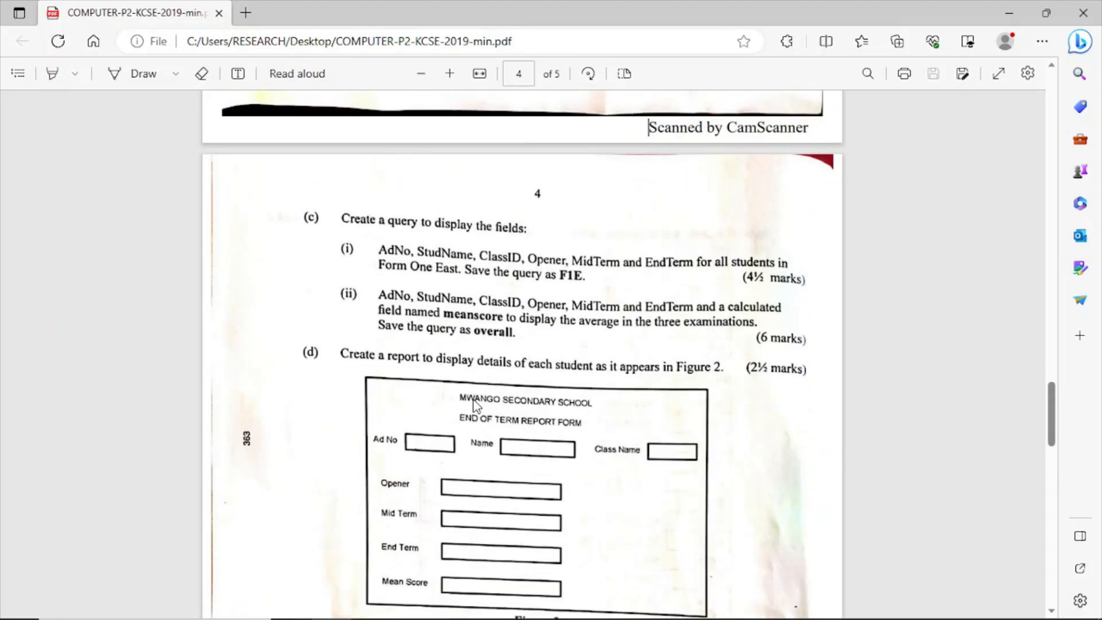
pyautogui.scroll(-3, 474, 403)
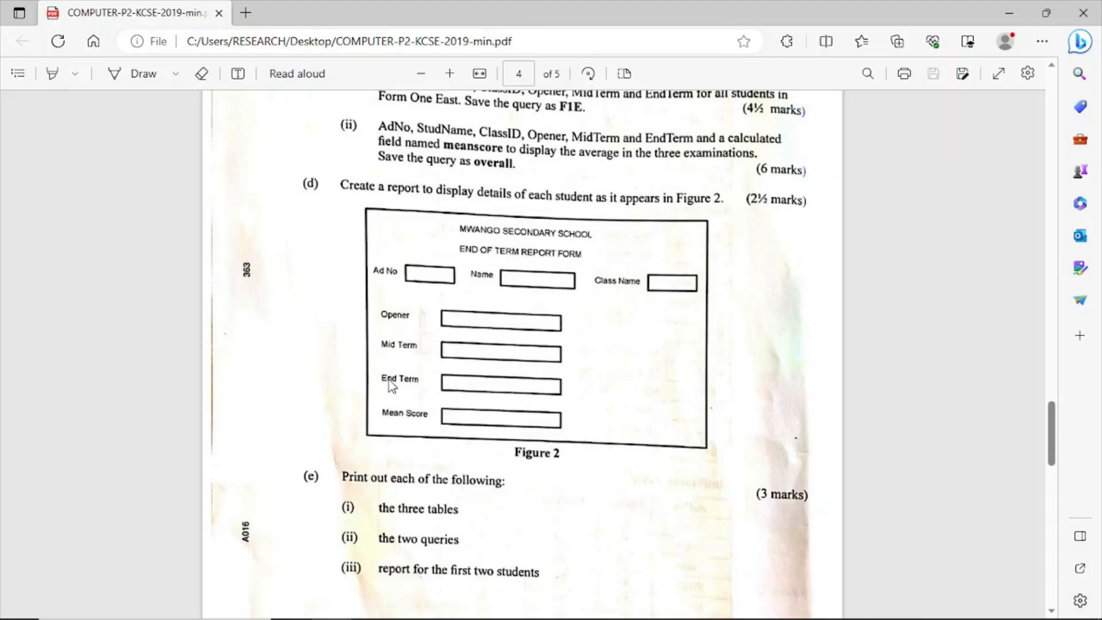
# Switch back to Access, start the Report Wizard and add AdNo and StudName from the overall query.
pyautogui.moveTo(572, 612)
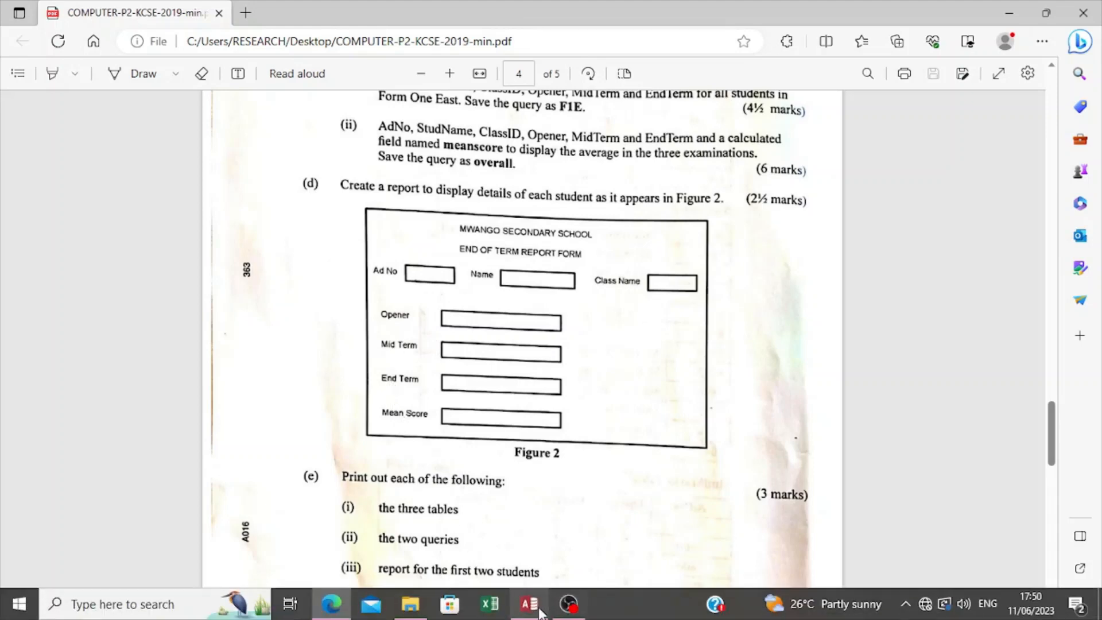
pyautogui.click(528, 611)
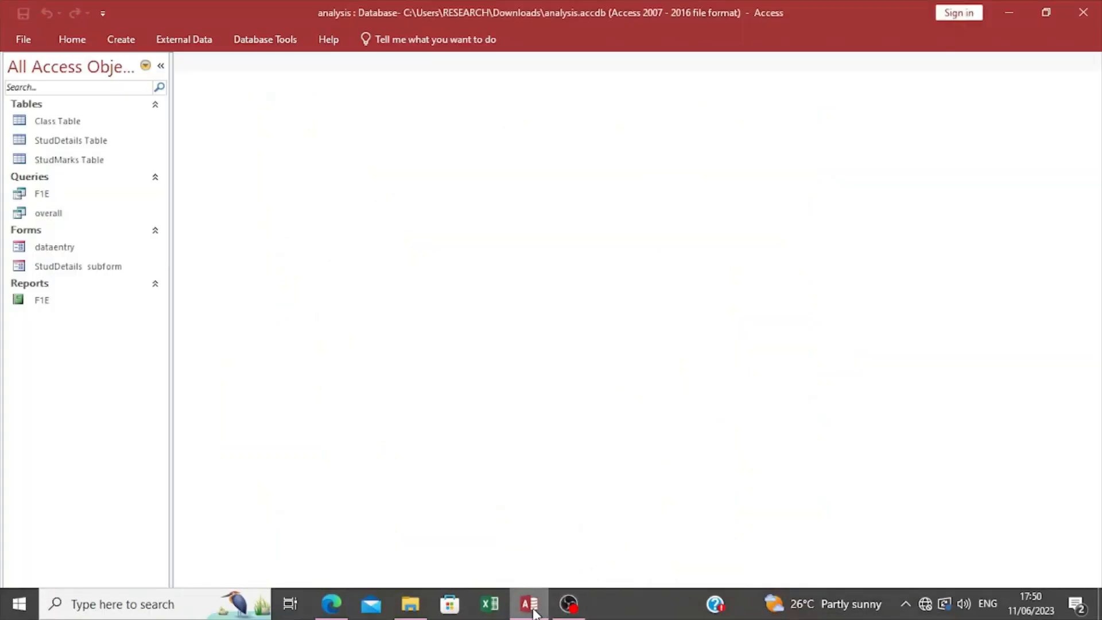
pyautogui.click(136, 46)
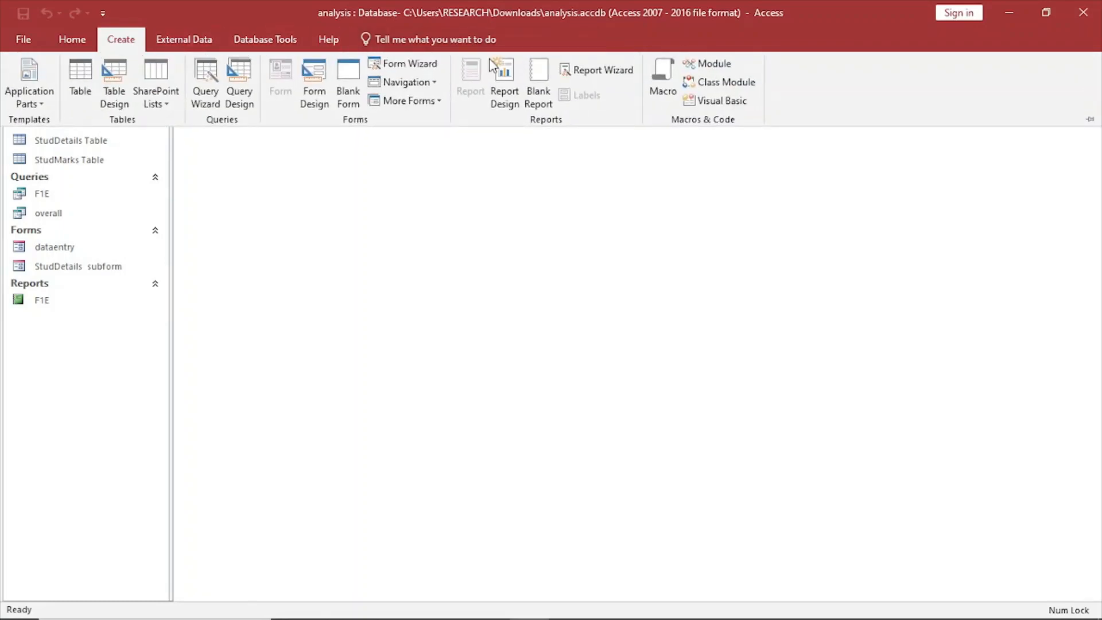
pyautogui.click(592, 72)
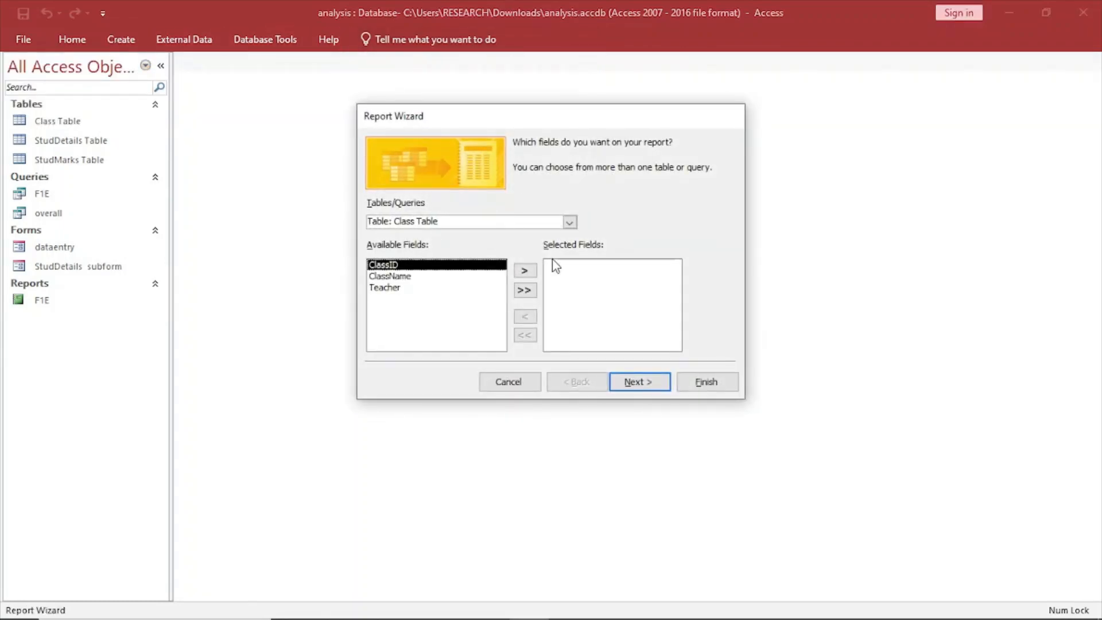
pyautogui.click(569, 222)
pyautogui.click(459, 280)
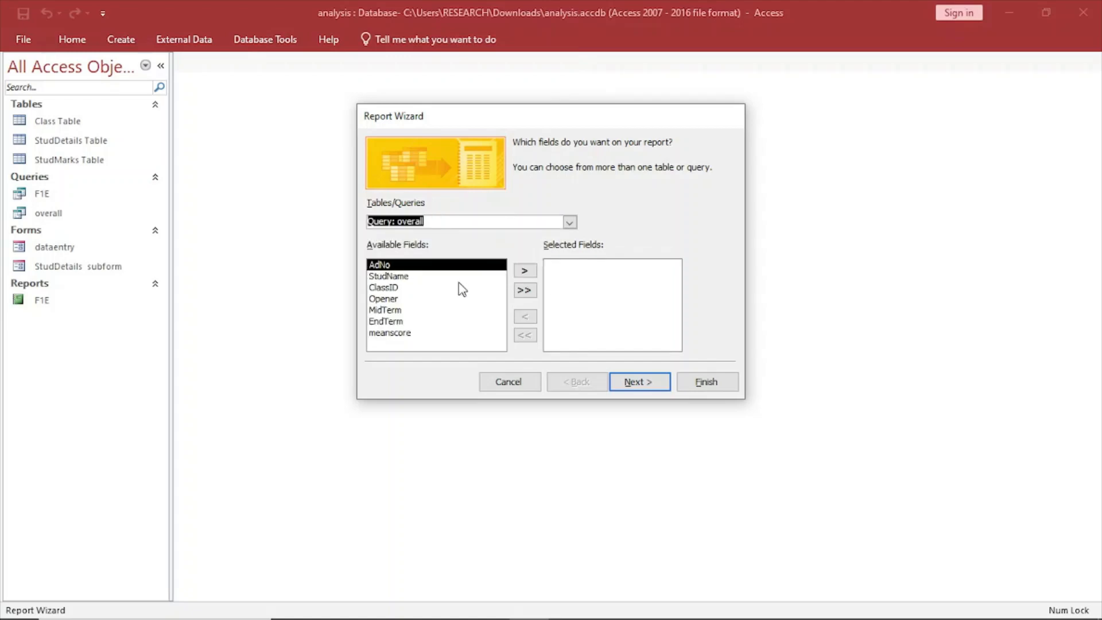
pyautogui.click(524, 270)
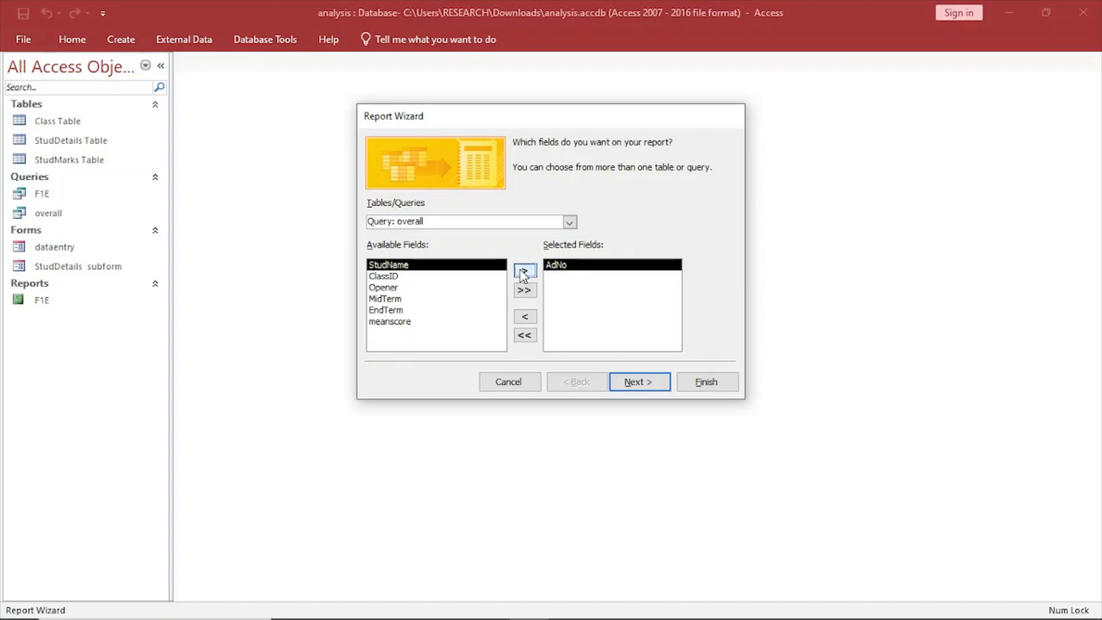
pyautogui.click(524, 272)
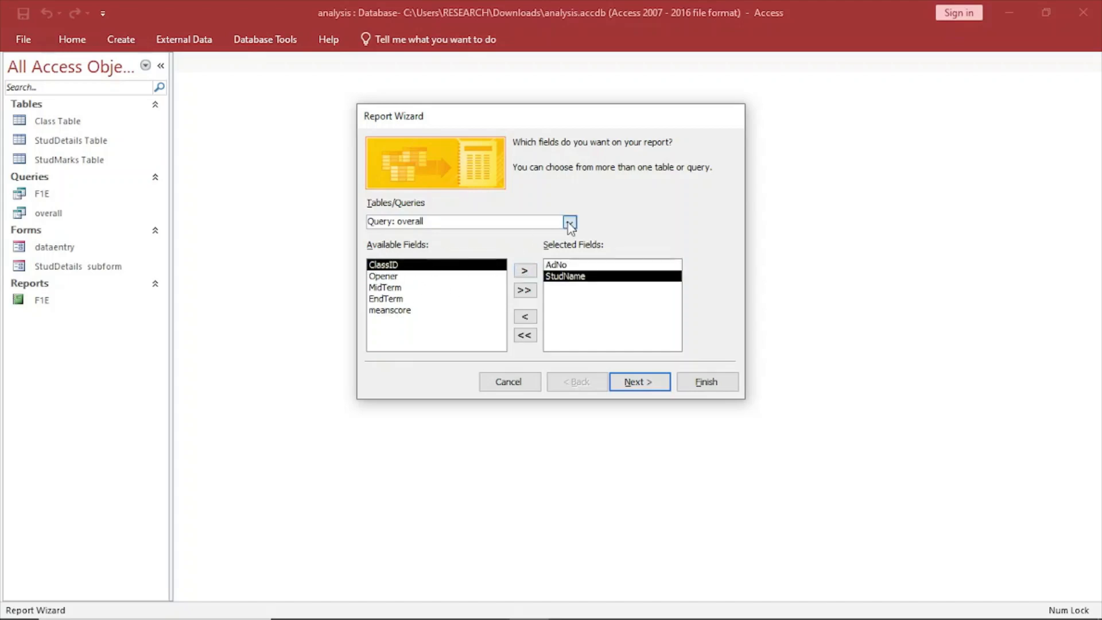
# Add the ClassID field from Class Table to the report's selected fields.
pyautogui.click(569, 222)
pyautogui.click(474, 237)
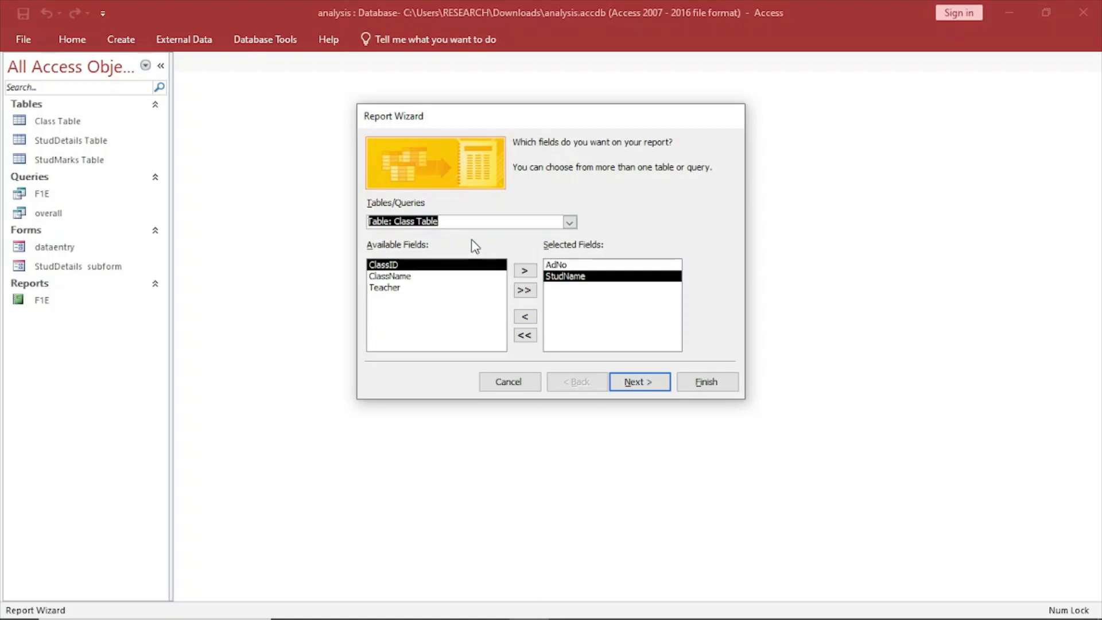
pyautogui.click(526, 271)
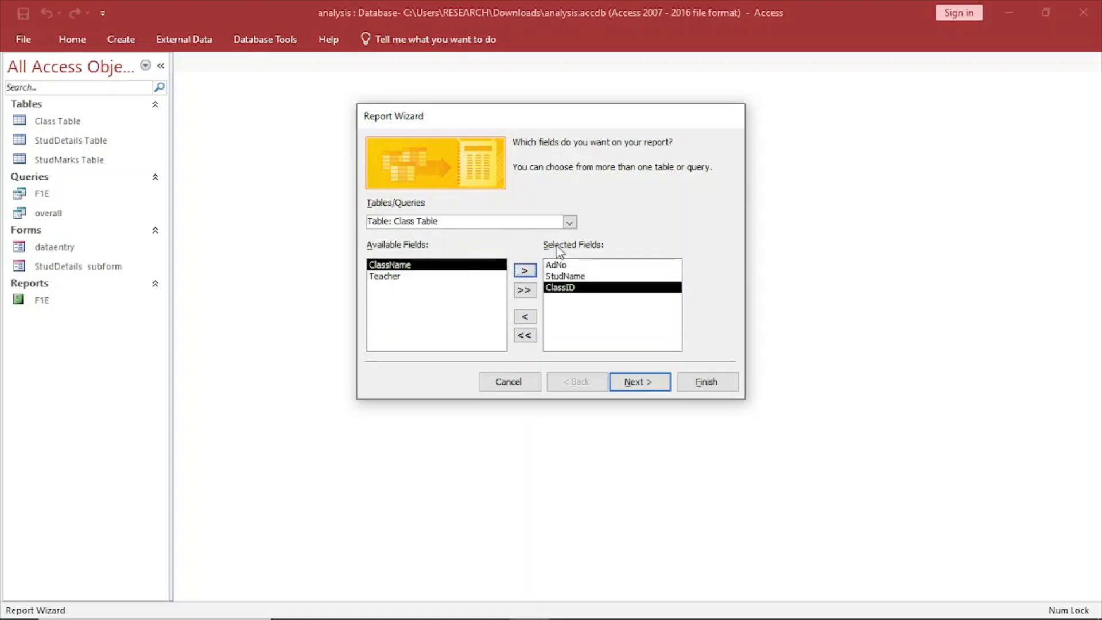
# Add the Opener, MidTerm, EndTerm and meanscore fields from the overall query to the report's selected fields.
pyautogui.click(569, 222)
pyautogui.click(479, 281)
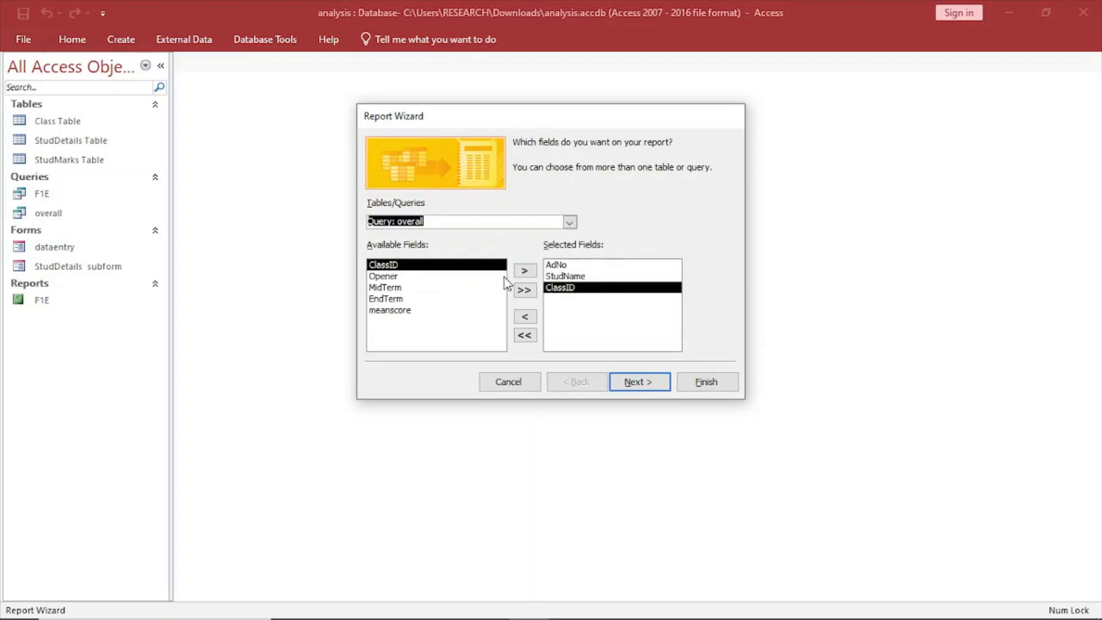
pyautogui.click(448, 276)
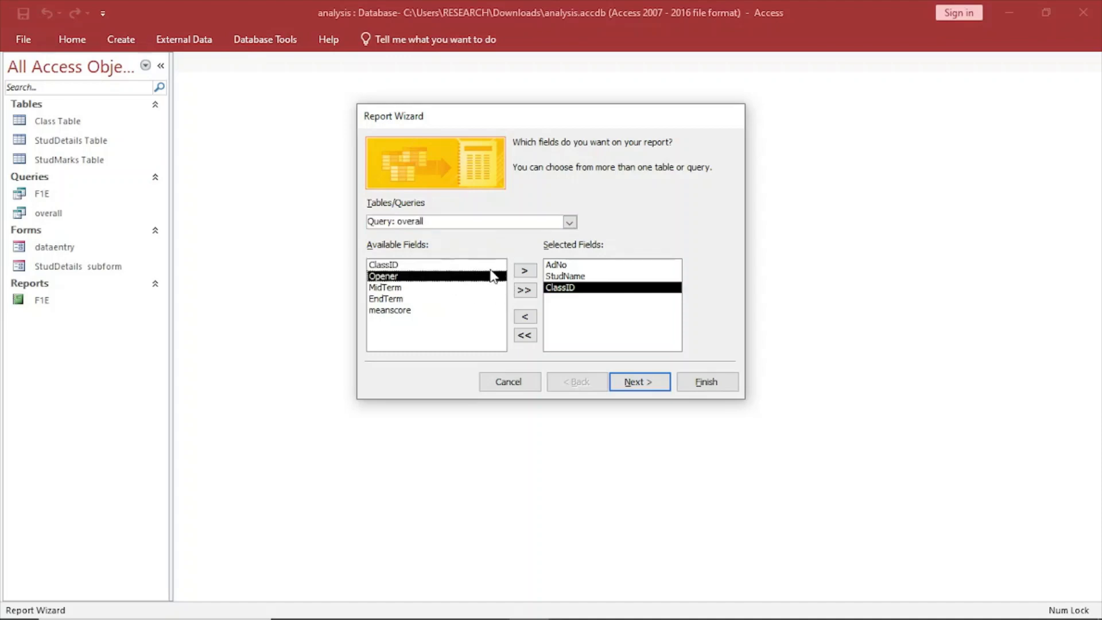
pyautogui.click(523, 271)
pyautogui.click(525, 271)
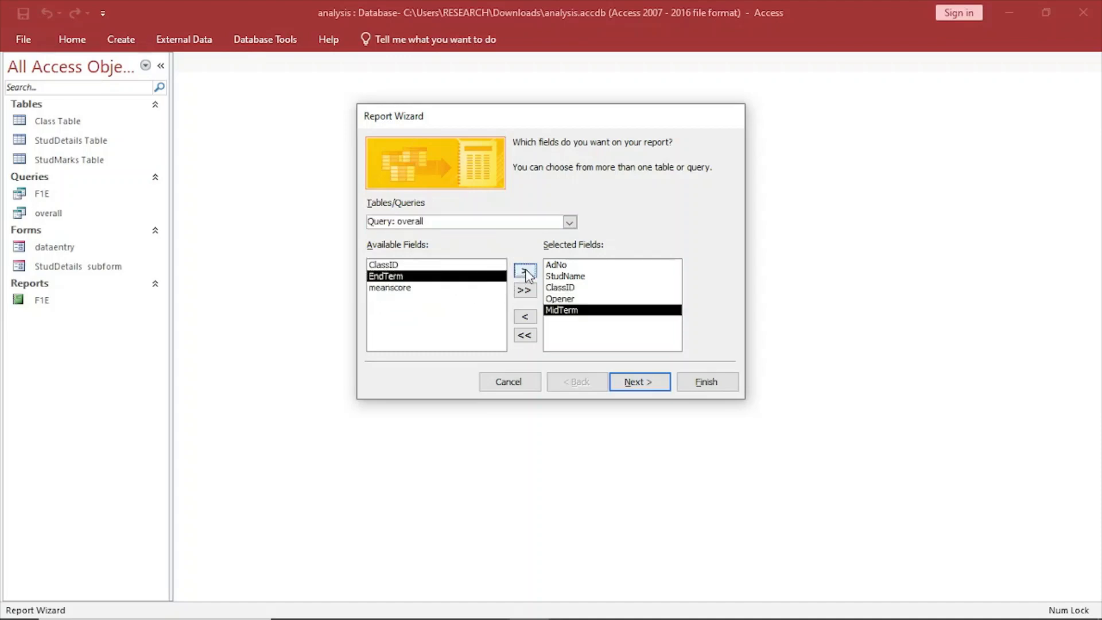
pyautogui.click(524, 270)
pyautogui.click(525, 270)
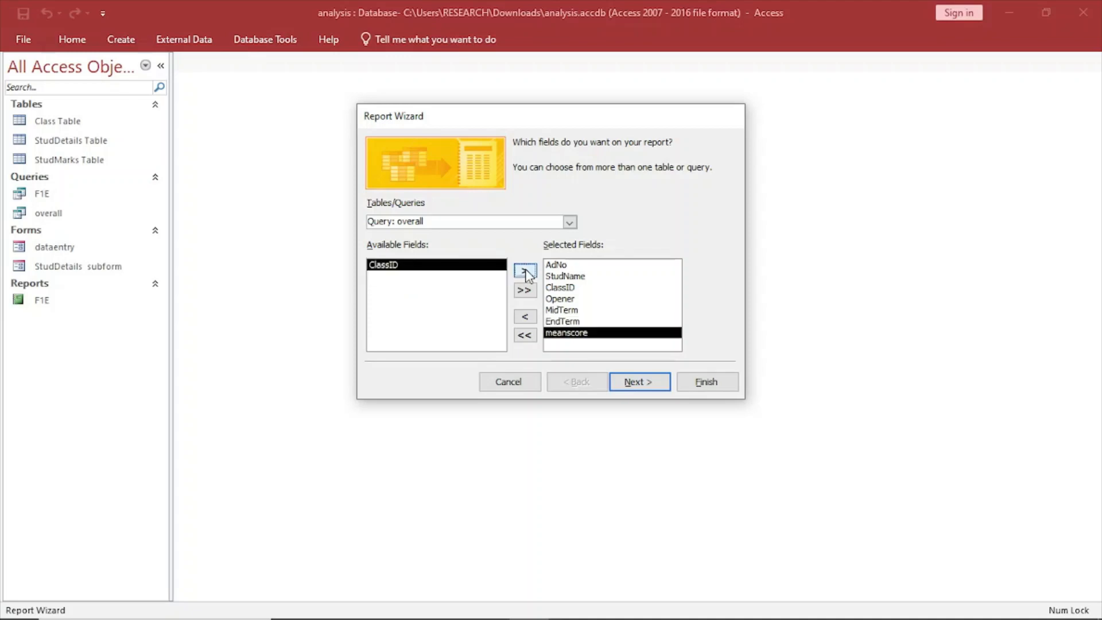
# Replace ClassID in the report's selected fields with ClassName from Class Table.
pyautogui.click(571, 288)
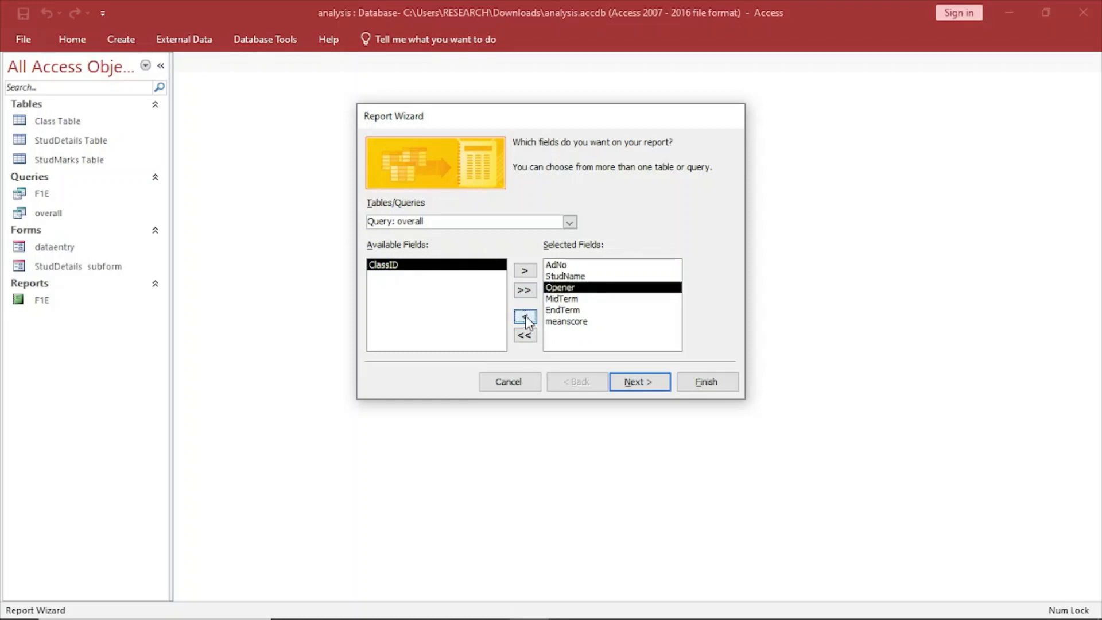
pyautogui.click(568, 222)
pyautogui.click(436, 235)
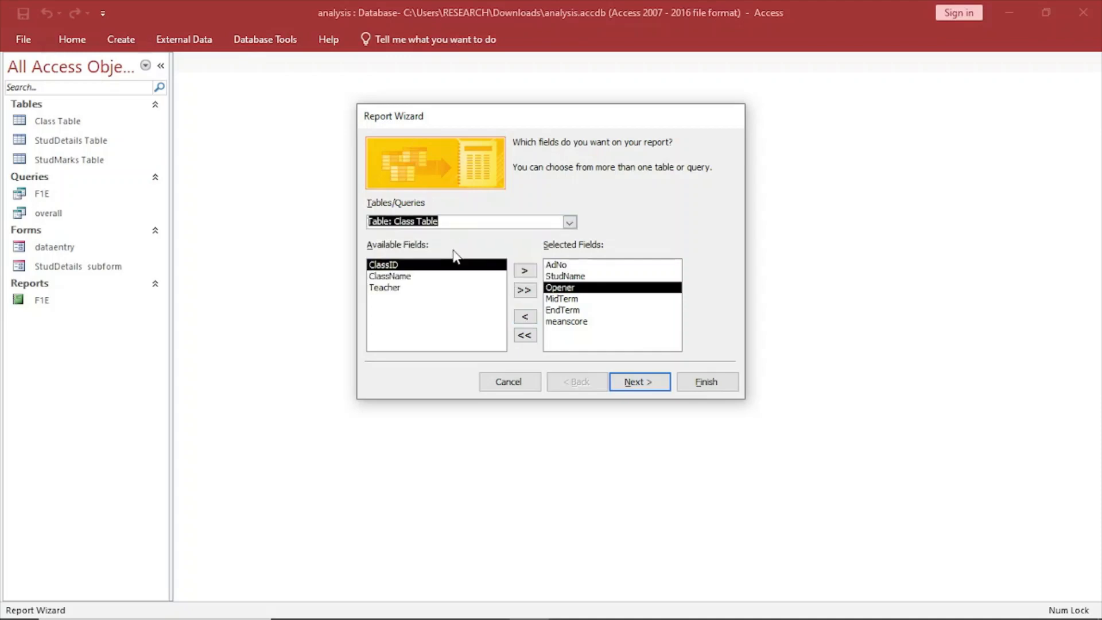
pyautogui.click(424, 277)
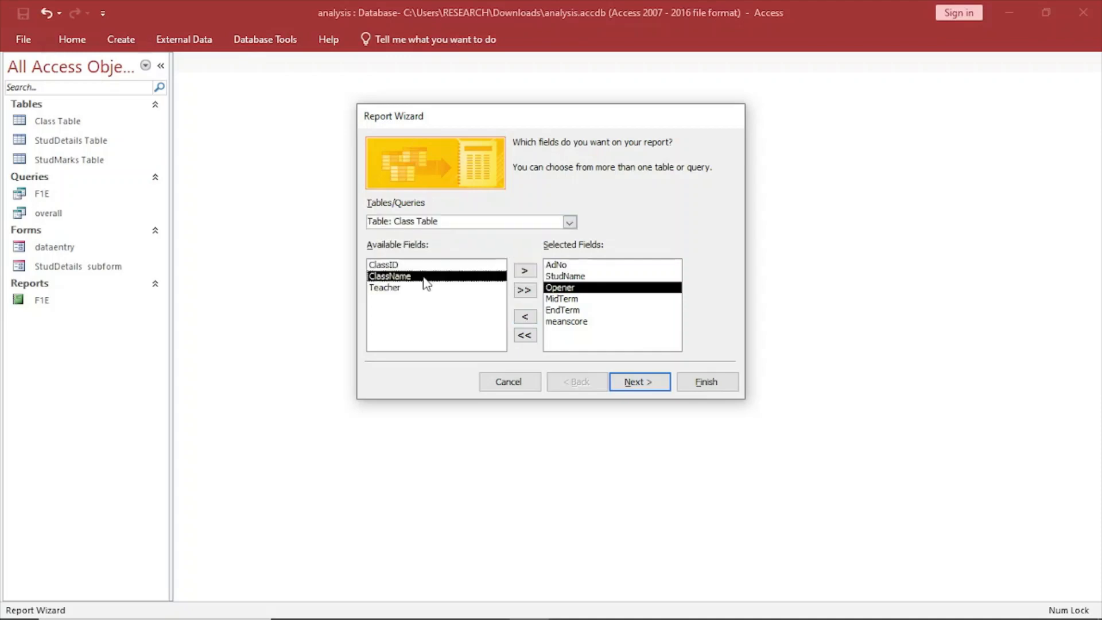
pyautogui.click(525, 270)
pyautogui.click(563, 300)
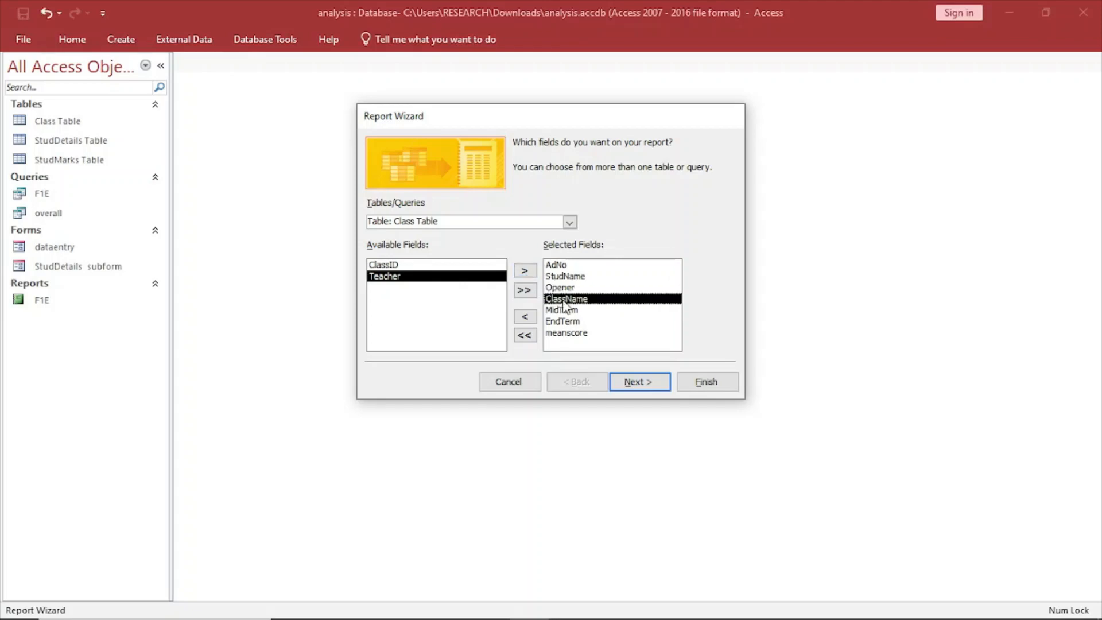
pyautogui.click(564, 307)
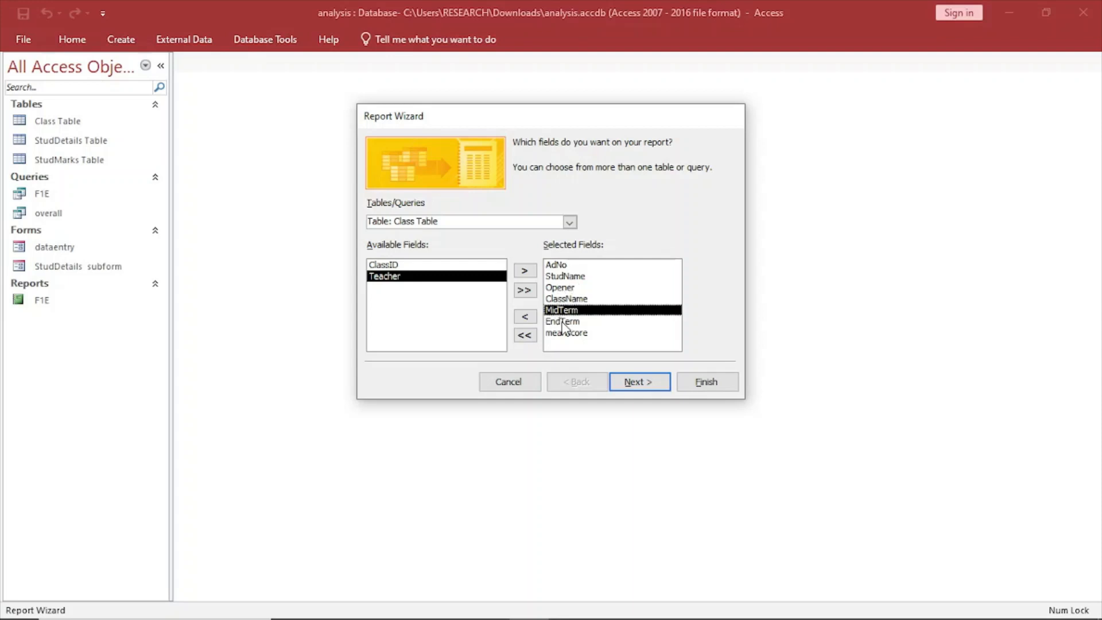
# Leave the report without grouping levels or sort order and choose the Columnar layout.
pyautogui.click(651, 392)
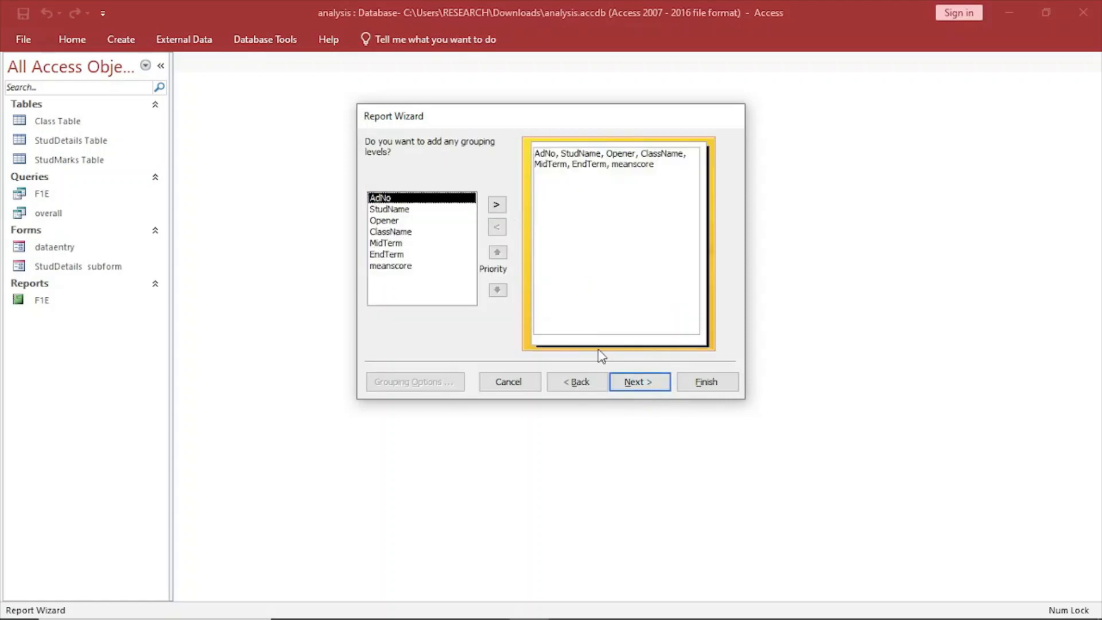
pyautogui.click(644, 390)
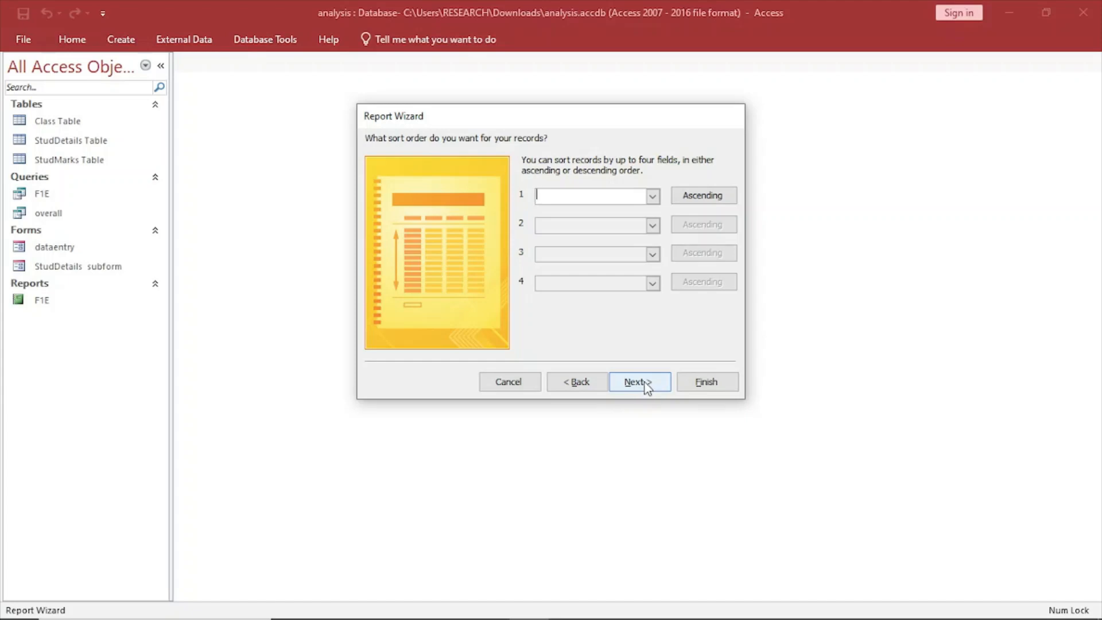
pyautogui.click(645, 385)
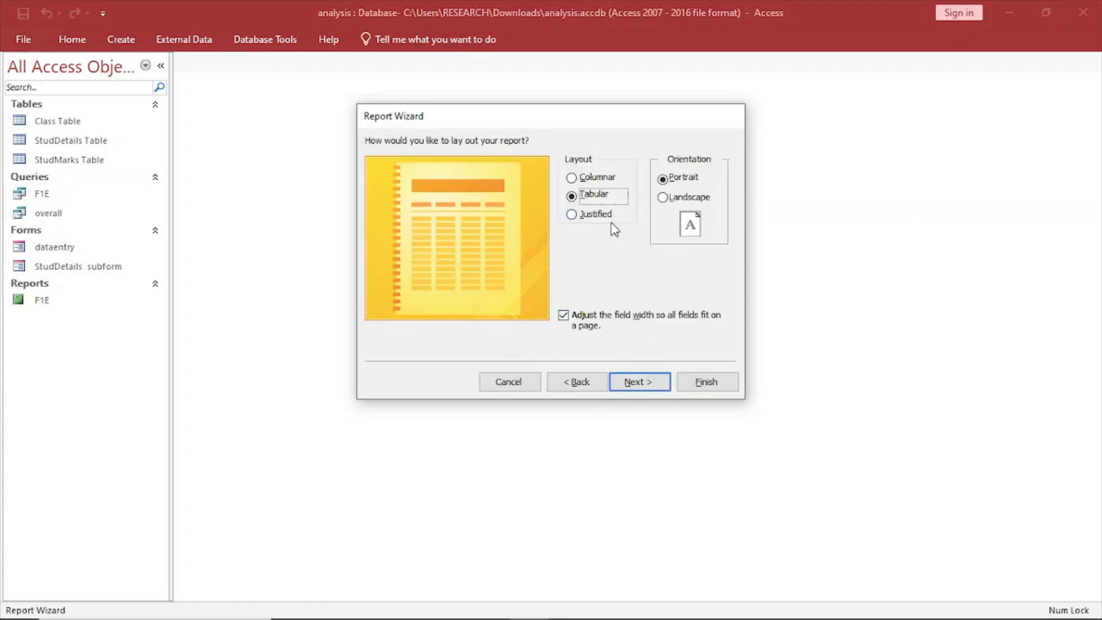
pyautogui.click(574, 179)
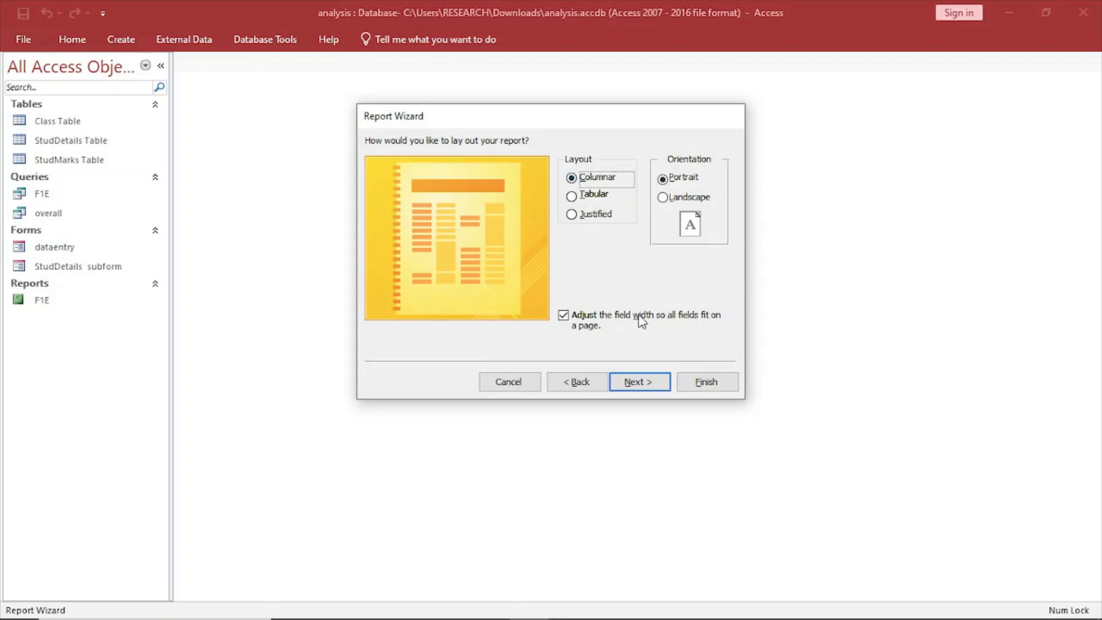
pyautogui.click(652, 385)
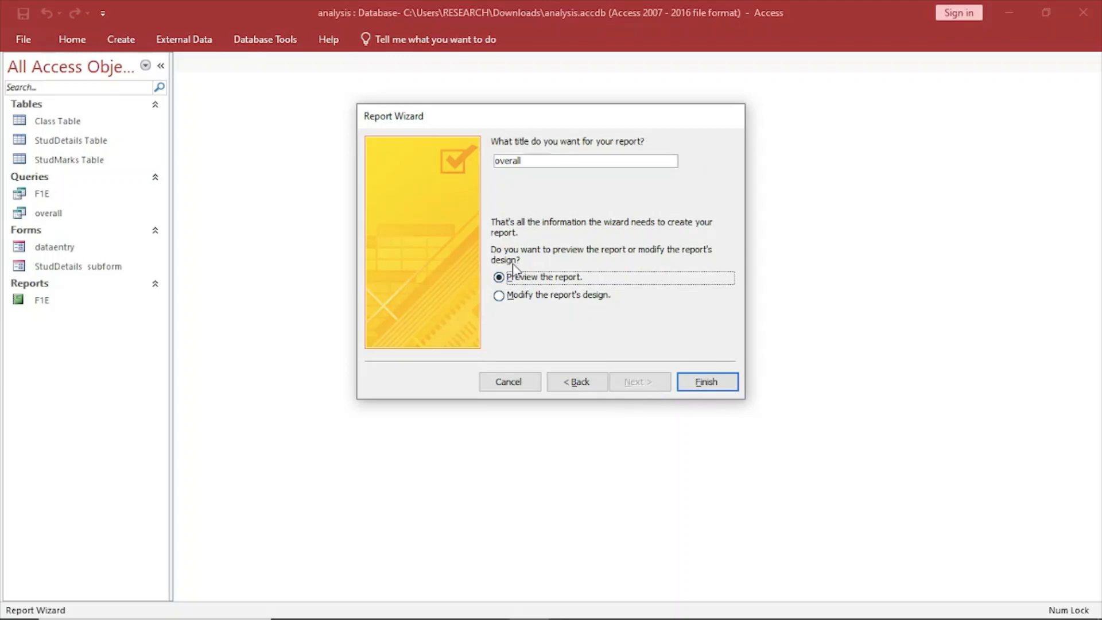
# Choose to modify the report's design, check Figure 2 in the exam paper PDF and finish the wizard.
pyautogui.click(508, 301)
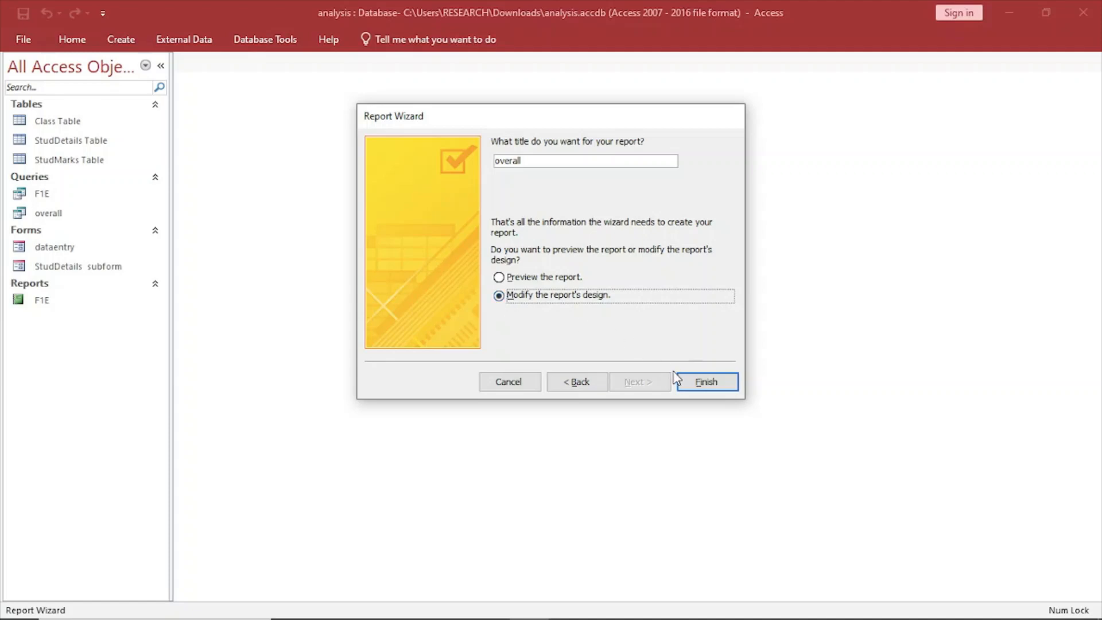
pyautogui.click(334, 608)
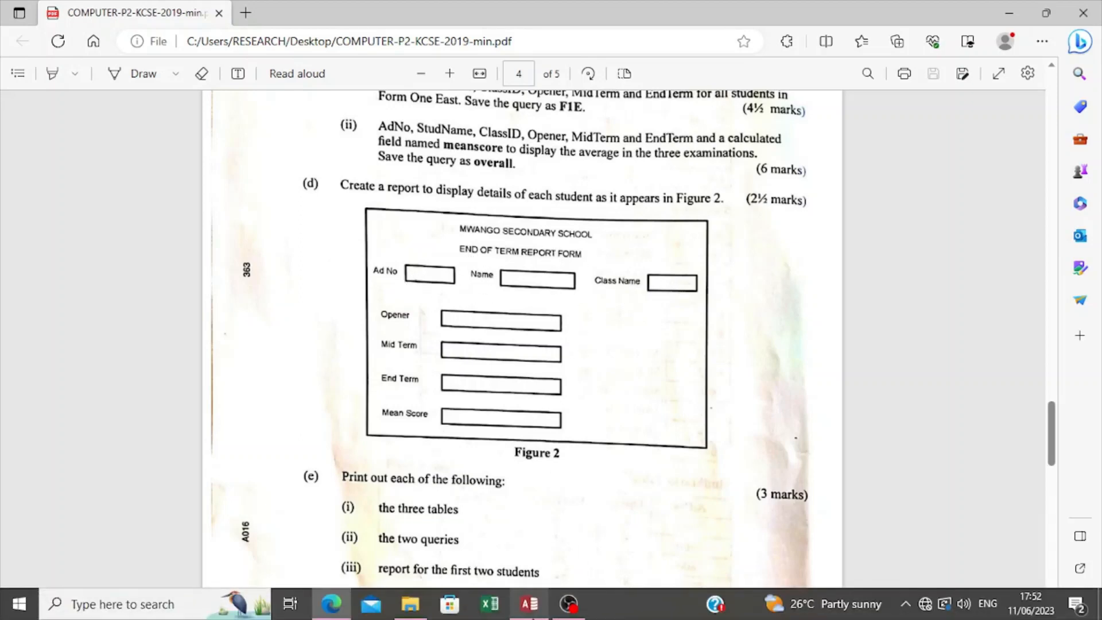
pyautogui.click(528, 603)
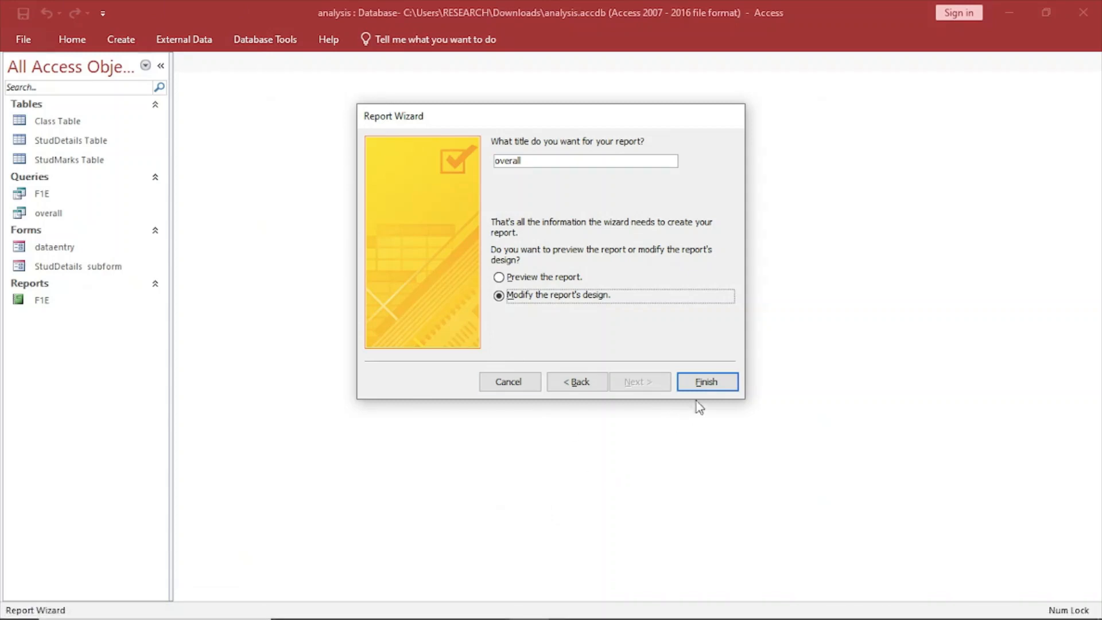
pyautogui.click(705, 380)
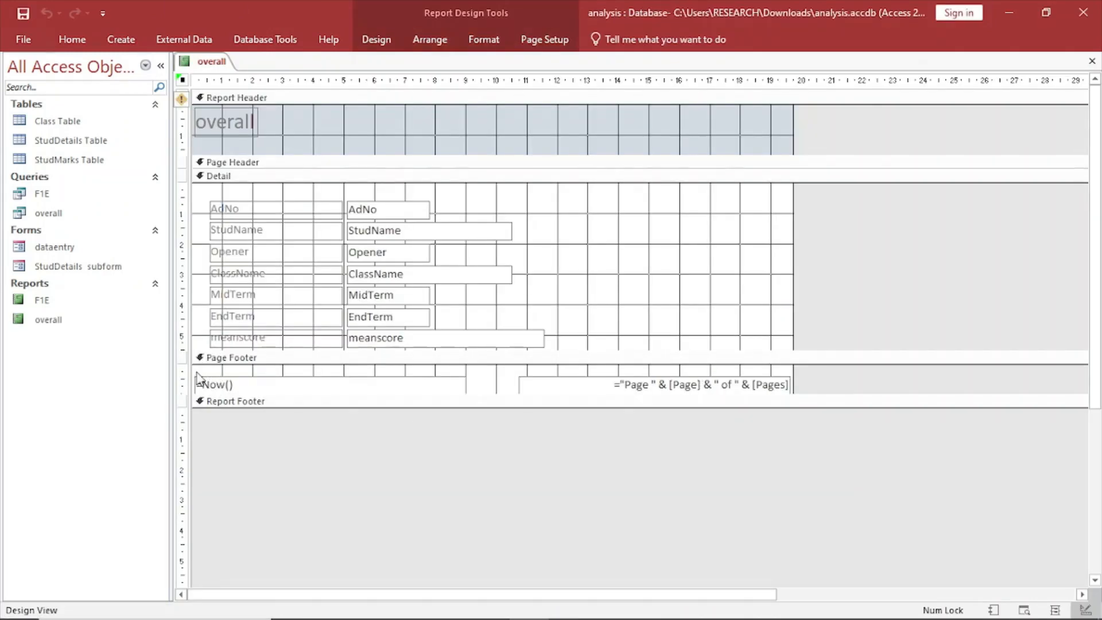
# Enlarge the Report Footer and Detail sections and open up a Page Header area about 1.5 cm high.
pyautogui.moveTo(200, 408); pyautogui.dragTo(199, 505)
pyautogui.moveTo(201, 351); pyautogui.dragTo(202, 451)
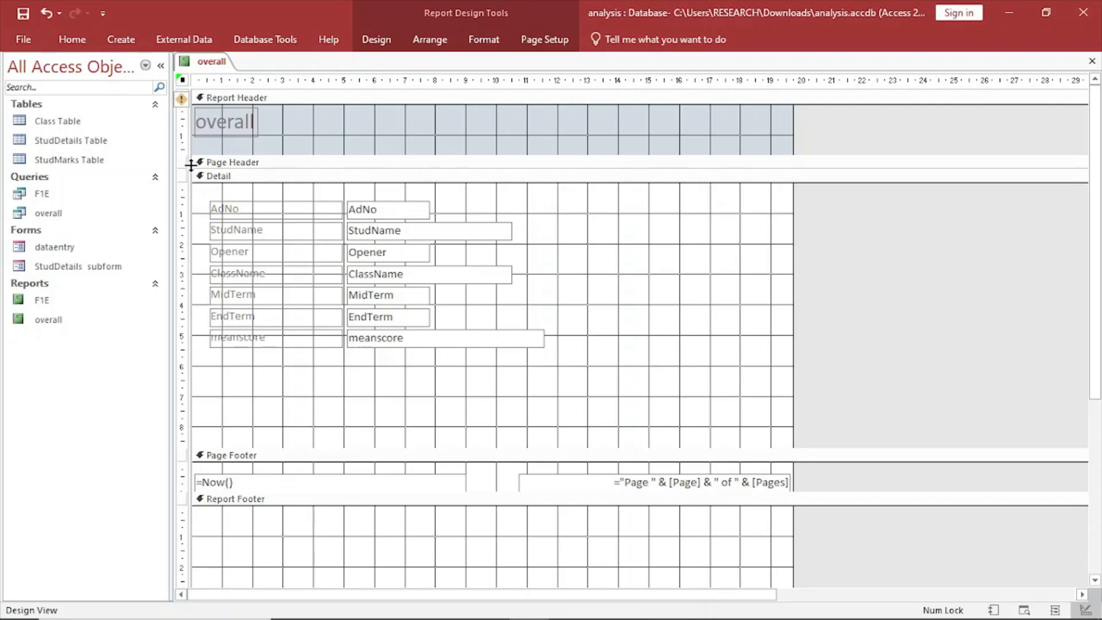
pyautogui.moveTo(191, 165); pyautogui.dragTo(192, 213)
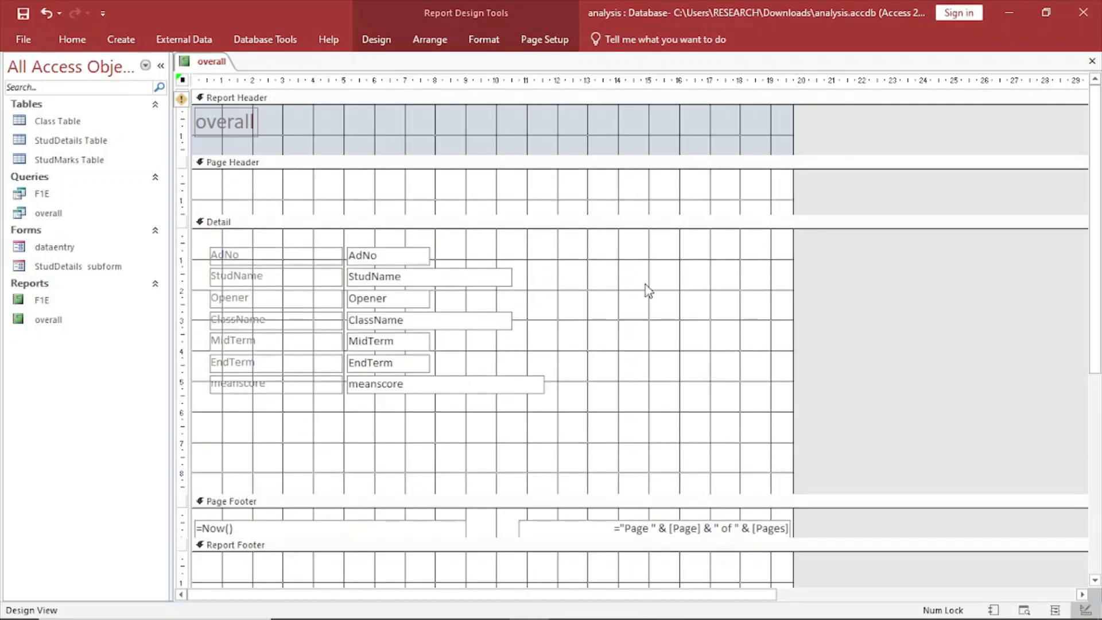
# Narrow the AdNo label and place the AdNo text box directly beside it in the Detail section.
pyautogui.click(281, 256)
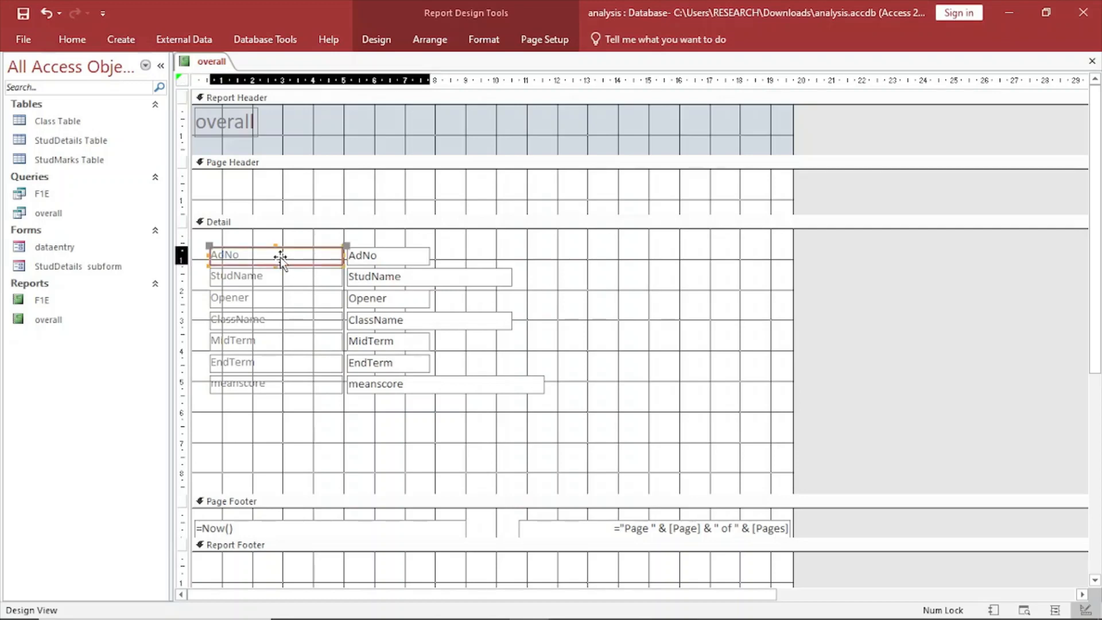
pyautogui.click(337, 256)
pyautogui.moveTo(280, 254); pyautogui.dragTo(253, 256)
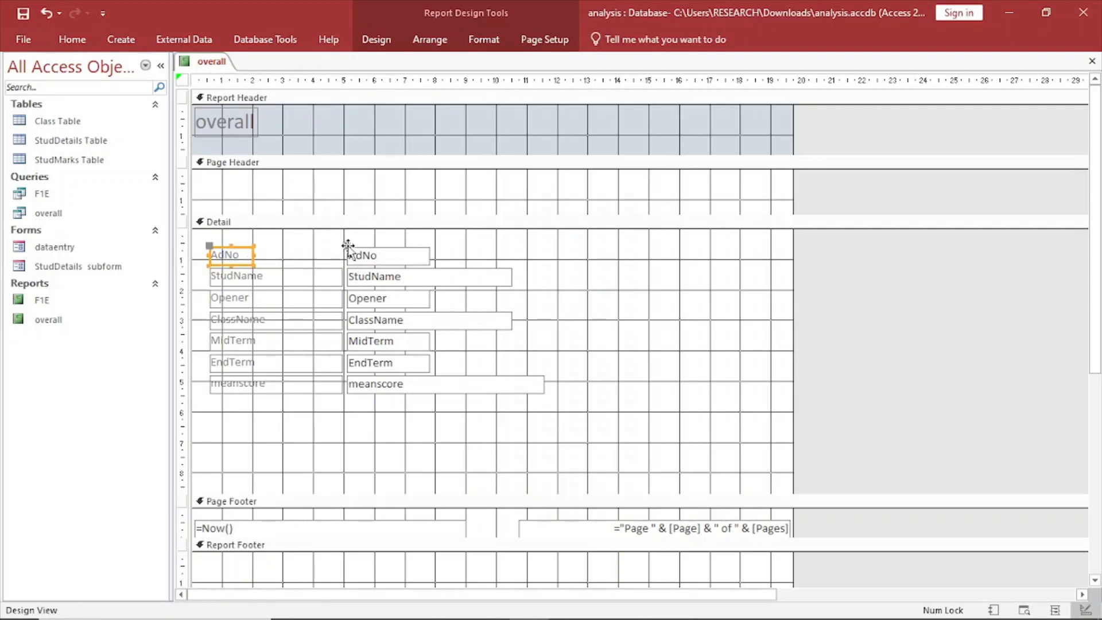
pyautogui.moveTo(347, 246)
pyautogui.mouseDown()
pyautogui.moveTo(258, 241)
pyautogui.moveTo(210, 267)
pyautogui.moveTo(352, 247)
pyautogui.mouseUp()
# Place the StudName label and text box on the AdNo row and narrow both to fit.
pyautogui.click(226, 283)
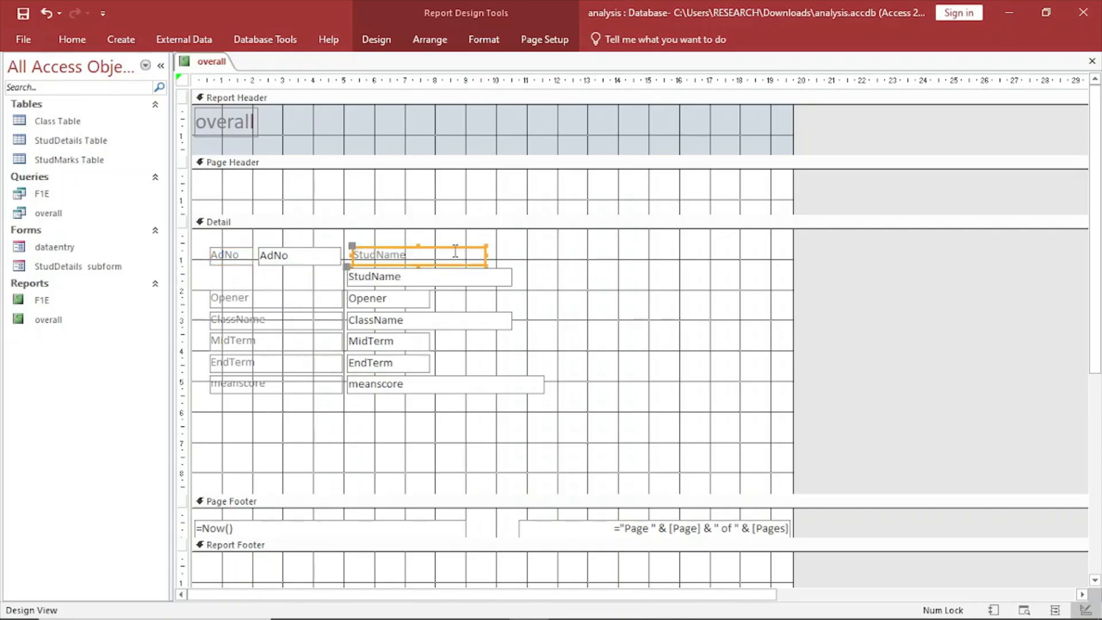
pyautogui.moveTo(484, 255); pyautogui.dragTo(424, 253)
pyautogui.click(353, 284)
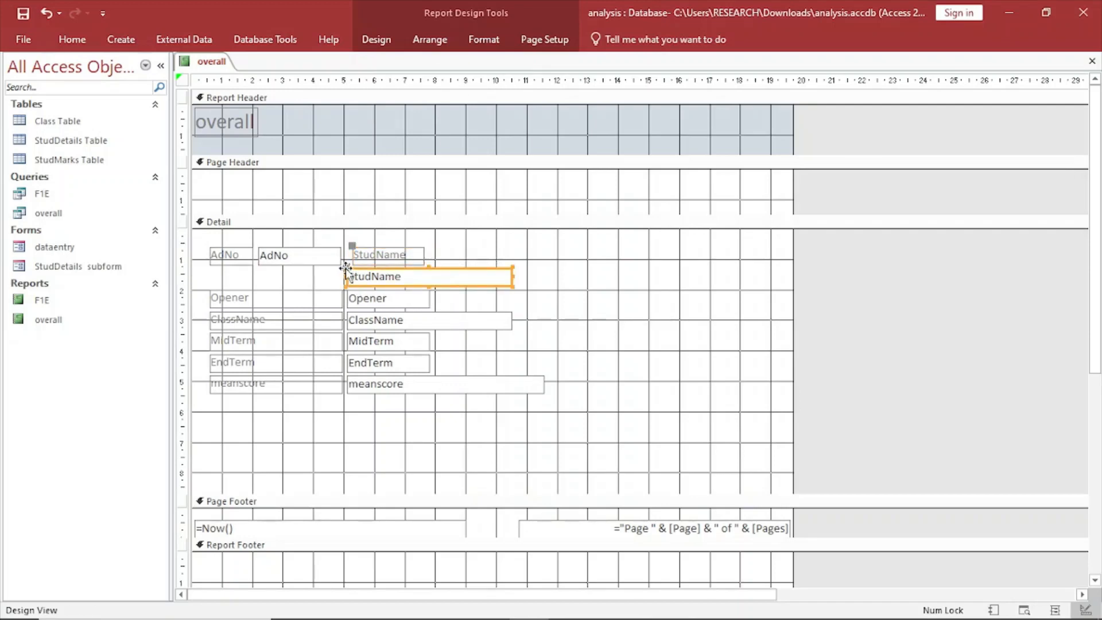
pyautogui.moveTo(346, 268); pyautogui.dragTo(431, 251)
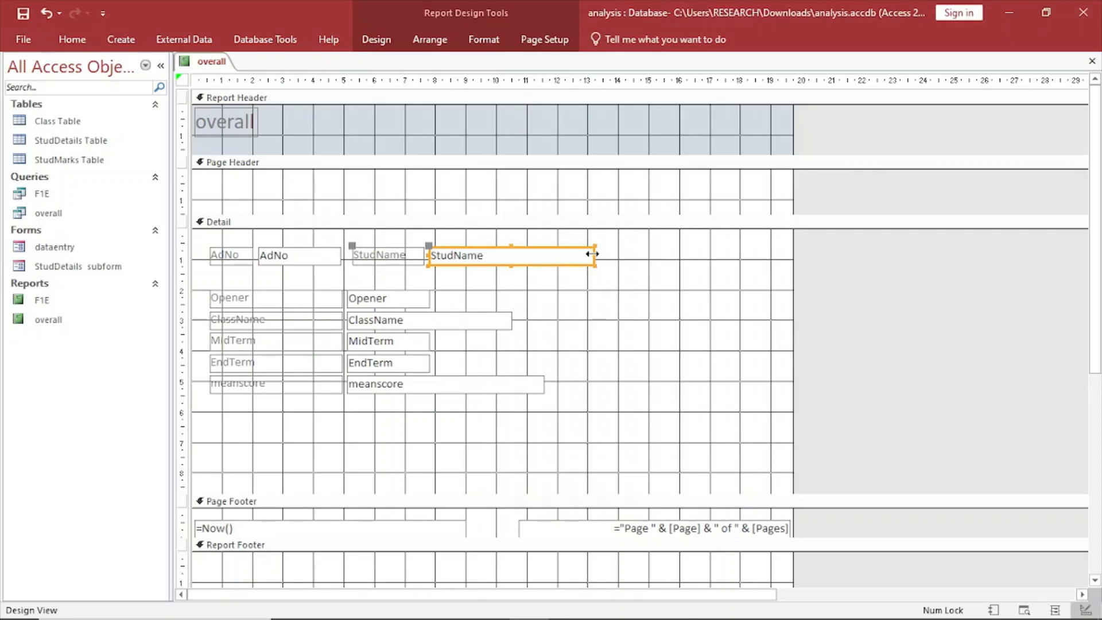
pyautogui.moveTo(591, 254); pyautogui.dragTo(543, 248)
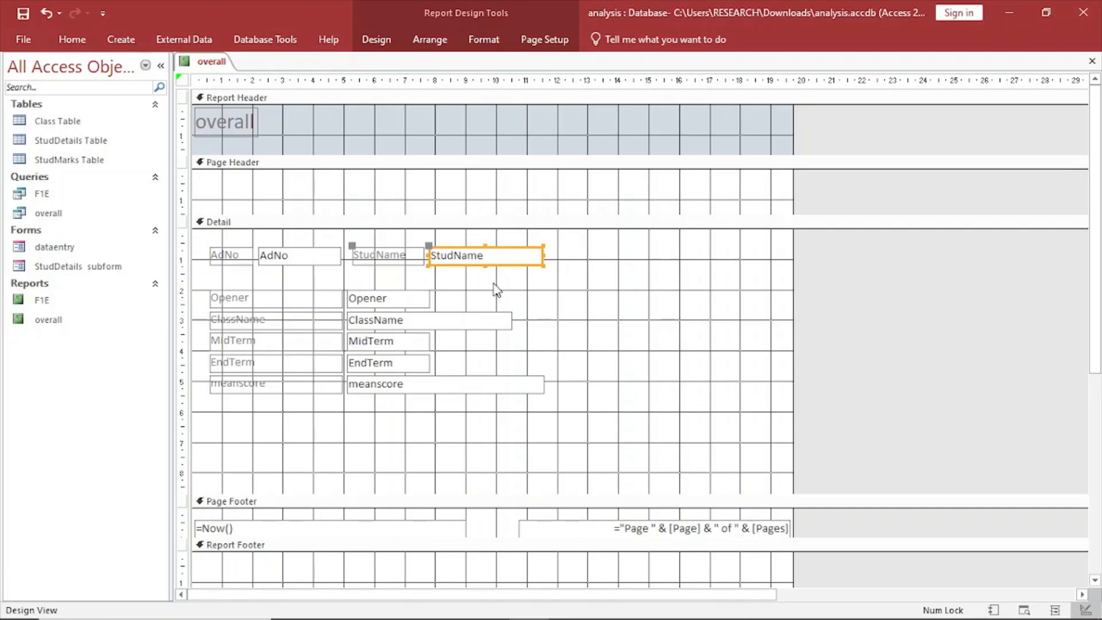
# Place the ClassName label and text box after StudName on the AdNo row and narrow both to fit.
pyautogui.click(223, 300)
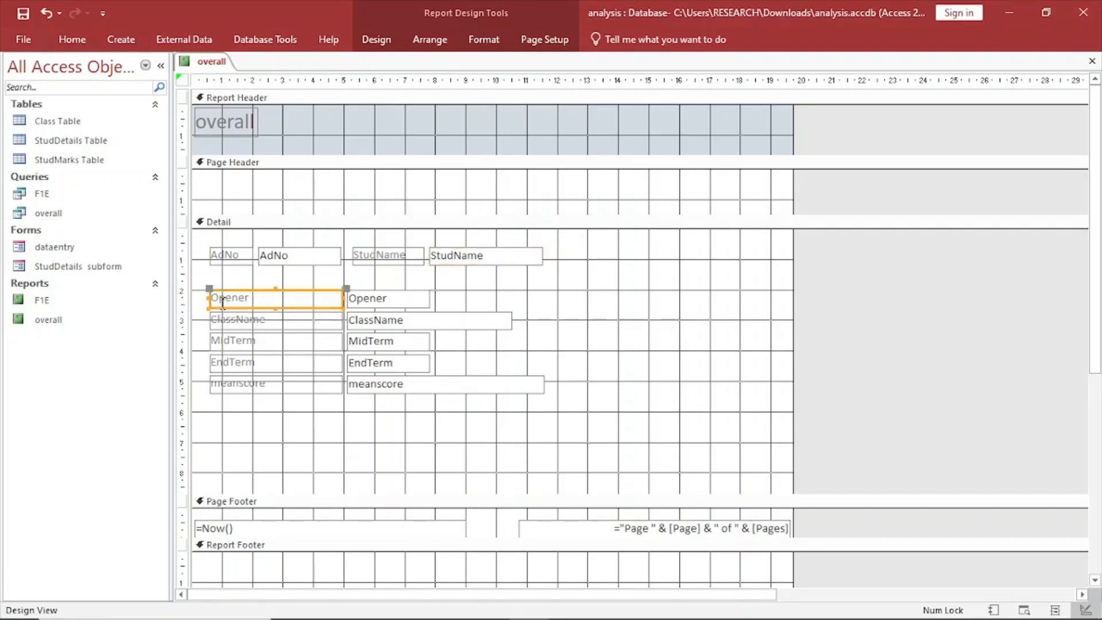
pyautogui.click(225, 323)
pyautogui.moveTo(207, 312); pyautogui.dragTo(547, 246)
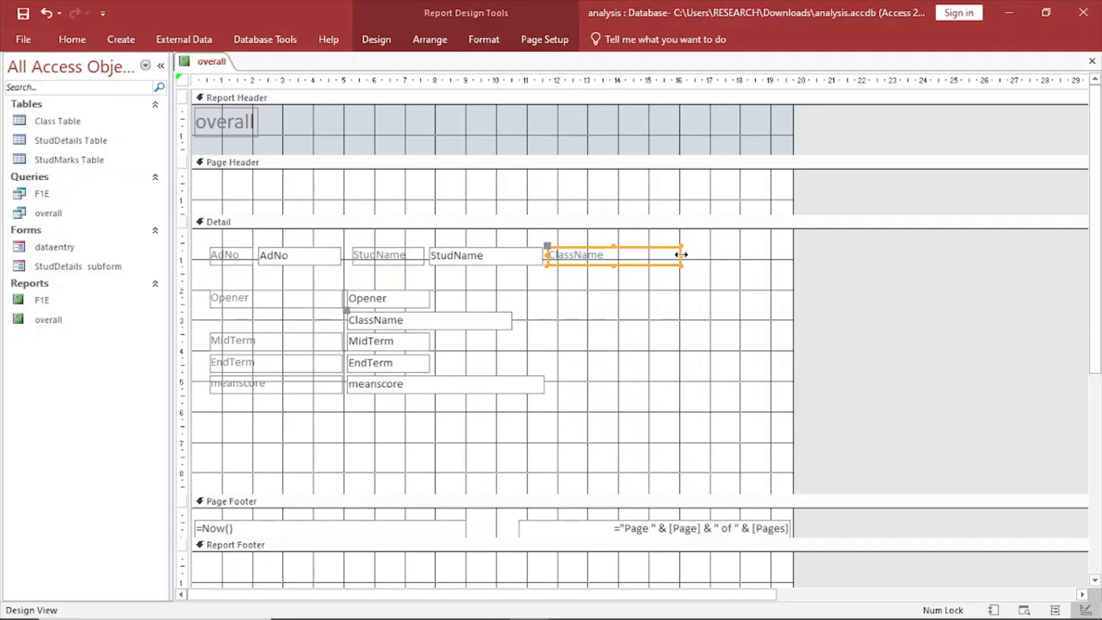
pyautogui.moveTo(682, 256); pyautogui.dragTo(613, 256)
pyautogui.click(377, 322)
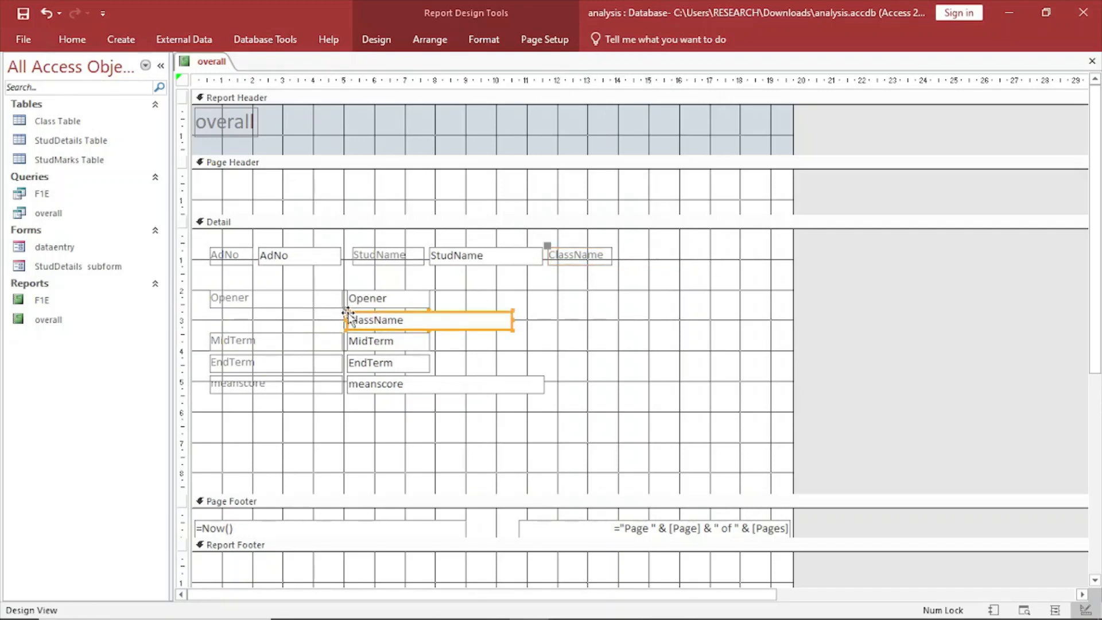
pyautogui.moveTo(346, 311); pyautogui.dragTo(614, 252)
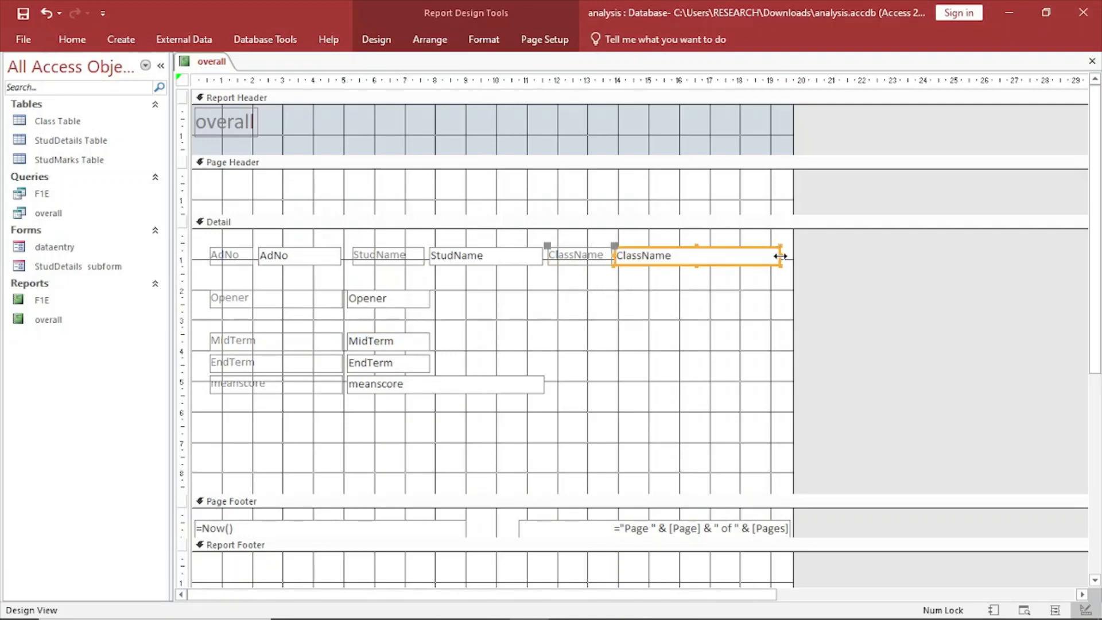
pyautogui.moveTo(780, 256); pyautogui.dragTo(679, 244)
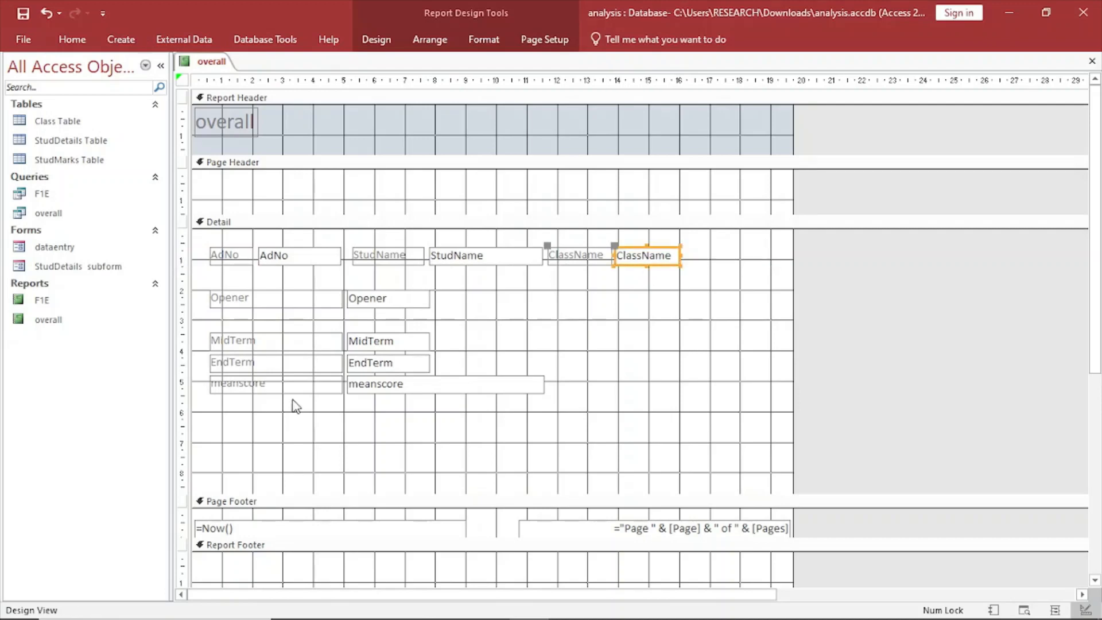
# Move the MidTerm label and text box up to sit just below the Opener row.
pyautogui.click(217, 340)
pyautogui.moveTo(214, 335); pyautogui.dragTo(211, 319)
pyautogui.click(344, 333)
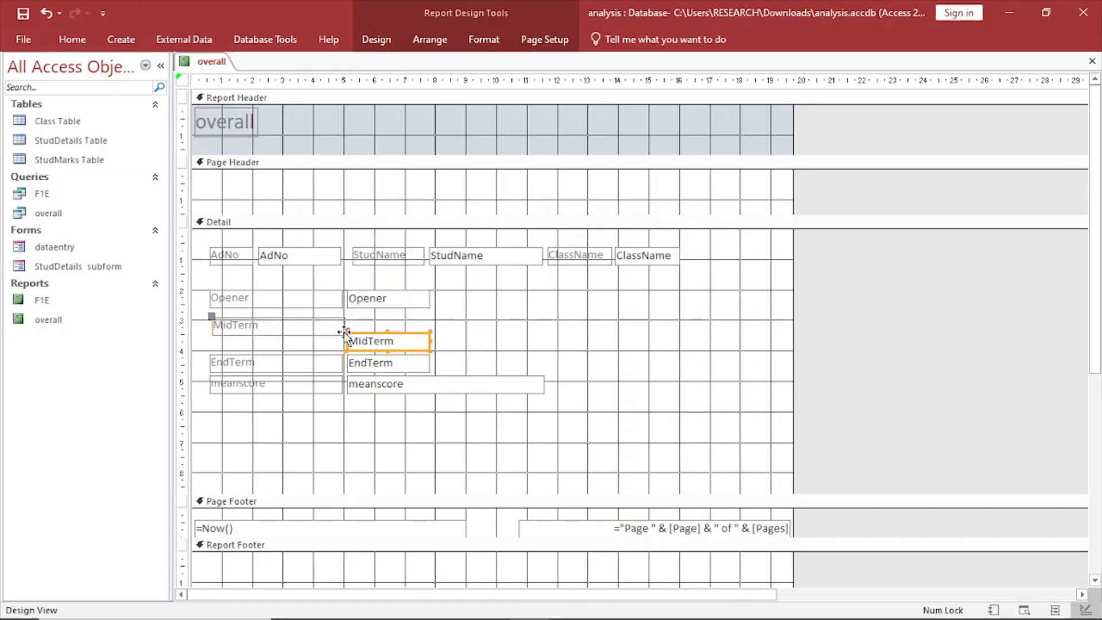
pyautogui.moveTo(344, 333); pyautogui.dragTo(351, 314)
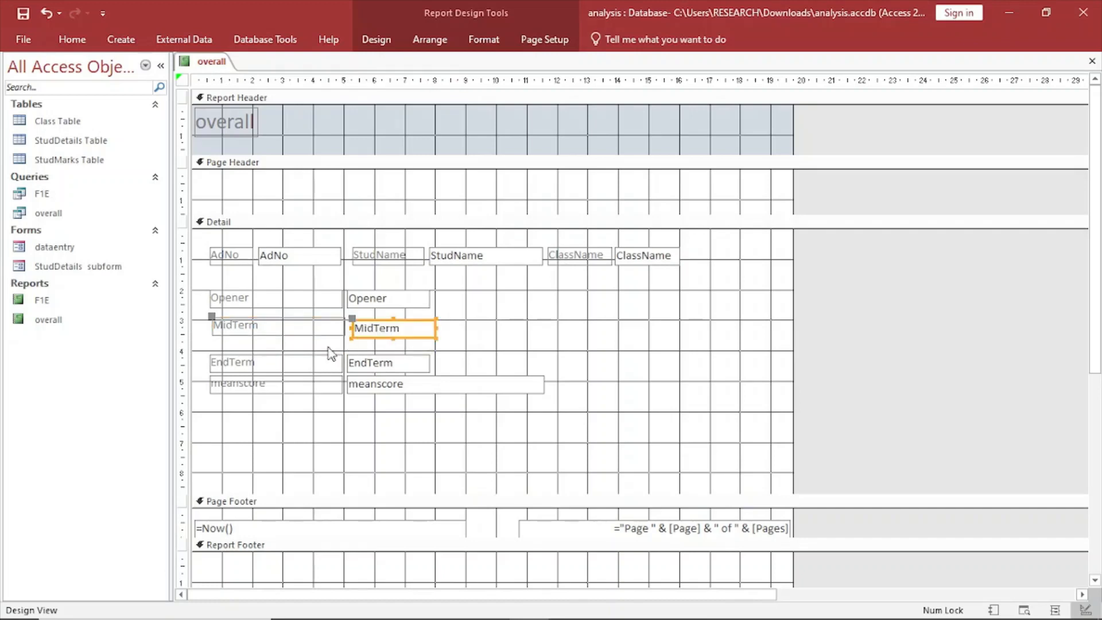
# Move the EndTerm label and text box up below MidTerm, and display the report in Report View.
pyautogui.click(233, 370)
pyautogui.moveTo(205, 358); pyautogui.dragTo(208, 338)
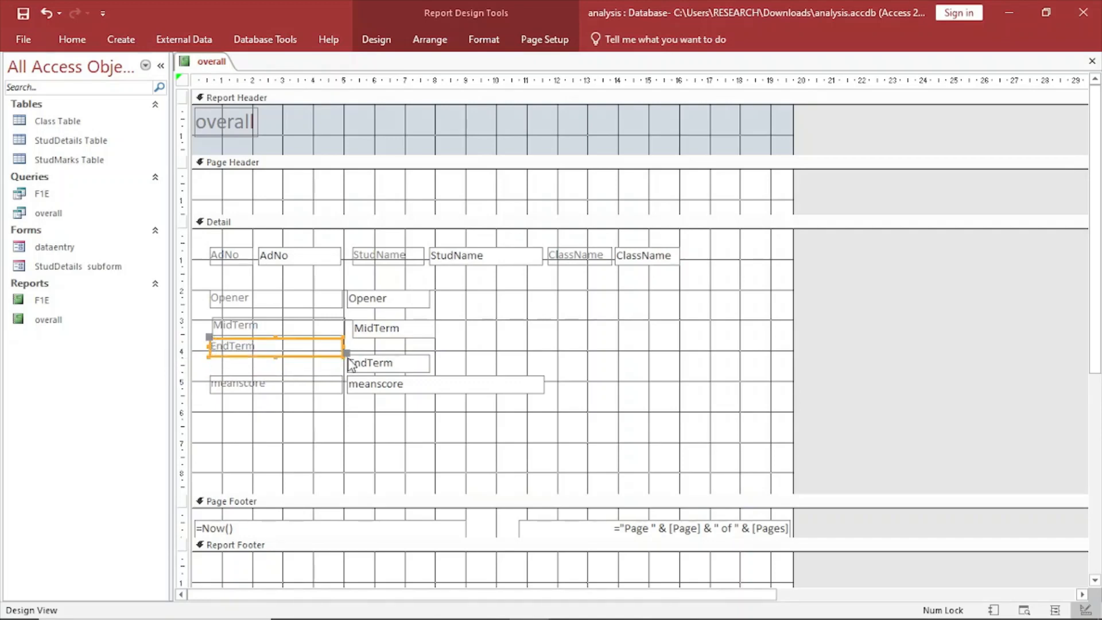
pyautogui.moveTo(347, 354); pyautogui.dragTo(352, 345)
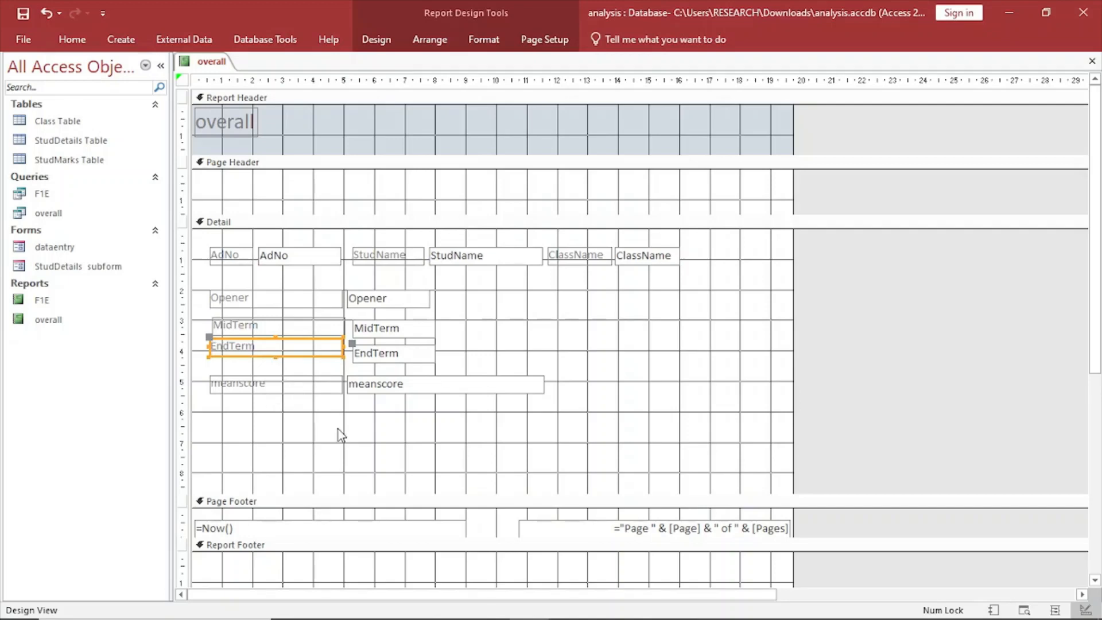
pyautogui.rightClick(202, 62)
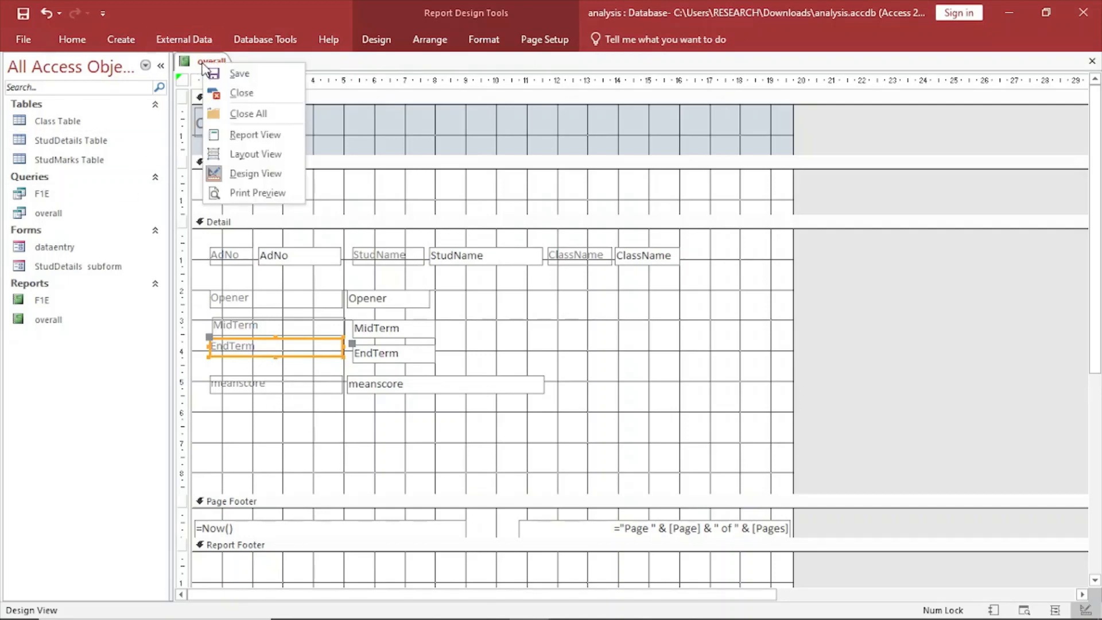
pyautogui.click(255, 134)
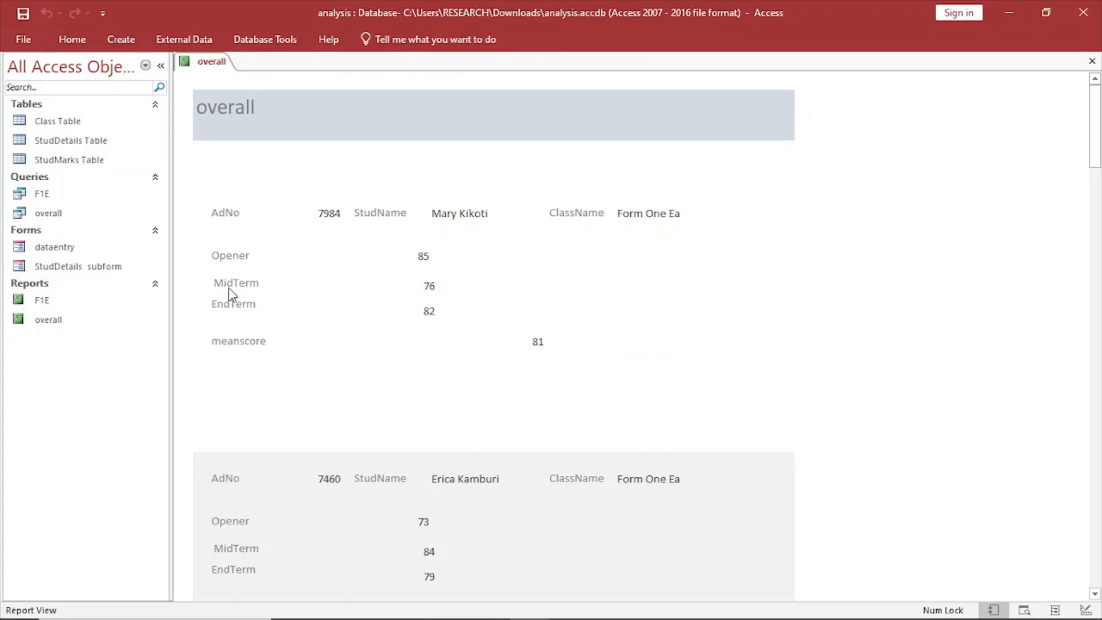
# Widen the ClassName text box in Design View to fit the full class names, and check the records in Report View.
pyautogui.scroll(-10, 585, 362)
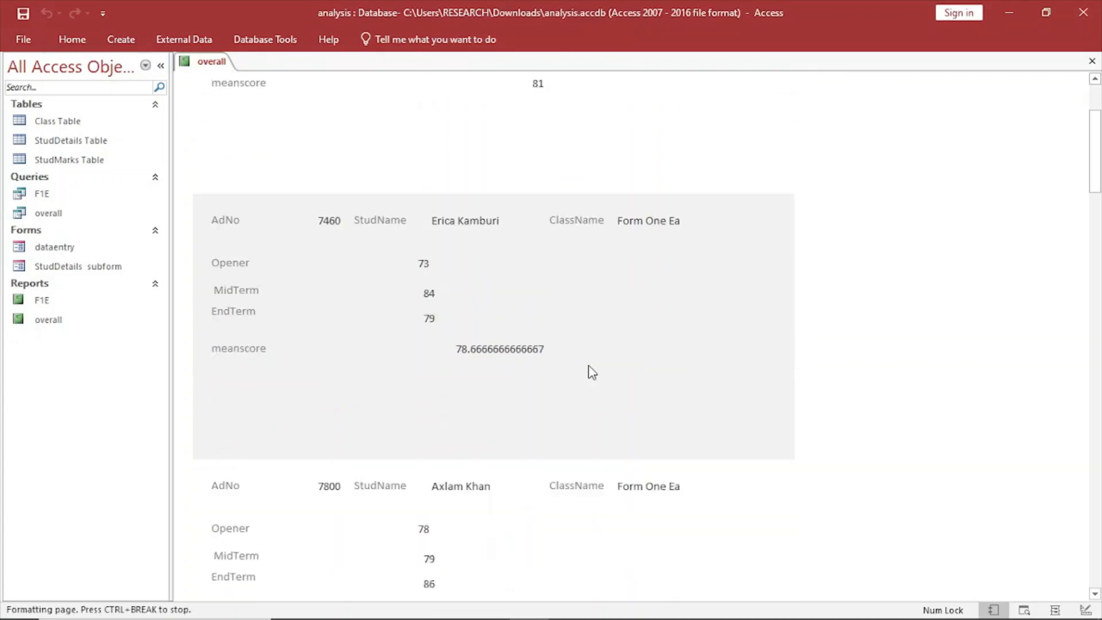
pyautogui.scroll(10, 592, 372)
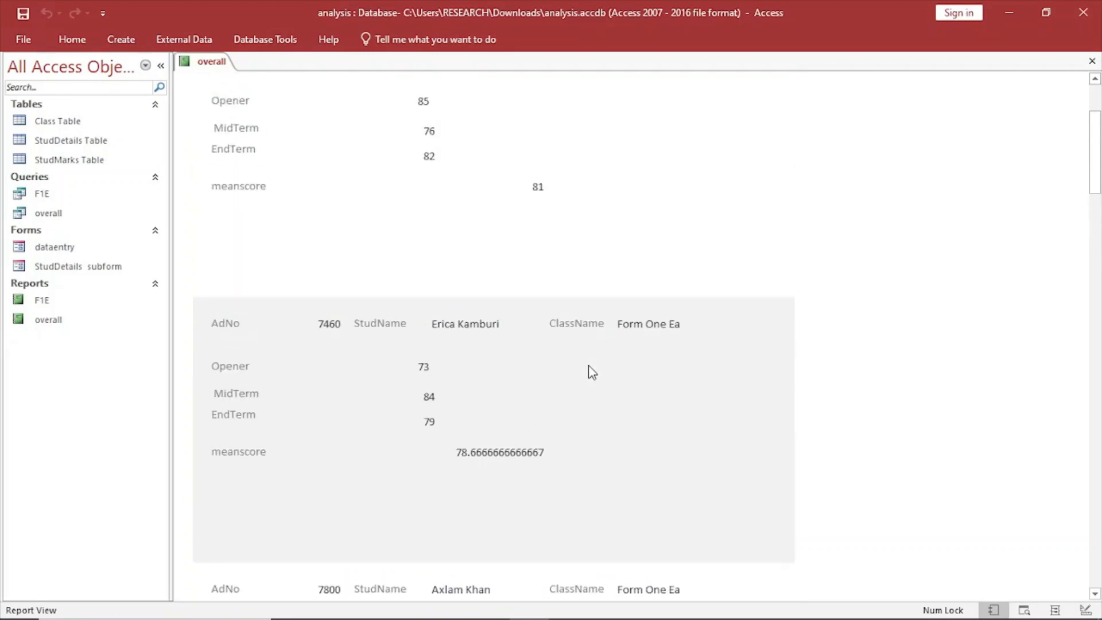
pyautogui.rightClick(200, 61)
pyautogui.click(246, 172)
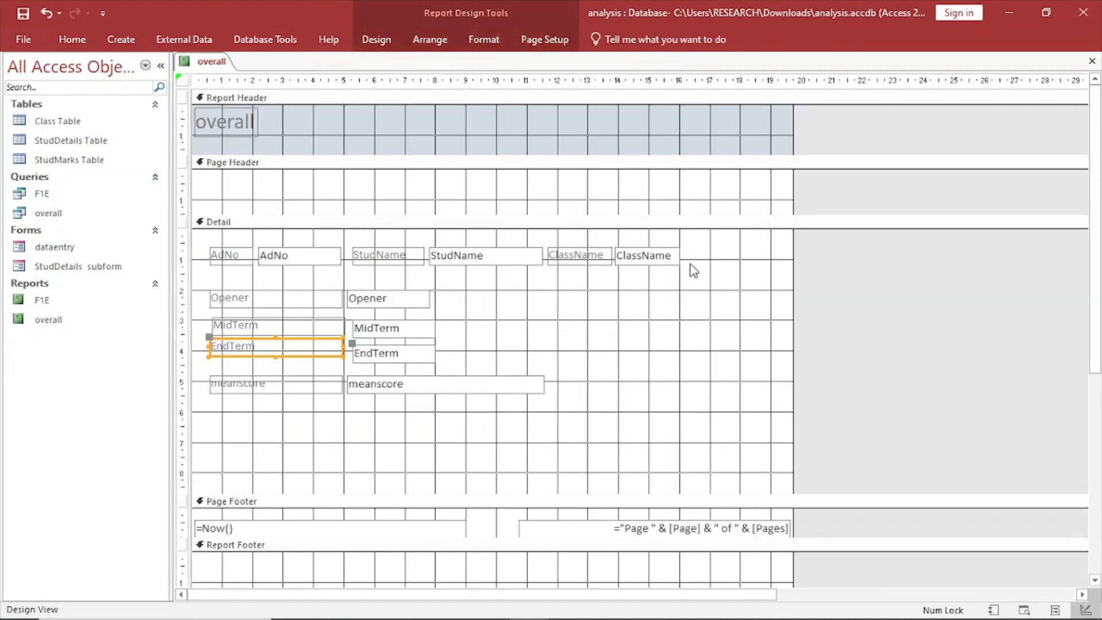
pyautogui.click(659, 265)
pyautogui.moveTo(678, 255); pyautogui.dragTo(713, 256)
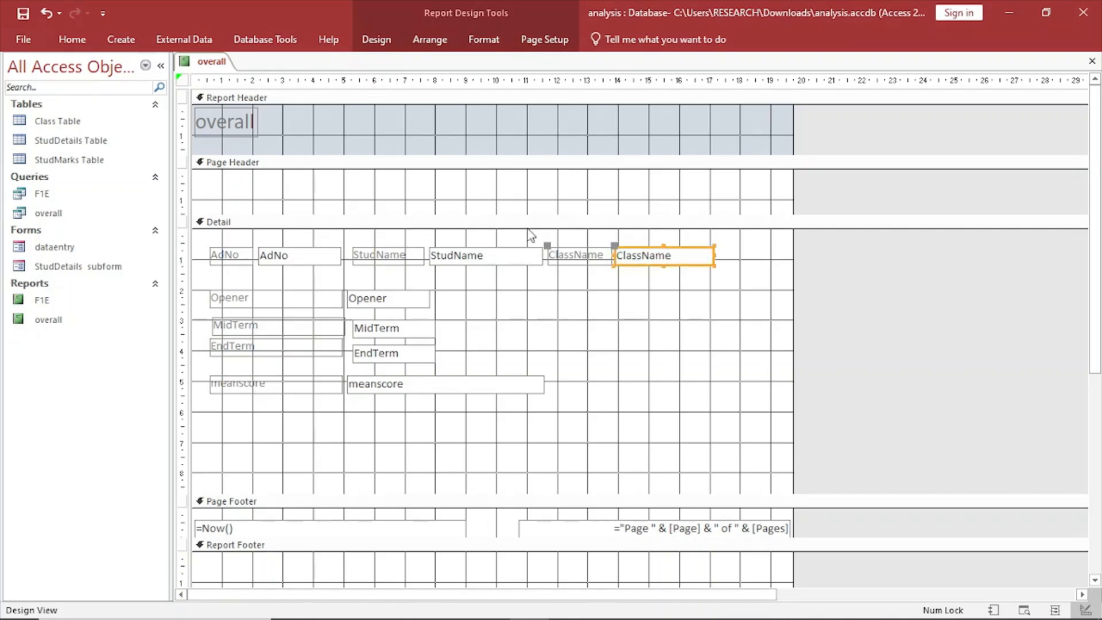
pyautogui.rightClick(211, 61)
pyautogui.click(253, 129)
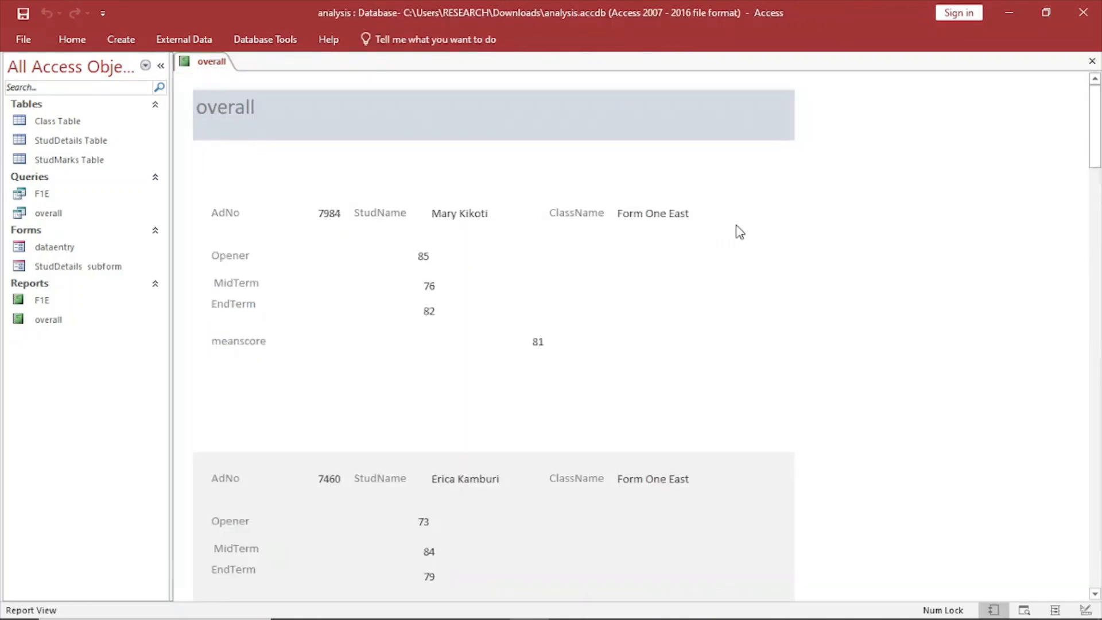
pyautogui.scroll(-10, 667, 272)
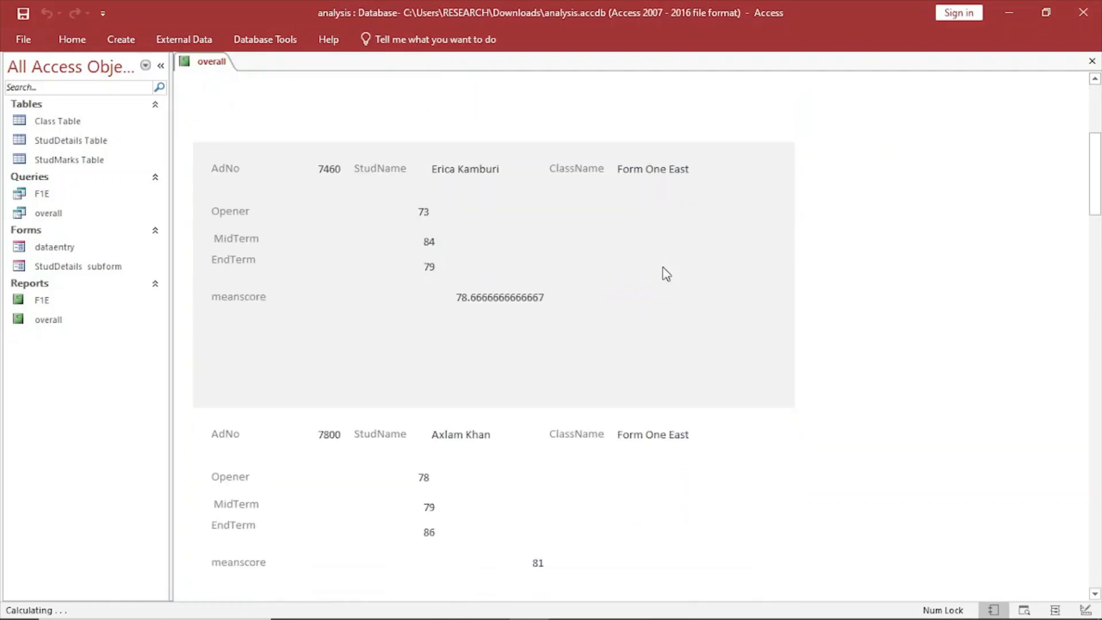
pyautogui.scroll(10, 665, 274)
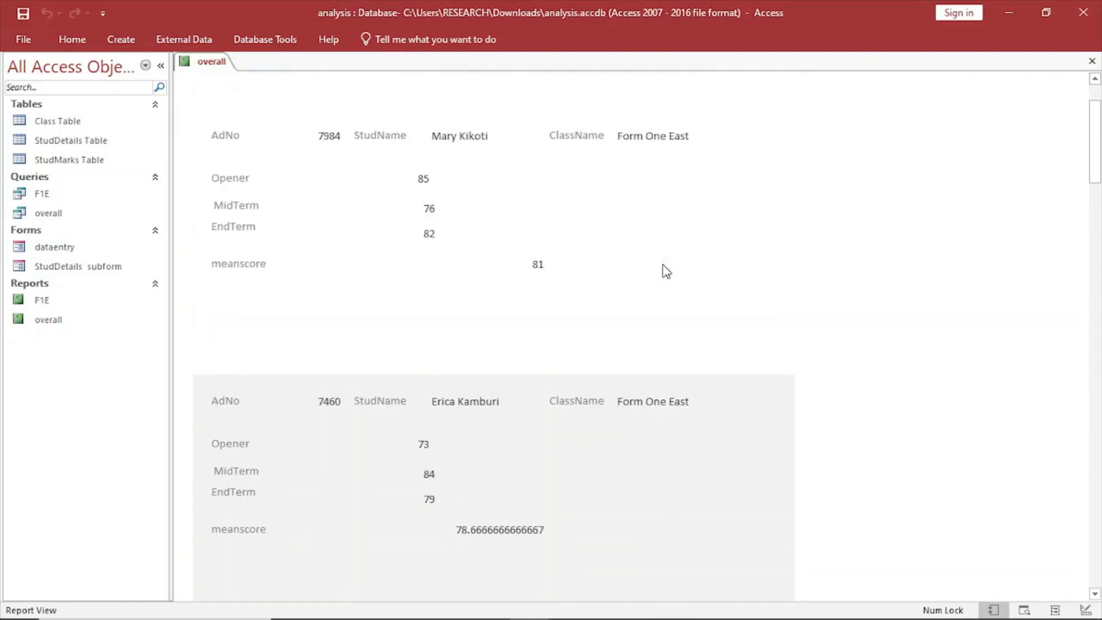
# Return the report to Design View and enlarge the Page Header section to a height of about 2 cm.
pyautogui.rightClick(211, 59)
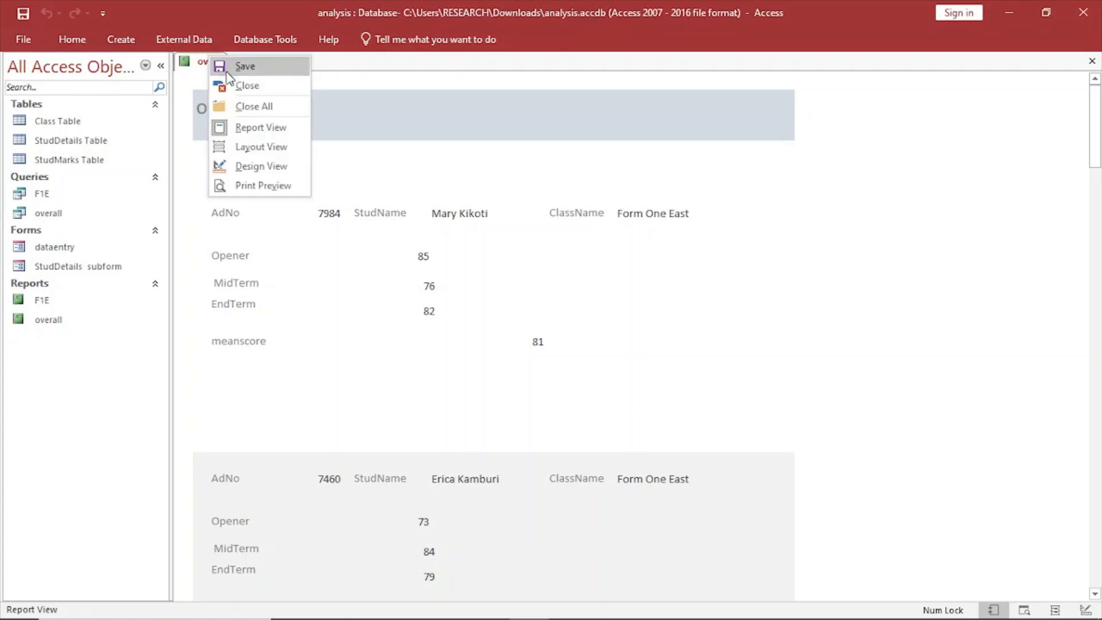
pyautogui.click(260, 166)
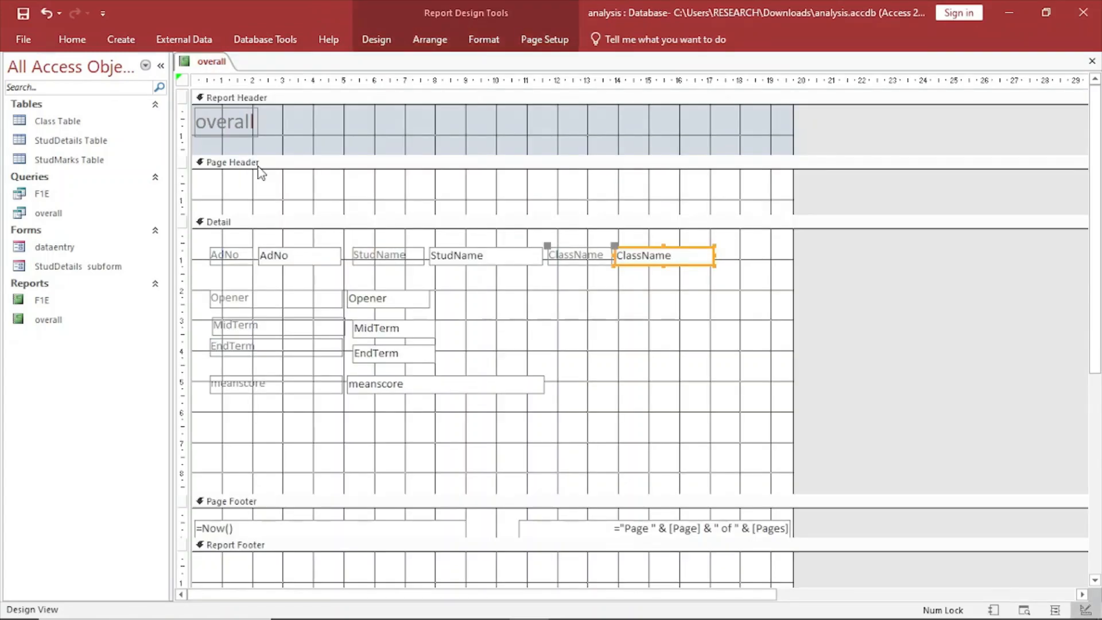
pyautogui.click(260, 184)
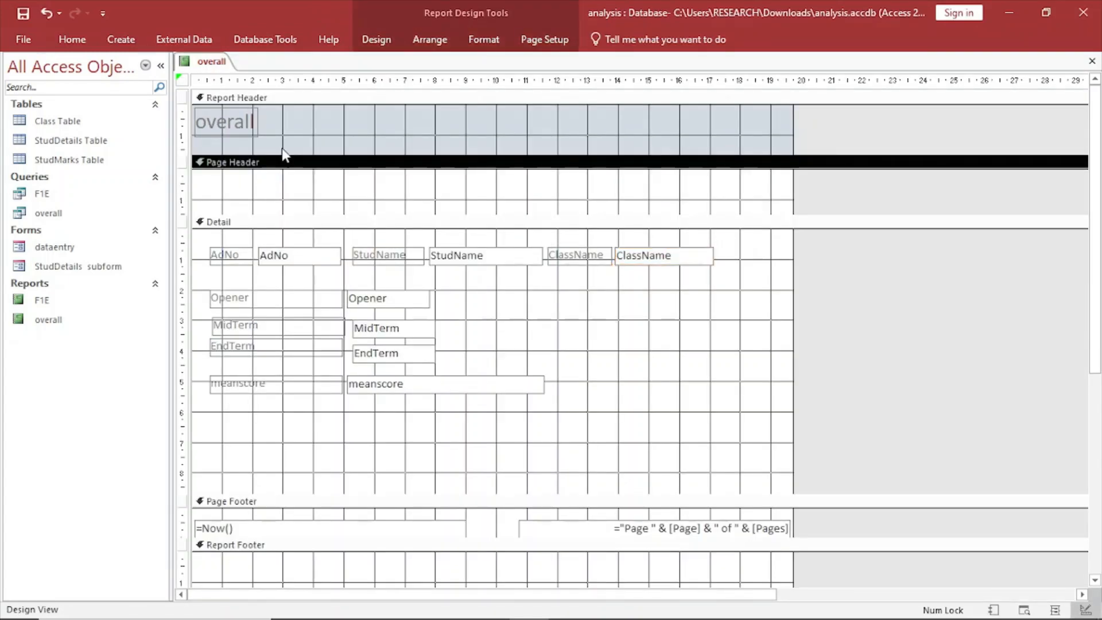
pyautogui.click(304, 111)
pyautogui.click(198, 221)
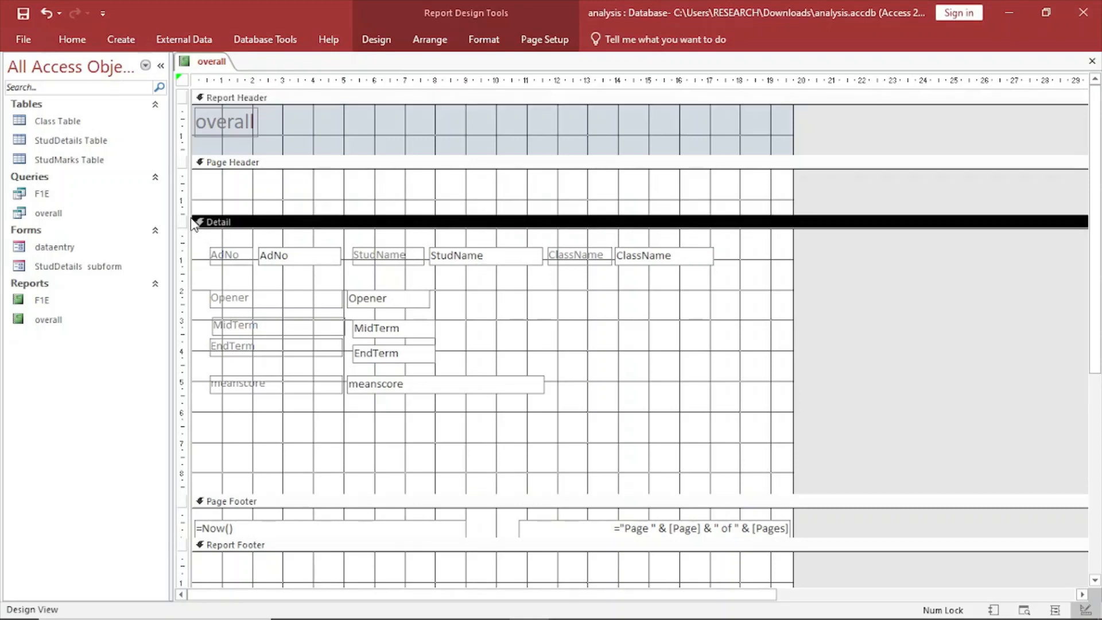
pyautogui.moveTo(198, 217); pyautogui.dragTo(198, 233)
pyautogui.click(256, 190)
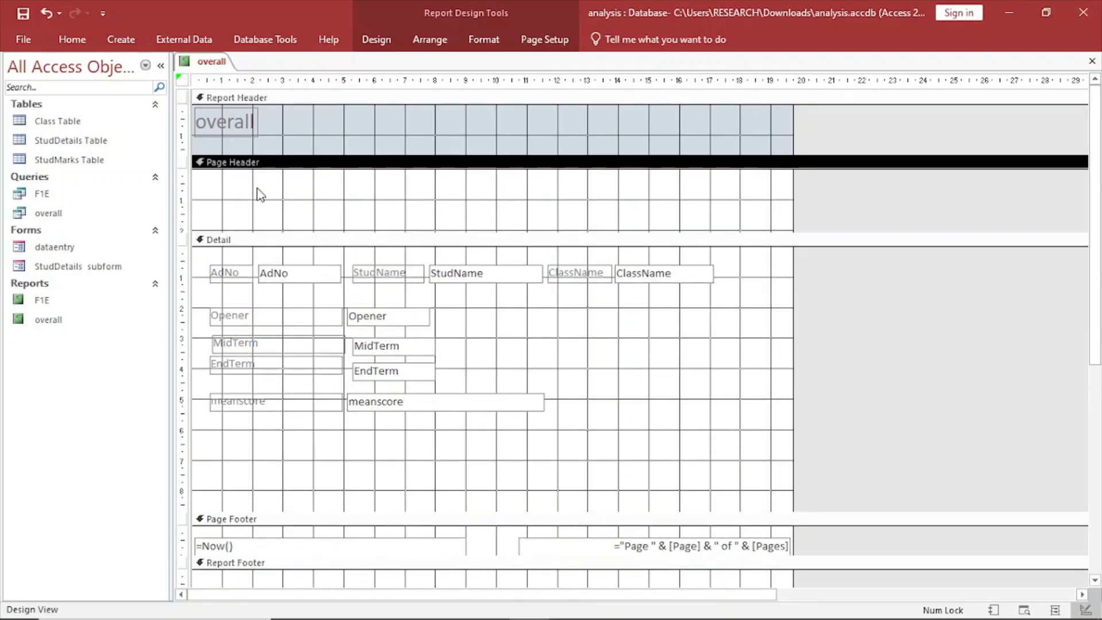
# Add a label reading MWANGO SECONDARY SCHOOL in the middle of the Page Header, and display the report in Report View.
pyautogui.click(386, 43)
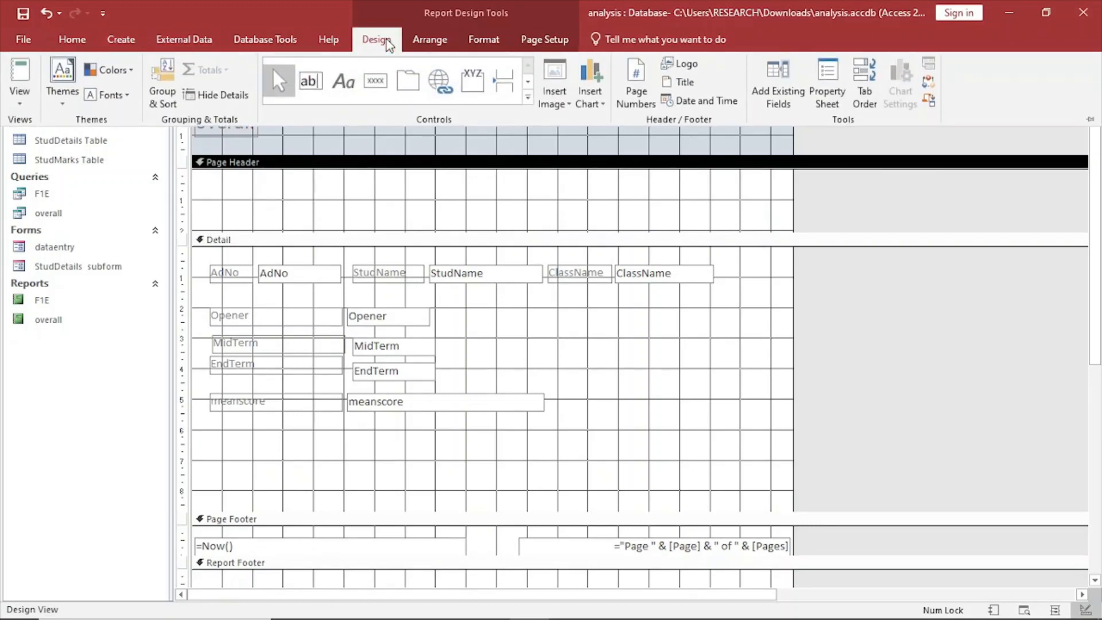
pyautogui.click(343, 90)
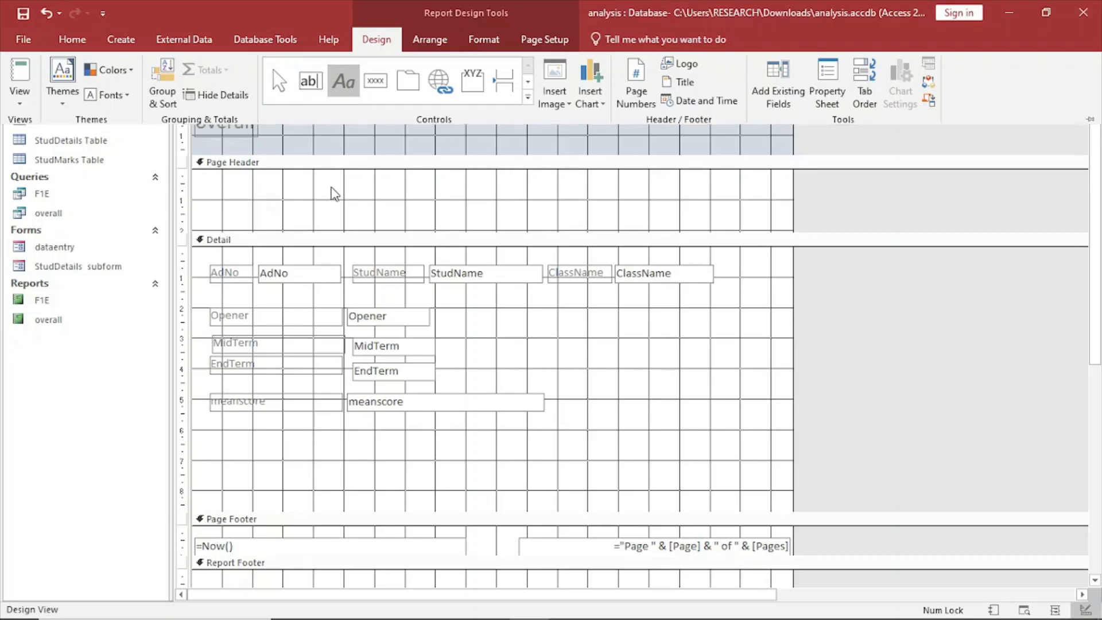
pyautogui.moveTo(329, 183); pyautogui.dragTo(538, 208)
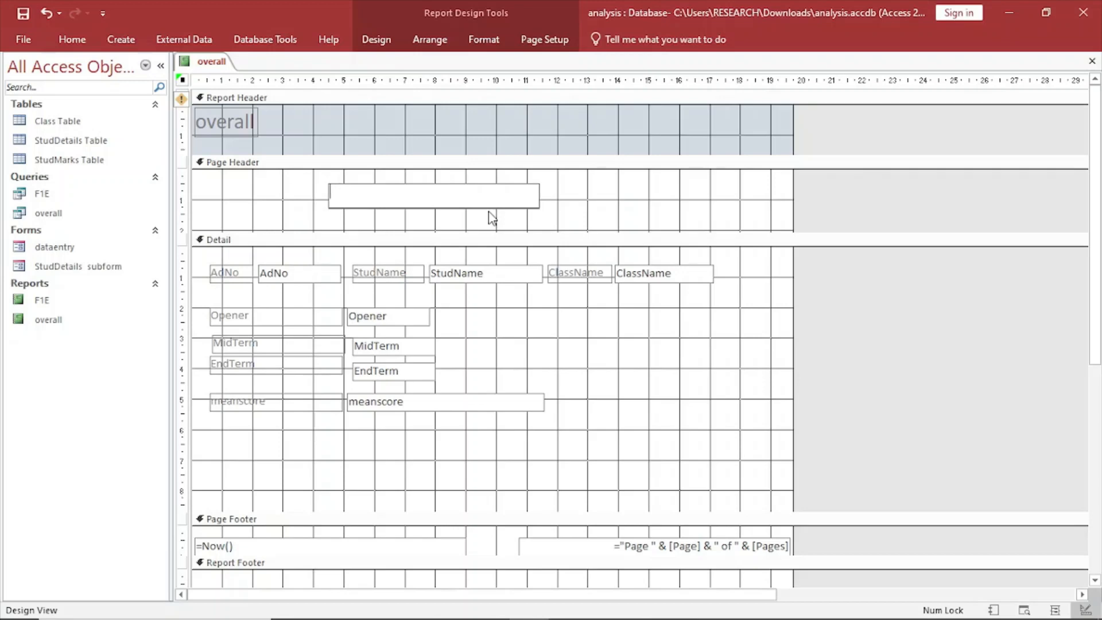
pyautogui.press('capslock')
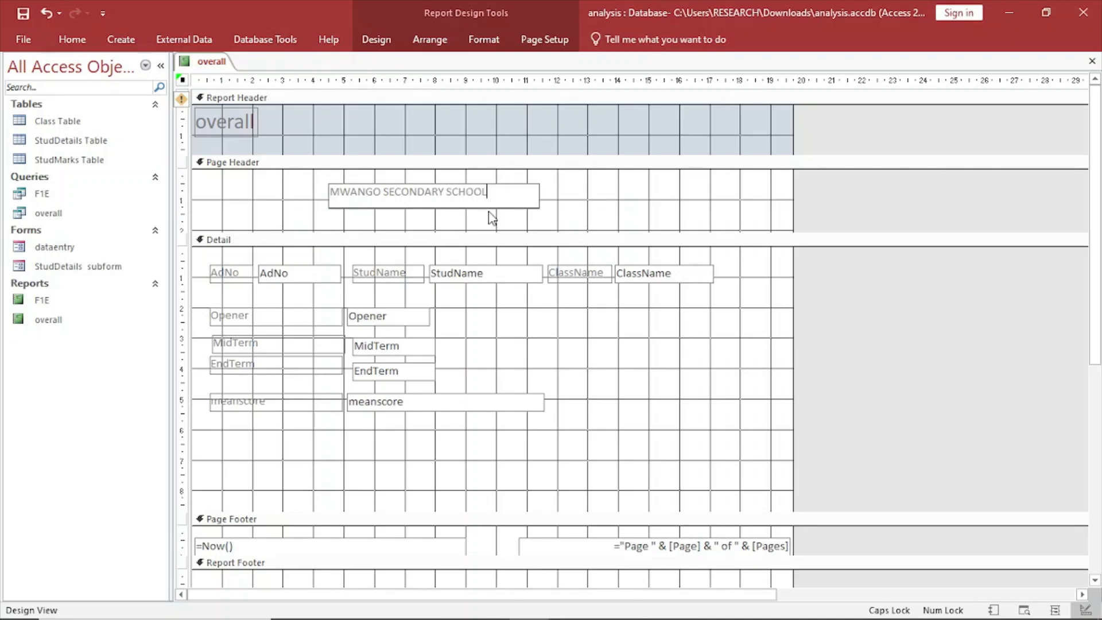
pyautogui.rightClick(210, 63)
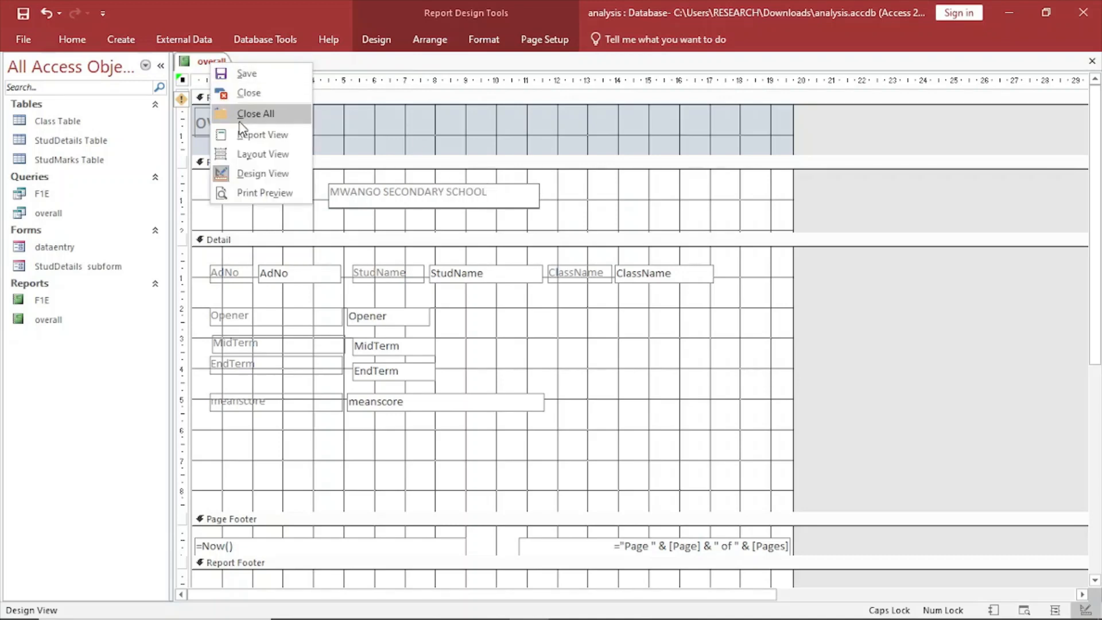
pyautogui.click(245, 136)
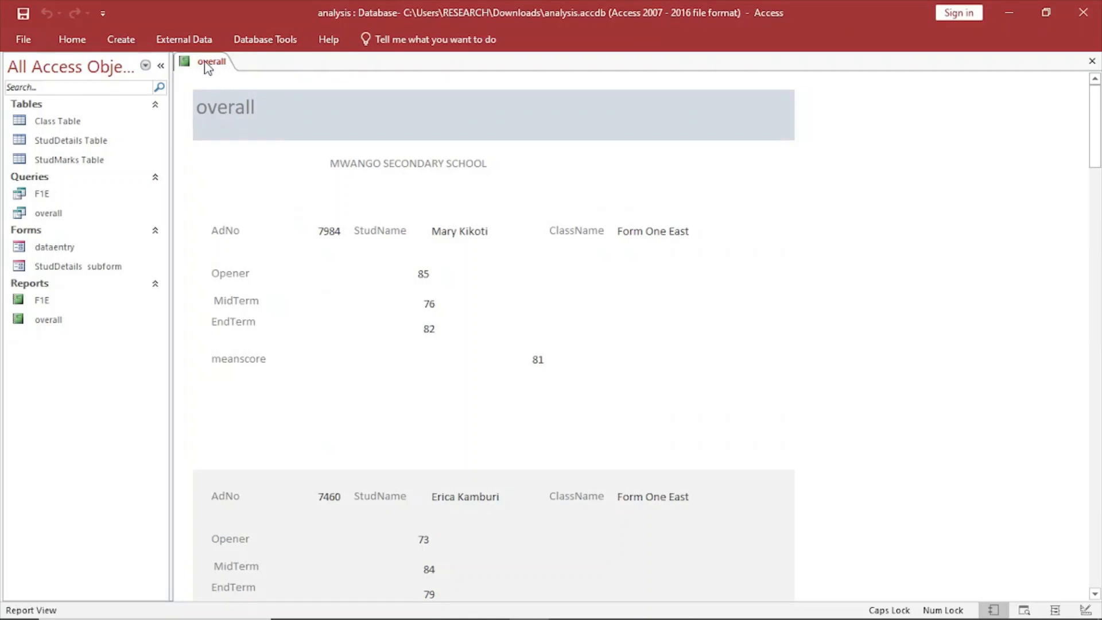
# Return to Design View and slightly reduce the height of the school name label.
pyautogui.rightClick(205, 63)
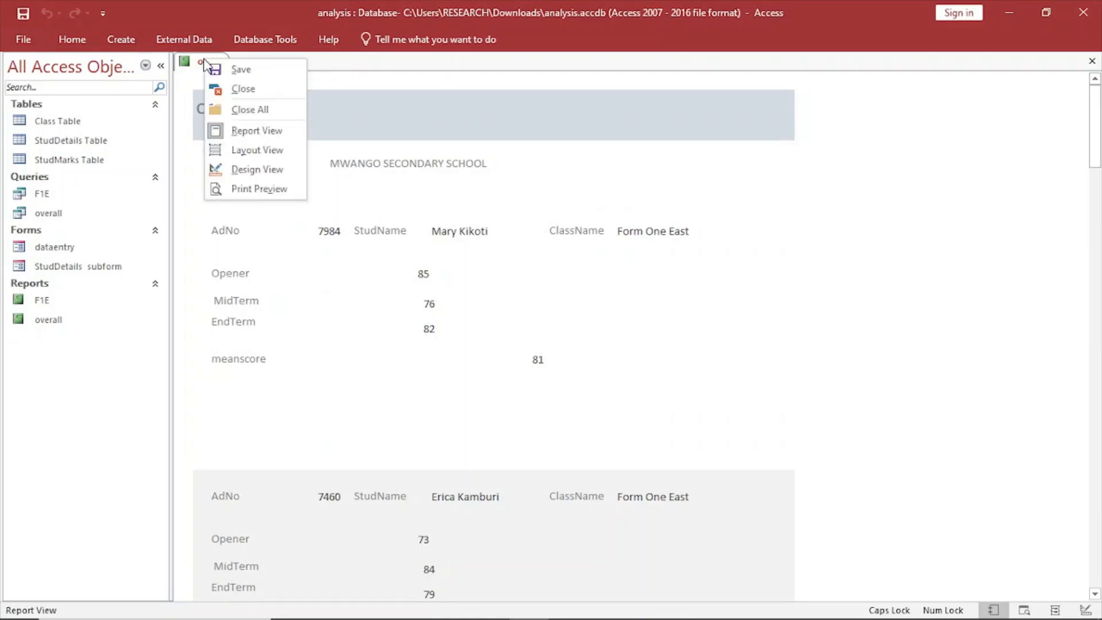
pyautogui.click(252, 170)
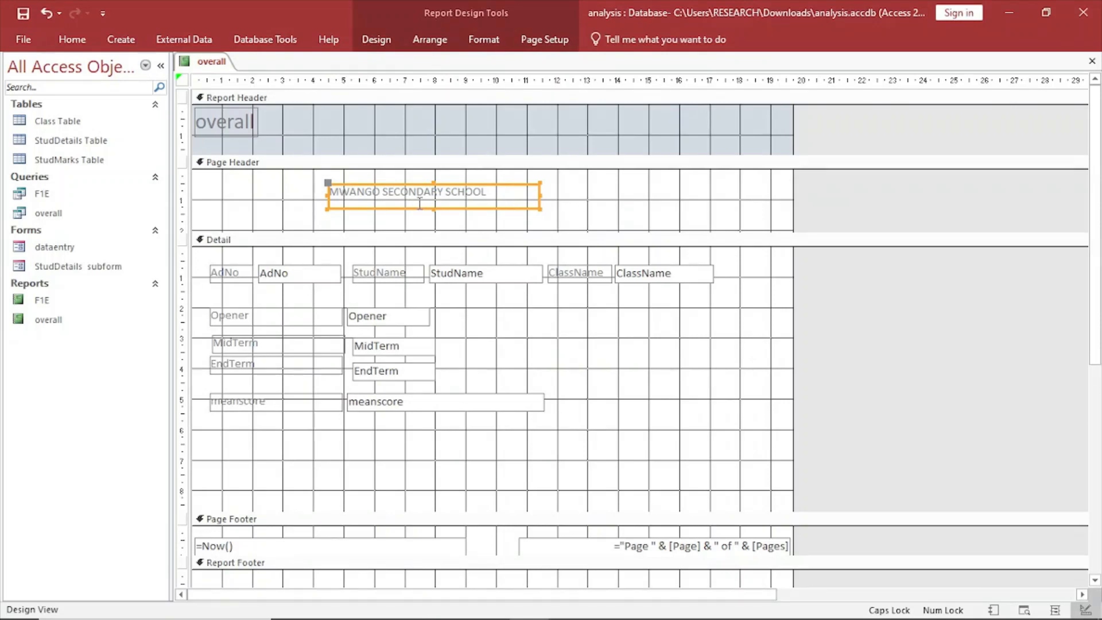
pyautogui.moveTo(433, 208); pyautogui.dragTo(433, 206)
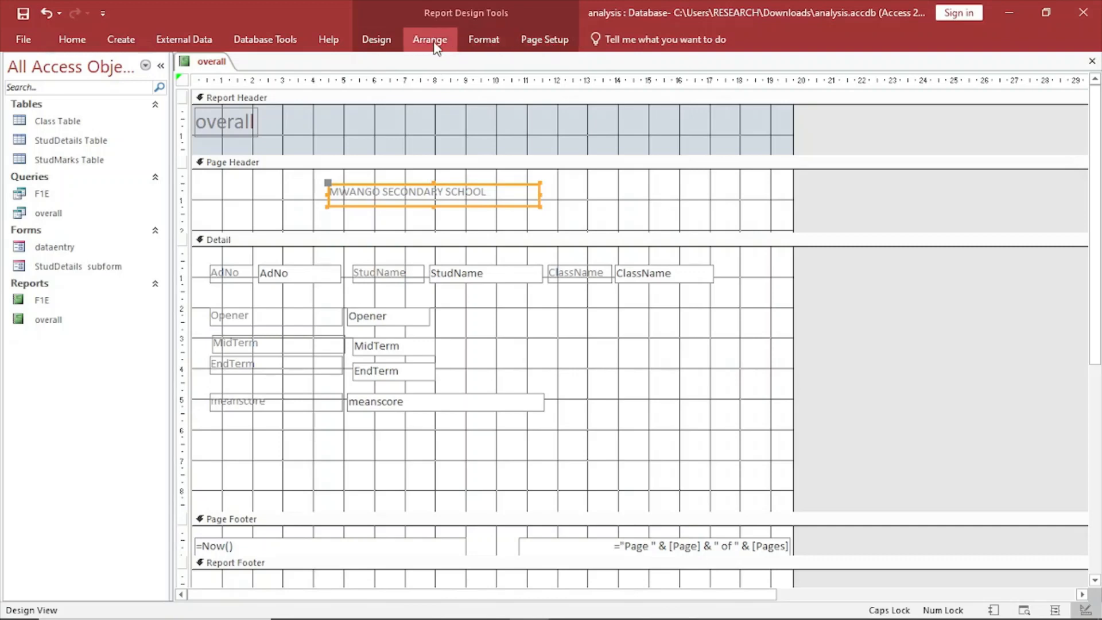
pyautogui.click(376, 39)
pyautogui.click(343, 80)
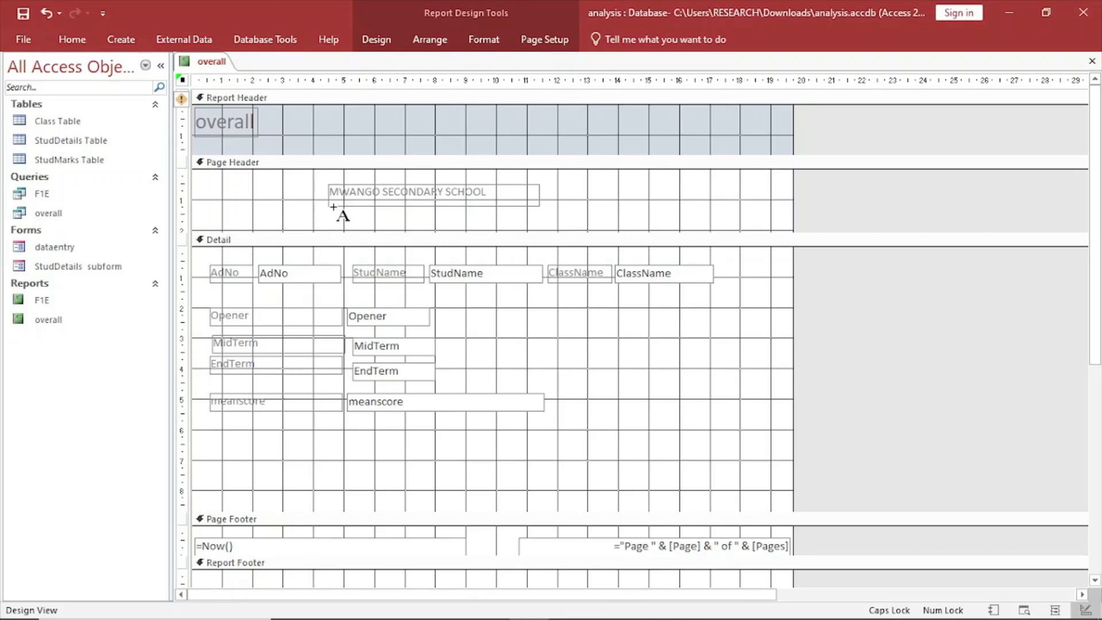
pyautogui.moveTo(332, 214); pyautogui.dragTo(555, 232)
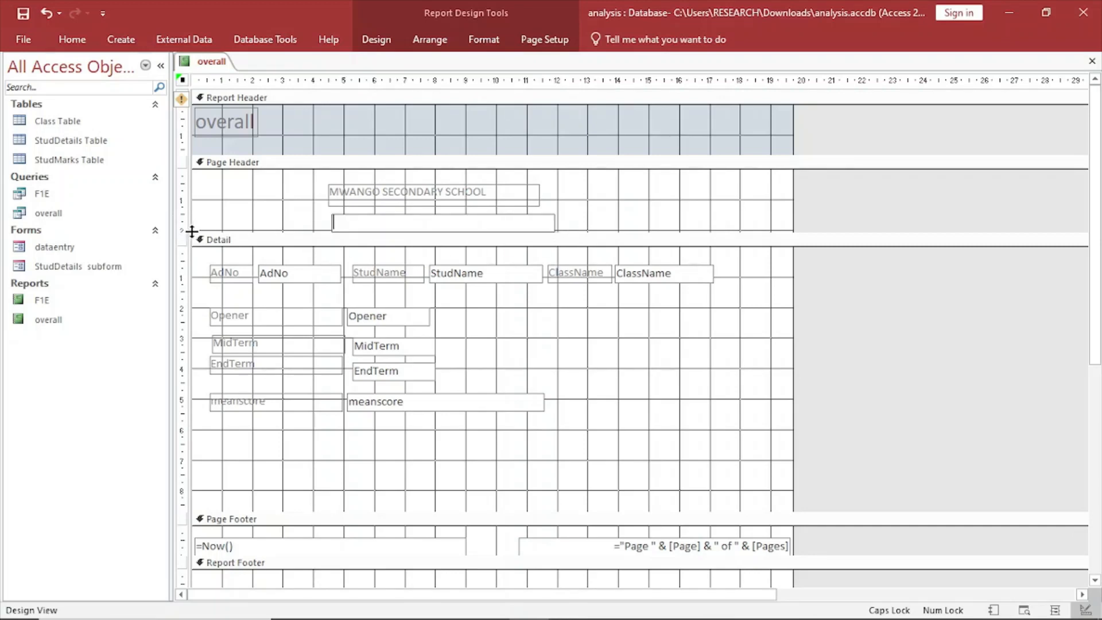
# Enlarge the Page Header slightly and add a label reading END OF TERM REPORT FORM below the school name.
pyautogui.moveTo(183, 234); pyautogui.dragTo(183, 246)
pyautogui.click(372, 219)
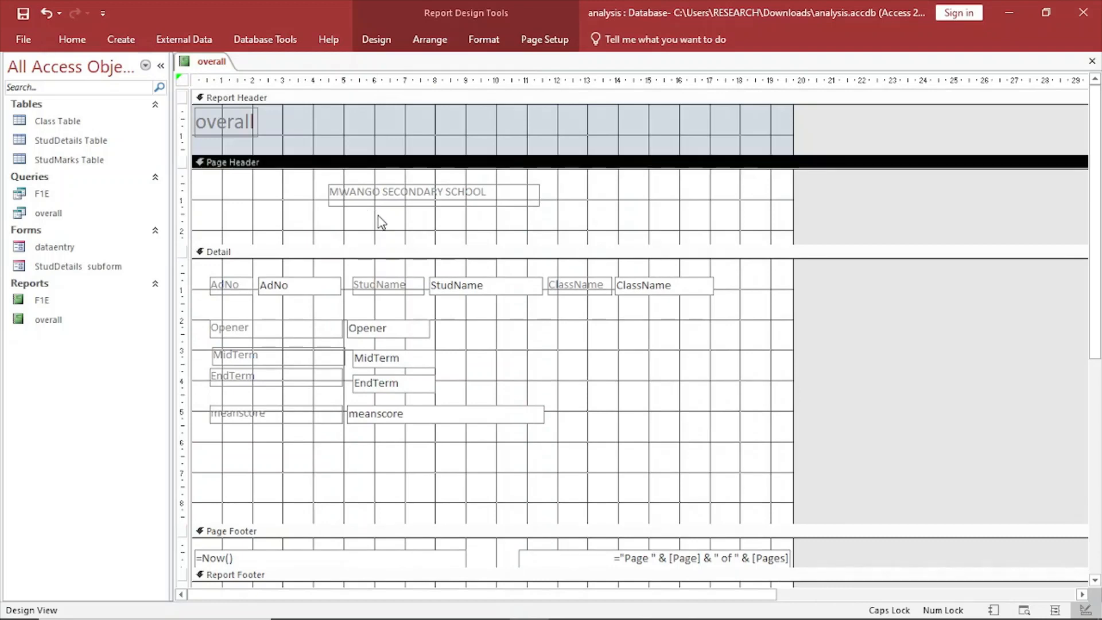
pyautogui.click(377, 38)
pyautogui.click(343, 79)
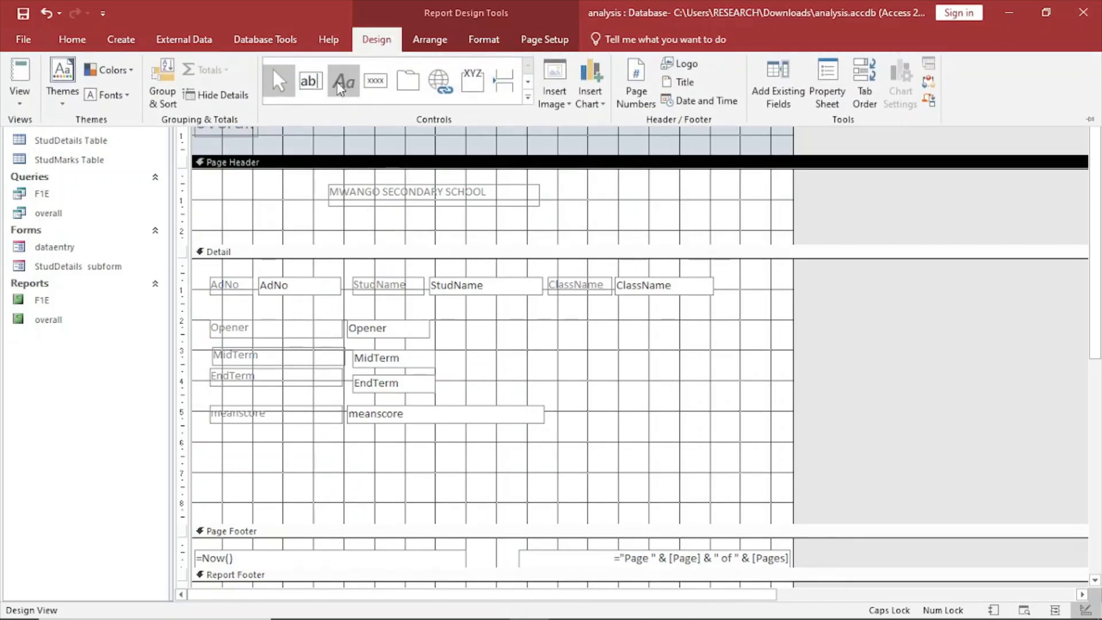
pyautogui.moveTo(326, 214); pyautogui.dragTo(573, 235)
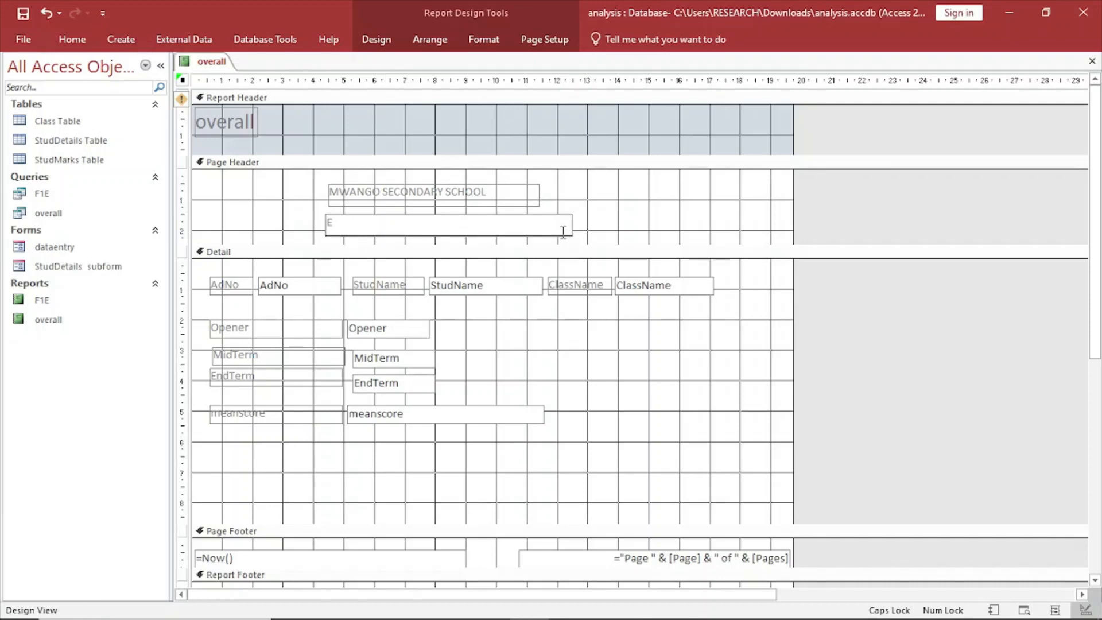
pyautogui.write('END O')
pyautogui.write('F TERM REPORT FORM')
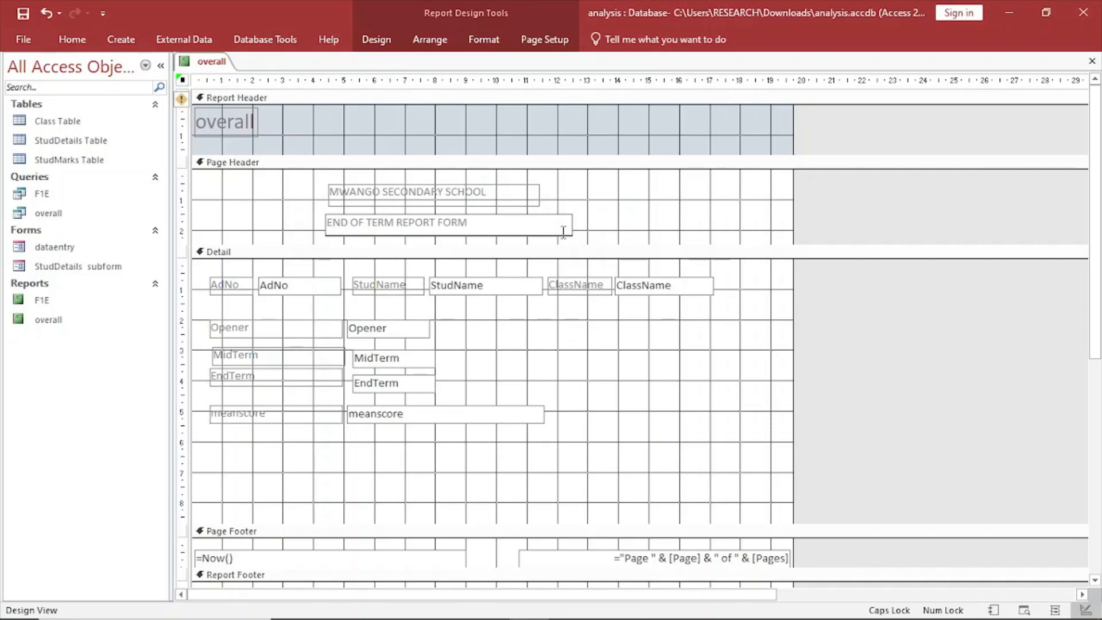
pyautogui.click(636, 222)
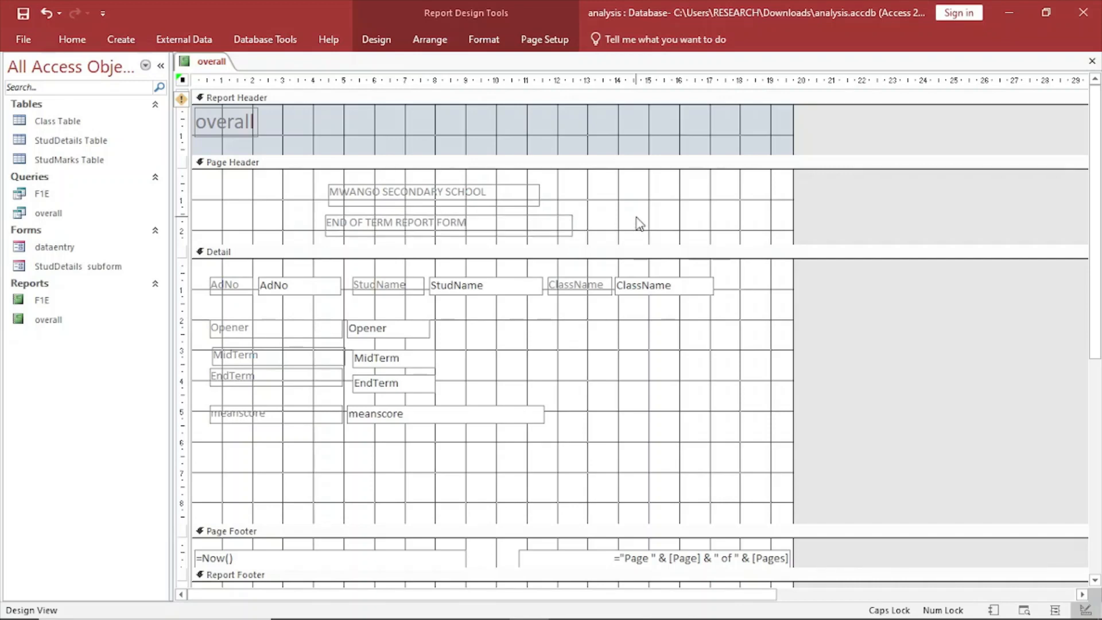
# Review the student records in Report View, and switch to the exam PDF in Edge to compare the layout with Figure 2.
pyautogui.rightClick(211, 61)
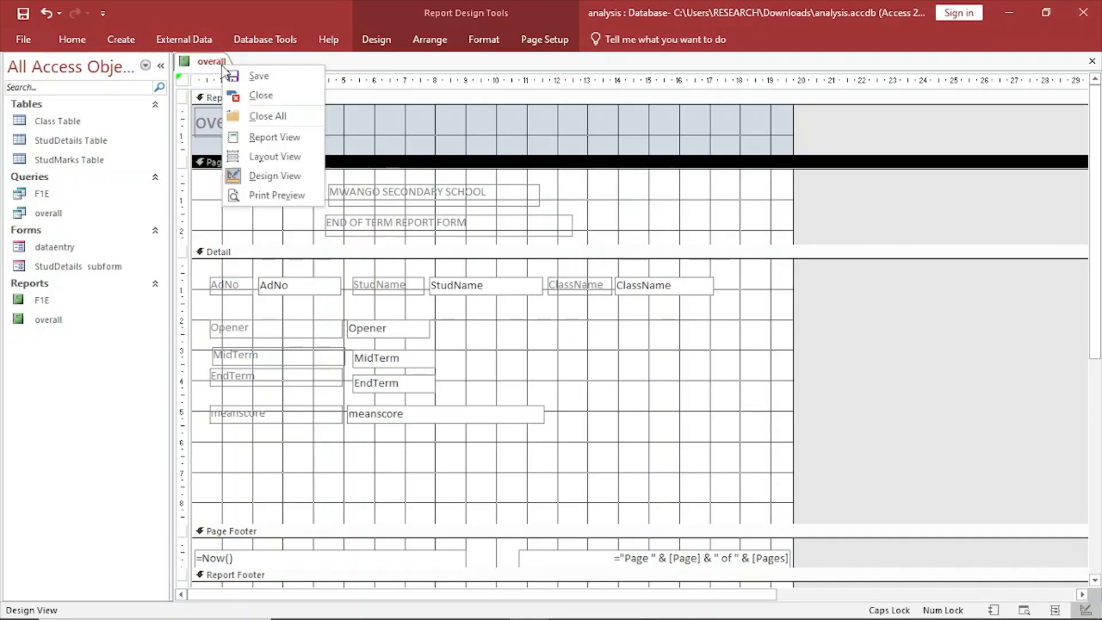
pyautogui.click(273, 137)
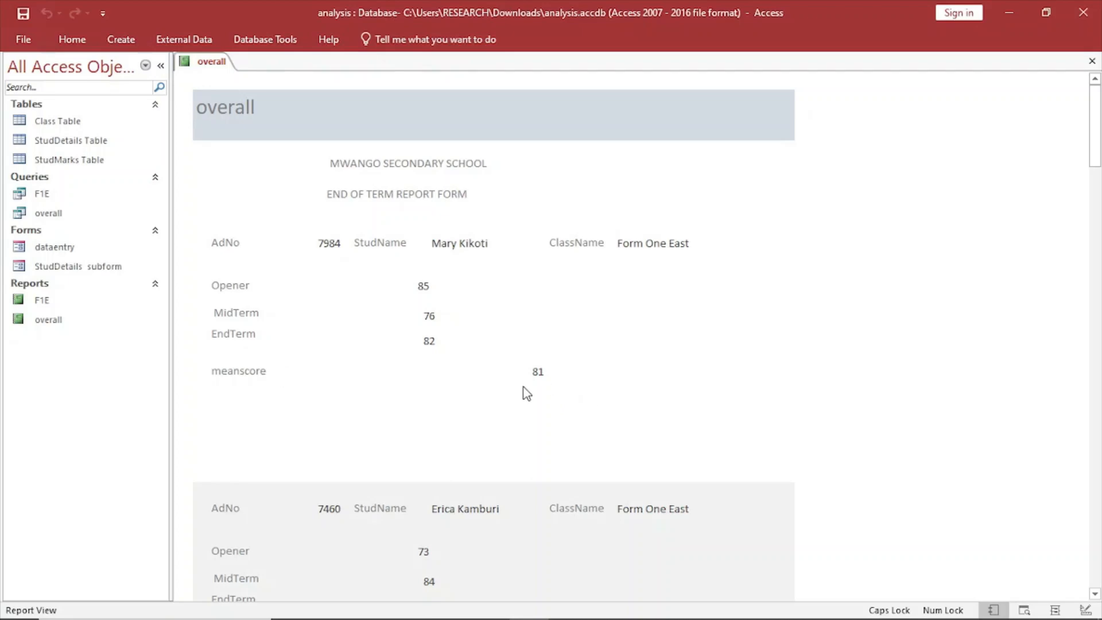
pyautogui.scroll(-10, 465, 395)
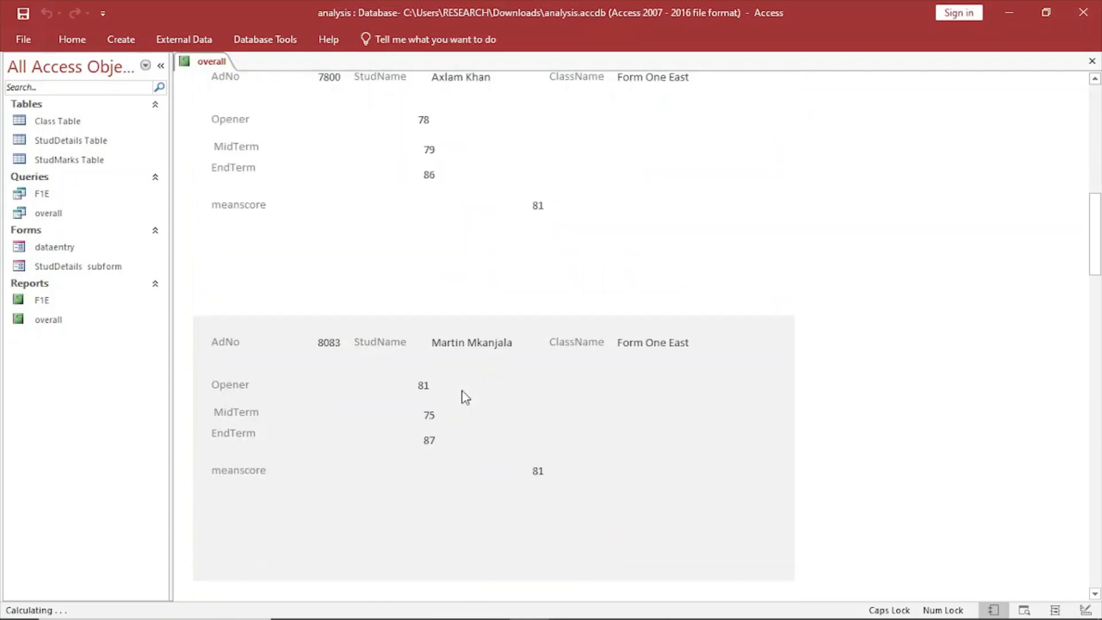
pyautogui.scroll(-10, 465, 397)
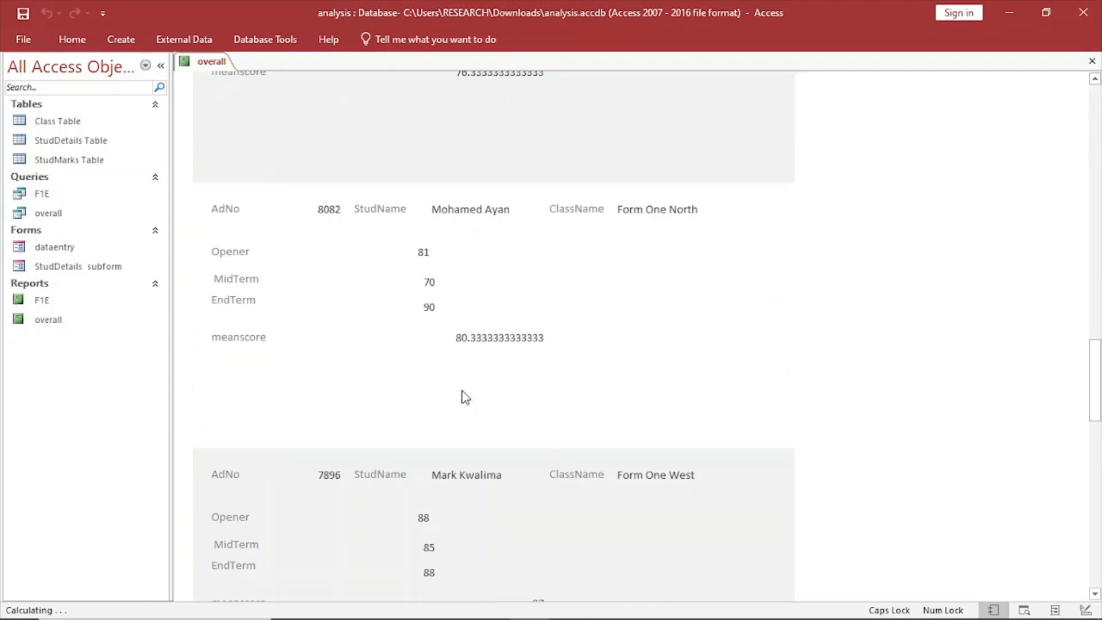
pyautogui.scroll(-10, 463, 395)
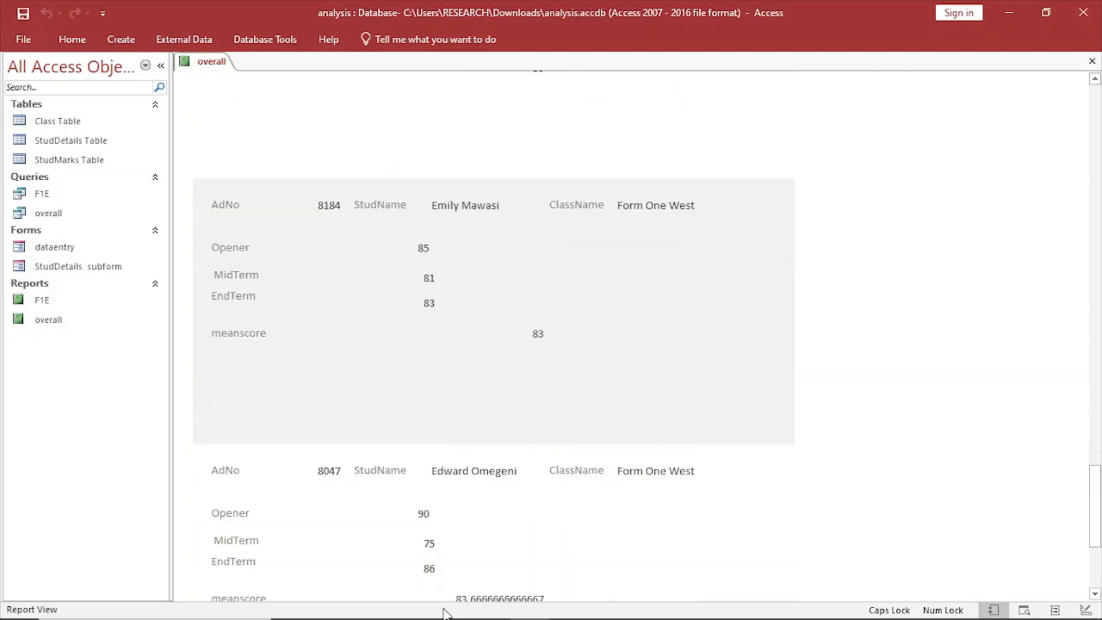
pyautogui.click(371, 607)
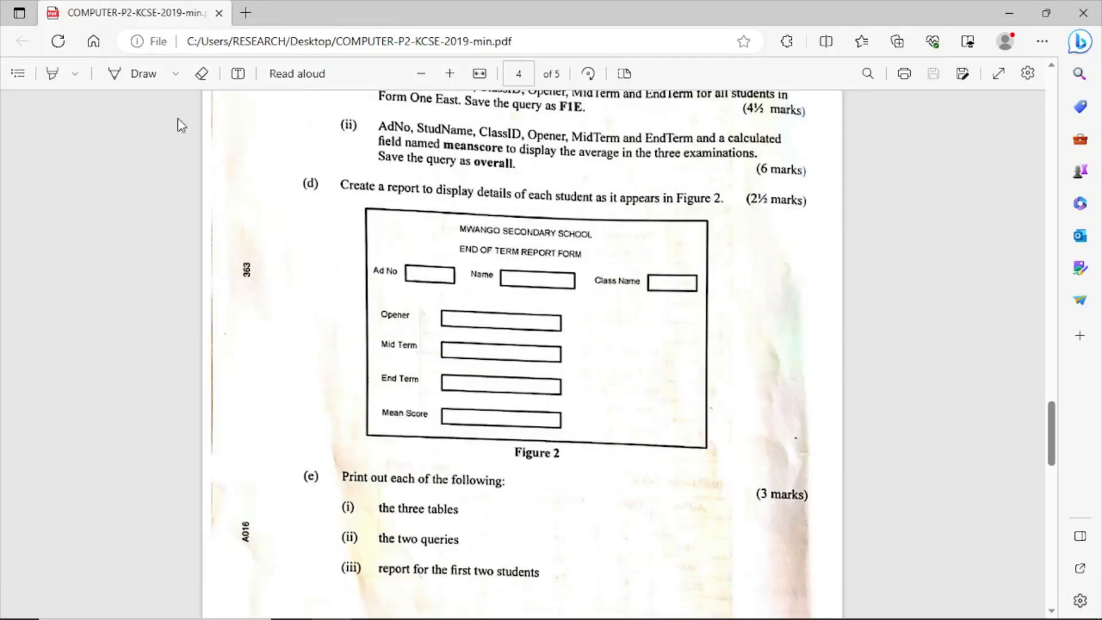
pyautogui.scroll(2, 626, 370)
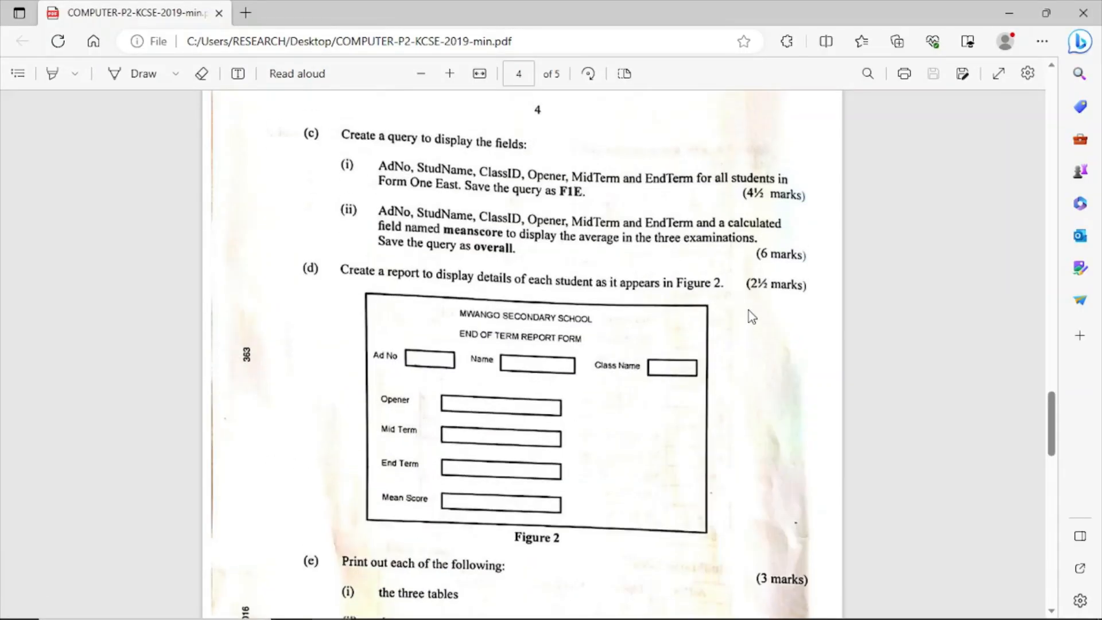
# Look through the exam PDF for the part (e) instructions on which tables, queries and reports to print.
pyautogui.scroll(20, 748, 311)
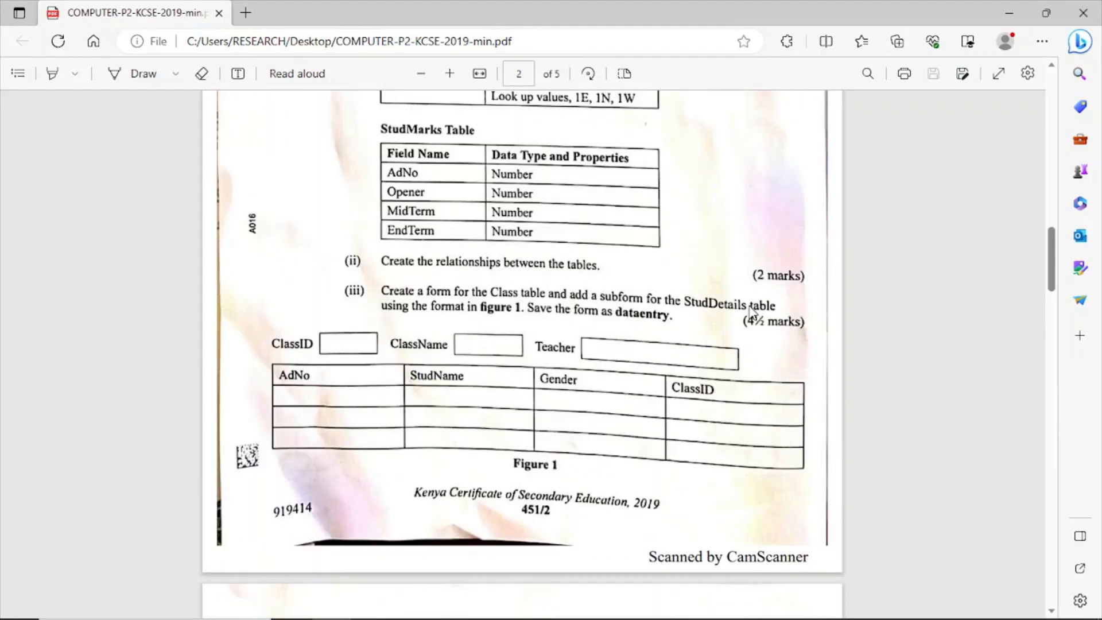
pyautogui.scroll(-20, 751, 312)
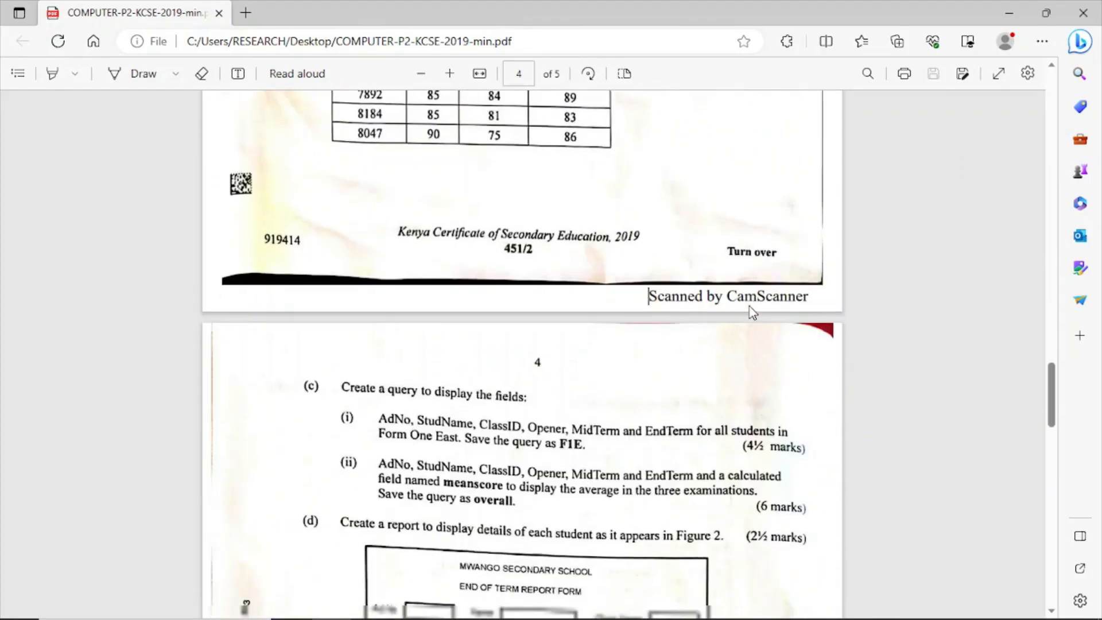
pyautogui.scroll(-8, 752, 313)
pyautogui.scroll(4, 752, 312)
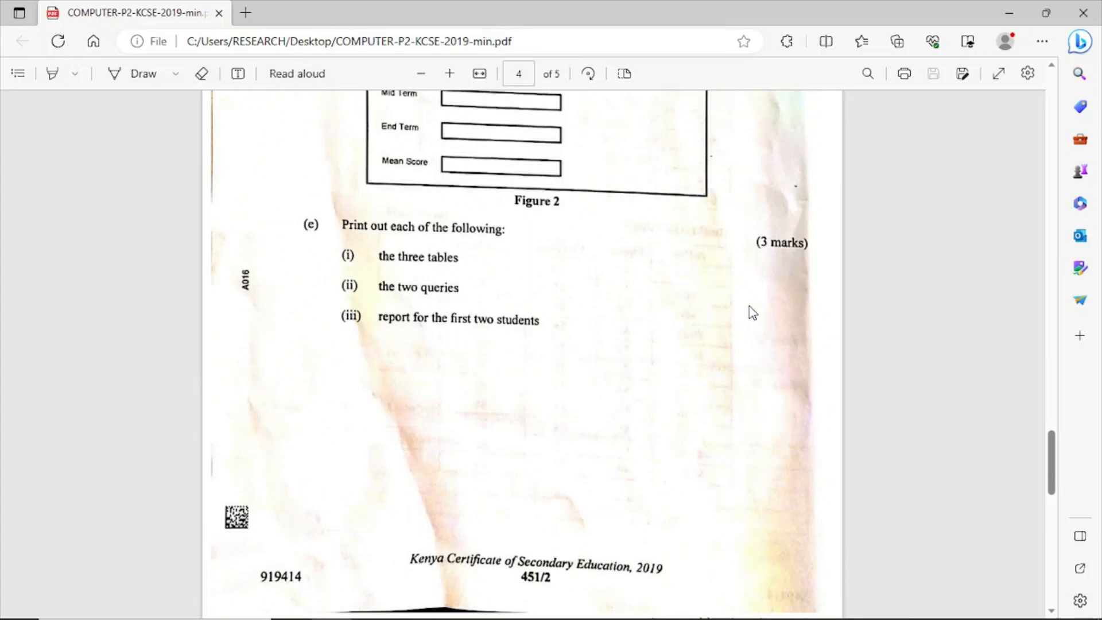
# Switch to Access, open Class Table, and close the overall report, saving its design changes.
pyautogui.moveTo(487, 617)
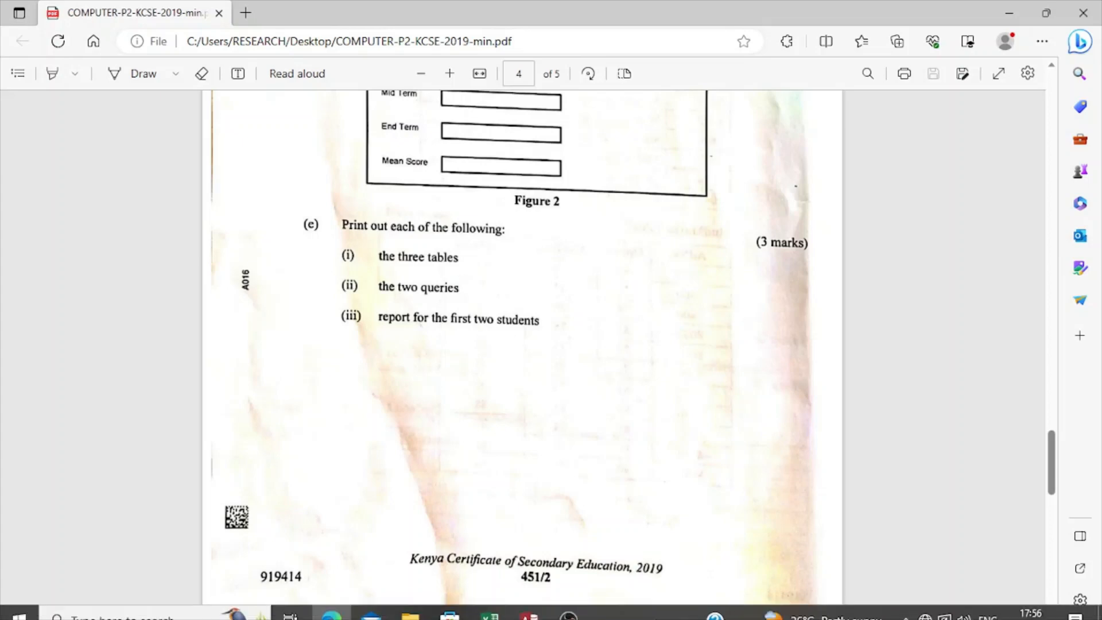
pyautogui.click(526, 608)
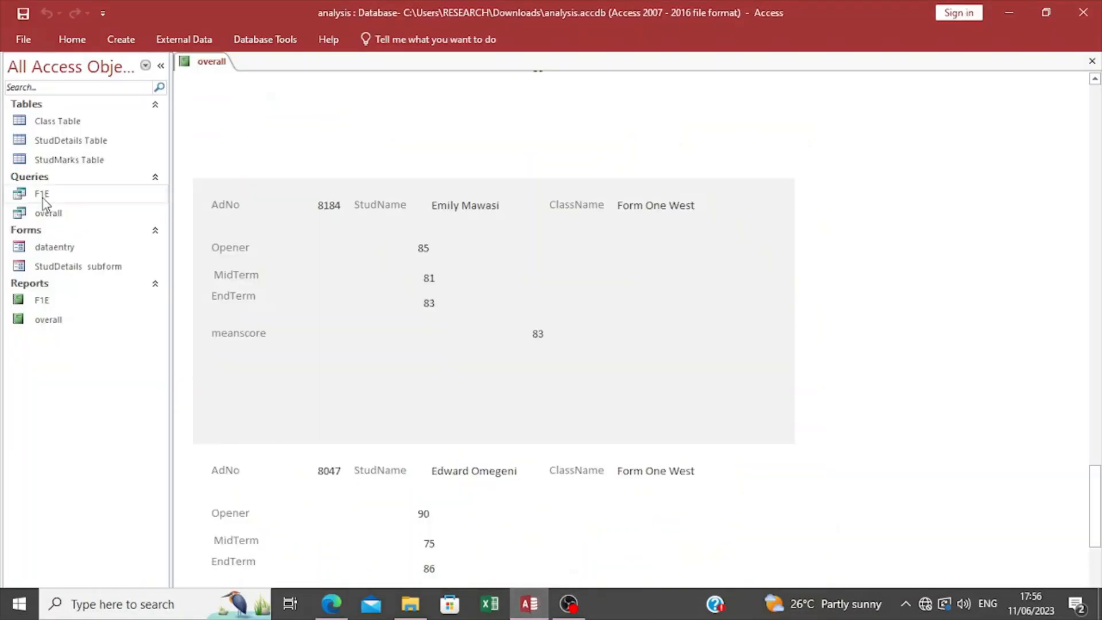
pyautogui.doubleClick(63, 122)
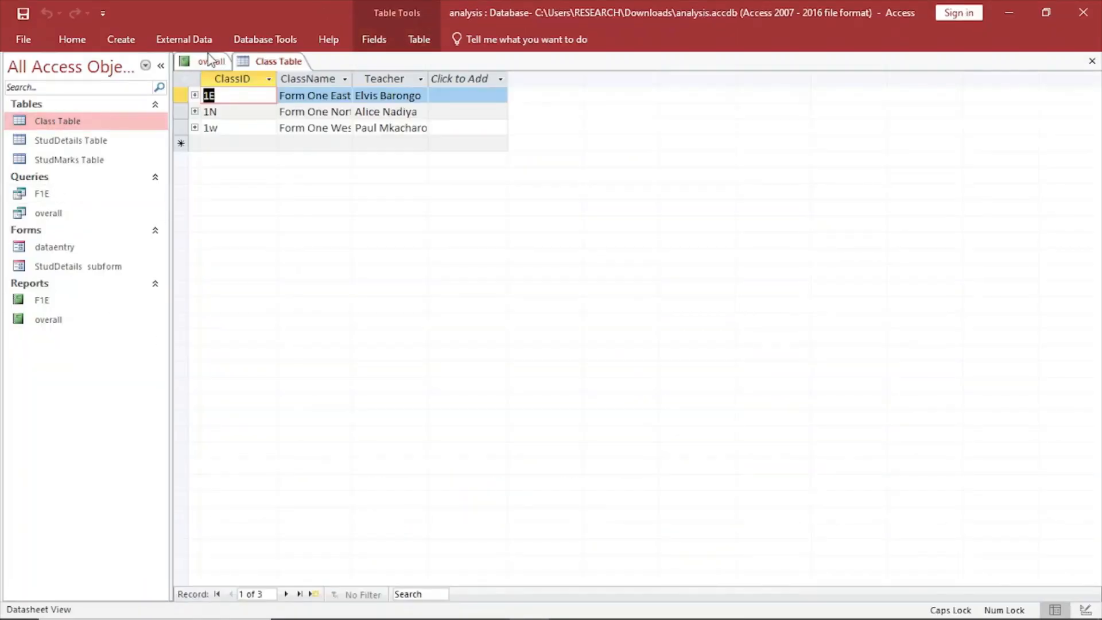
pyautogui.click(209, 61)
pyautogui.rightClick(210, 61)
pyautogui.click(241, 83)
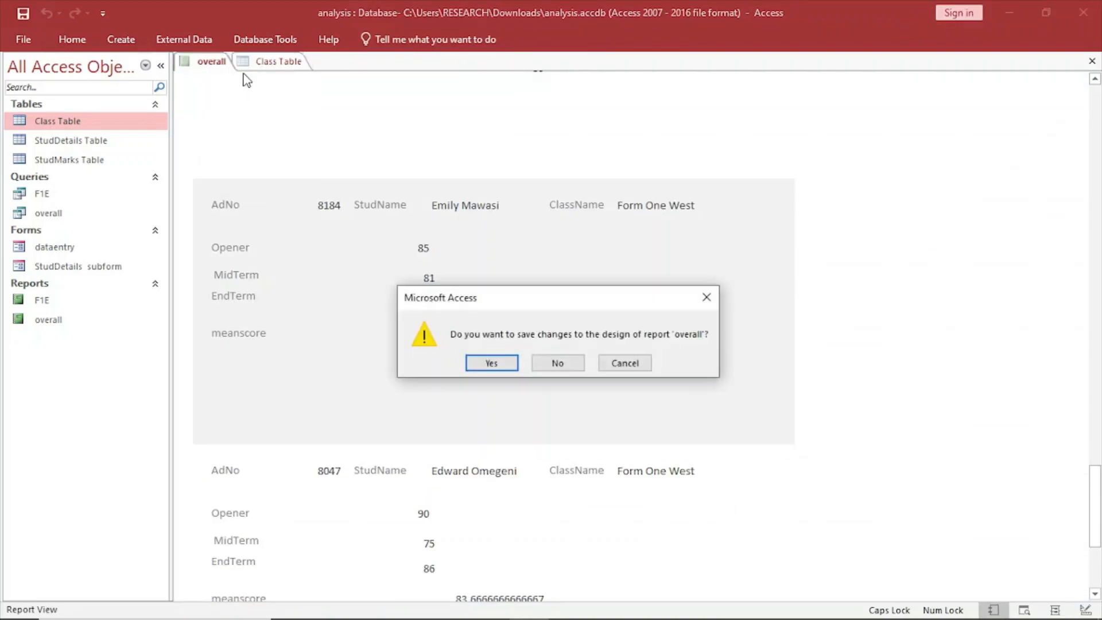
pyautogui.click(501, 366)
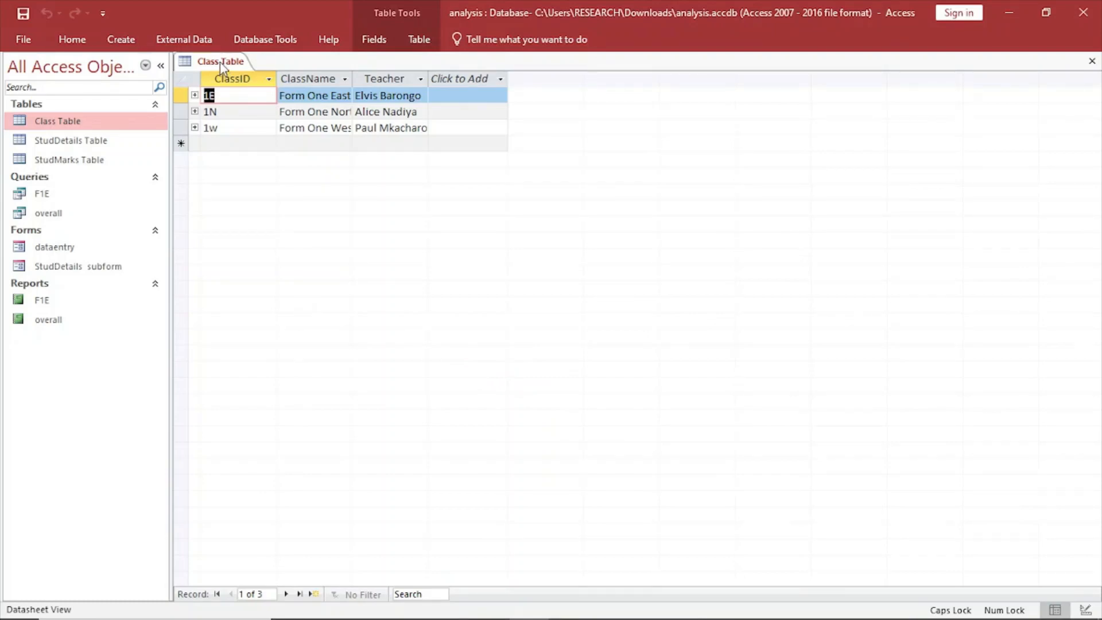
# Examine the print settings and available print options for Class Table, and return to its datasheet without printing.
pyautogui.click(26, 39)
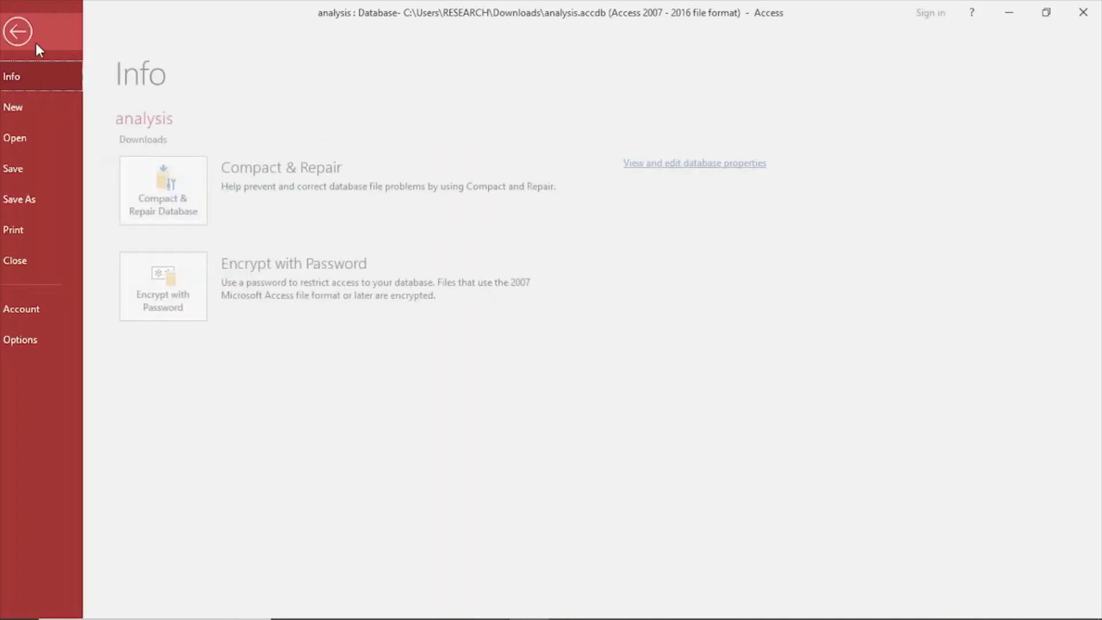
pyautogui.click(33, 235)
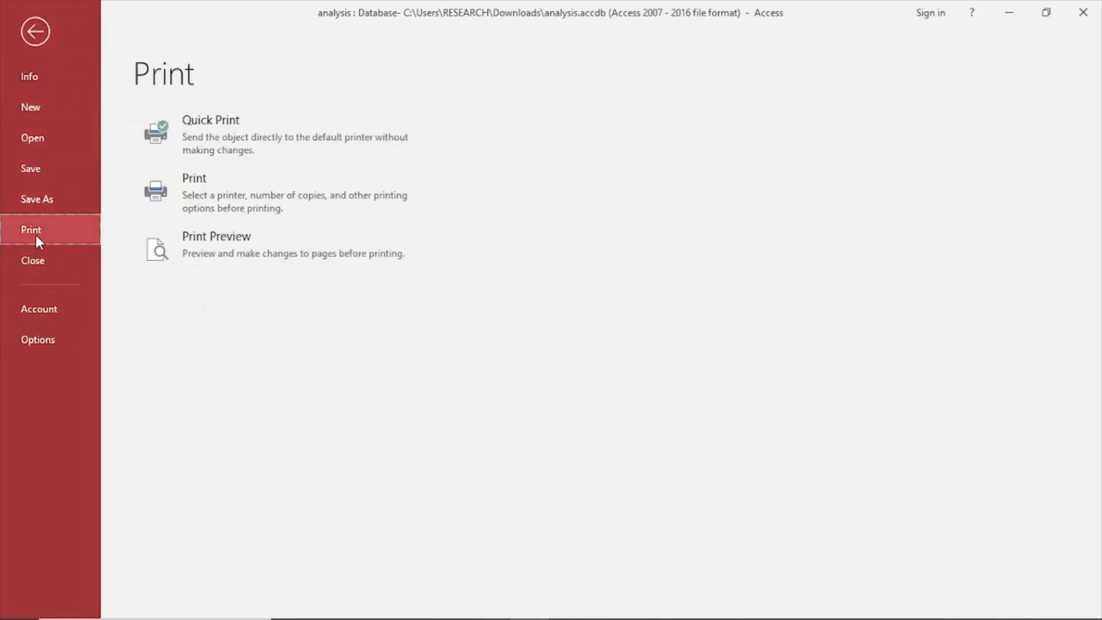
pyautogui.click(195, 179)
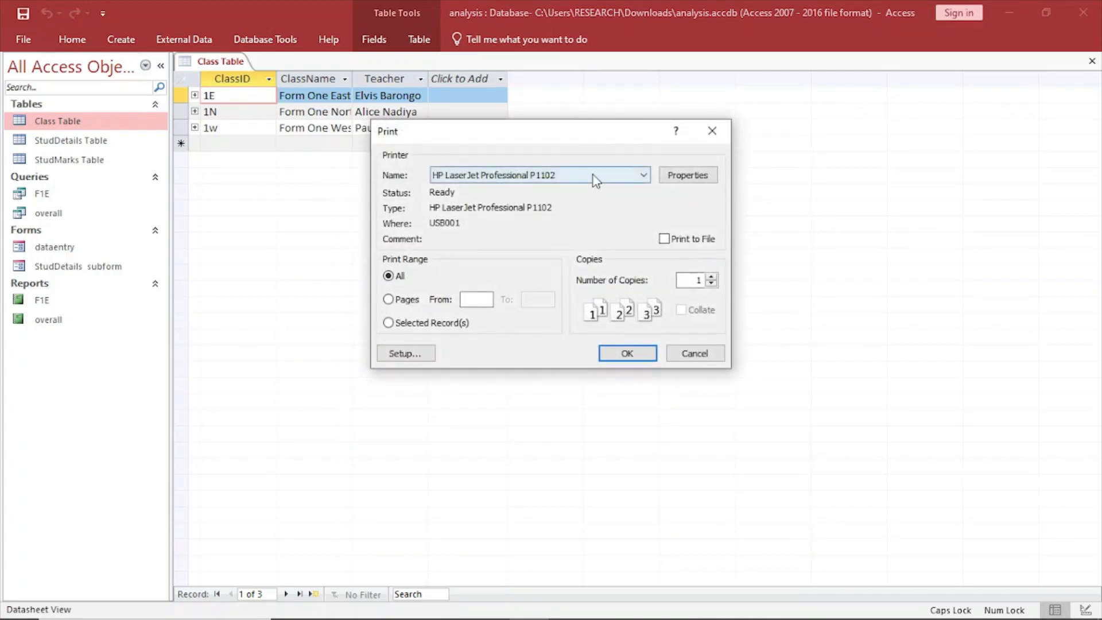
pyautogui.click(711, 131)
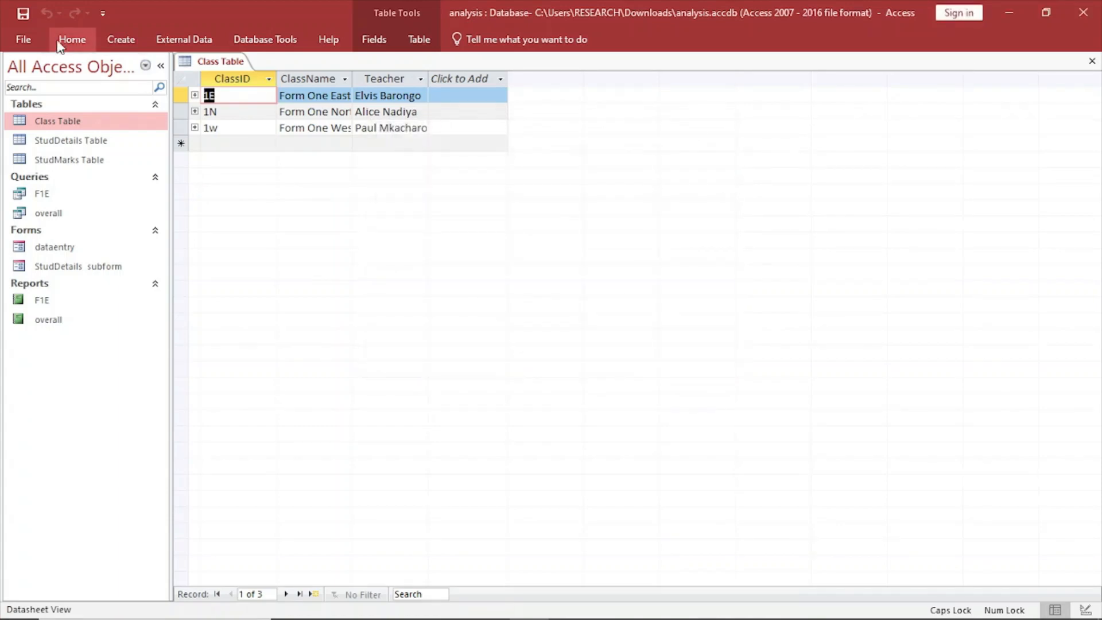
pyautogui.click(25, 39)
pyautogui.click(42, 236)
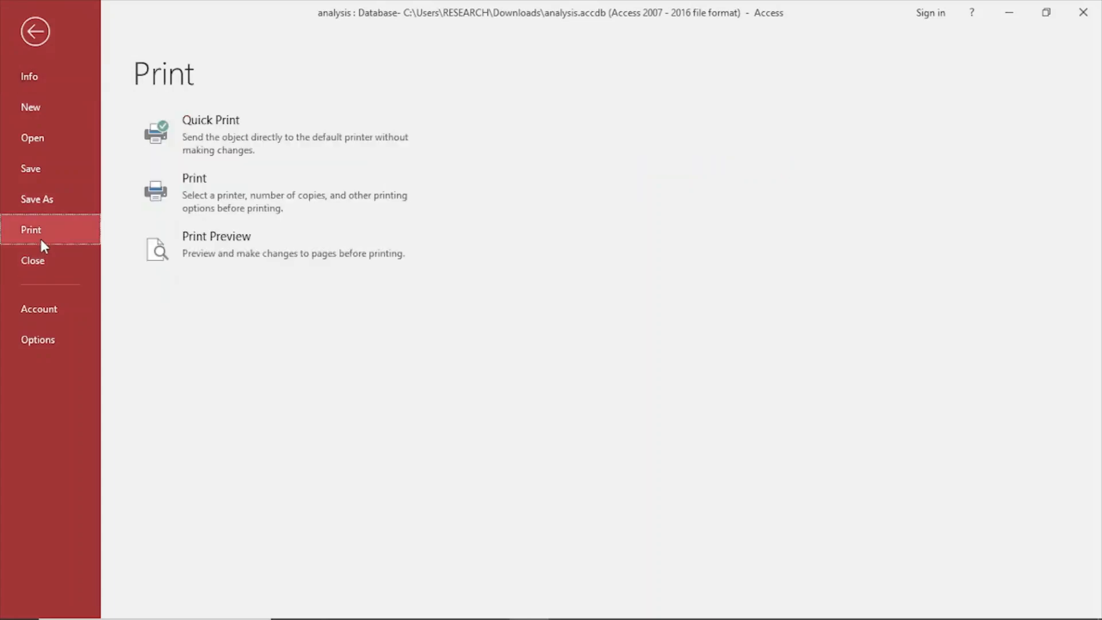
pyautogui.click(43, 41)
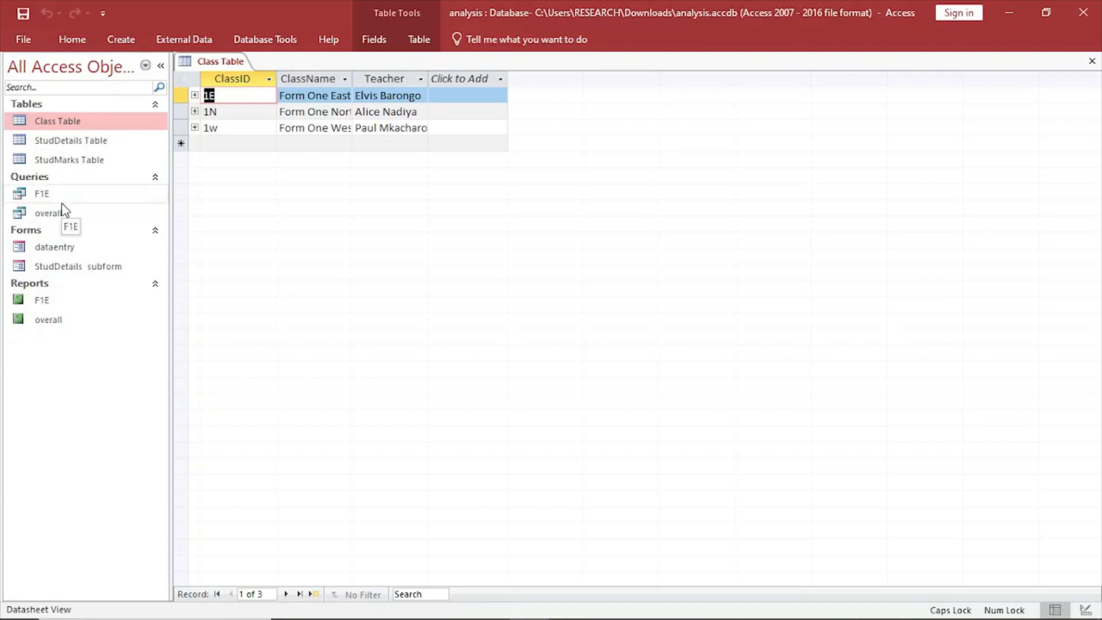
# Open the overall report, examine its print settings, and dismiss them without printing.
pyautogui.doubleClick(50, 324)
pyautogui.scroll(-1, 409, 293)
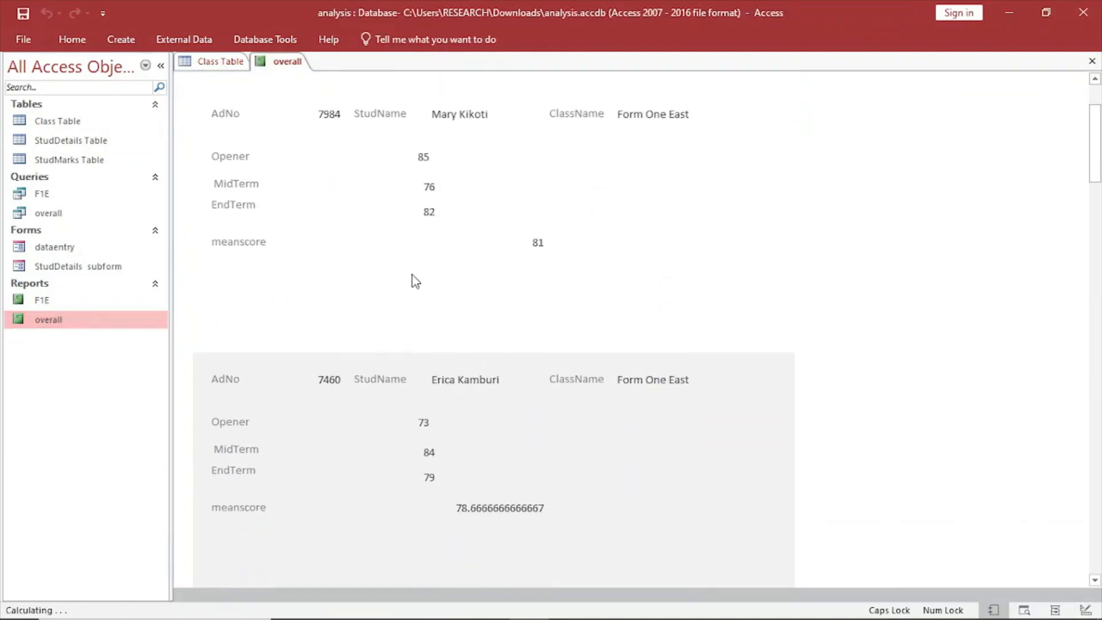
pyautogui.click(23, 39)
pyautogui.click(61, 241)
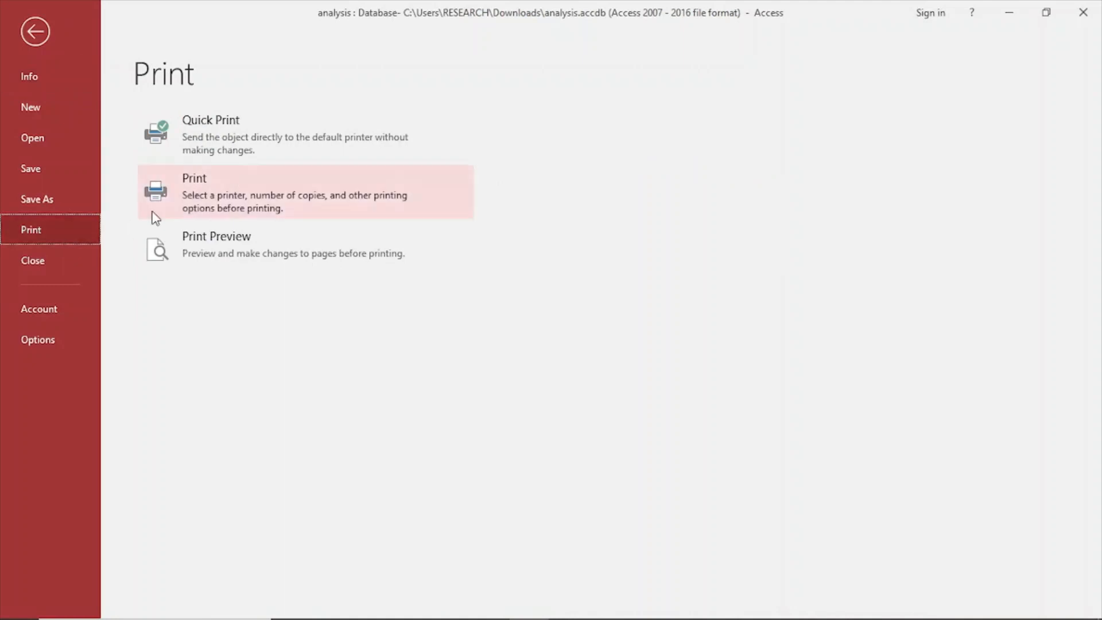
pyautogui.click(178, 210)
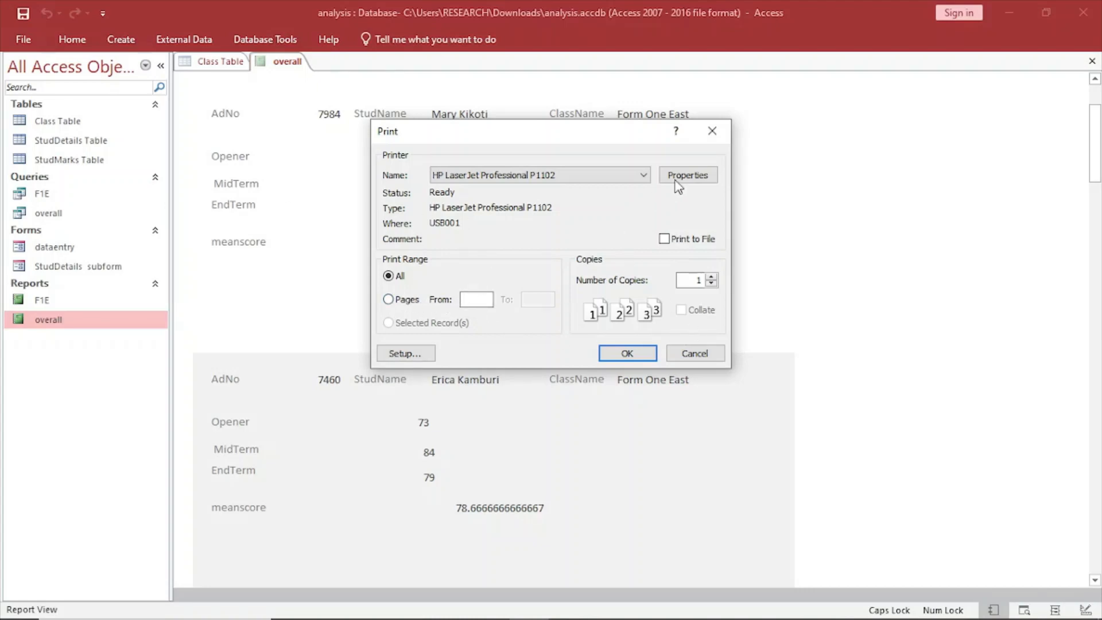
pyautogui.click(711, 131)
# Review the student records throughout the overall report and return to its heading.
pyautogui.scroll(-3, 560, 287)
pyautogui.scroll(-20, 561, 296)
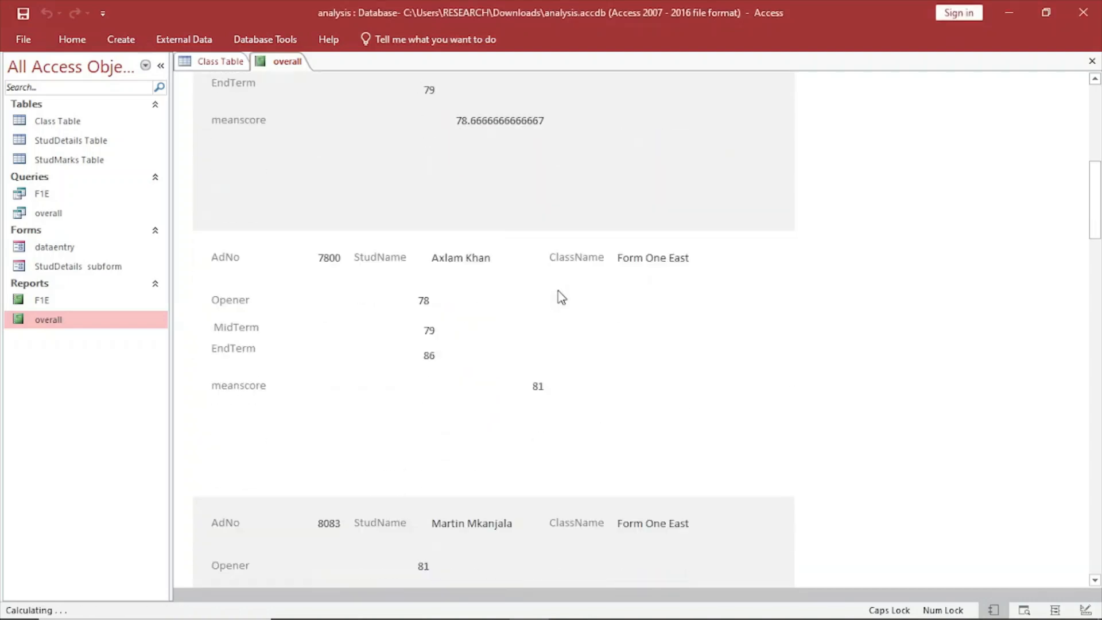
pyautogui.scroll(-15, 561, 296)
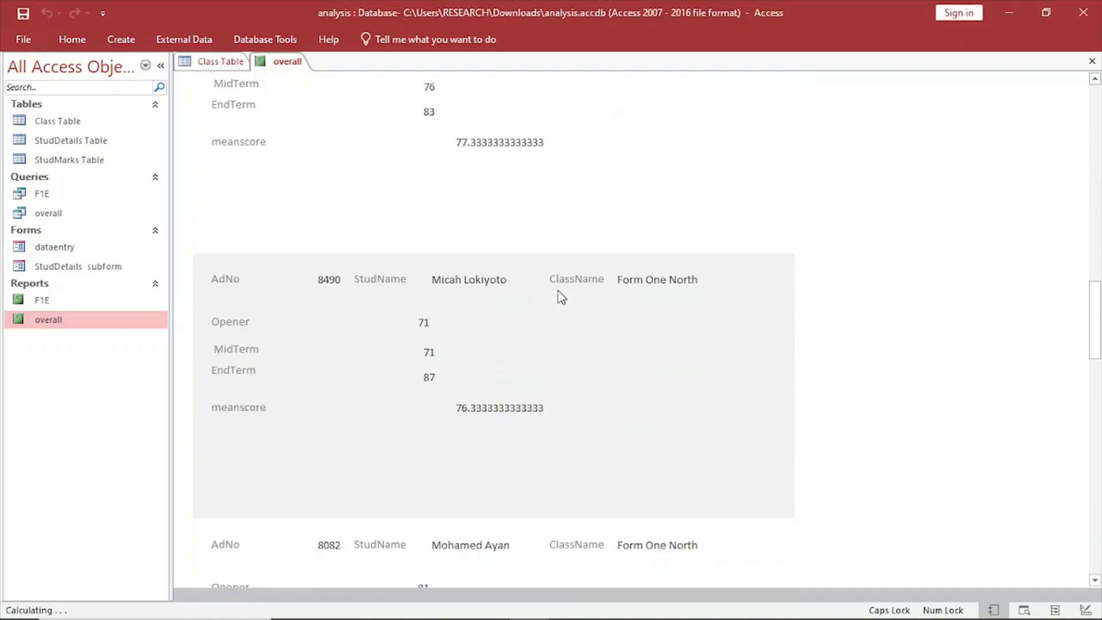
pyautogui.scroll(-7, 556, 298)
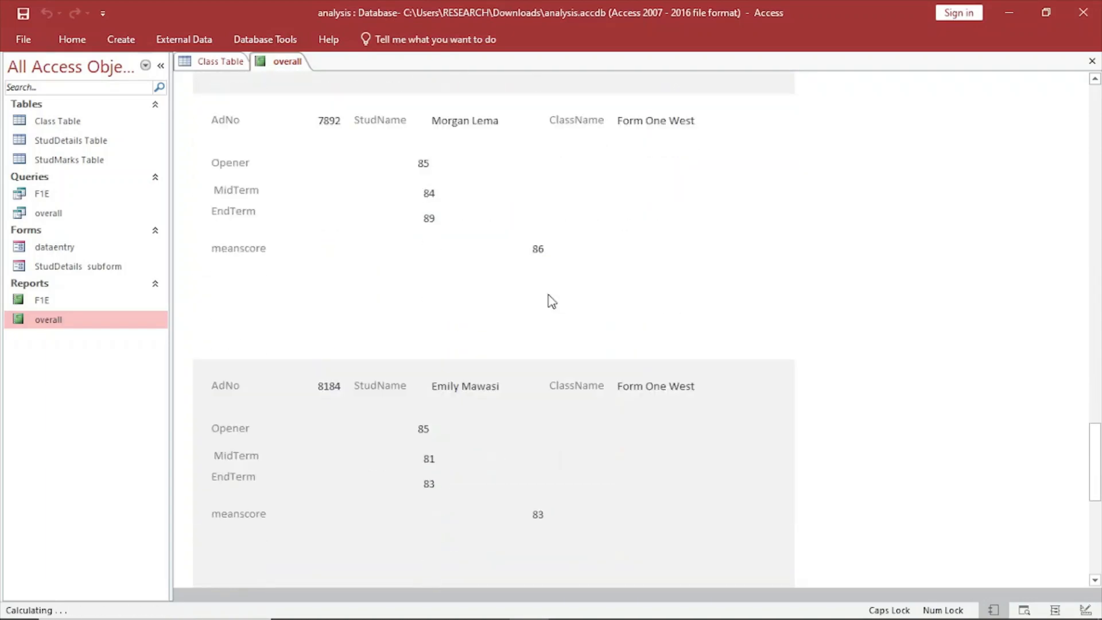
pyautogui.scroll(15, 505, 223)
pyautogui.scroll(20, 503, 225)
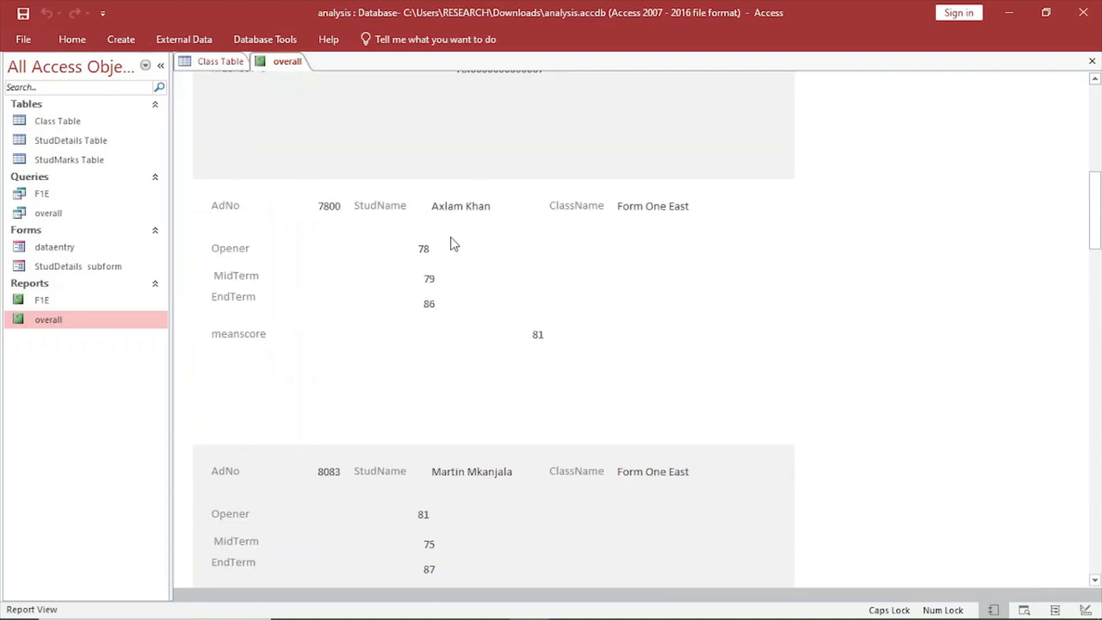
pyautogui.scroll(14, 450, 237)
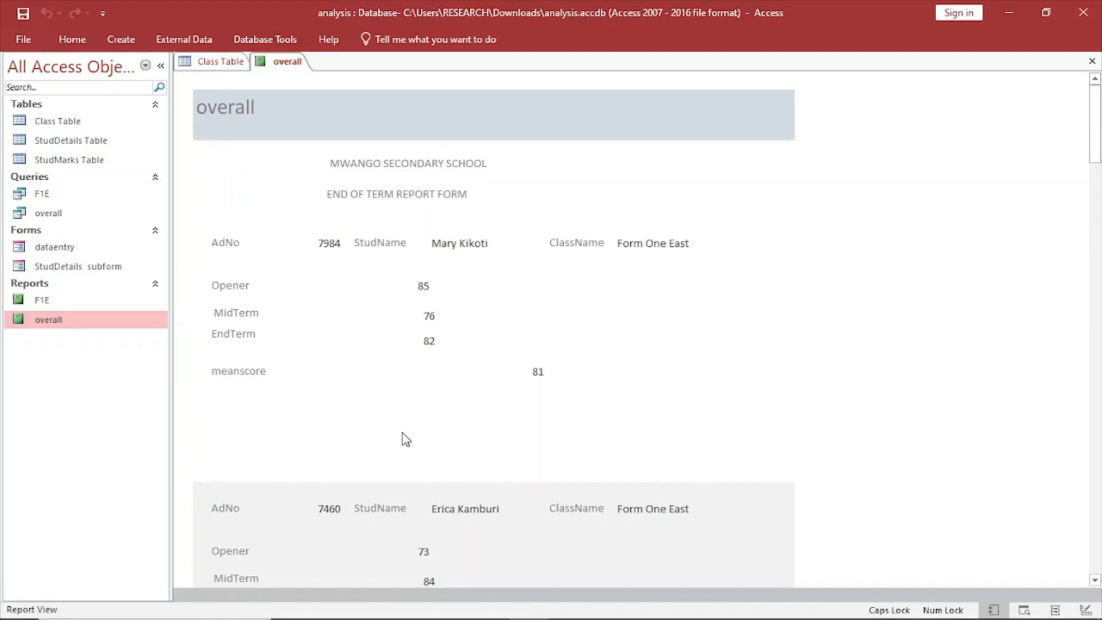
# Close Class Table and the overall report.
pyautogui.rightClick(216, 62)
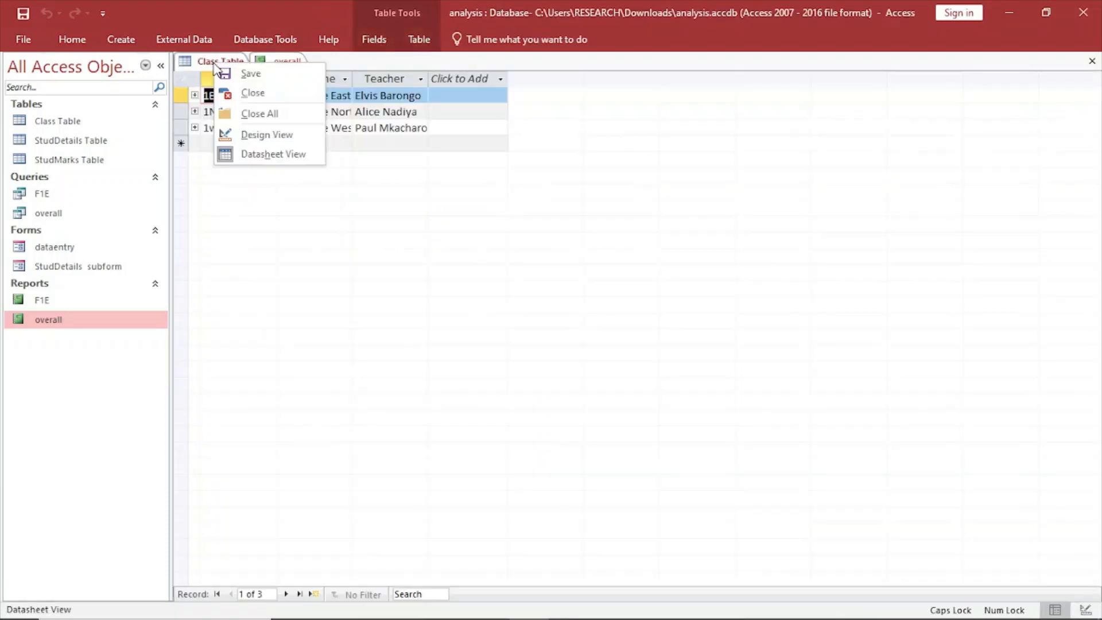
pyautogui.click(245, 93)
pyautogui.rightClick(213, 62)
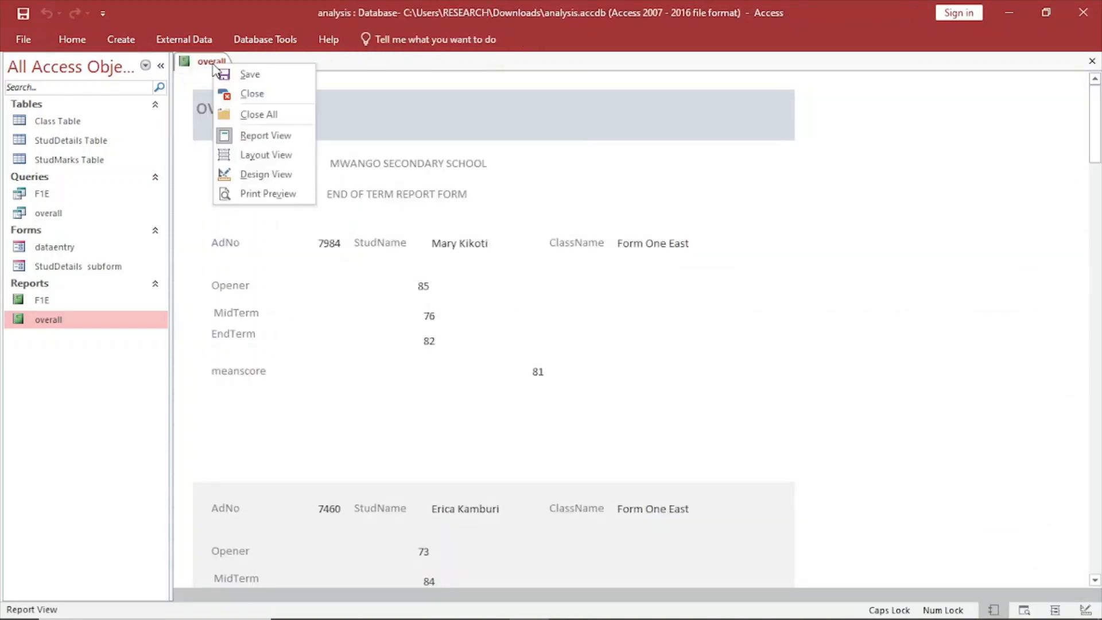
pyautogui.click(256, 98)
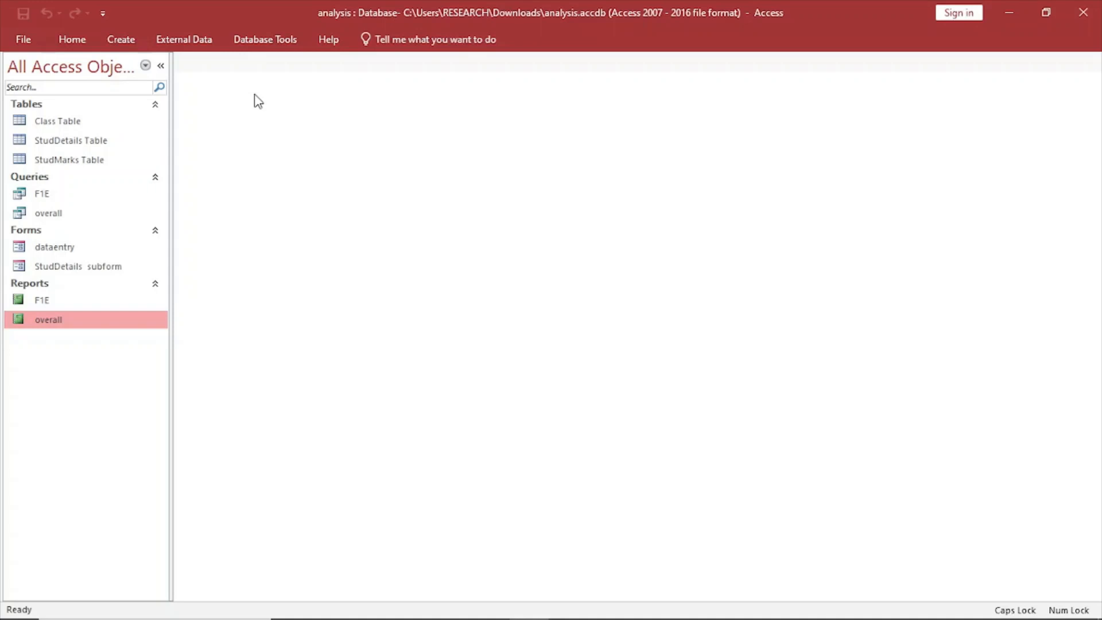
# Open the overall query to review its student marks and mean scores, and close it.
pyautogui.doubleClick(47, 214)
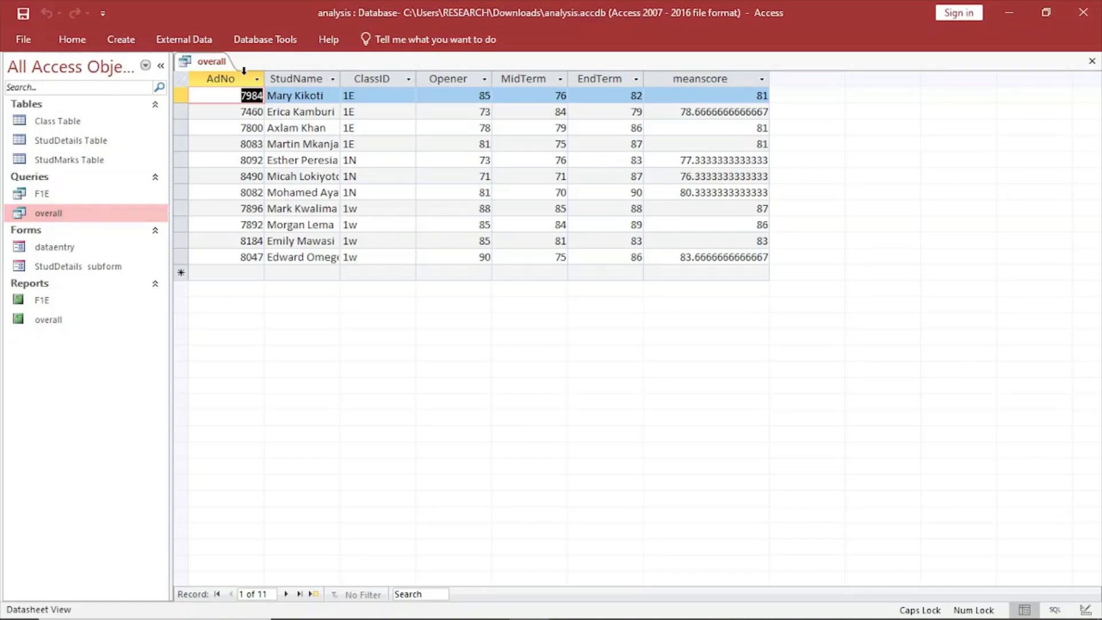
pyautogui.rightClick(211, 61)
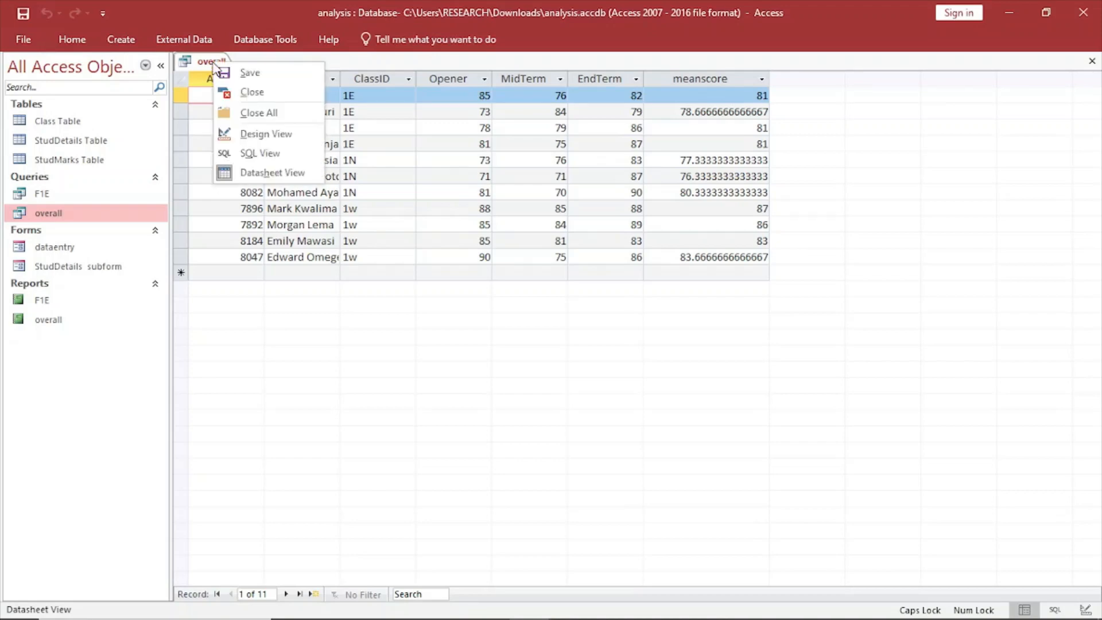
pyautogui.click(256, 92)
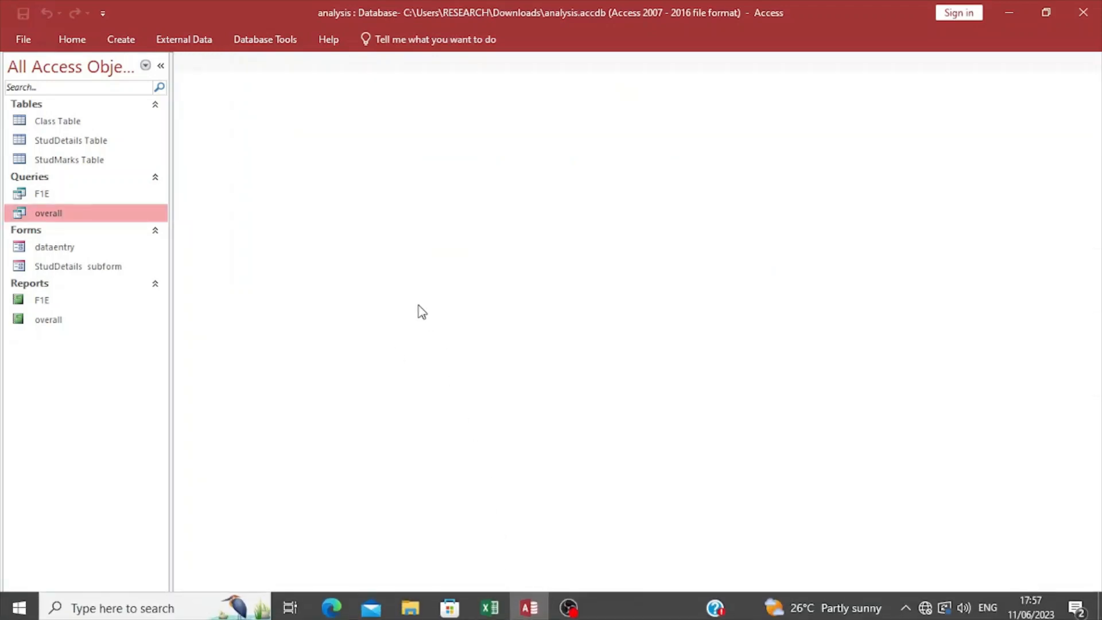